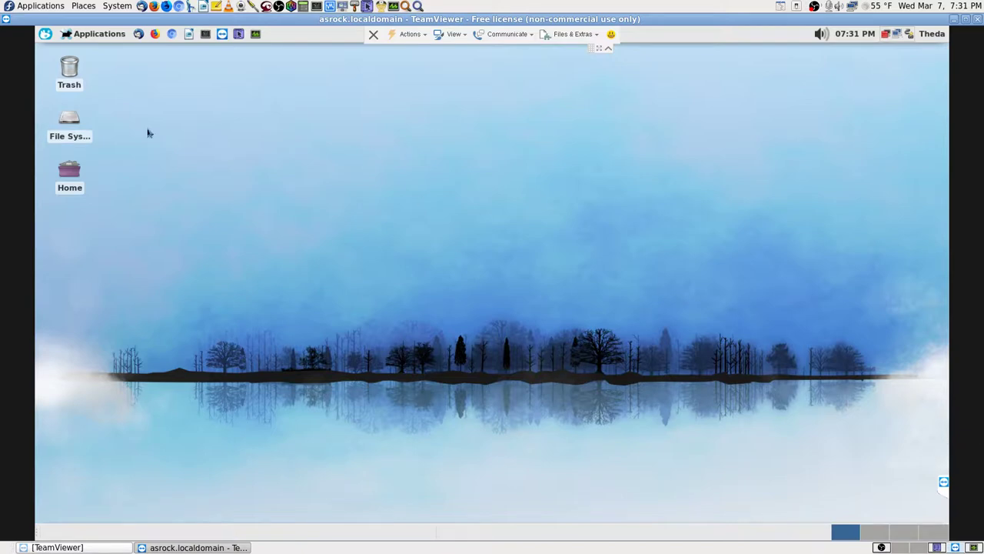
- Find and launch Print Settings on the remote desktop by searching for "printers", and view the Epson-WorkForce-645 properties
left_click(45, 35)
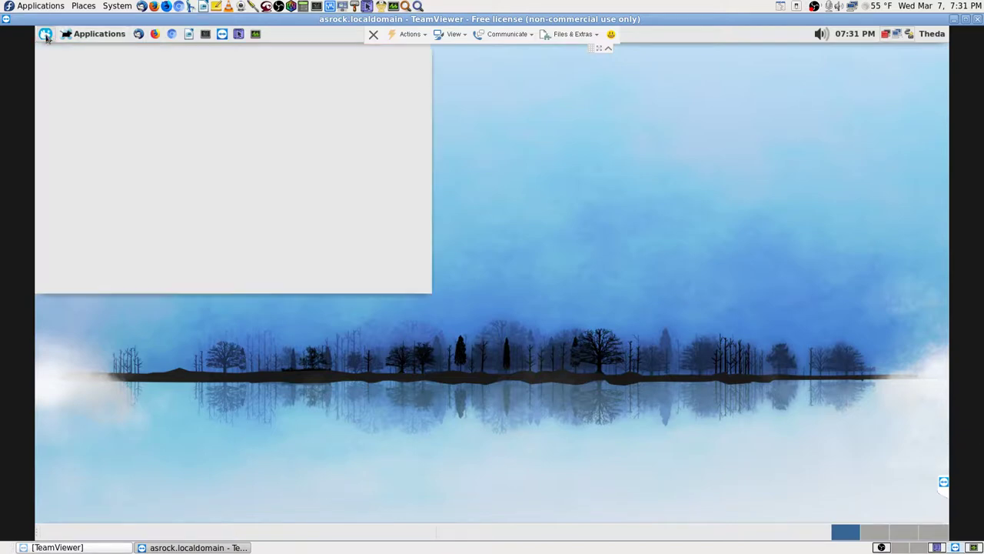
type("printers")
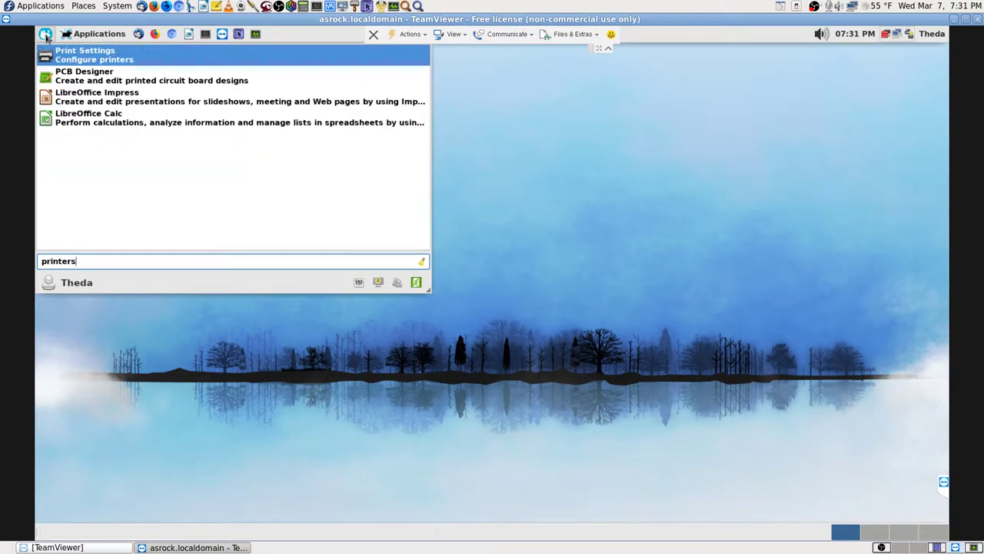
key("Return")
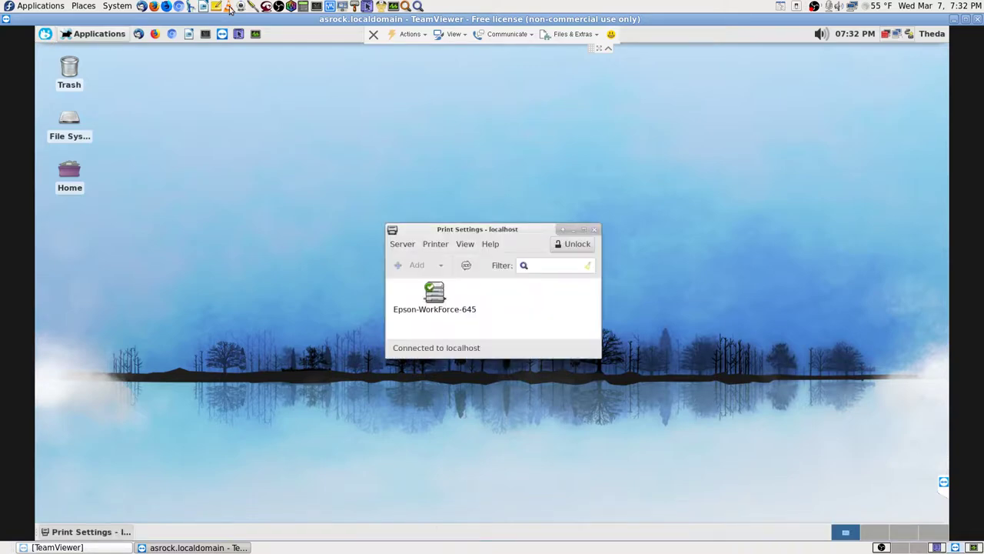
double_click(436, 298)
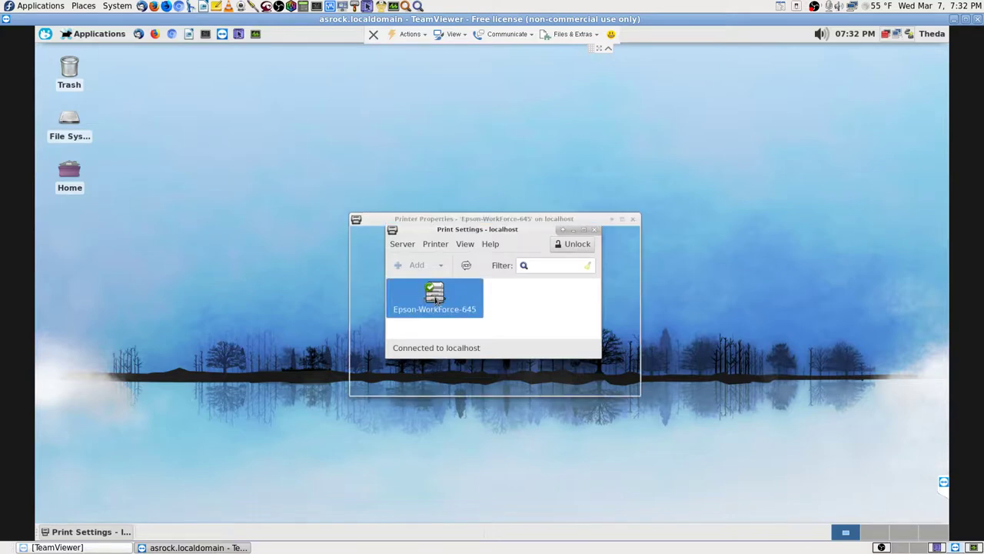
- Read through the full Device URI of the remote Epson-WorkForce-645 printer, and close its properties without changes
left_click(567, 291)
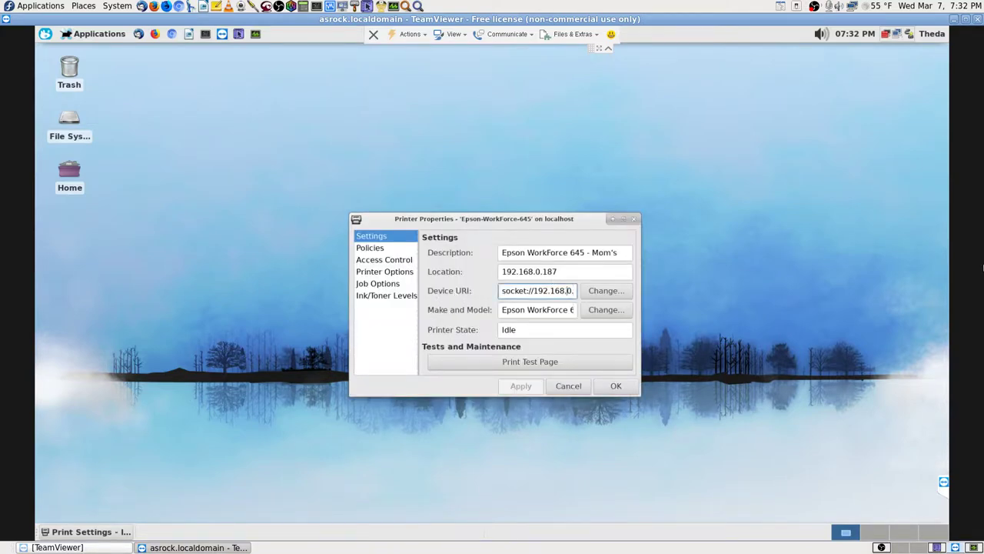
key("Right")
key("Right")
key("Right")
key("Right")
key("Right")
key("Right")
key("Right")
key("Right")
key("Right")
key("Left")
key("Left")
key("Left")
key("Left")
key("Left")
key("Left")
key("Left")
key("Left")
key("Left")
key("Left")
key("Left")
key("Left")
key("Left")
key("Left")
key("Left")
key("Left")
left_click(580, 387)
- Switch to the local desktop's Workspace 3, launch Print Settings, and view the Epson-WorkForce-645-2 properties
left_click(919, 547)
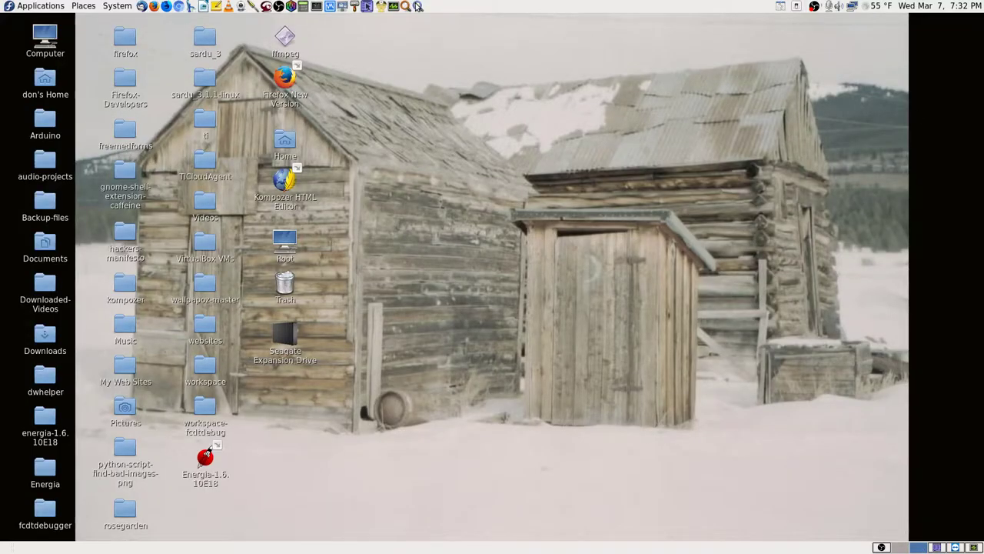
left_click(117, 6)
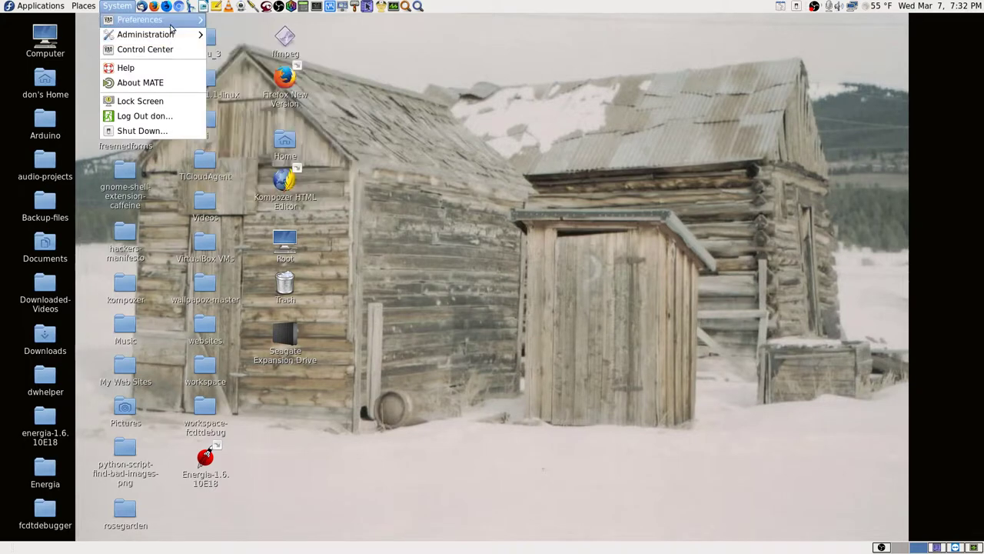
mouse_move(170, 25)
mouse_move(258, 21)
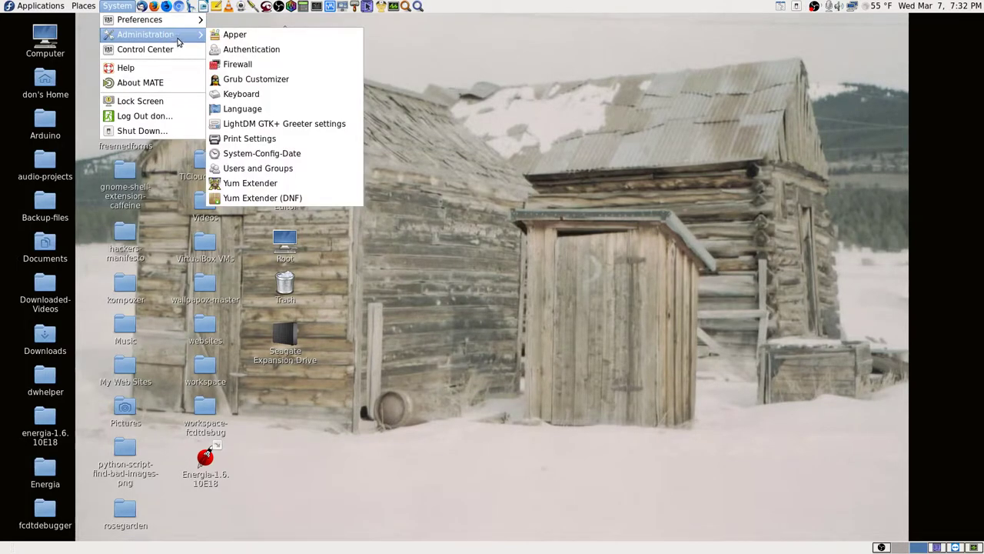
left_click(269, 141)
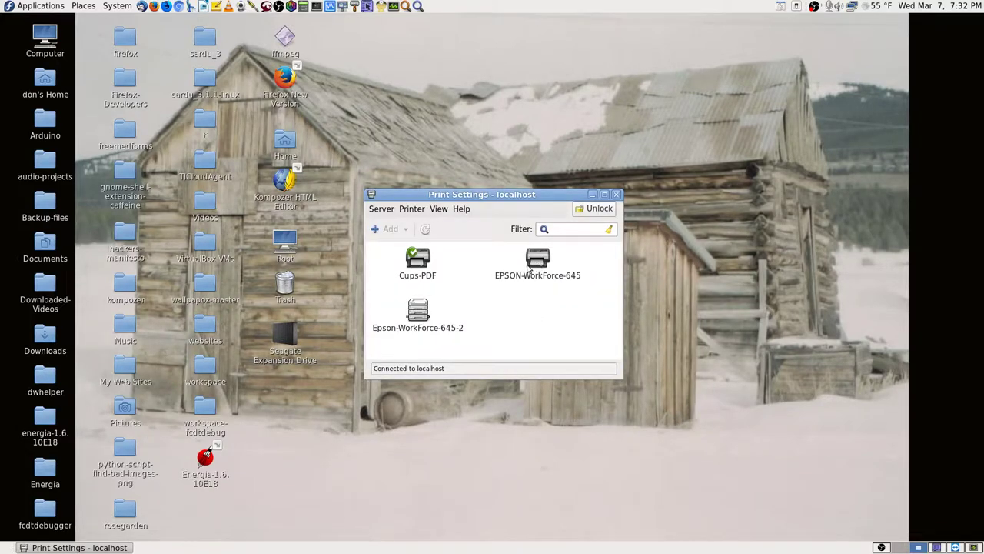
left_click(419, 315)
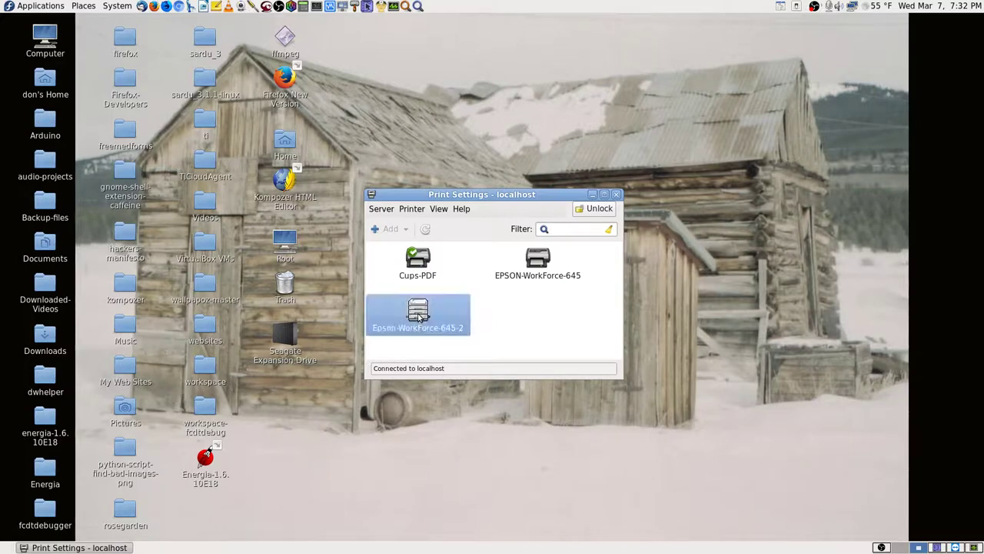
double_click(419, 316)
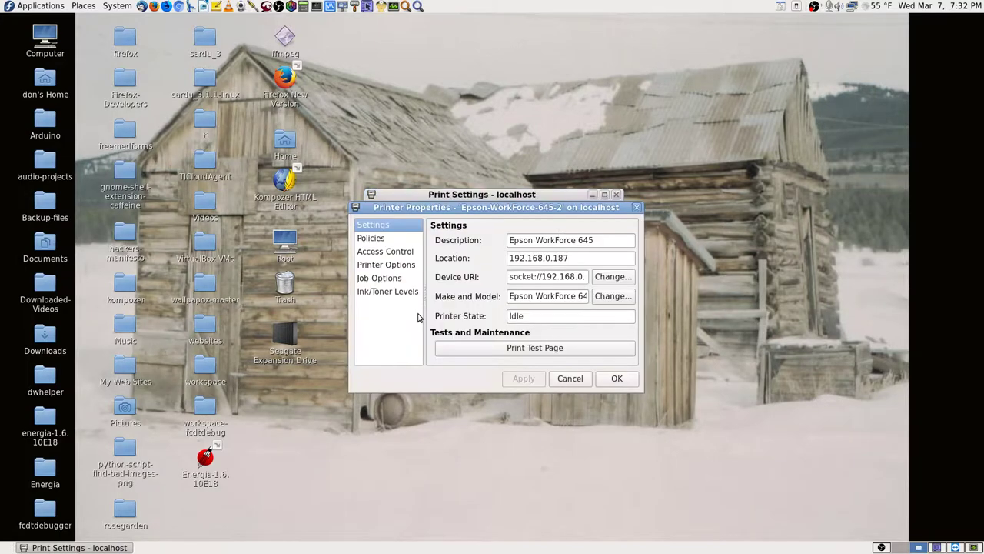
- Read and highlight the Device URI of Epson-WorkForce-645-2 up to its port number, and close the properties without changes
left_click(560, 276)
key("End")
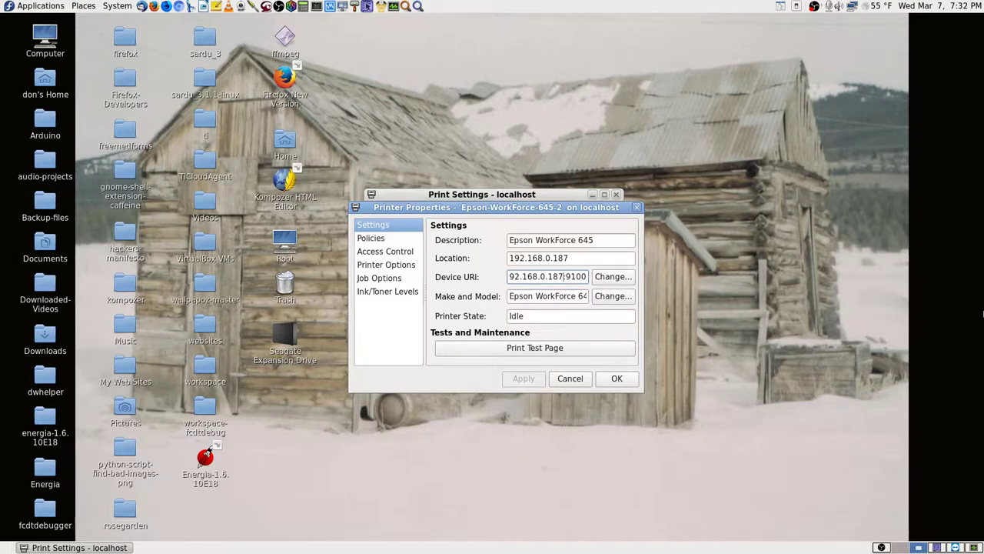
key("Left")
key("Left")
key("Left")
key("Left")
key("Left")
key("Left")
key("Left")
key("Left")
key("Left")
key("Left")
key("Left")
key("Left")
key("Left")
key("Left")
key("Left")
key("Left")
key("Left")
key("Left")
key("Left")
key("Left")
key("shift+Right")
key("shift+Right")
key("shift+Right")
key("shift+Right")
key("shift+Right")
key("shift+Right")
key("shift+Right")
key("shift+Right")
key("shift+Right")
key("shift+Right")
key("shift+Right")
key("shift+Right")
key("shift+Right")
key("shift+Right")
key("shift+Right")
key("shift+Right")
key("shift+Right")
key("shift+Right")
key("shift+Right")
key("shift+Right")
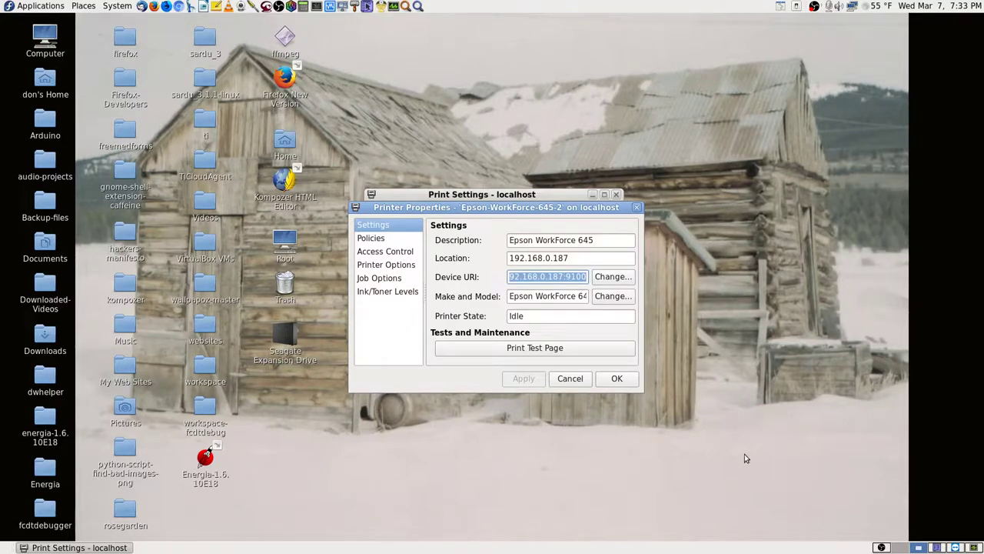
left_click(570, 379)
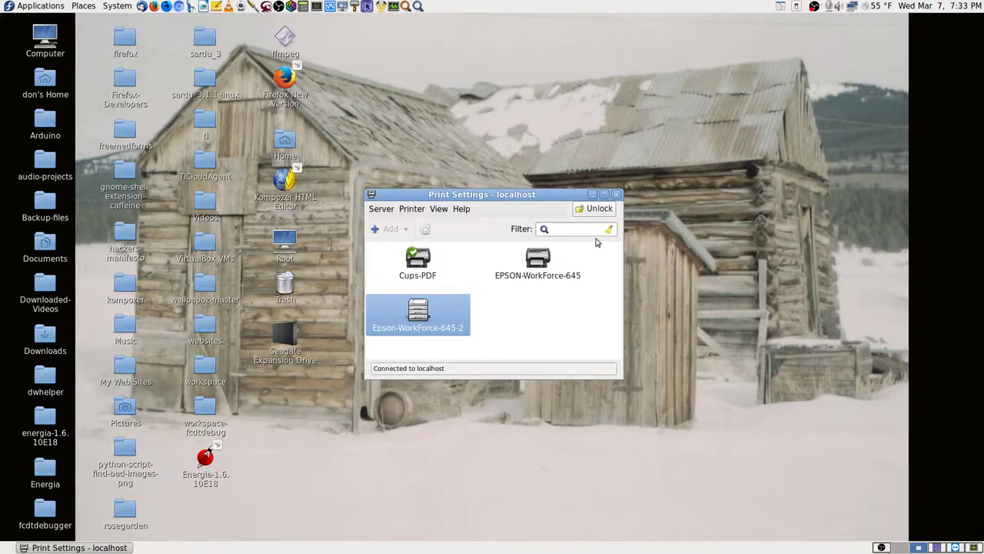
- Close the local Print Settings window, return to the TeamViewer workspace, and close the remote Print Settings window too
left_click(616, 194)
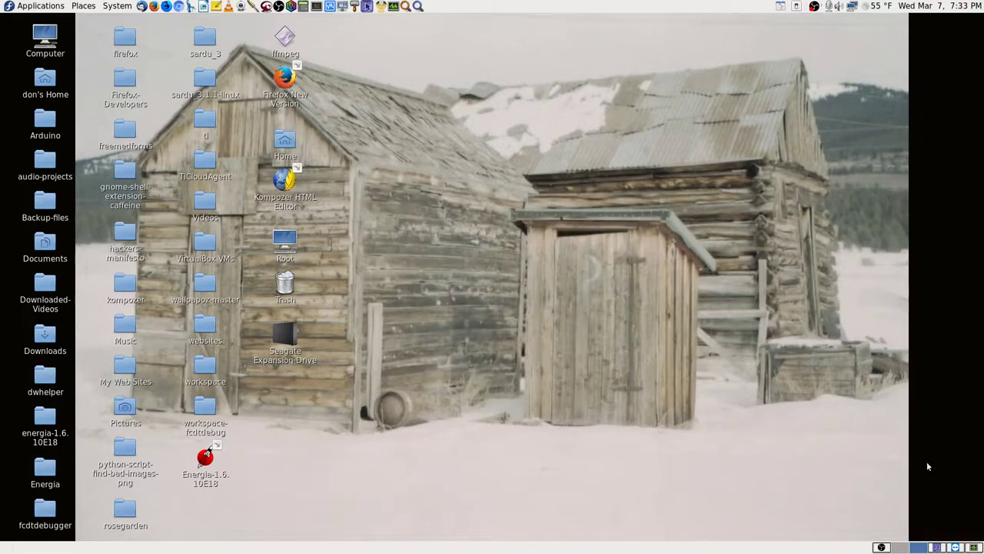
left_click(956, 547)
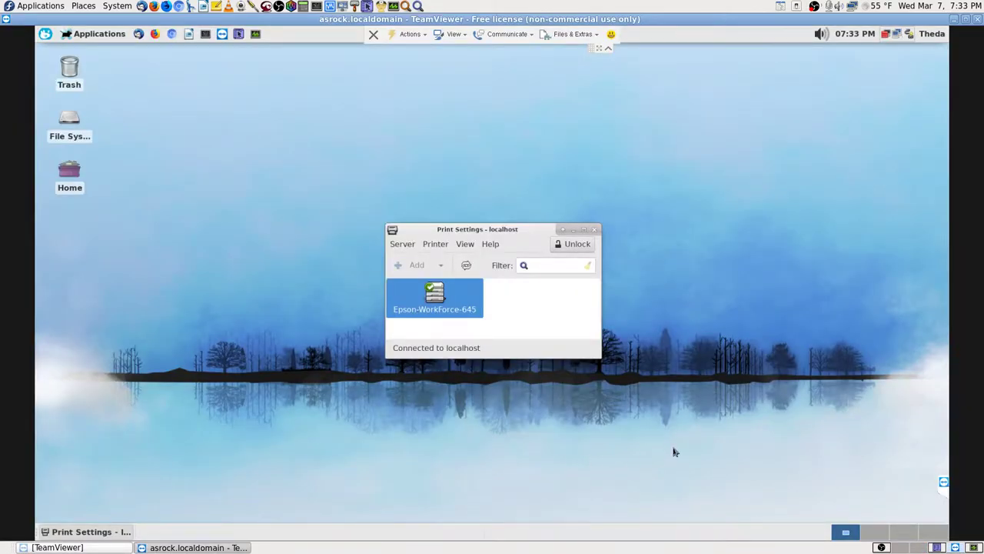
left_click(594, 230)
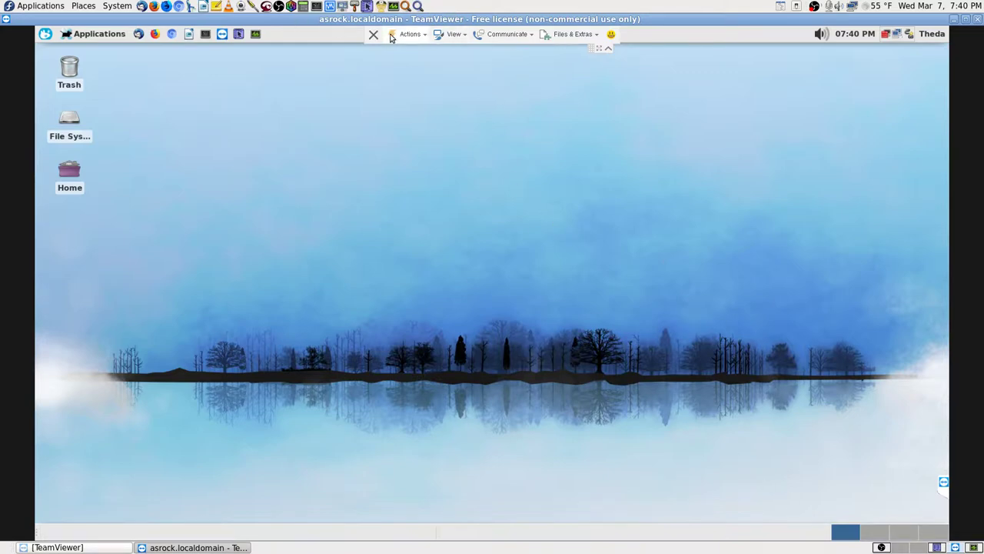
- Switch the TeamViewer session to full screen and back to the windowed view
left_click(423, 36)
left_click(454, 34)
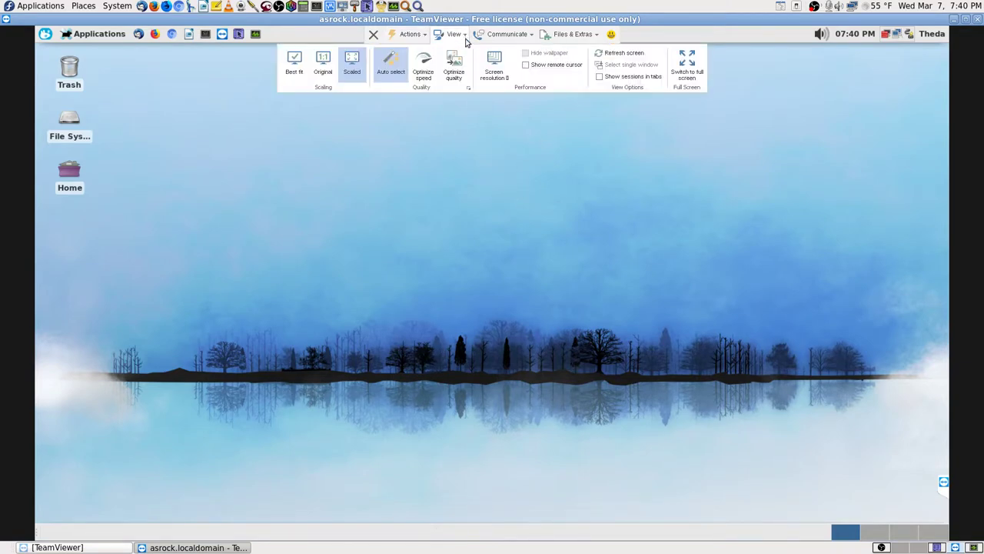
left_click(687, 66)
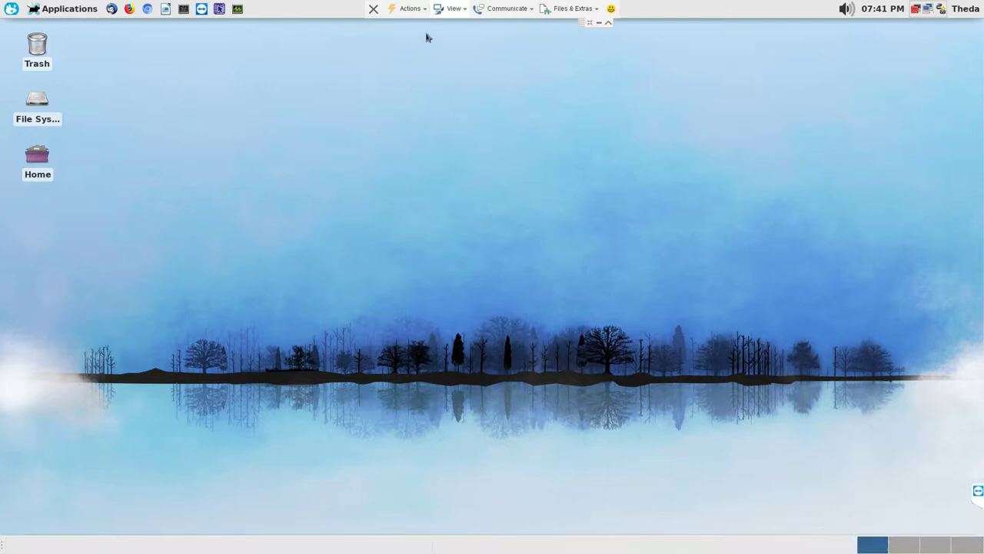
left_click(458, 10)
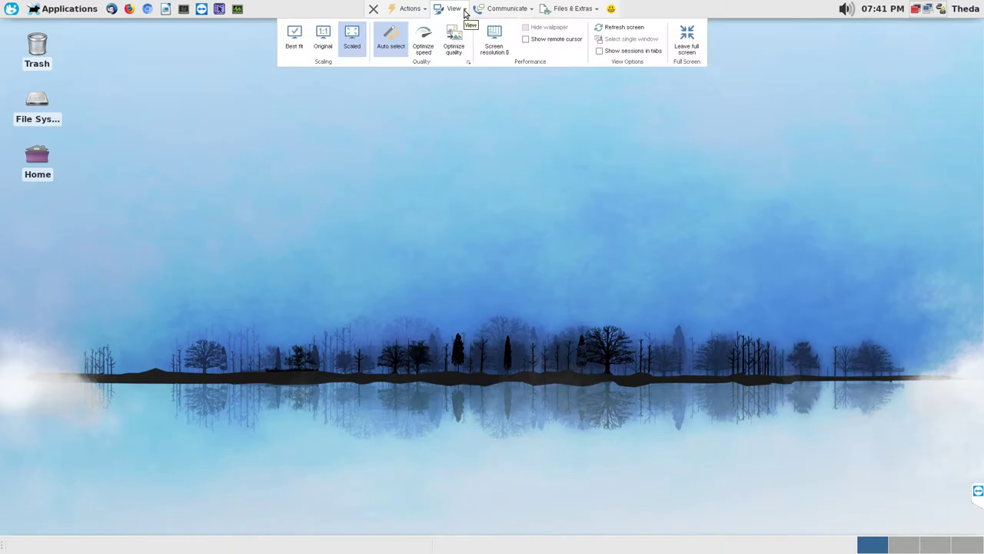
left_click(689, 35)
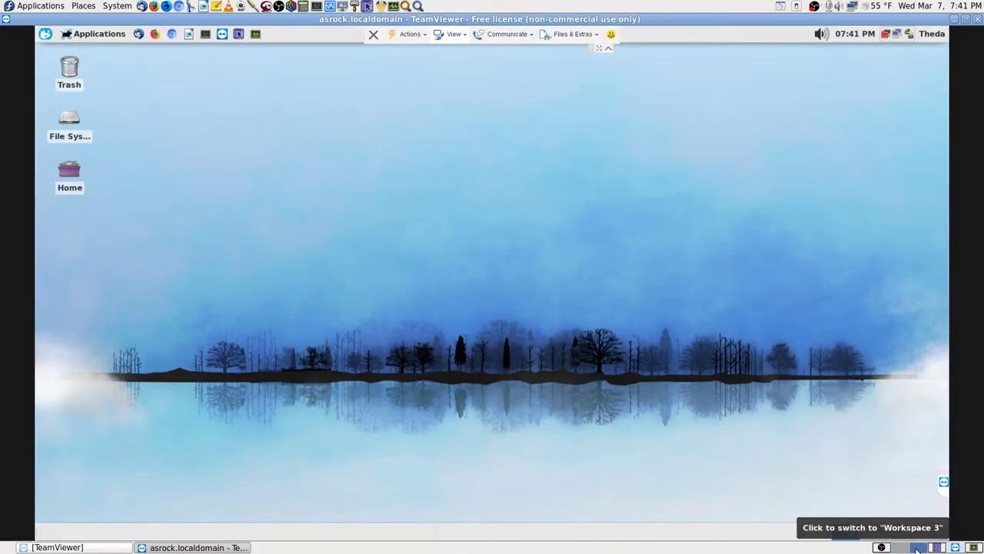
- On local Workspace 3, search the Application Finder for "scan", try to launch XSane, and dismiss its dialog
left_click(918, 546)
left_click(418, 7)
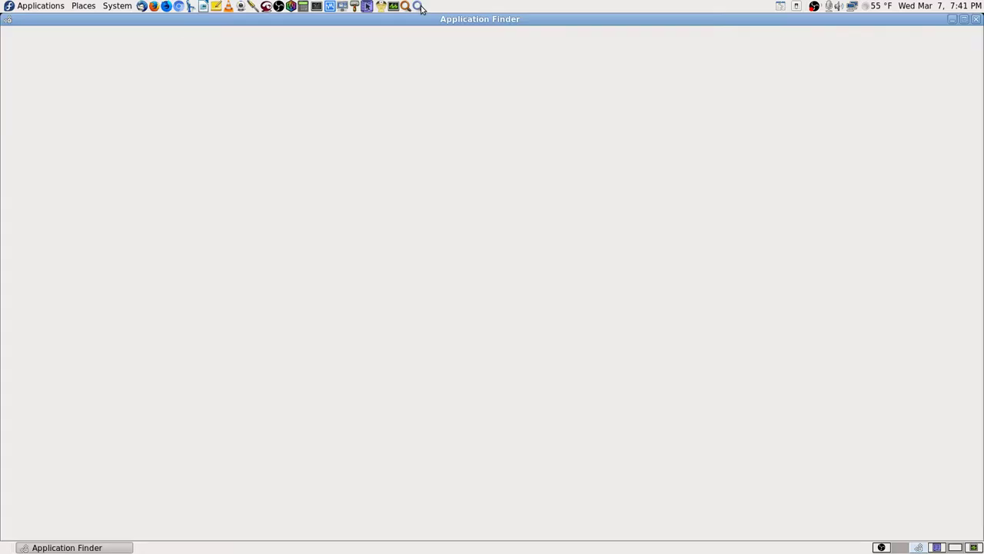
type("scan")
key("Down")
key("Down")
key("Down")
key("Down")
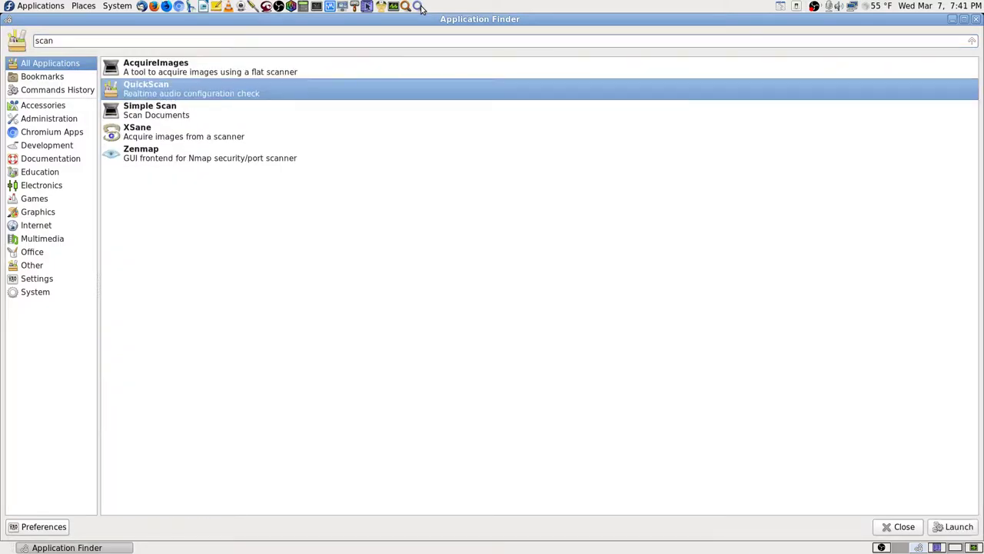
key("Return")
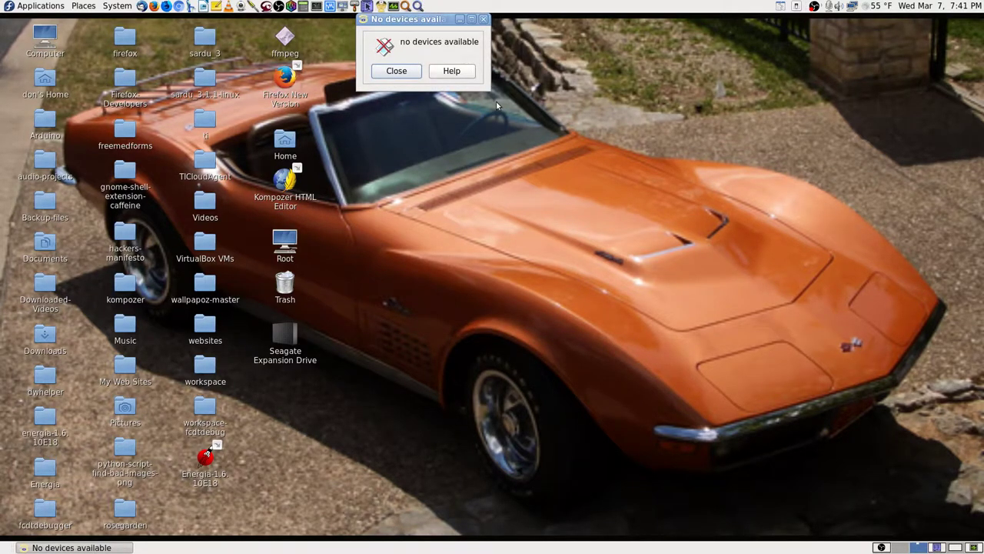
left_click(398, 73)
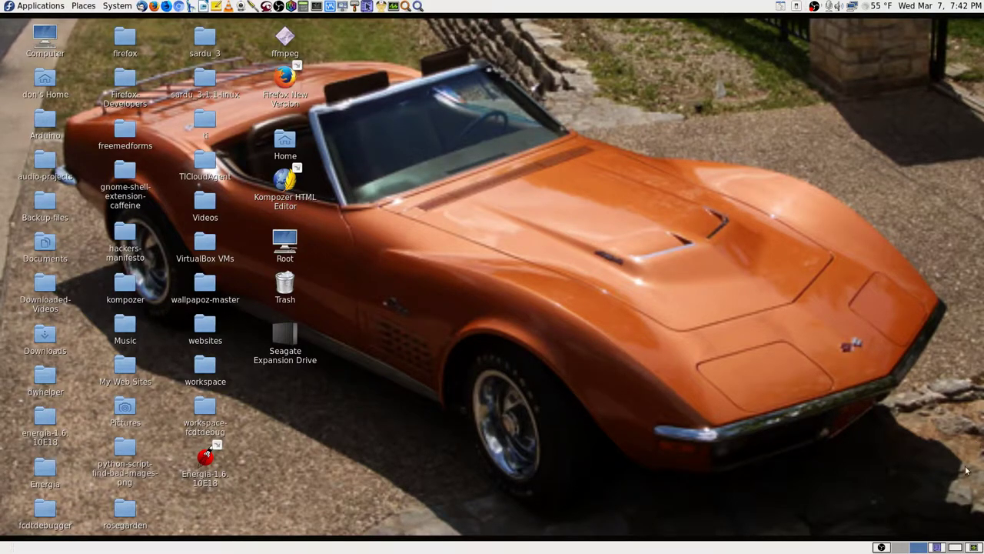
- Return to the TeamViewer workspace and switch the remote session to full screen
left_click(958, 546)
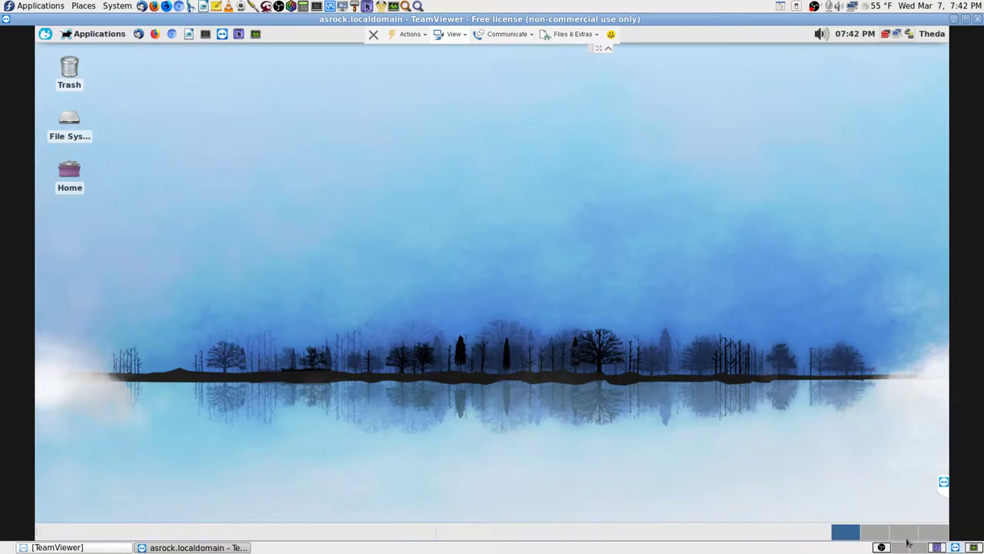
left_click(465, 36)
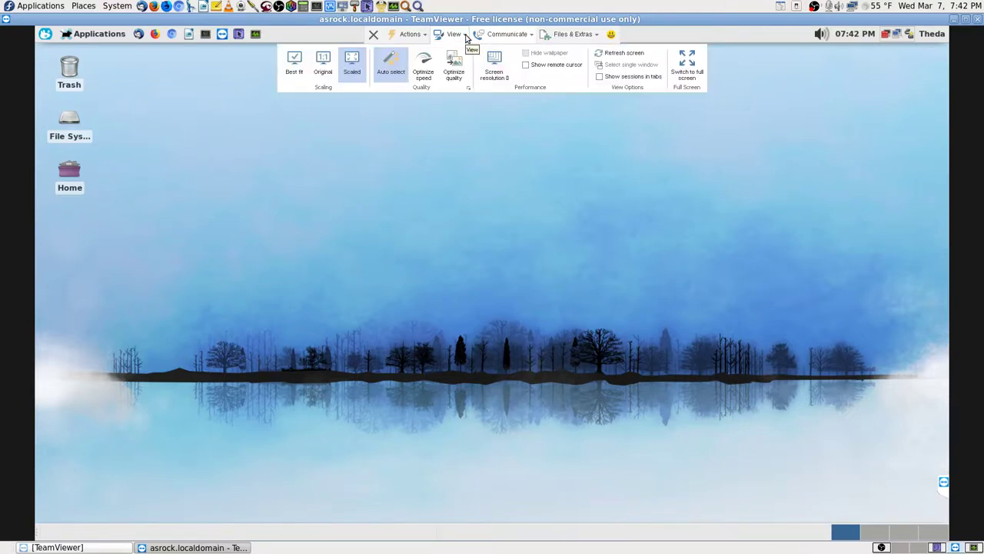
left_click(688, 70)
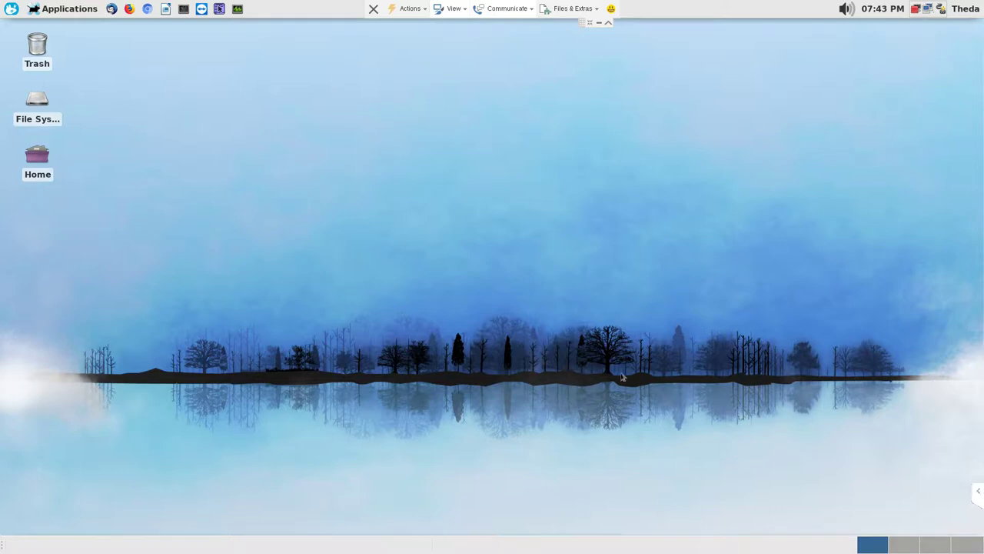
- Go to the remote desktop's third workspace and browse to the Videos folder under Home in Krusader
left_click(935, 544)
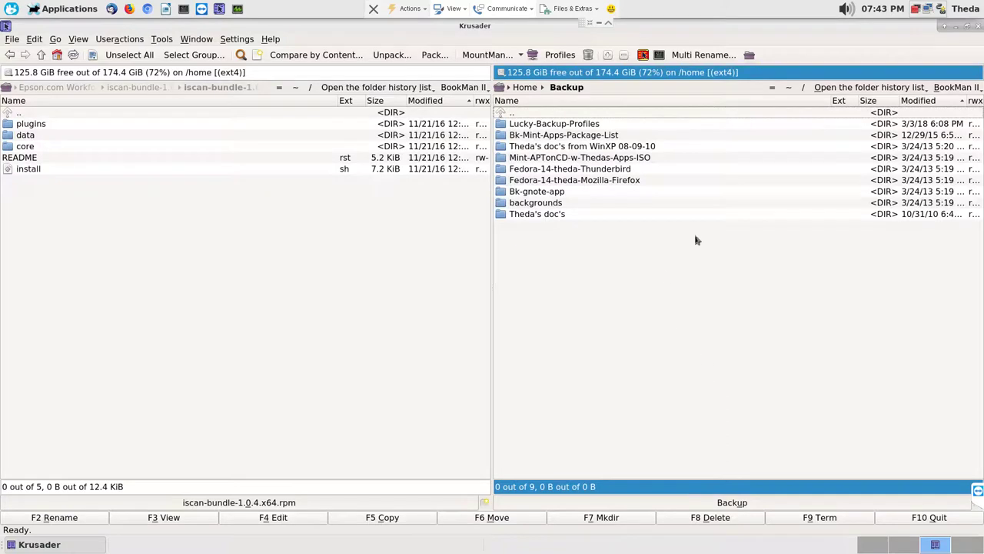
left_click(792, 91)
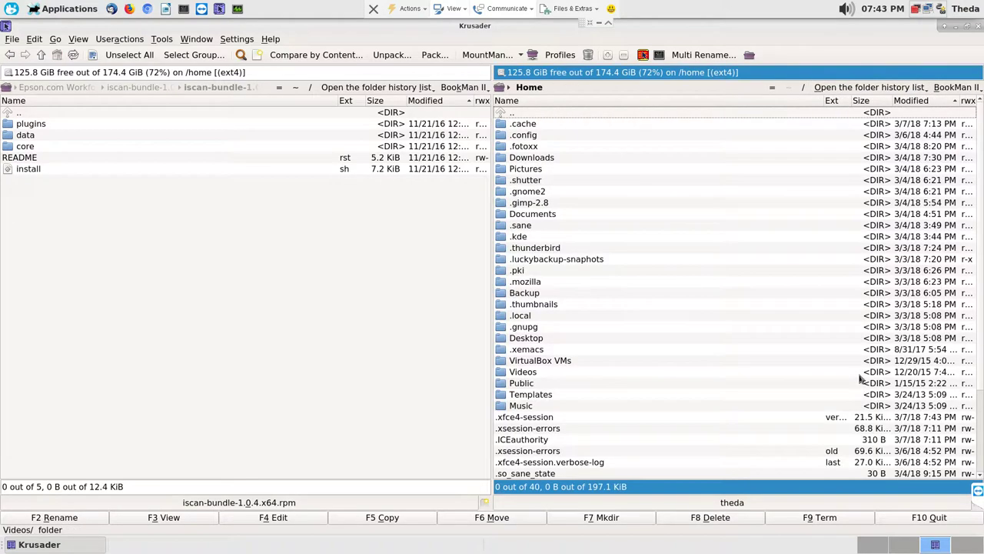
type("vid")
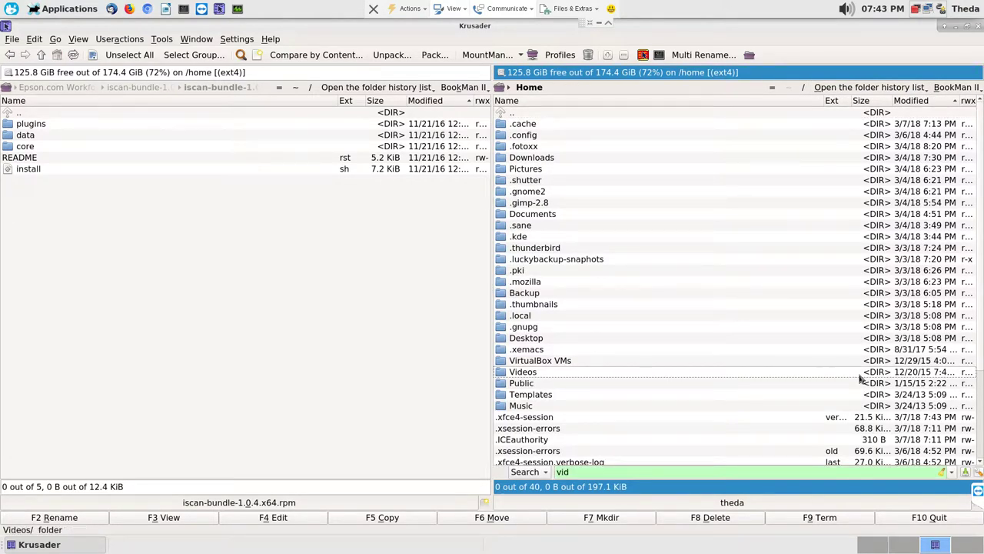
key("Return")
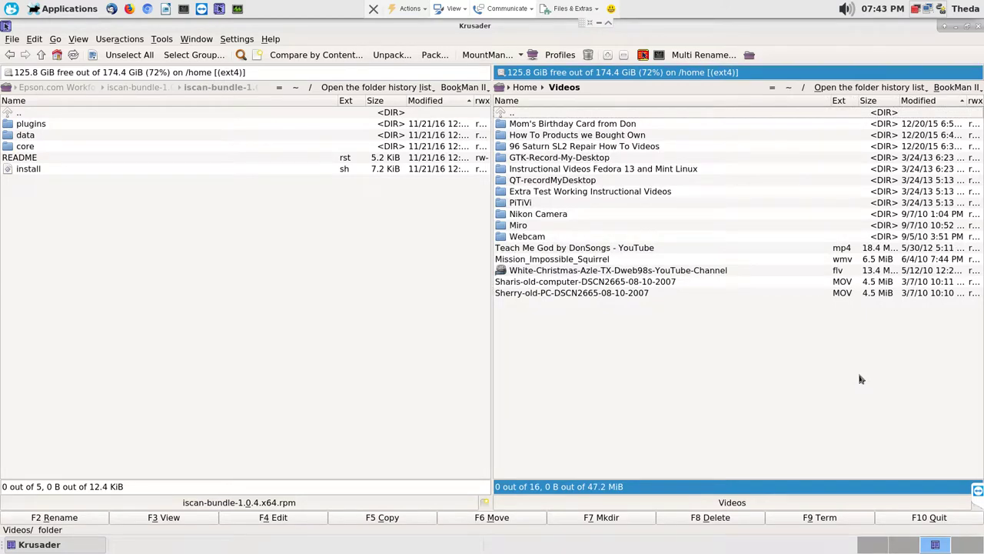
- Open the file type options for White-Christmas-Azle-TX-Dweb98s-YouTube-Channel.flv from its properties
right_click(660, 275)
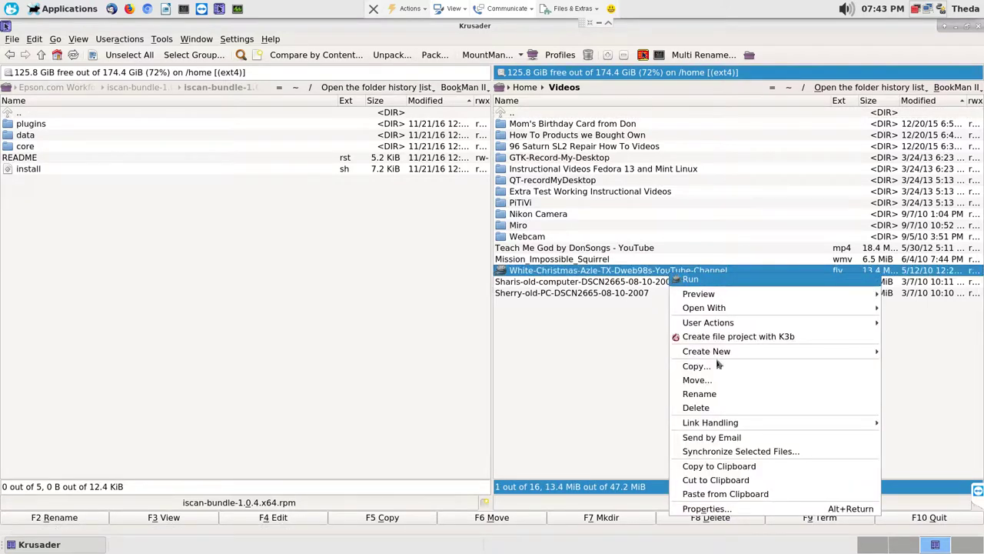
left_click(728, 512)
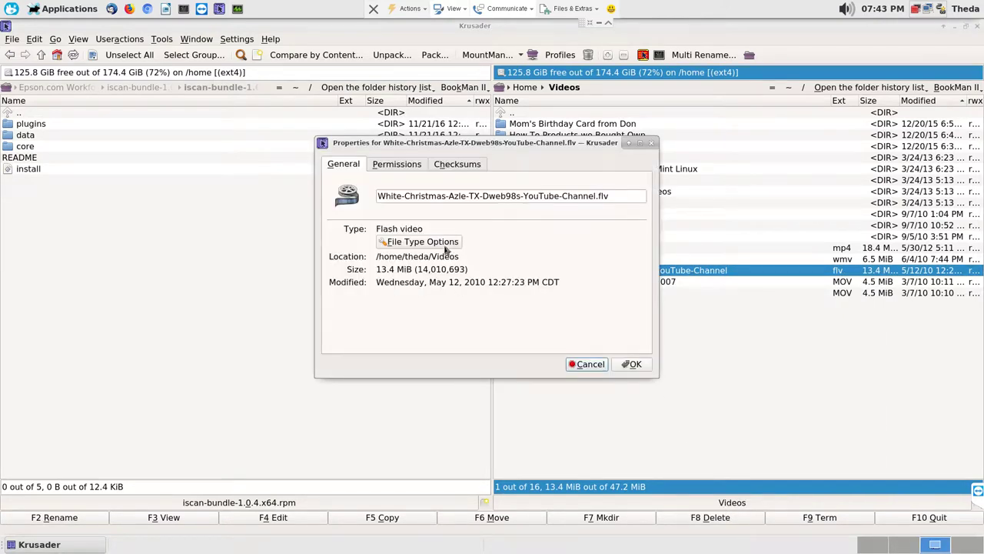
left_click(422, 242)
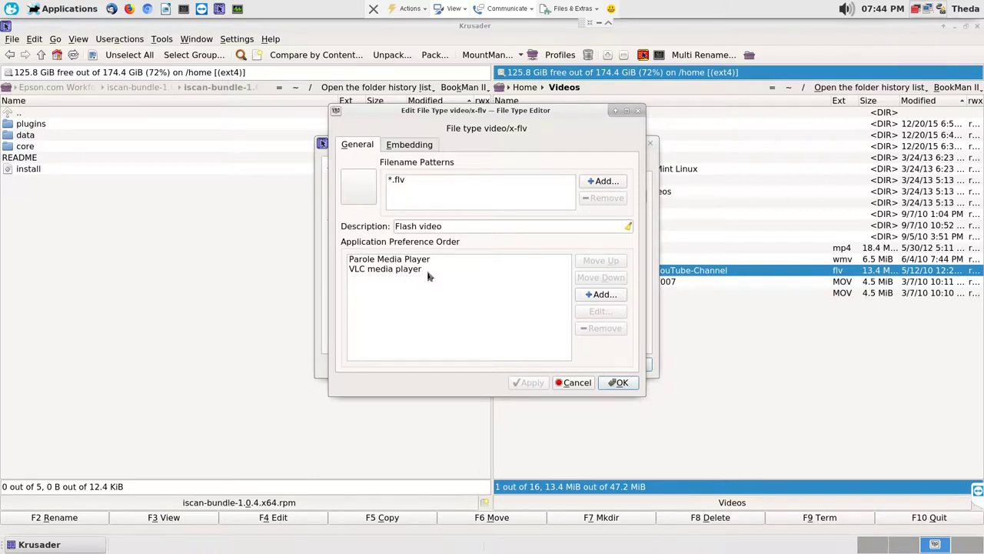
- Select Parole Media Player in the application preference order and leave the remote session's full-screen view
left_click(420, 263)
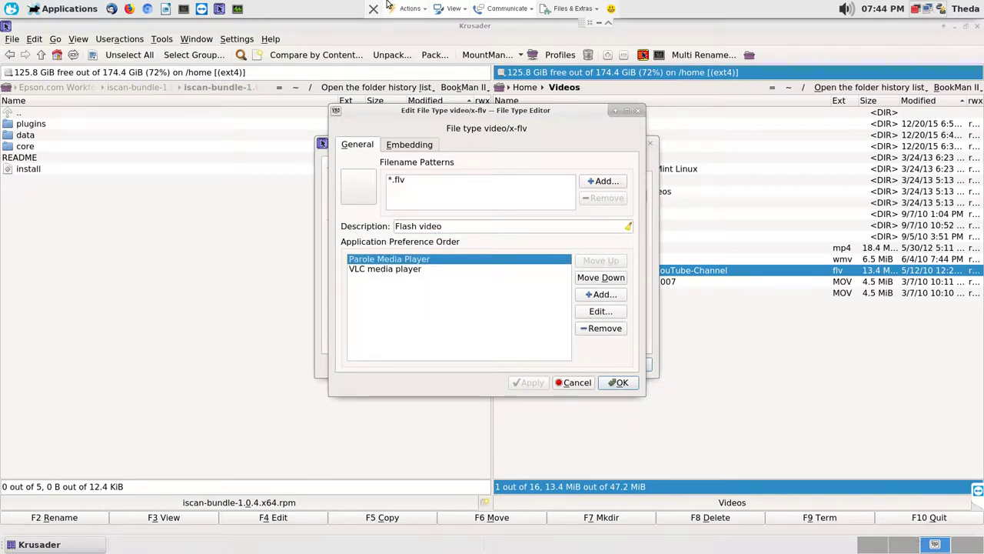
left_click(429, 10)
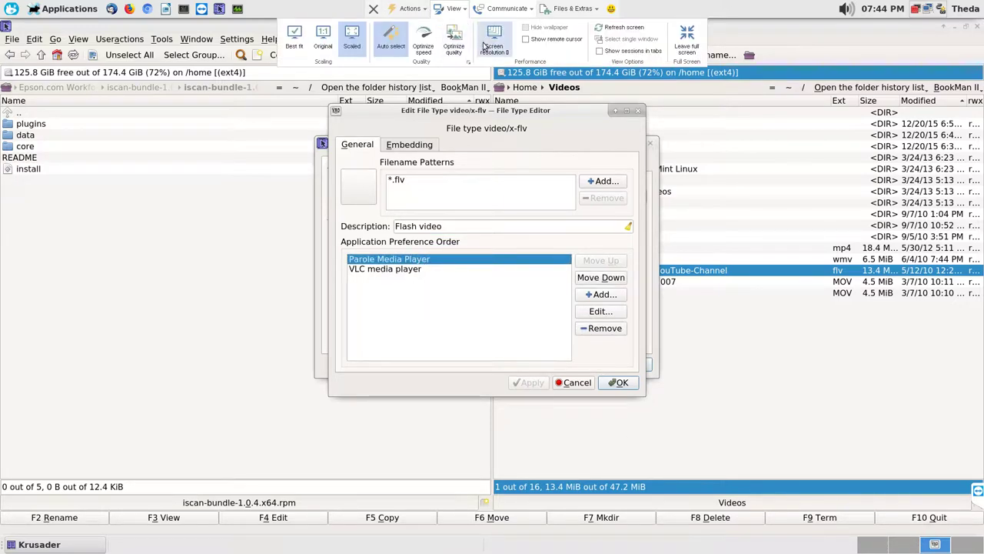
left_click(688, 46)
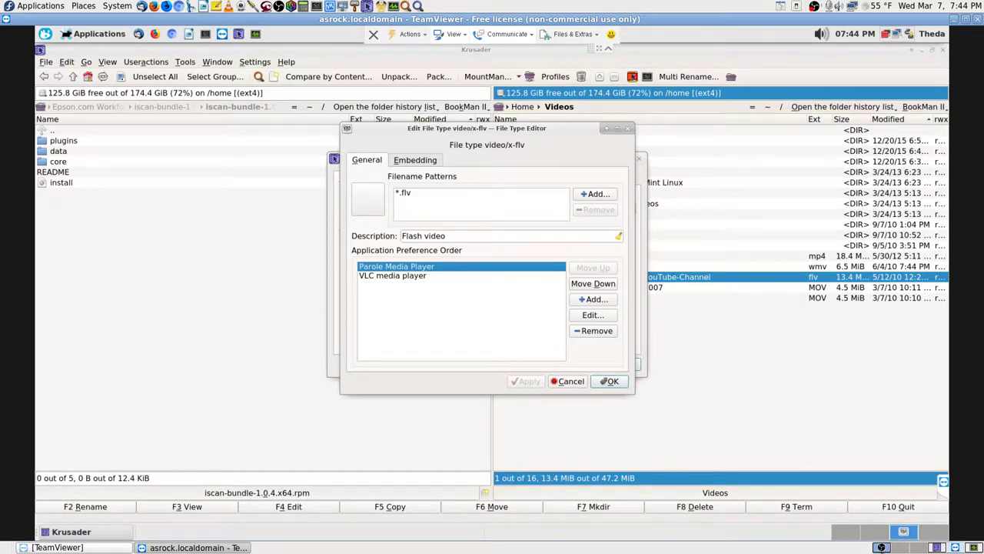
- Switch to OBS, show the Cams Both 1 & 2 scene, and return to the Desktop Screencast scene
left_click(938, 547)
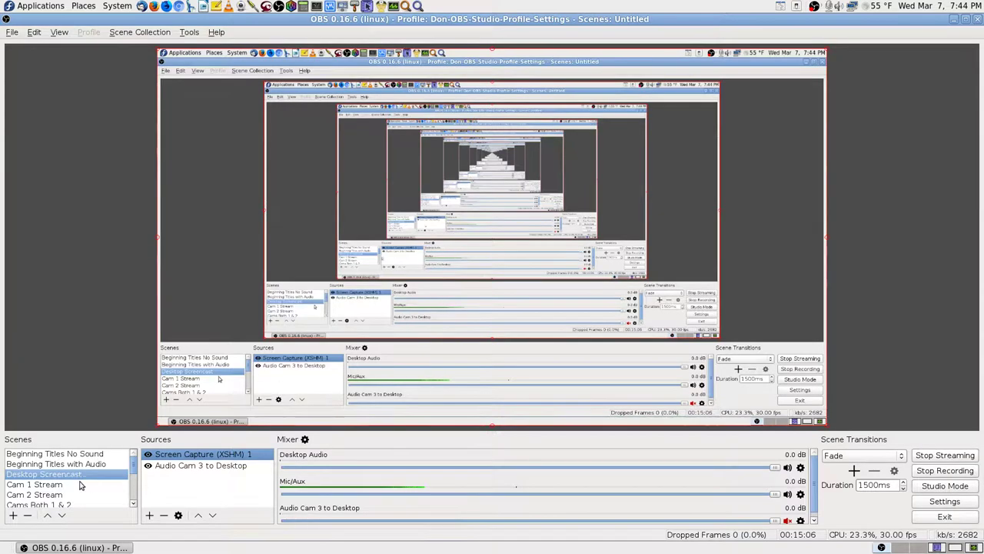
left_click(70, 505)
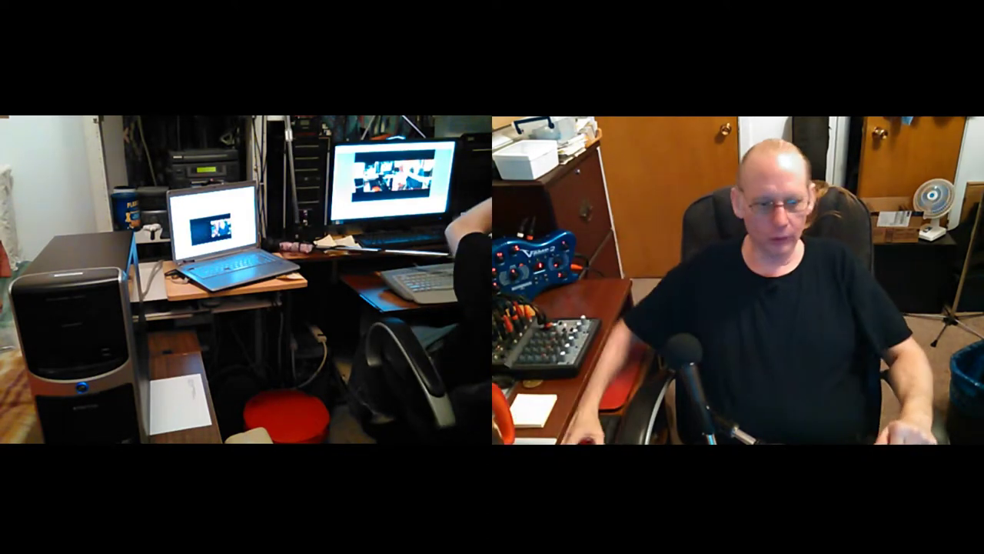
left_click(85, 464)
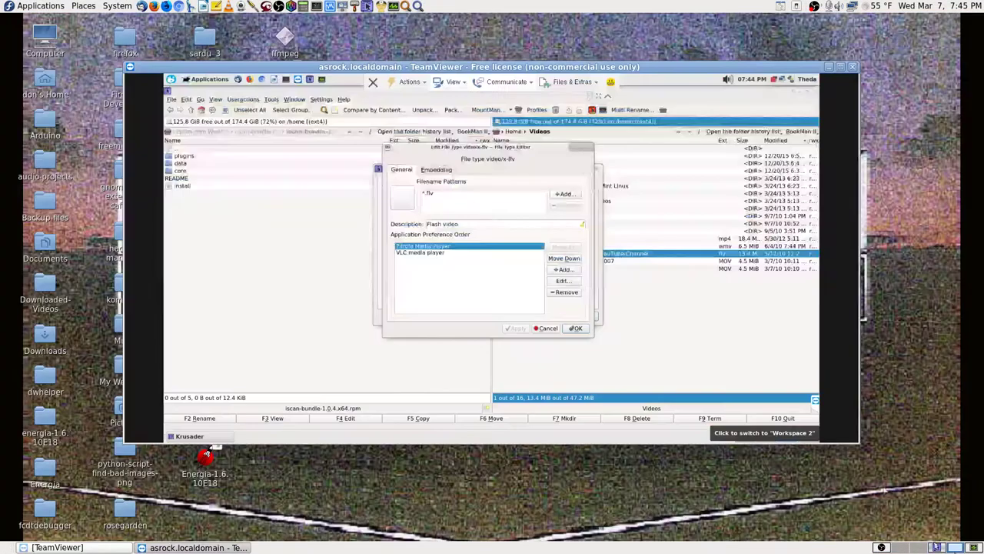
- Return to the TeamViewer workspace and maximize the remote session window
left_click(937, 548)
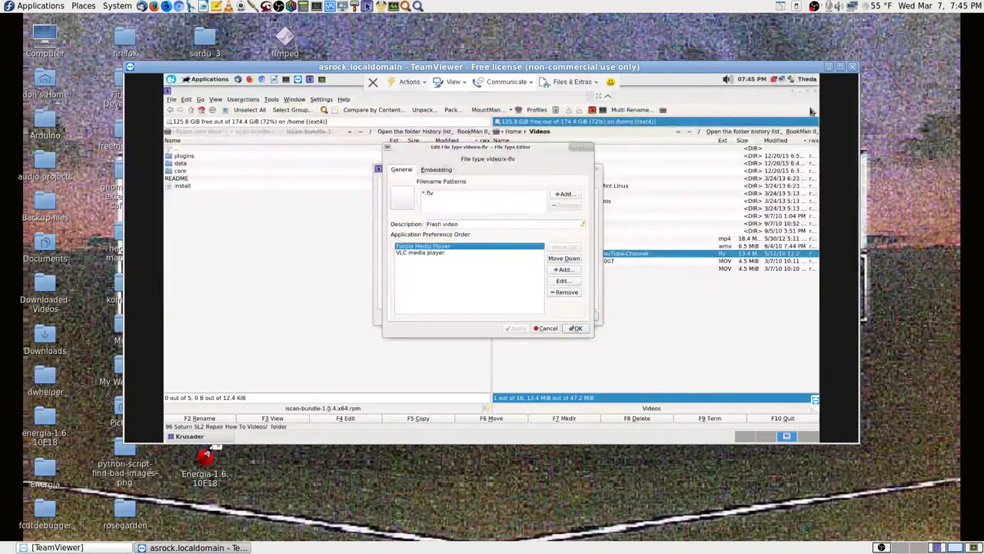
left_click(840, 67)
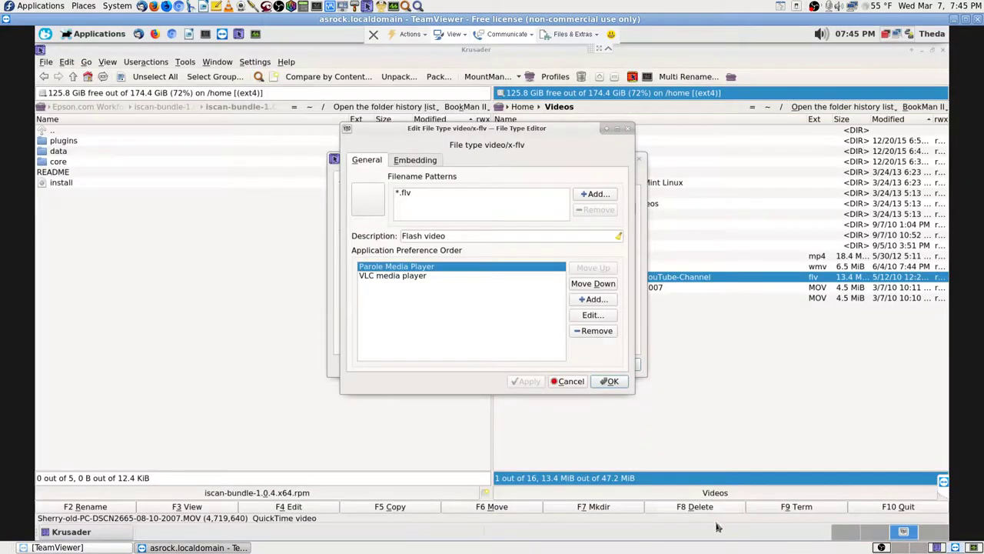
- On local Workspace 3, search the Application Finder for "parole" and close the finder
left_click(920, 549)
left_click(417, 6)
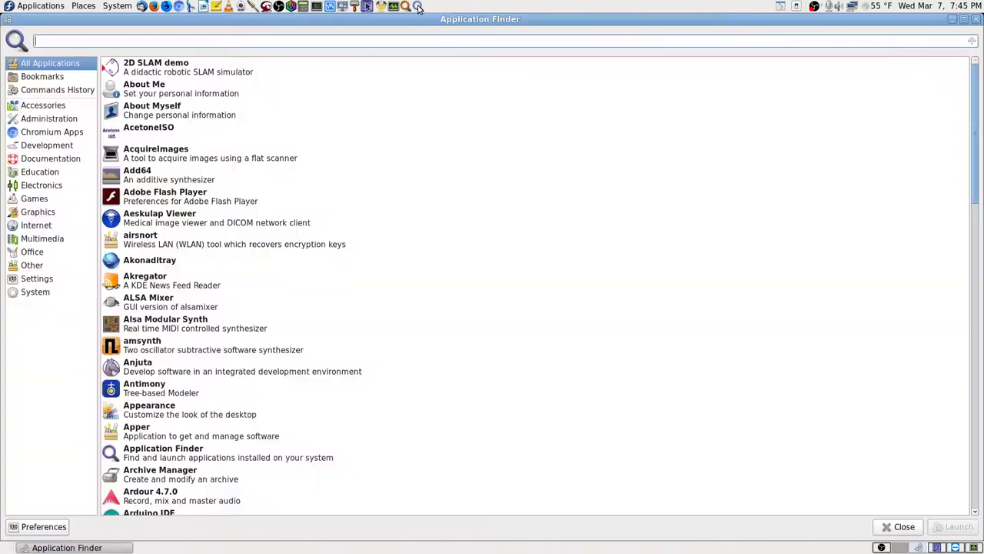
type("parole")
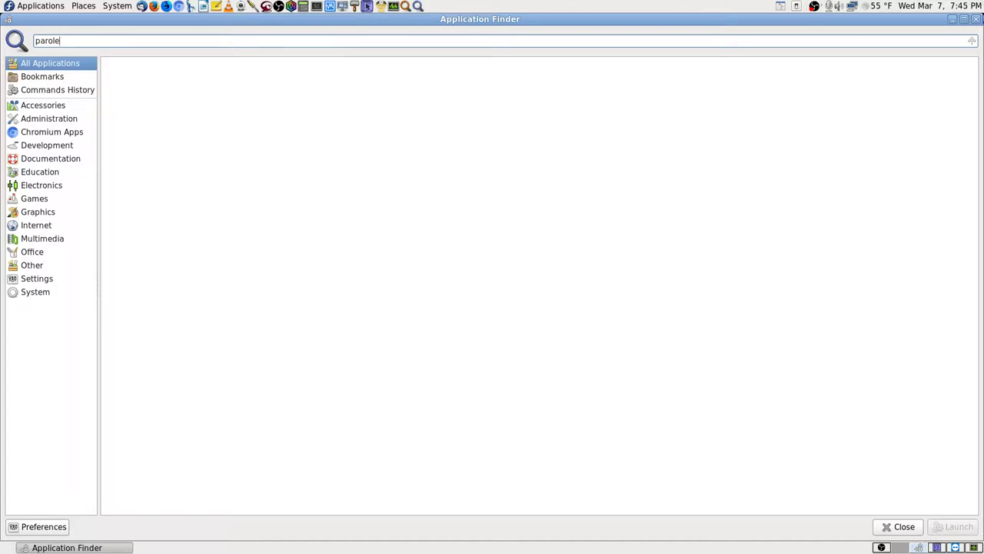
left_click(977, 20)
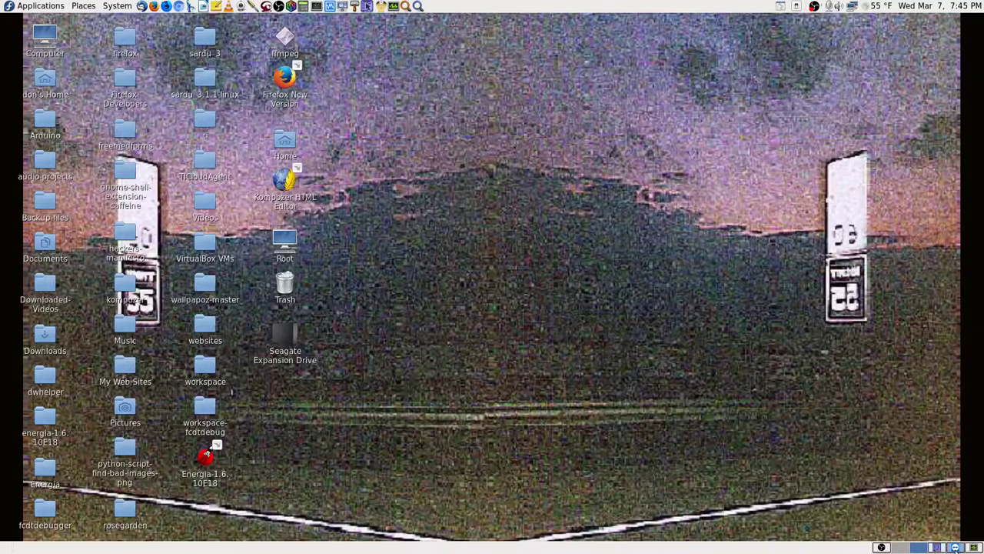
- Back in TeamViewer, move VLC media player above Parole Media Player for video/x-flv, apply the order, and close both dialogs
left_click(936, 548)
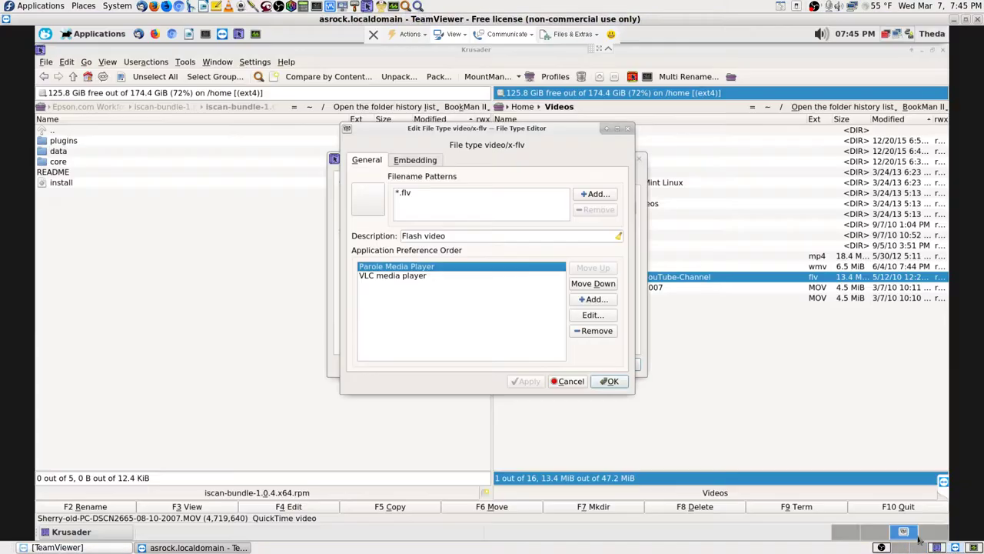
left_click(407, 280)
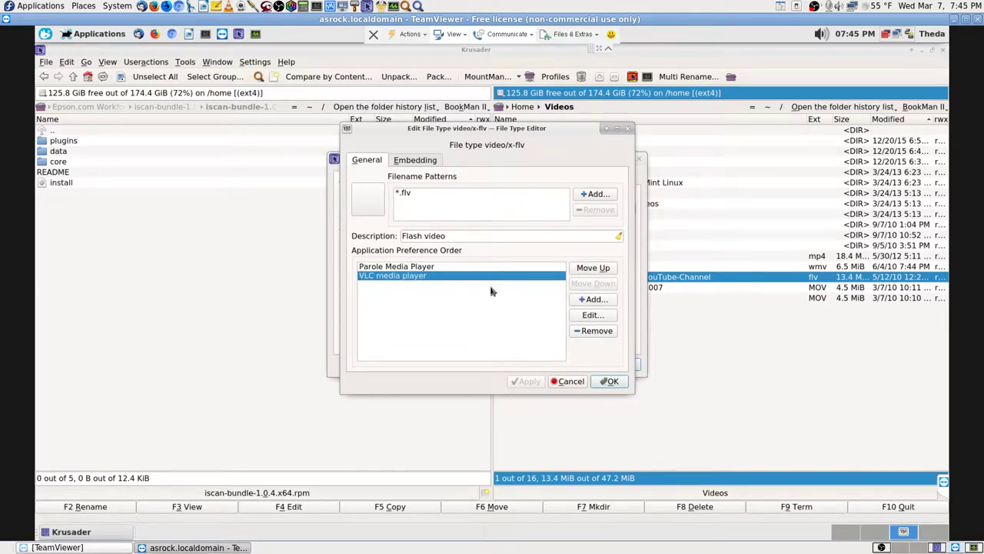
left_click(587, 270)
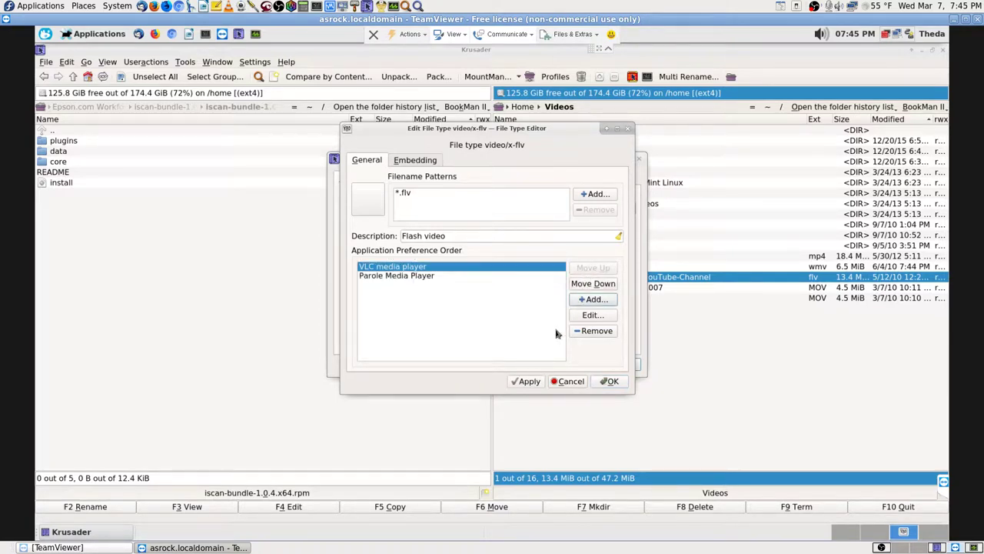
left_click(531, 382)
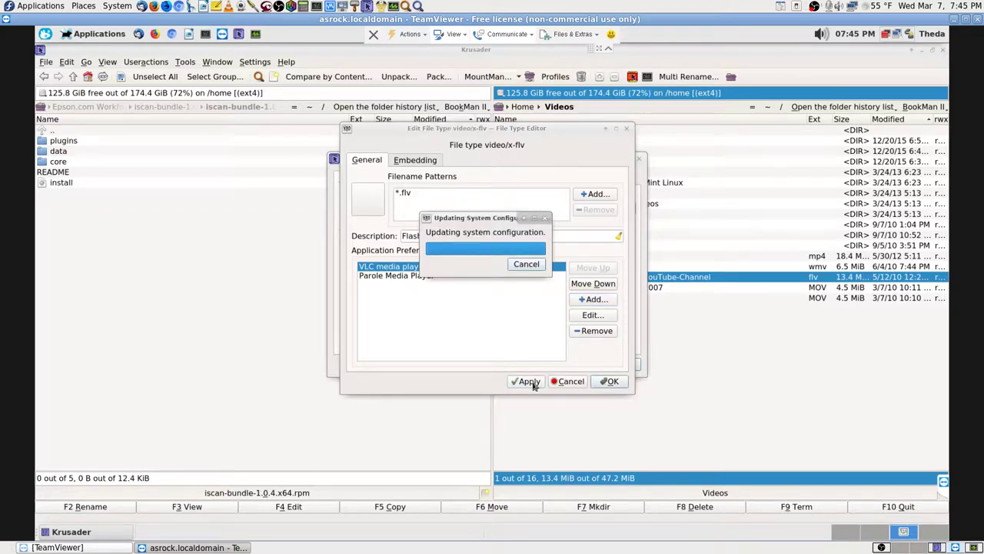
left_click(612, 382)
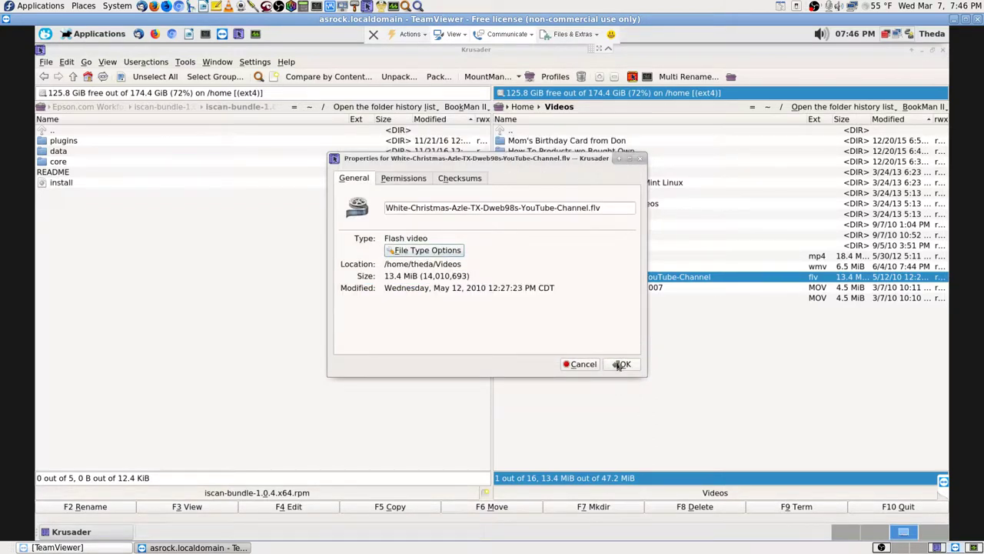
left_click(621, 365)
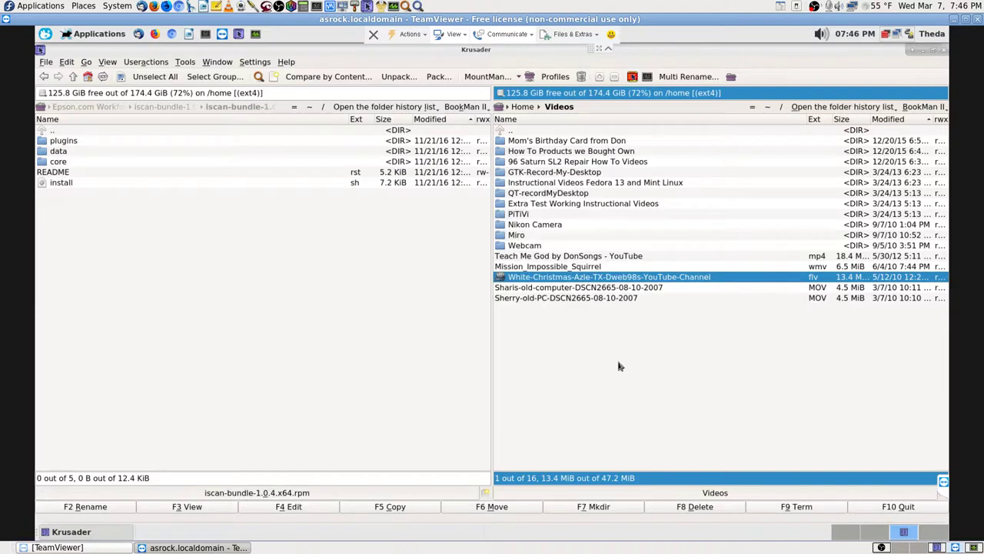
- Go to Firefox on the remote desktop's second workspace and try to log in to uStart.org with the saved credentials
left_click(877, 534)
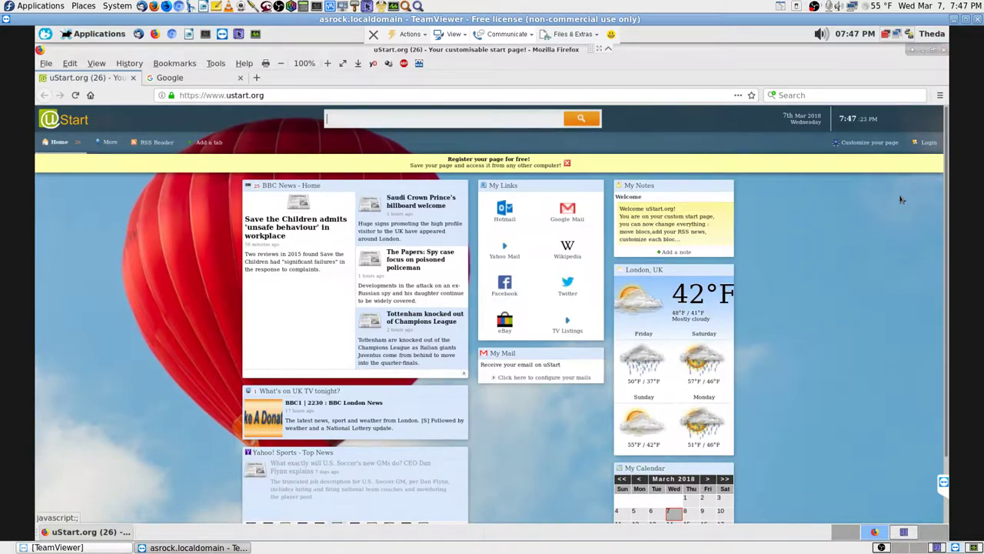
left_click(929, 143)
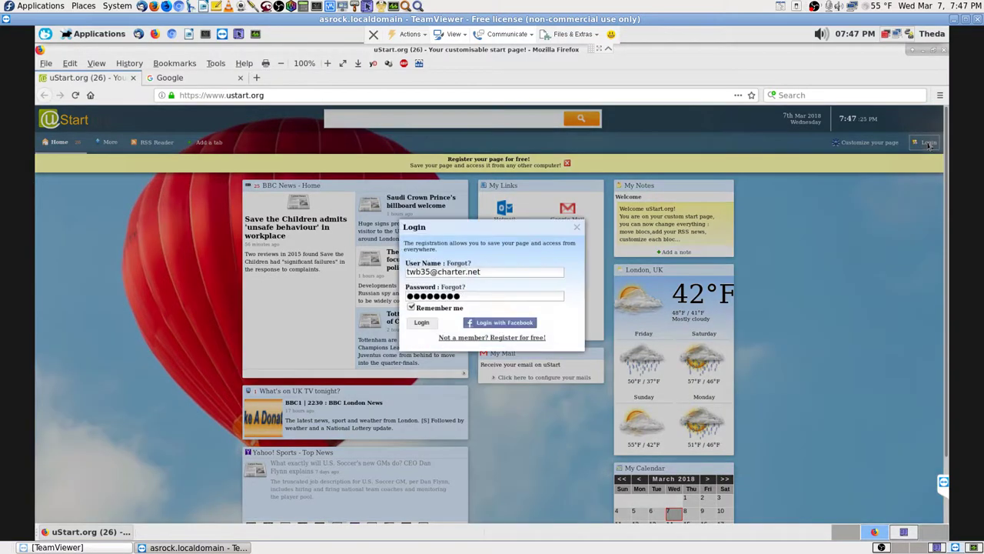
left_click(423, 323)
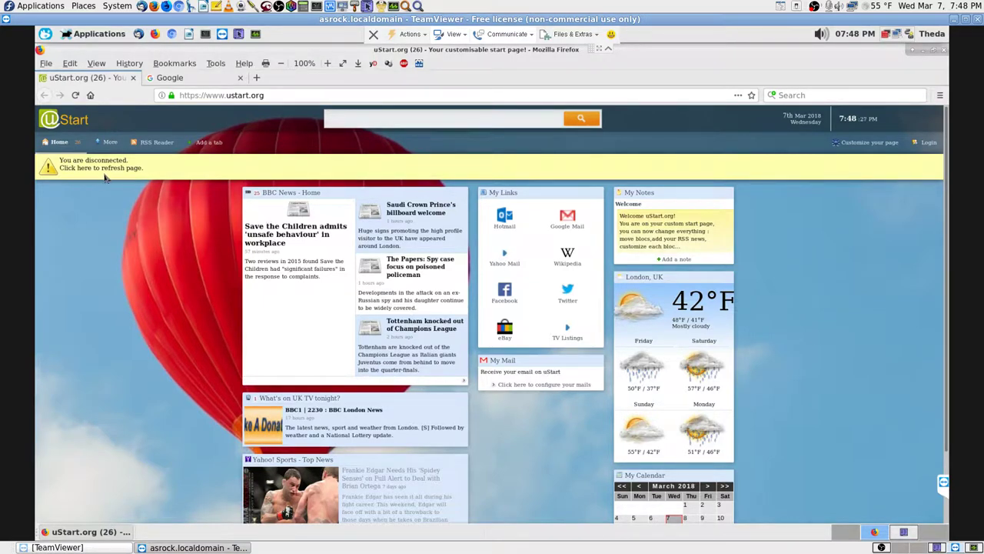
- Reload the uStart.org page and close the Google tab
left_click(76, 95)
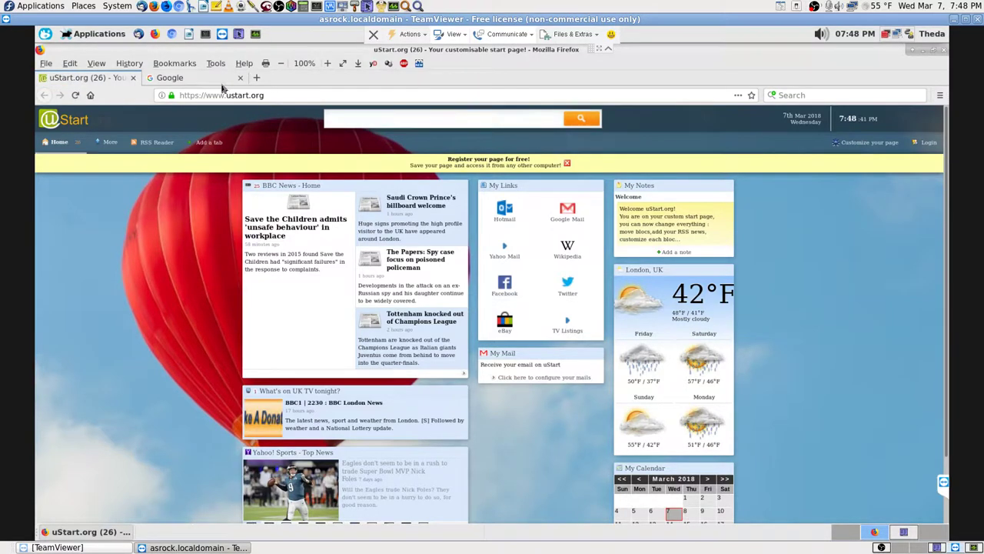
left_click(208, 78)
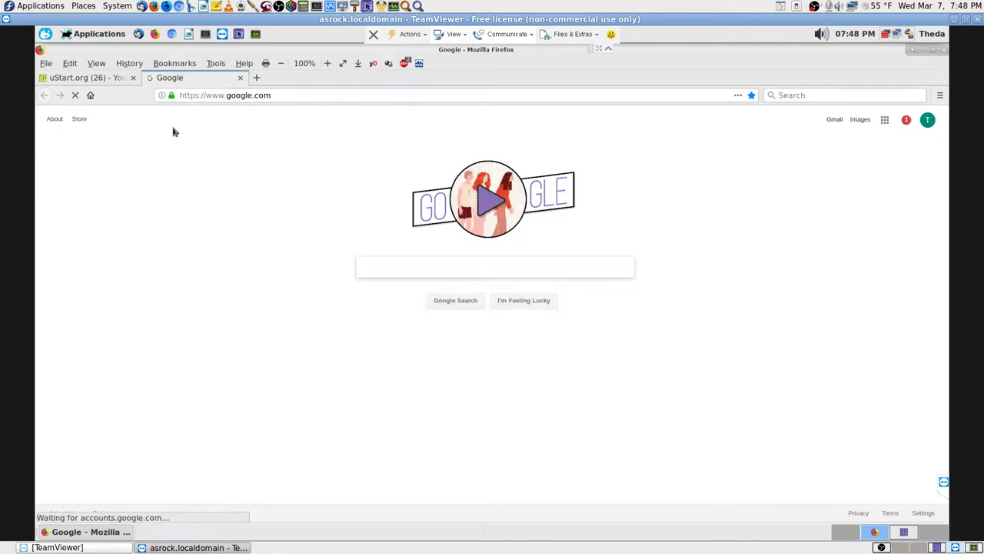
key("ctrl+w")
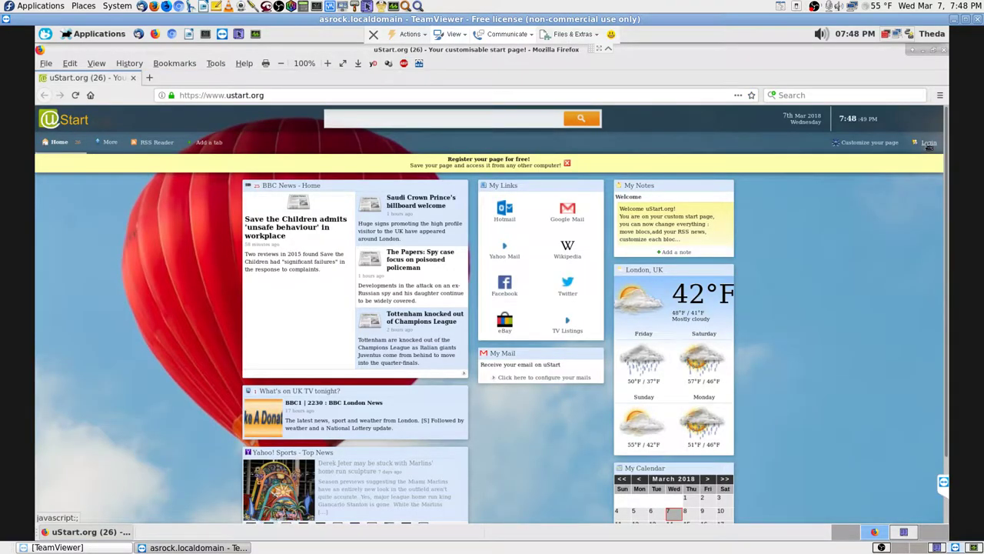
- Retry the uStart.org login with the saved credentials and close the remote Firefox window
left_click(929, 146)
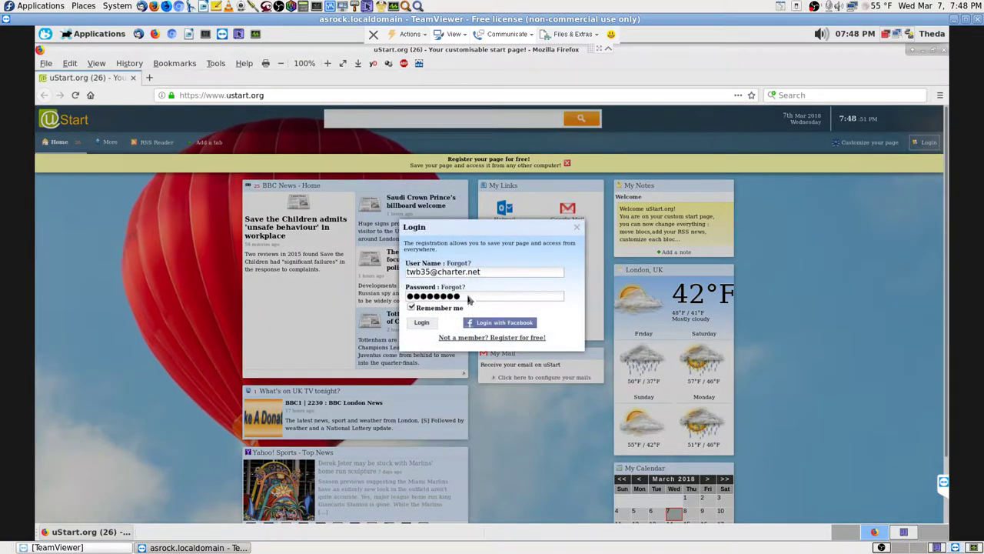
left_click(421, 323)
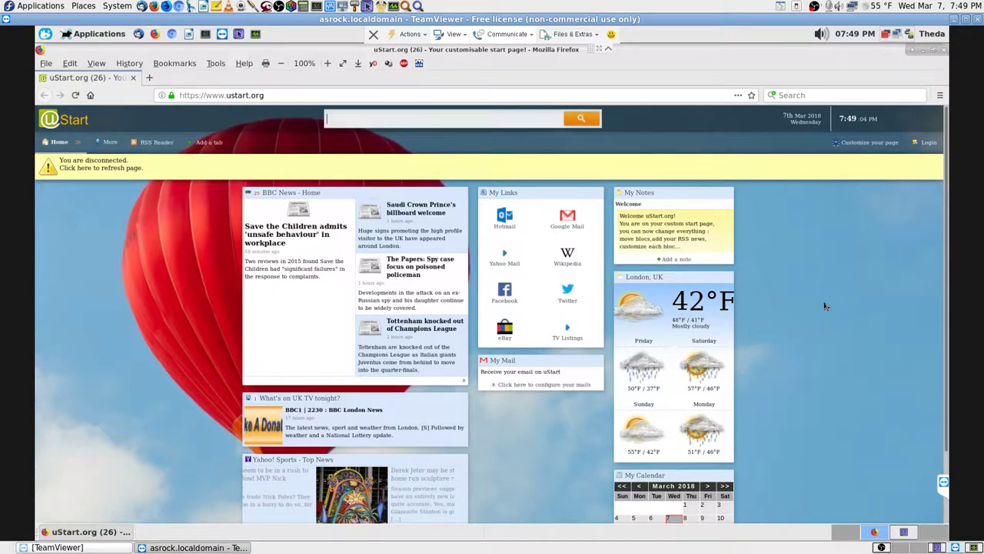
key("alt+F4")
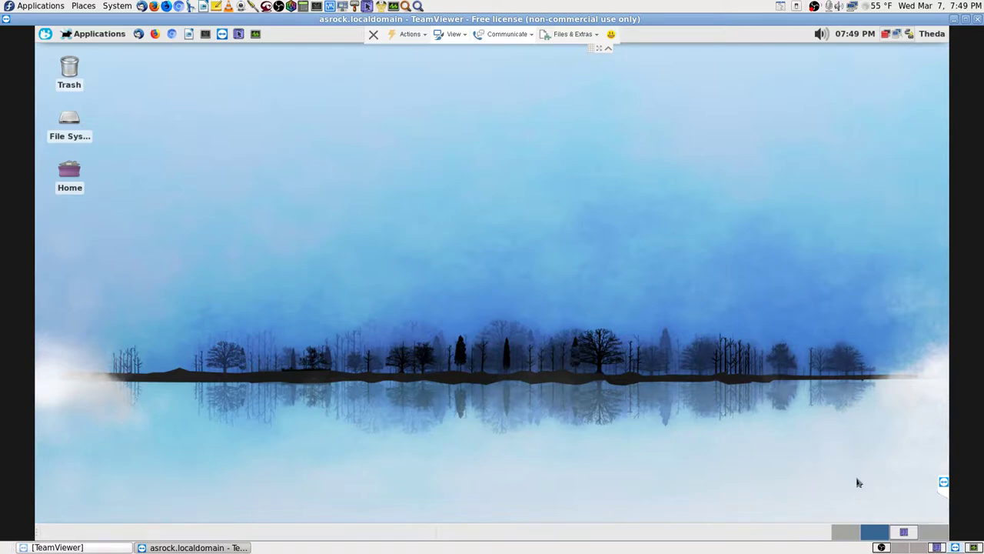
- On local Workspace 3, search the Application Finder for "yu" and replace the search with "parole"
left_click(921, 548)
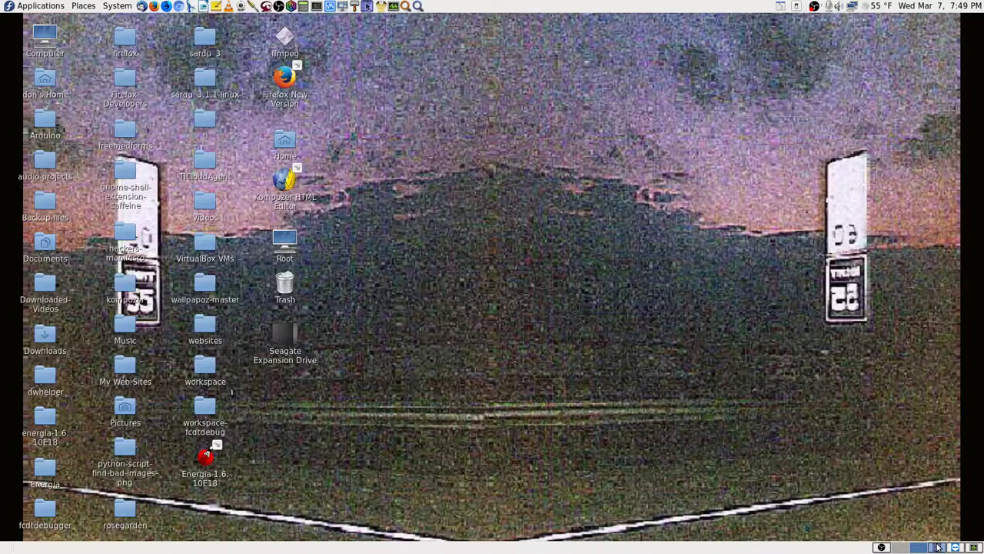
left_click(957, 548)
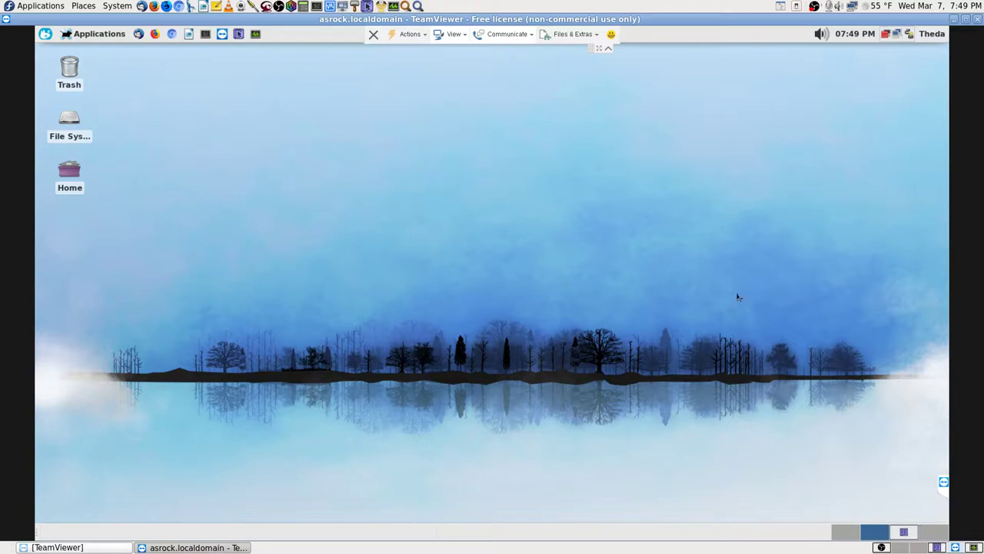
left_click(927, 534)
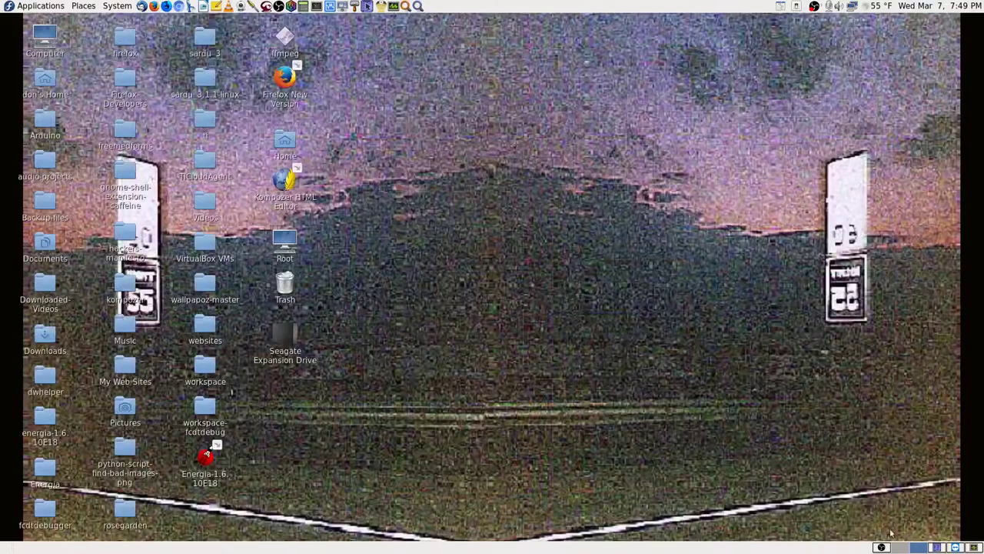
left_click(418, 7)
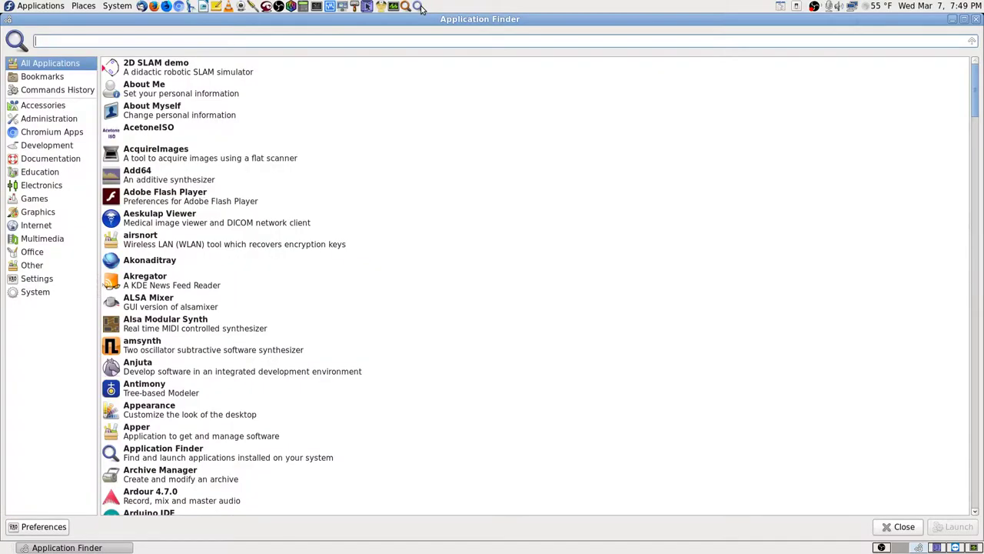
type("yu")
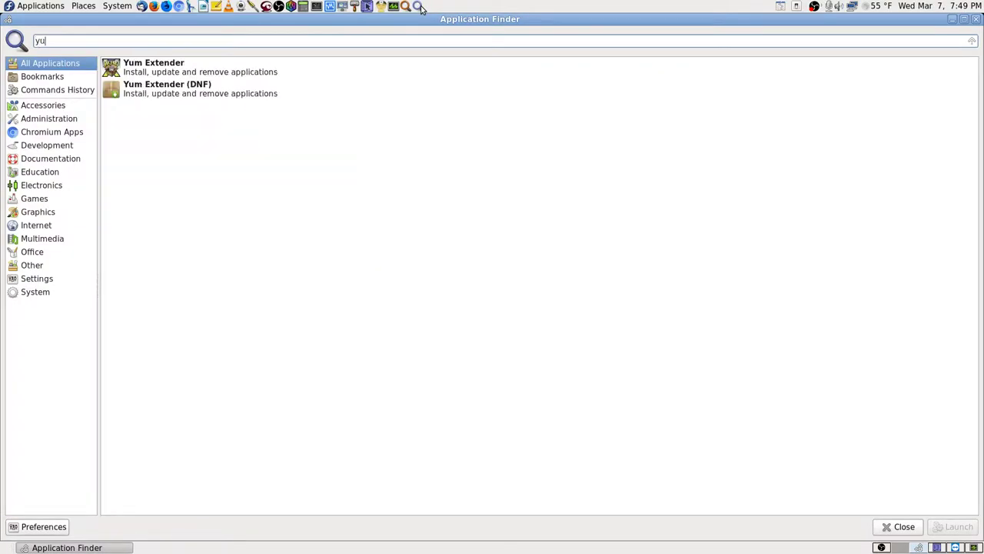
key("BackSpace")
key("BackSpace")
type("parole")
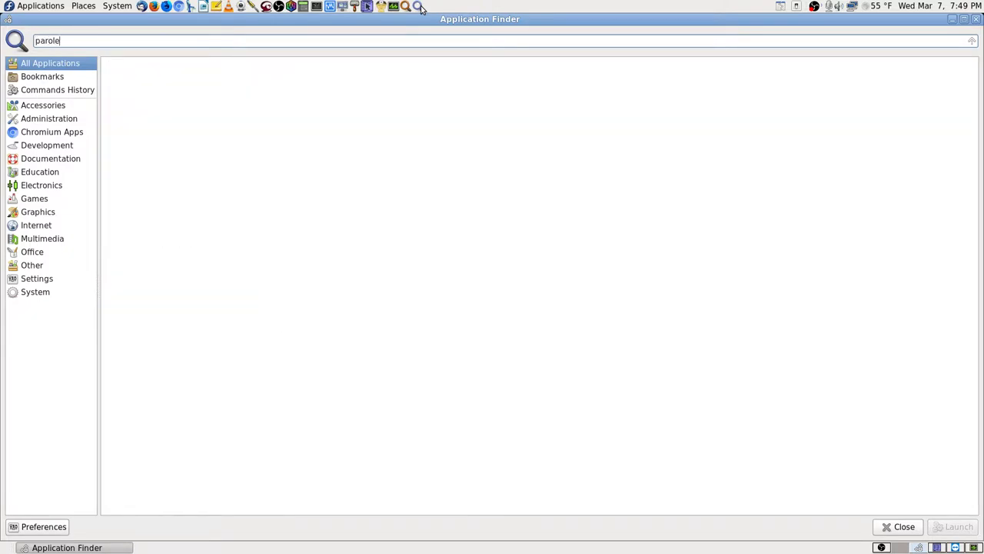
- Replace the Application Finder search with "media" to look through the installed media applications
key("BackSpace")
key("BackSpace")
key("BackSpace")
key("BackSpace")
key("BackSpace")
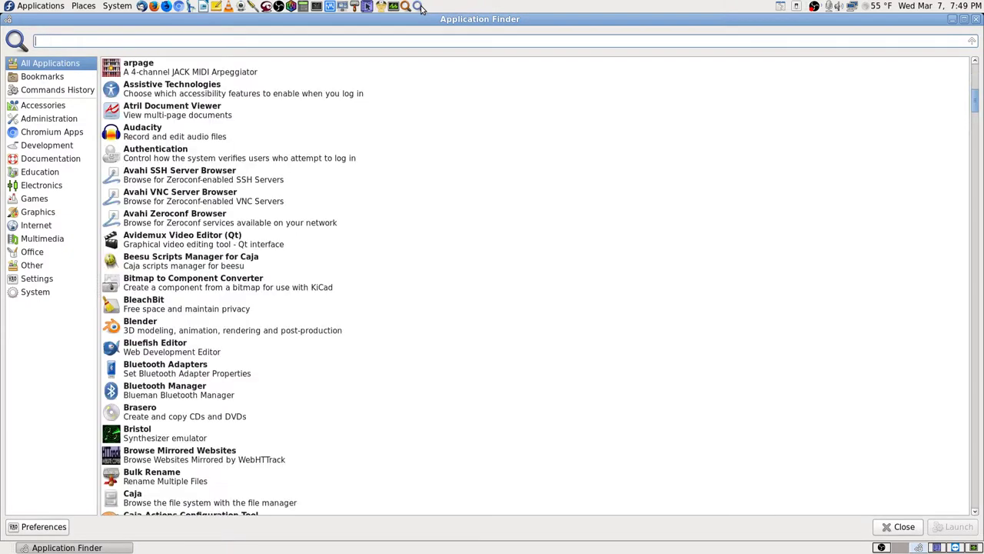
type("media")
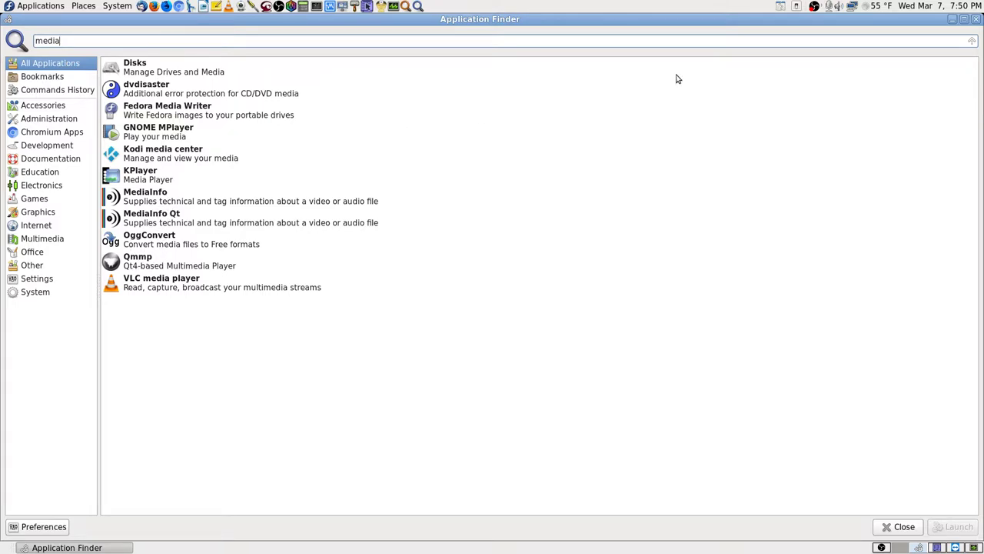
- Search the Application Finder for "video" instead to look through the installed video applications
key("BackSpace")
key("BackSpace")
key("BackSpace")
key("BackSpace")
type("video")
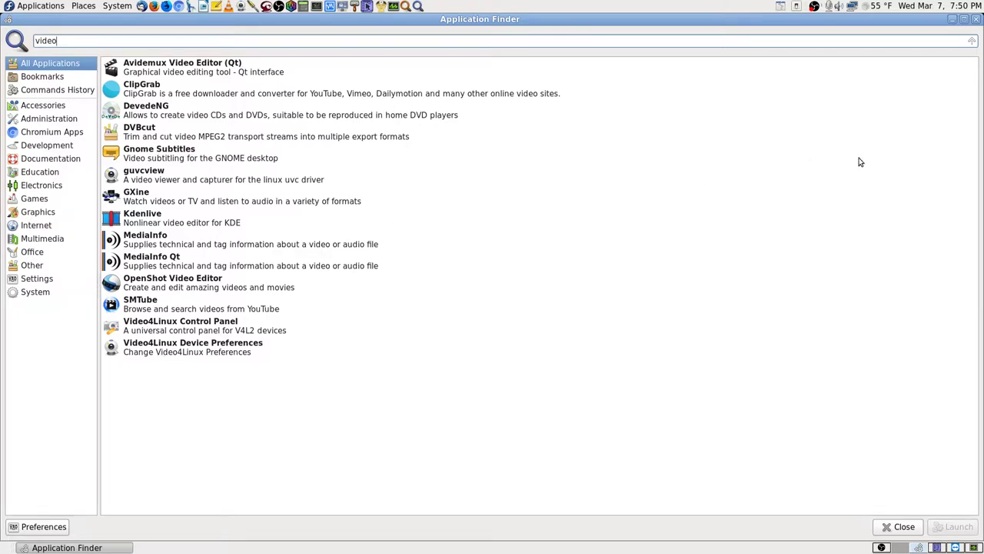
- Replace the Application Finder search with "player" and select SMPlayer among the installed players
key("BackSpace")
key("BackSpace")
key("BackSpace")
key("BackSpace")
type("player")
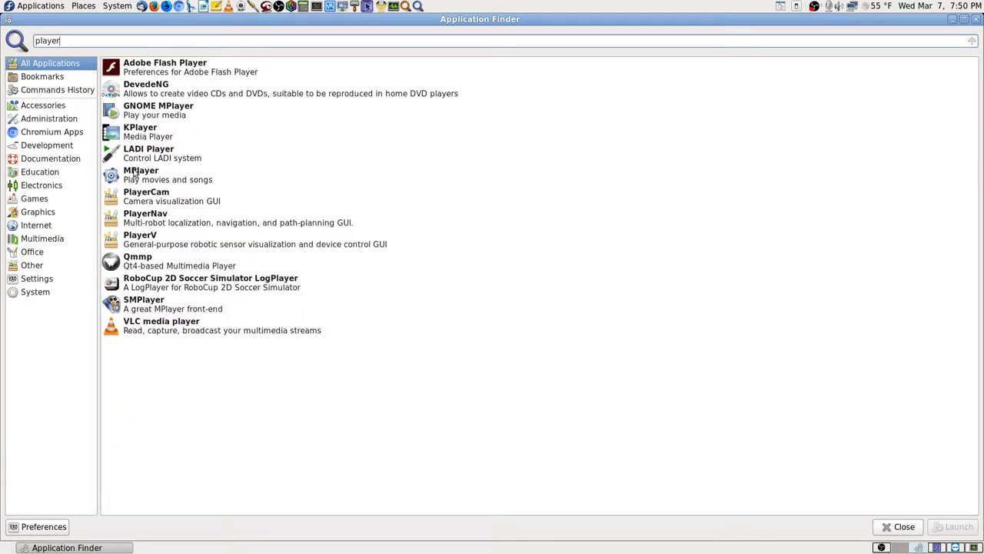
left_click(150, 310)
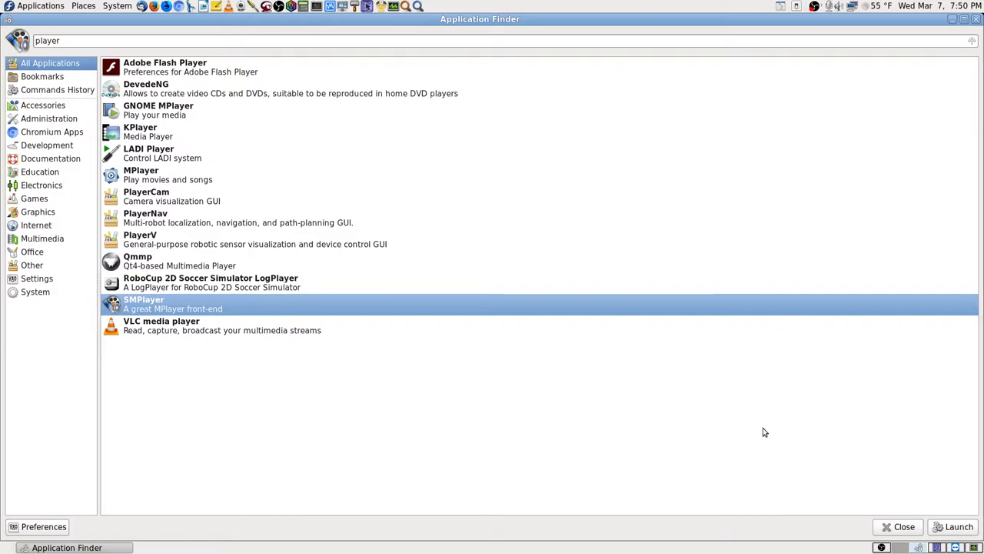
- Switch to the remote TeamViewer desktop and search its applications for "smplayer"
left_click(954, 548)
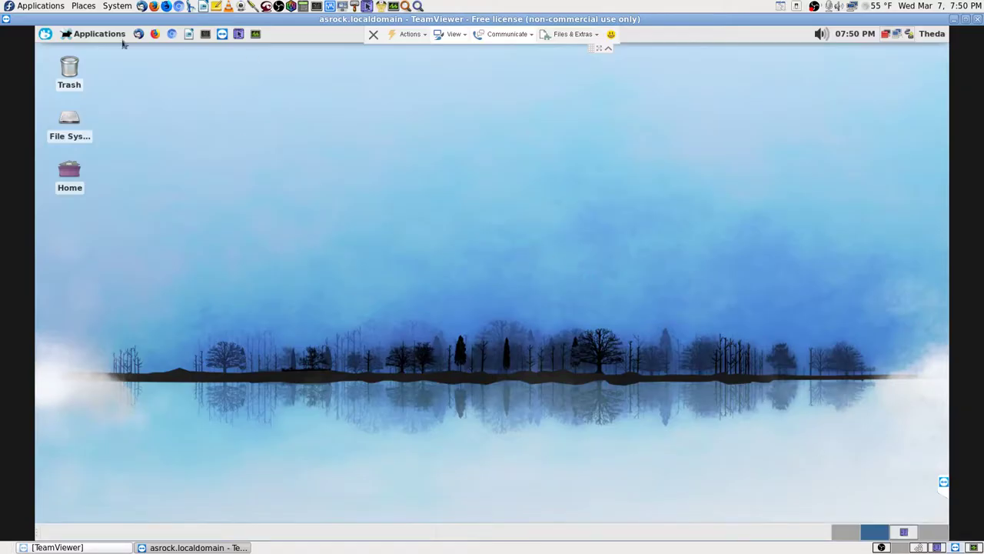
left_click(45, 36)
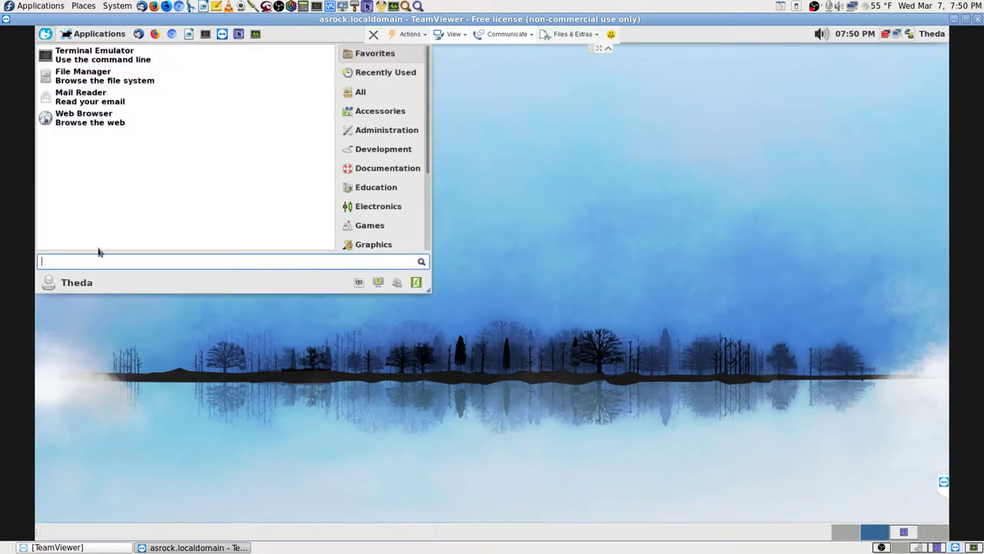
type("sm")
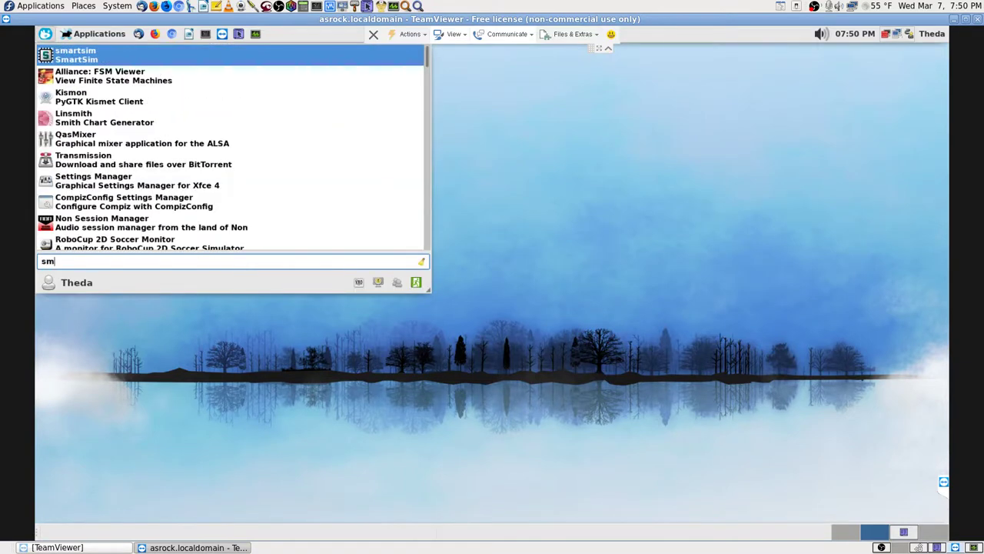
type("pl")
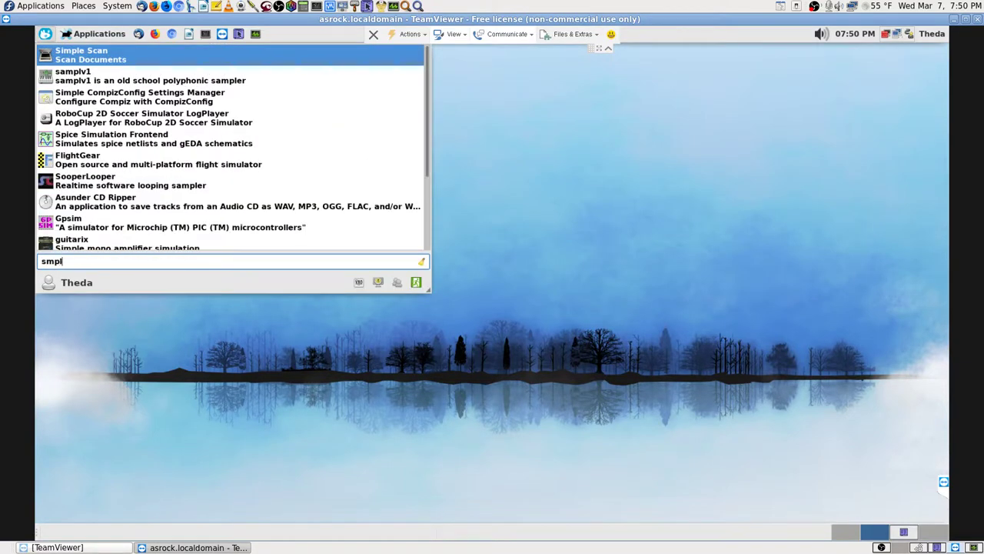
type("ayer")
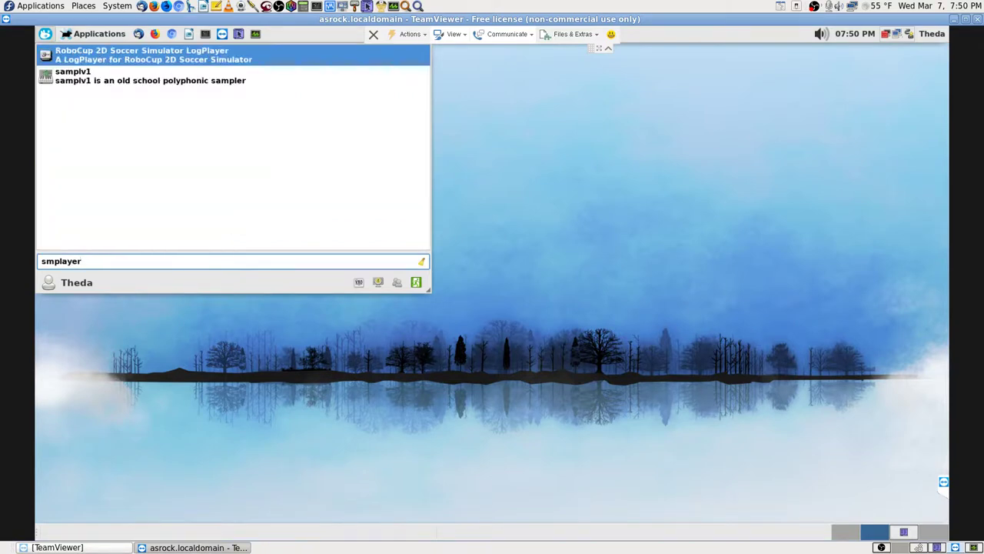
type("e")
- Replace the remote application search with "yum", launch Yum Extender (DNF), and bring up its window on the remote desktop's second workspace
key("BackSpace")
key("BackSpace")
key("BackSpace")
key("BackSpace")
key("BackSpace")
key("BackSpace")
key("BackSpace")
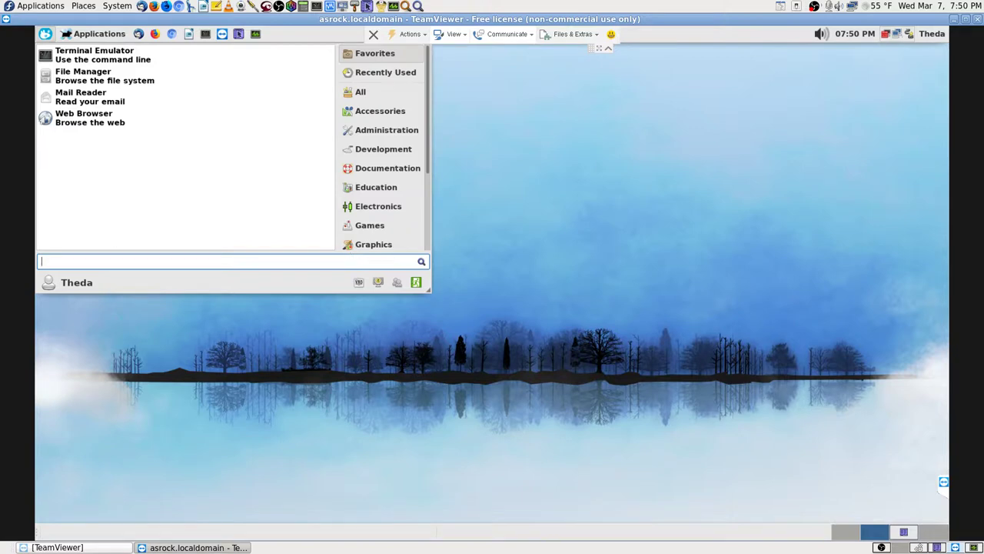
type("yum")
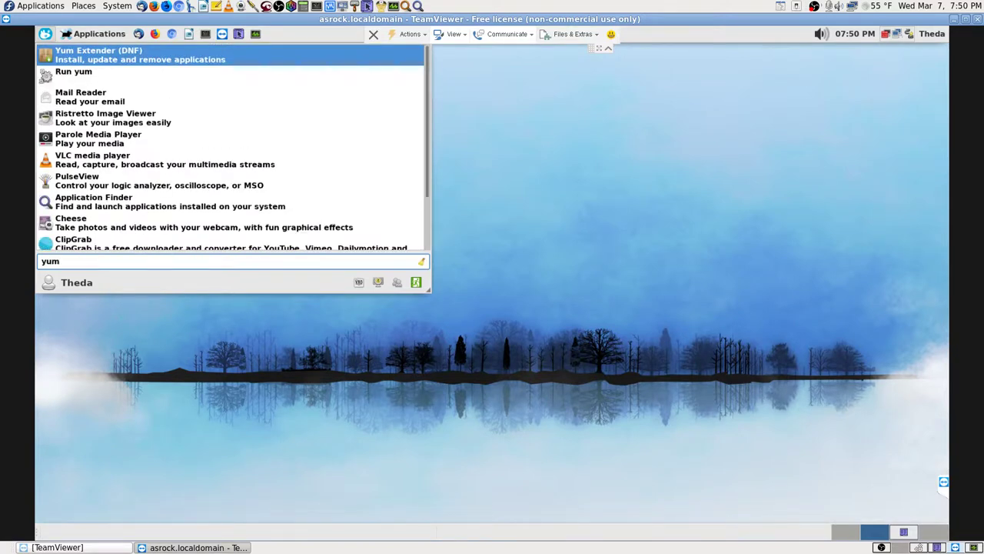
key("Return")
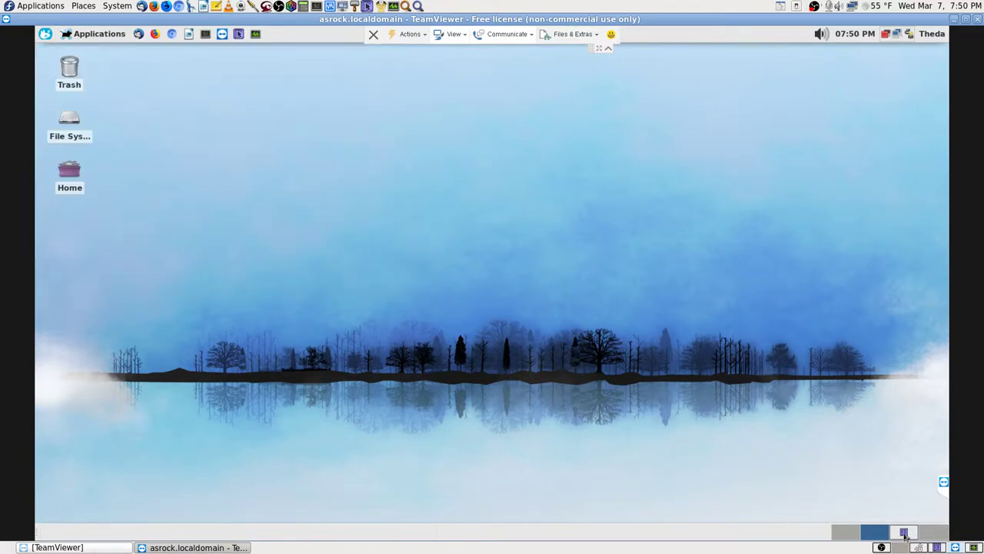
left_click(930, 536)
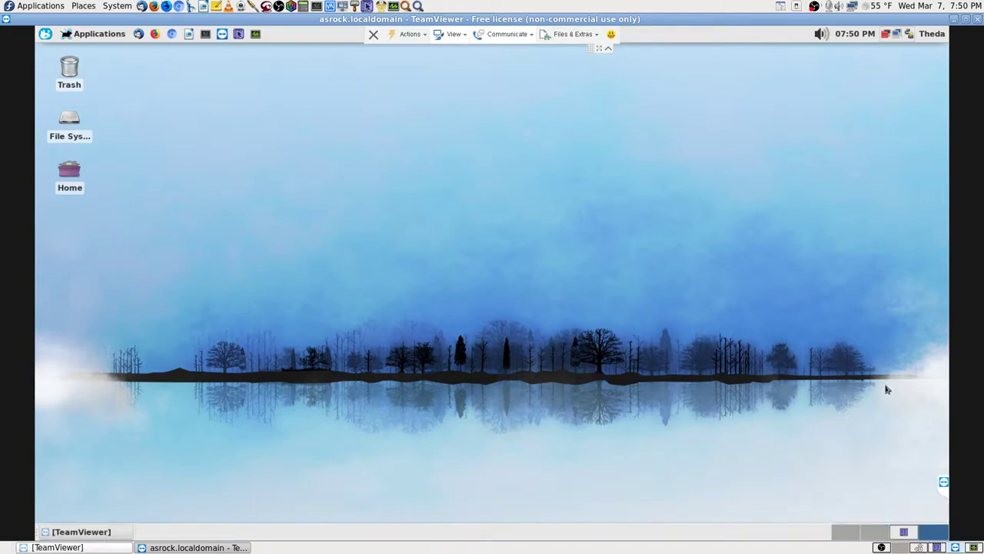
left_click(870, 531)
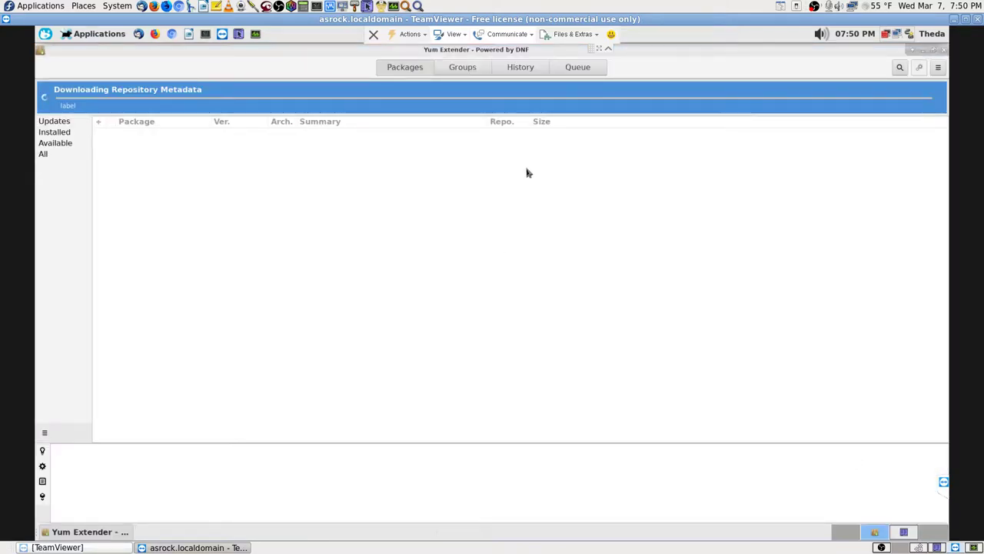
- Recheck the local Application Finder, return to the remote Yum Extender, and search its packages for "parole"
left_click(919, 549)
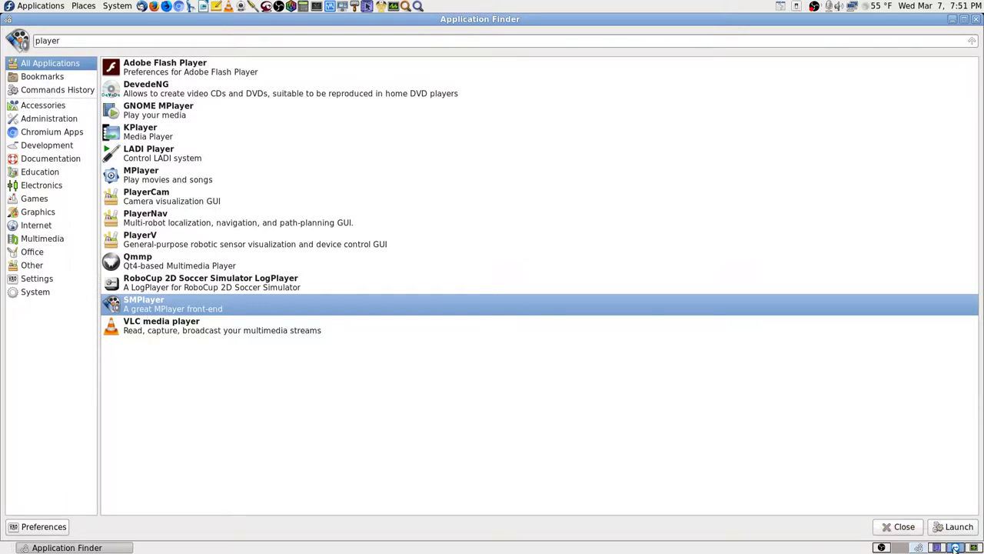
left_click(955, 549)
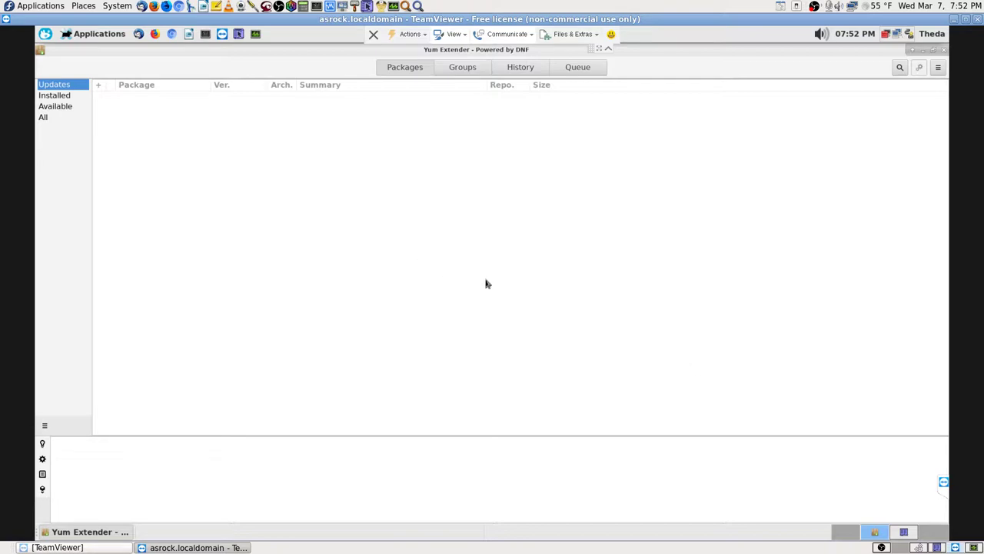
left_click(900, 68)
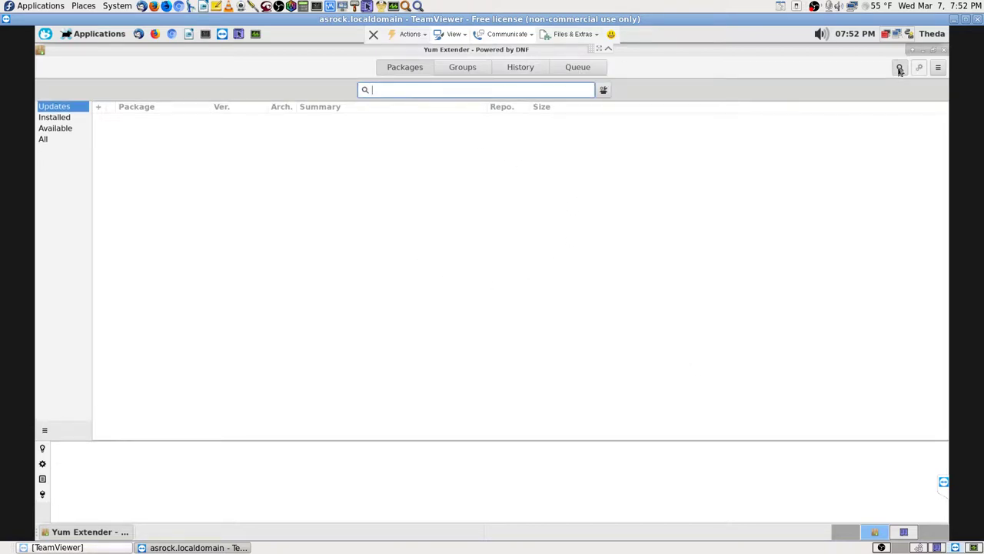
type("parole")
key("Return")
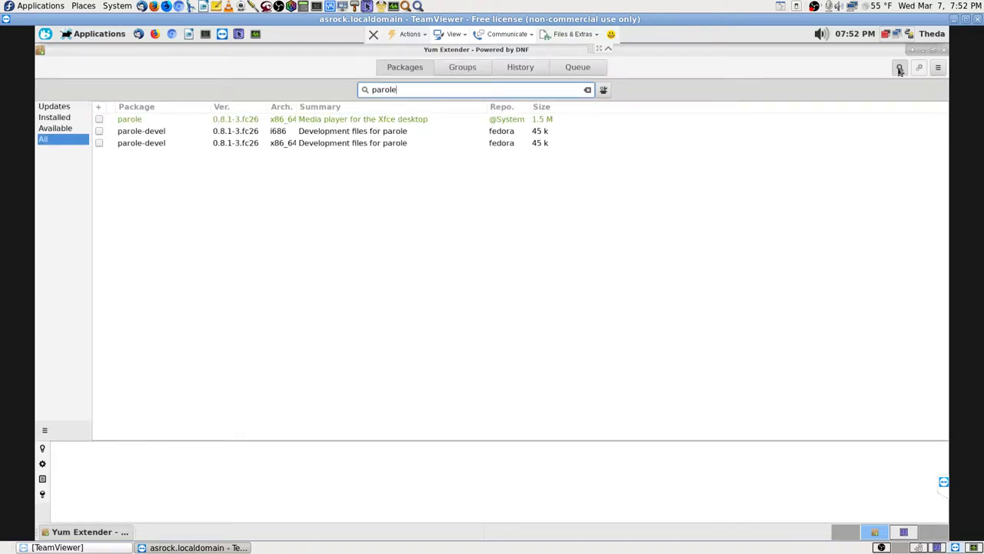
- Mark the installed parole package for removal, apply the queued change, and authorize it with the root password
left_click(99, 119)
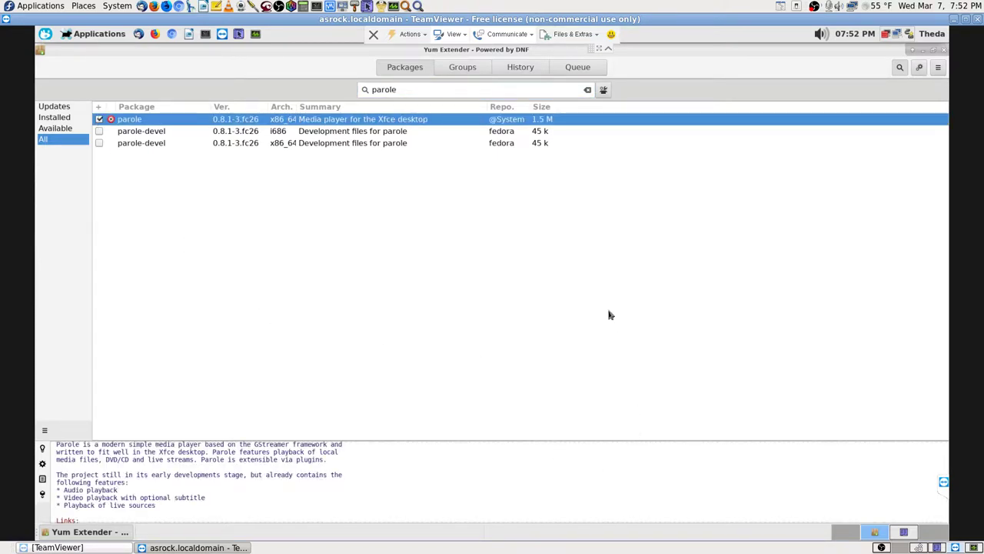
left_click(919, 67)
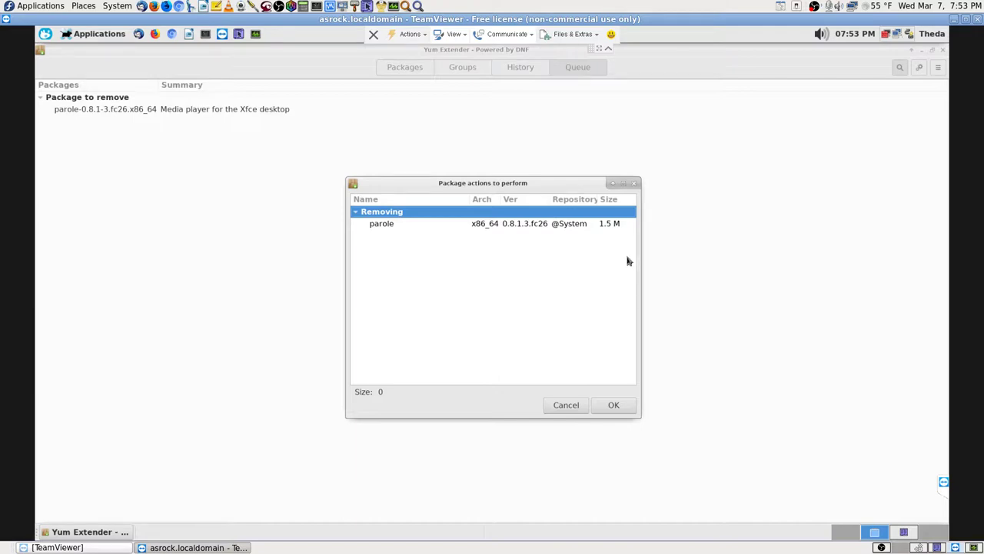
left_click(615, 405)
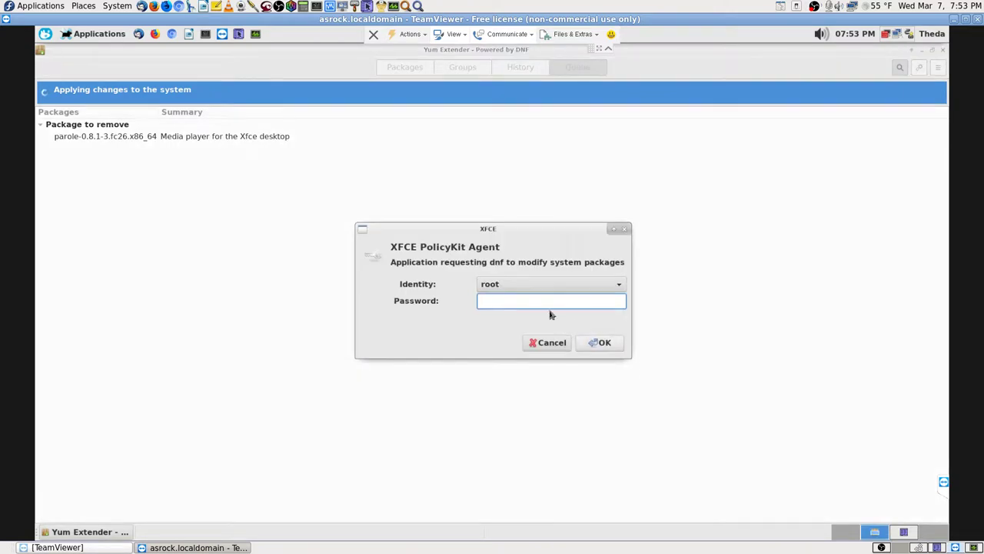
type("••••••")
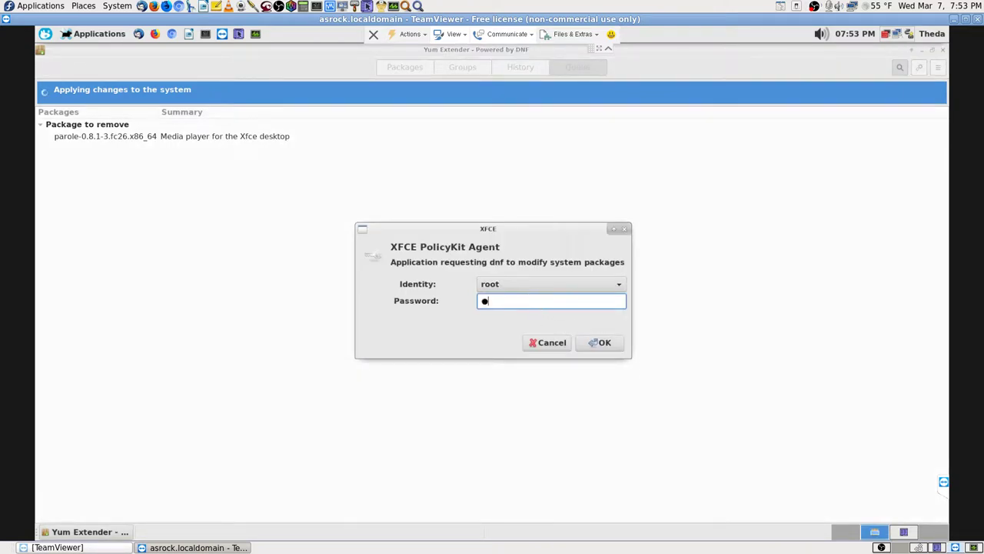
type("••••")
key("Return")
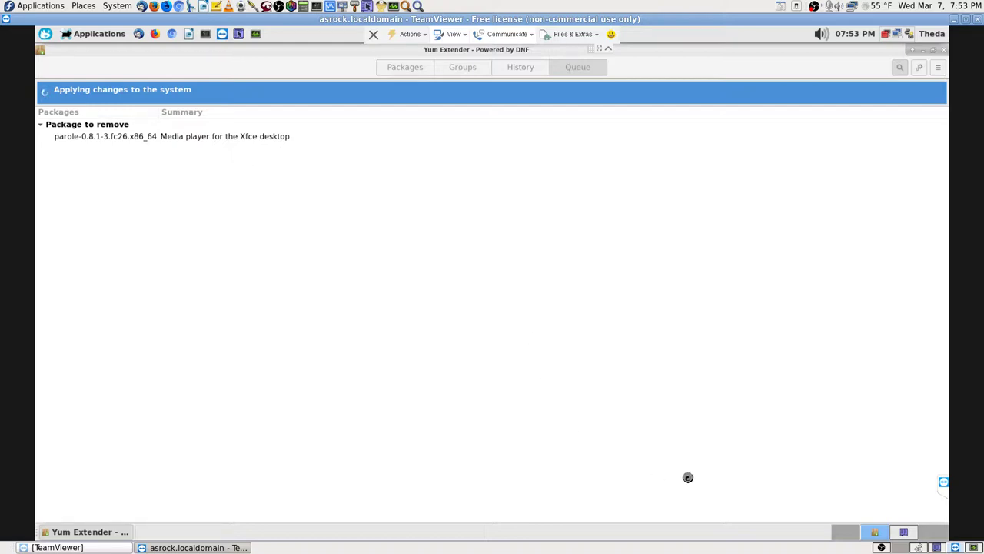
left_click(899, 548)
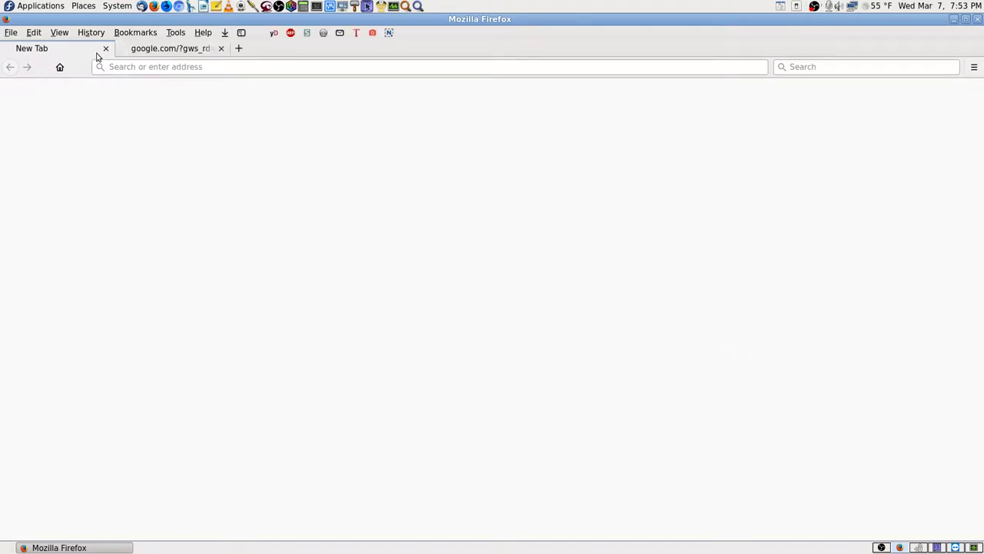
left_click(105, 48)
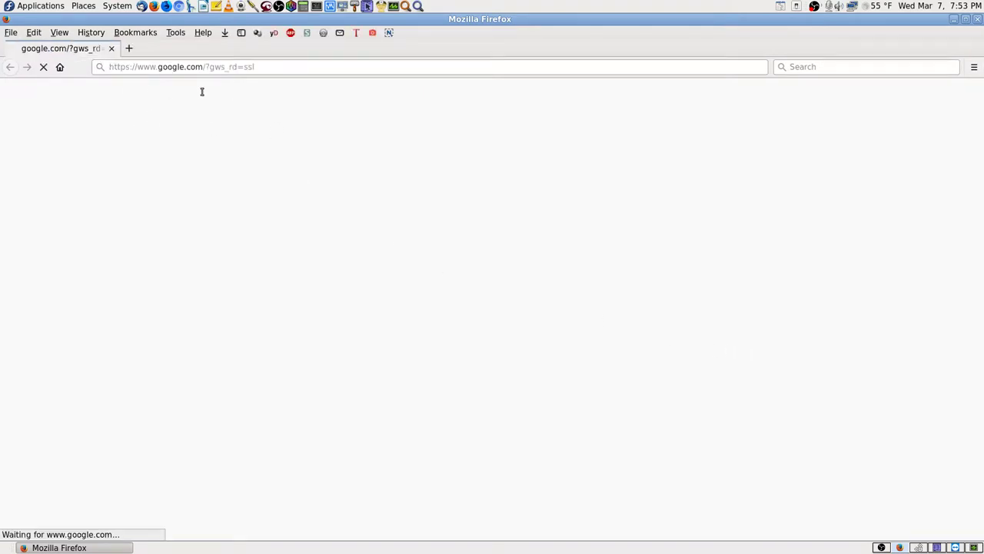
left_click(300, 67)
type("speed")
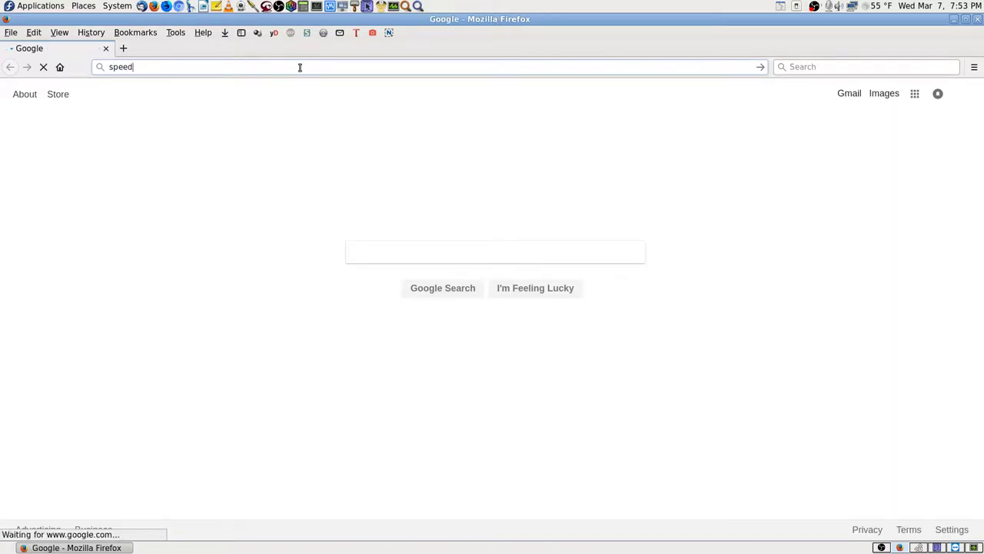
type("tes")
key("Return")
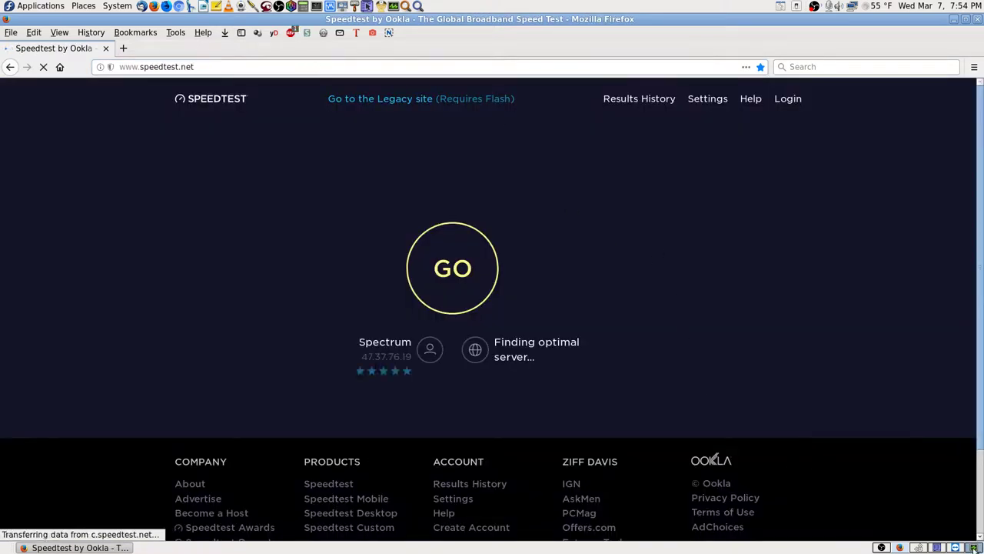
- Check the running processes in the local System Monitor, return to the Speedtest page, and run the speed test
key("ctrl+alt+Right")
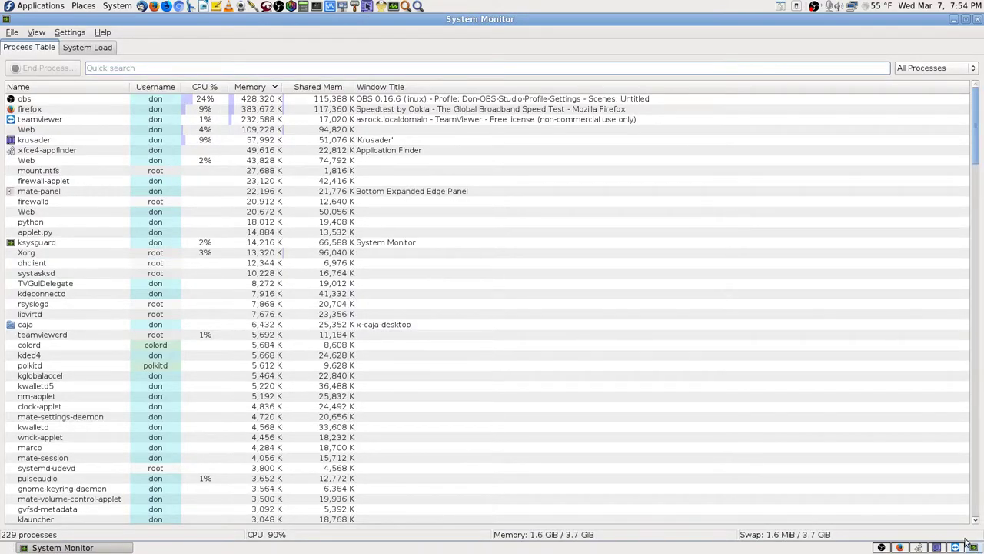
key("ctrl+alt+Left")
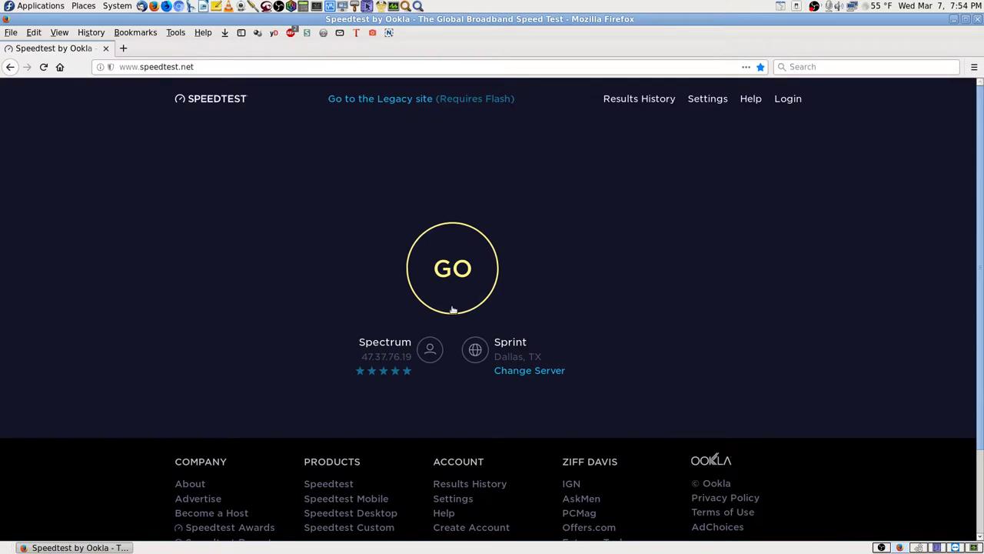
left_click(454, 272)
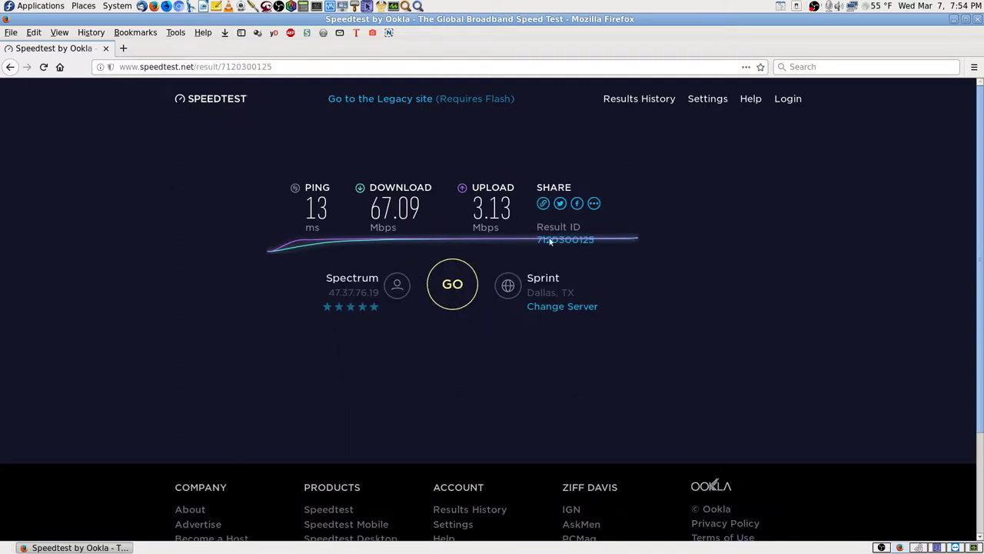
- Show the share links for the speed test result and copy the embed code
left_click(542, 204)
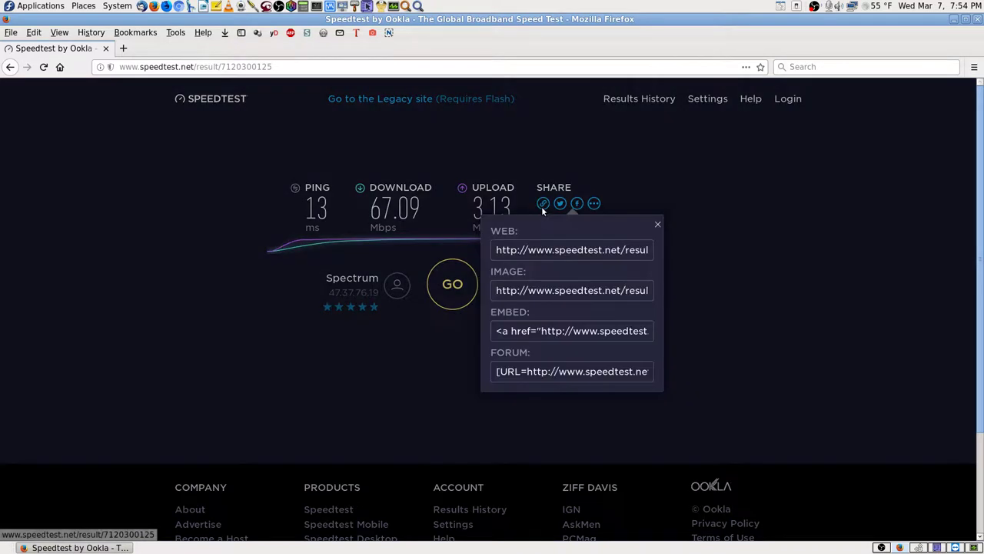
left_click(532, 331)
right_click(532, 331)
left_click(561, 365)
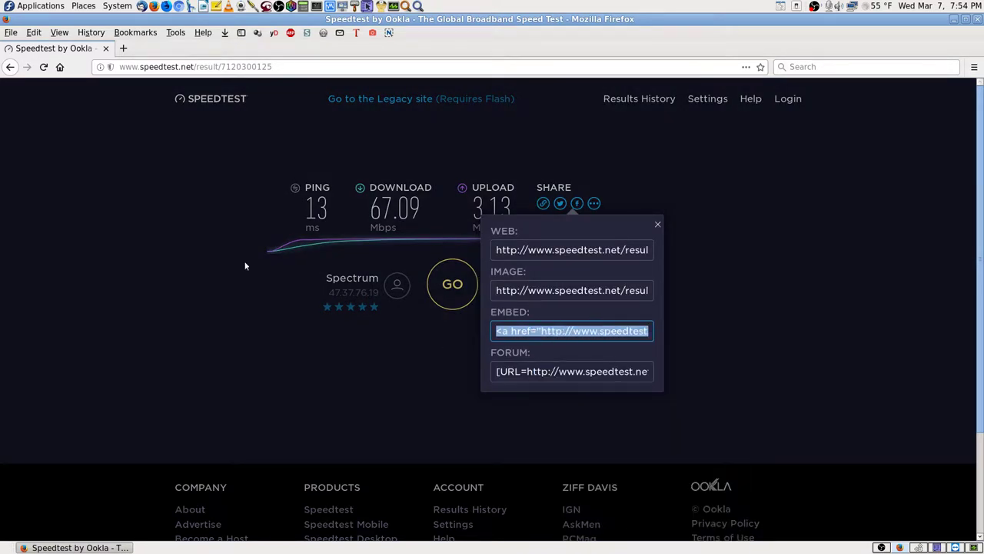
- Create an e-mail with the Speedtest result link, enter the sender's own e-mail address as recipient, and move to the message body
left_click(10, 34)
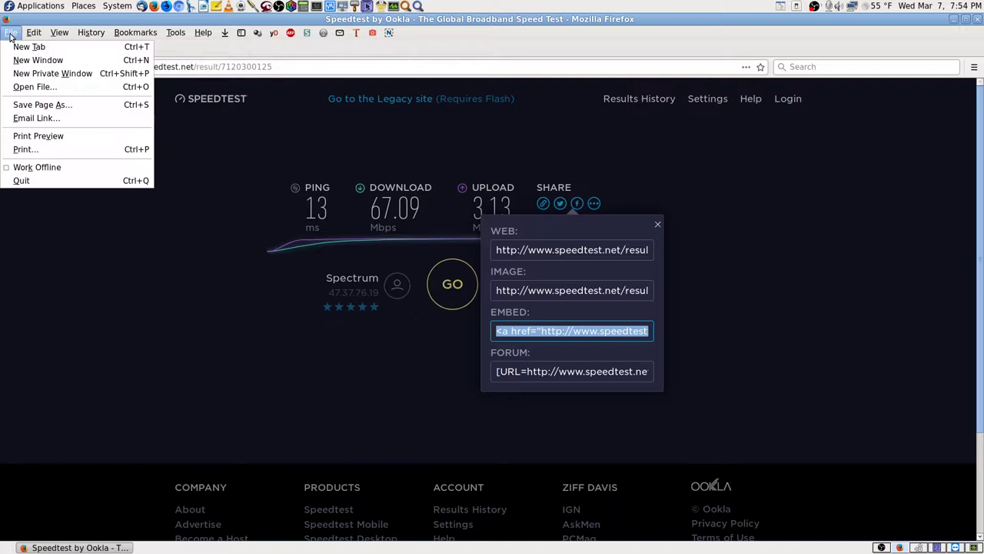
left_click(37, 118)
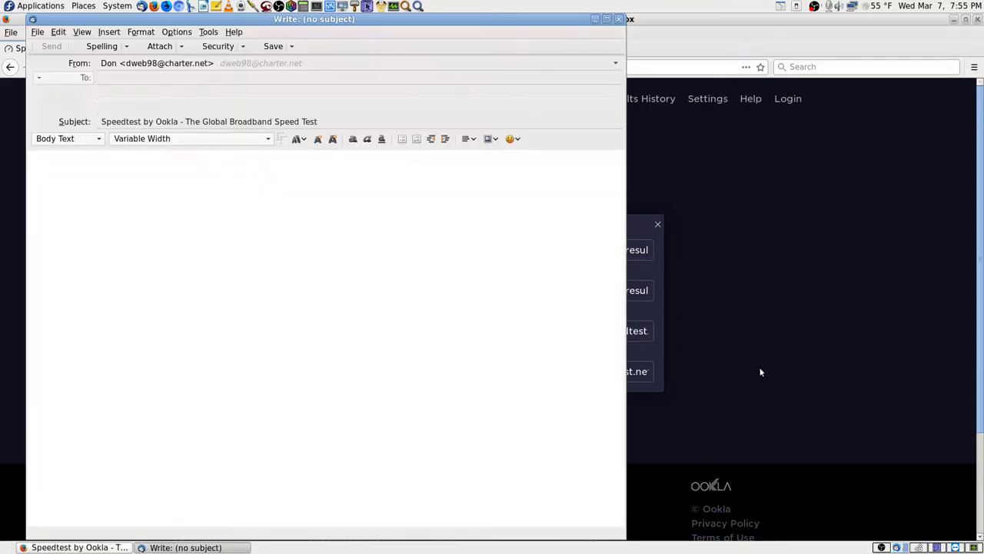
type("d")
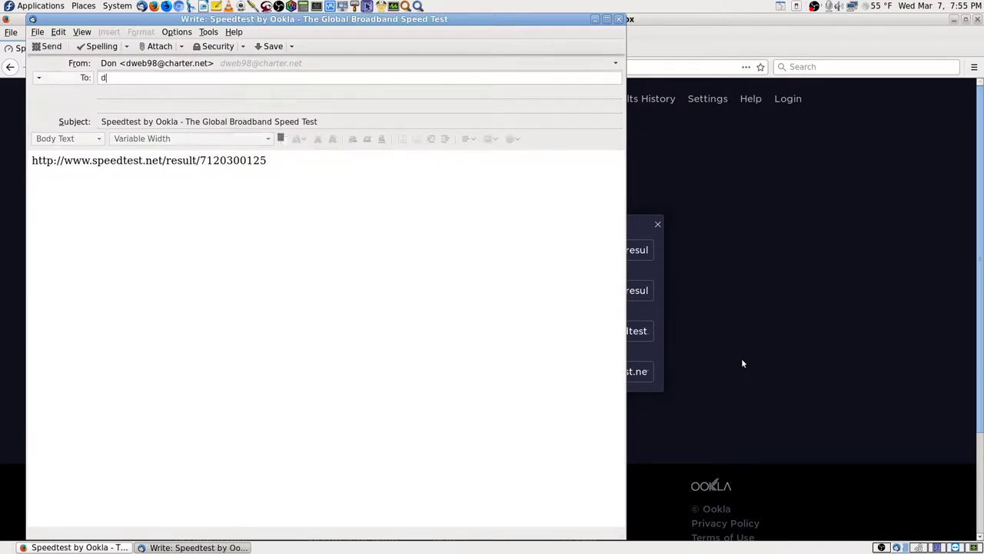
type("w")
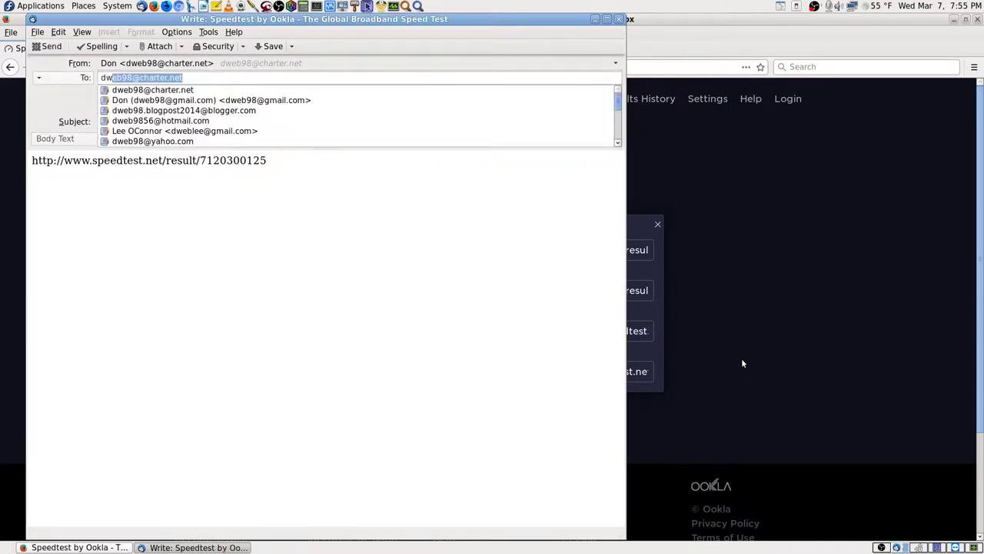
key("Return")
key("Tab")
key("Tab")
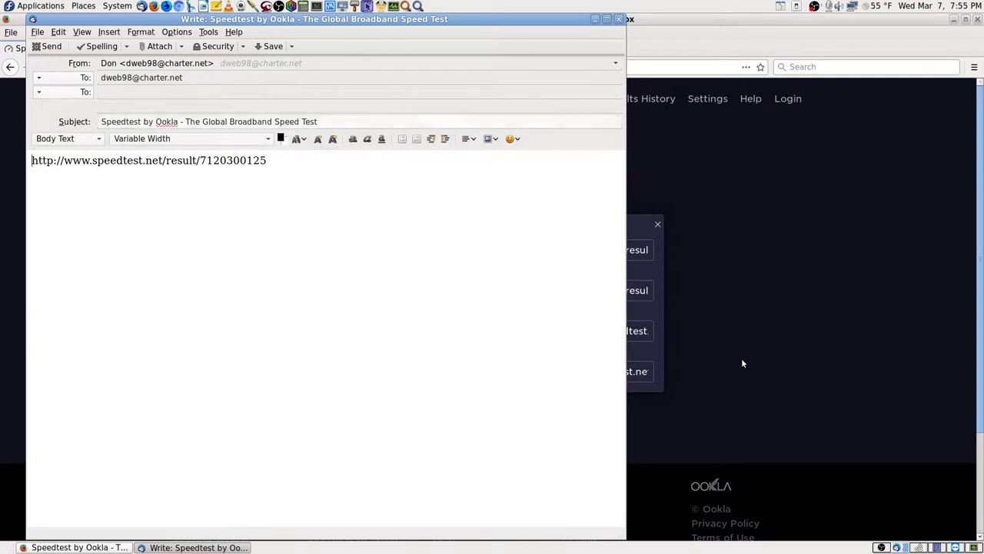
- Add blank lines above the speed test result URL in the message body and turn the URL into a clickable hyperlink
key("Return")
key("Return")
key("shift+End")
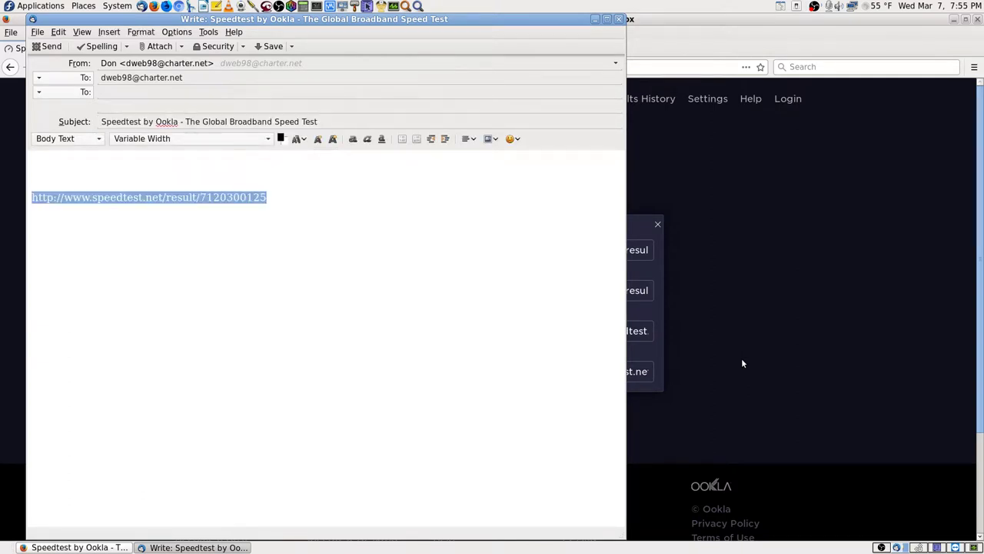
key("ctrl+l")
key("Return")
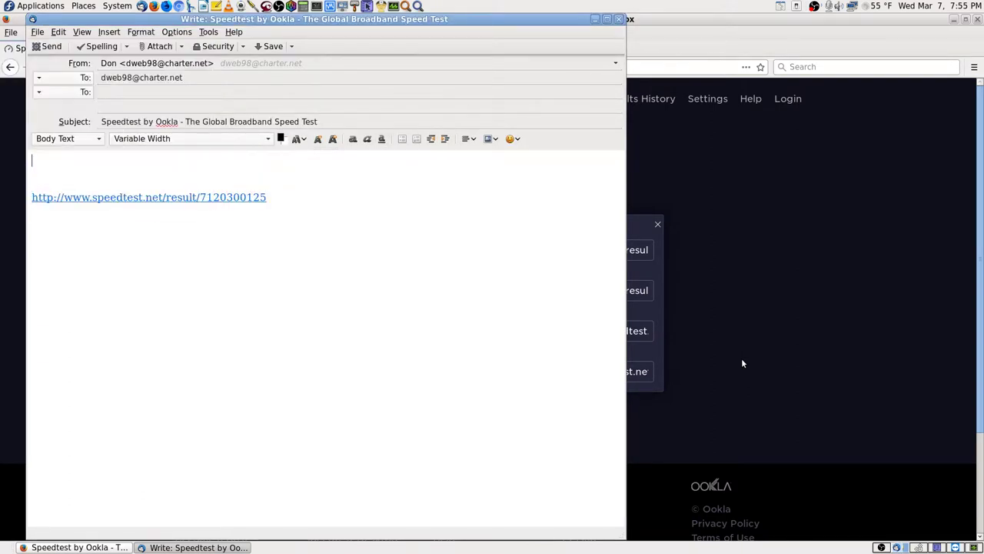
- Write "Speed Test while Streaming to YOuTube Live..." above the result link and sign the message with the sender's first name
type("Speedte")
key("BackSpace")
key("BackSpace")
type("Test whild")
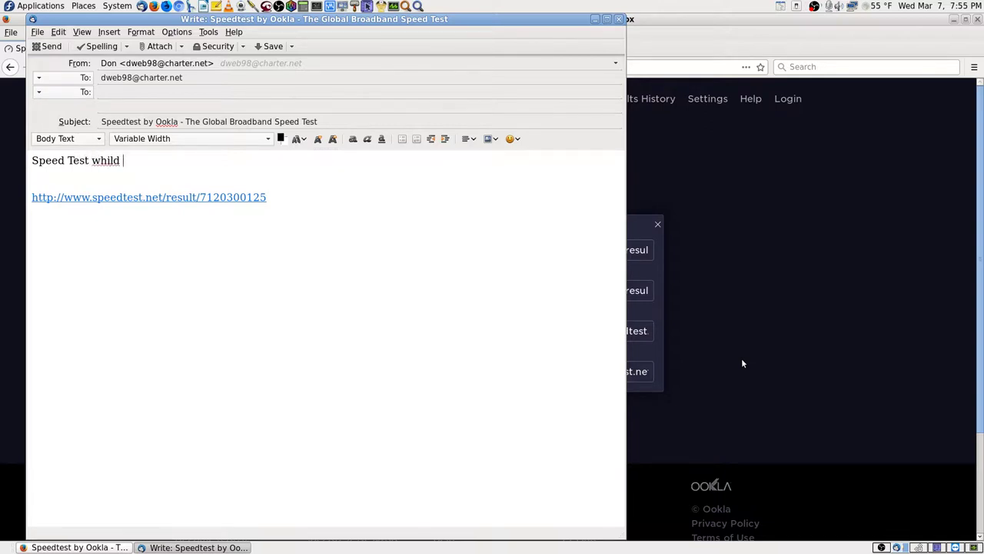
key("BackSpace")
key("BackSpace")
type("e Streaming to YOuTube Live...")
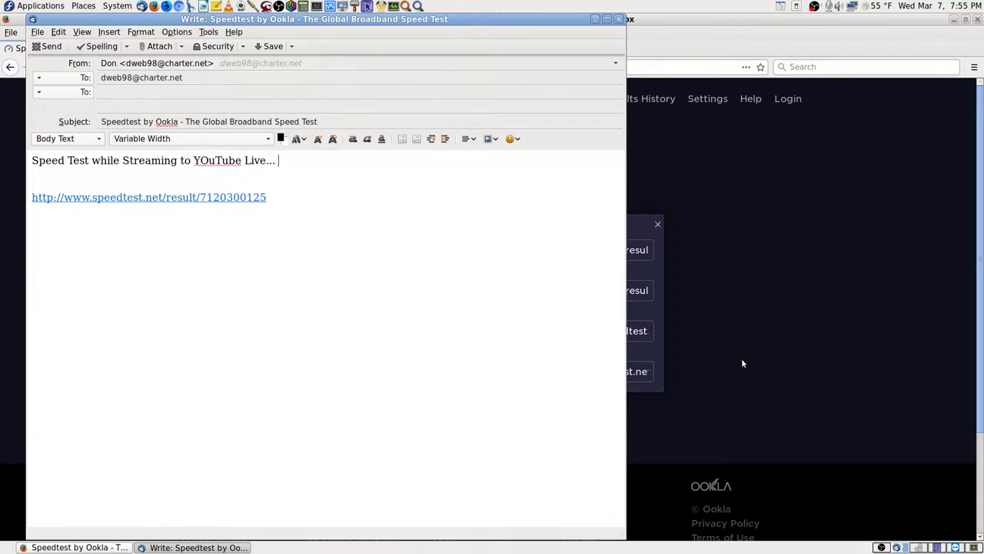
key("Return")
key("Return")
type("Don")
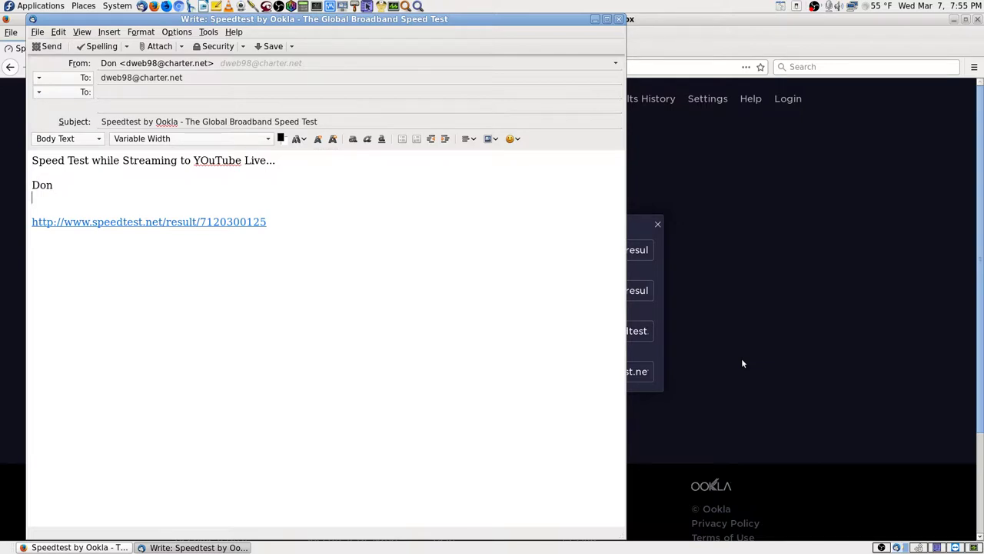
key("Return")
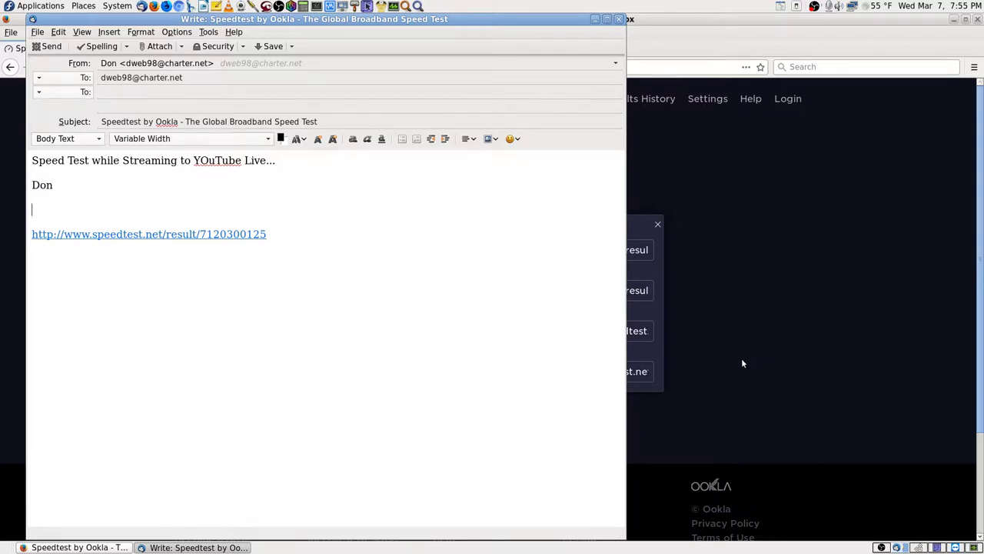
- Insert the copied Speedtest embed code as HTML between the signature and the result link
left_click(151, 34)
mouse_move(111, 32)
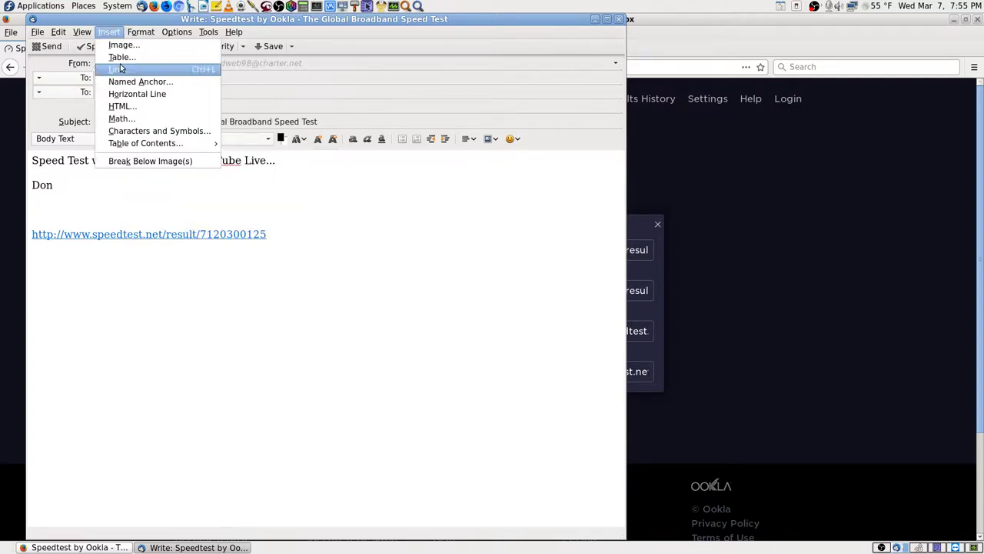
left_click(130, 105)
right_click(131, 108)
left_click(176, 154)
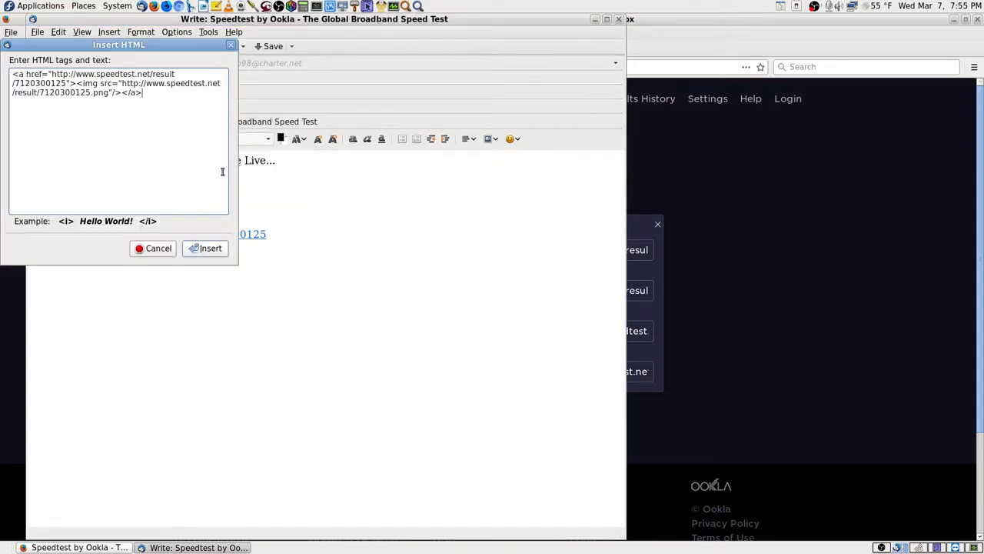
left_click(204, 248)
- Correct the misspelled "YOuTube" in the message to "YouTube" and send the e-mail
left_click(210, 161)
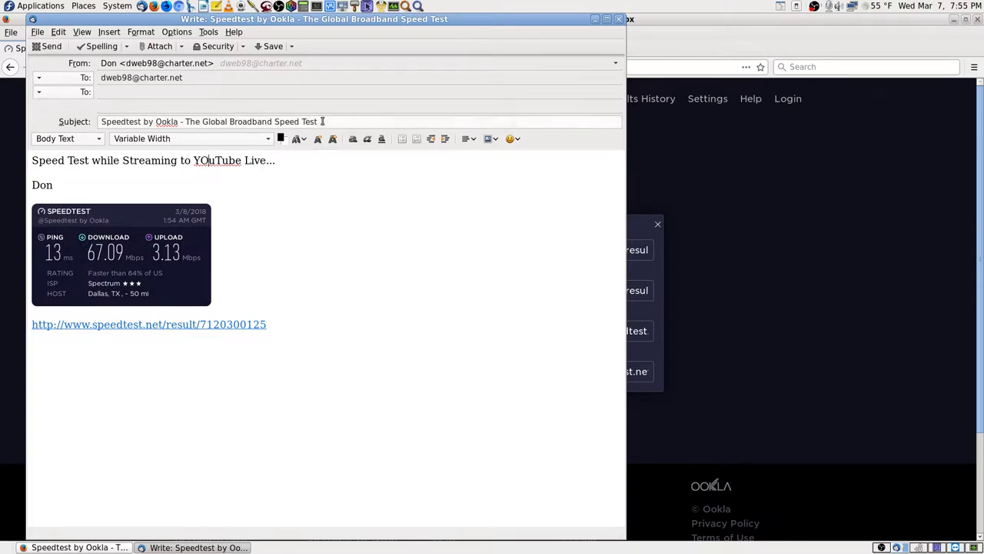
key("BackSpace")
type("o")
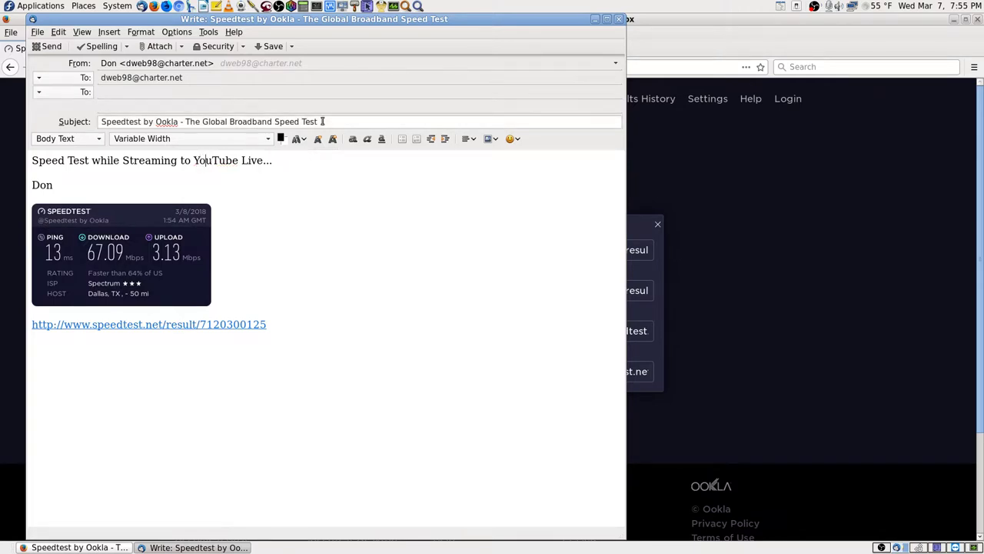
left_click(47, 46)
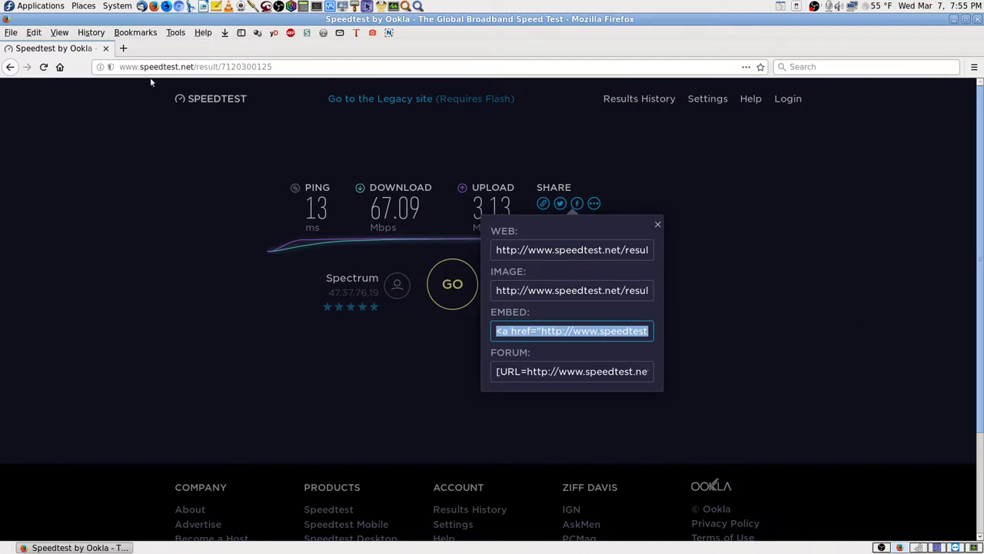
- Close the local Firefox window and switch back to the TeamViewer remote session
left_click(977, 19)
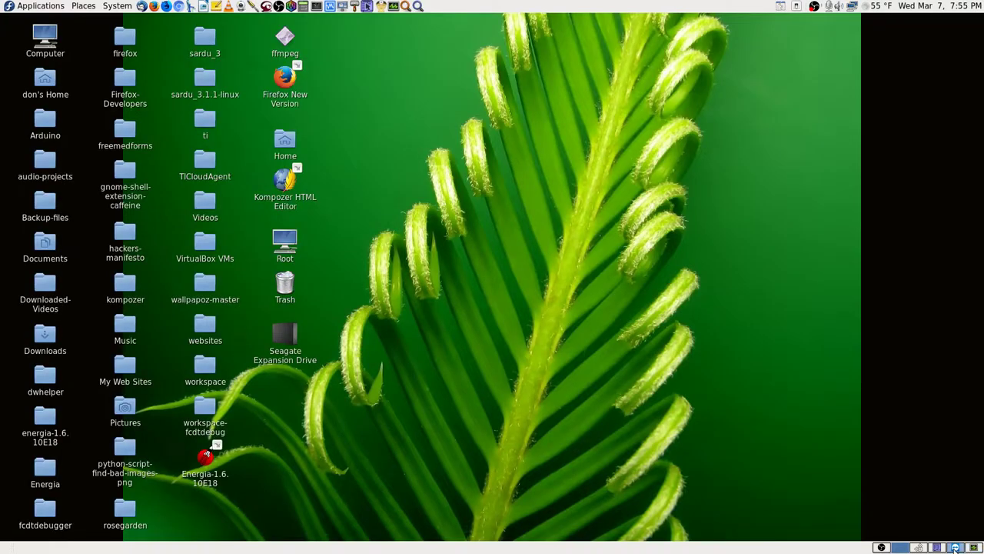
left_click(954, 547)
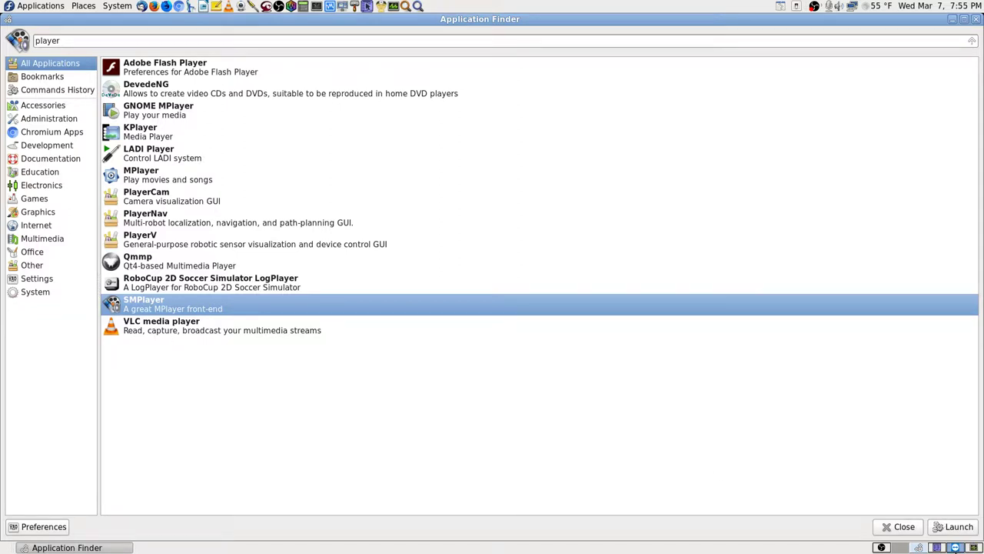
left_click(955, 548)
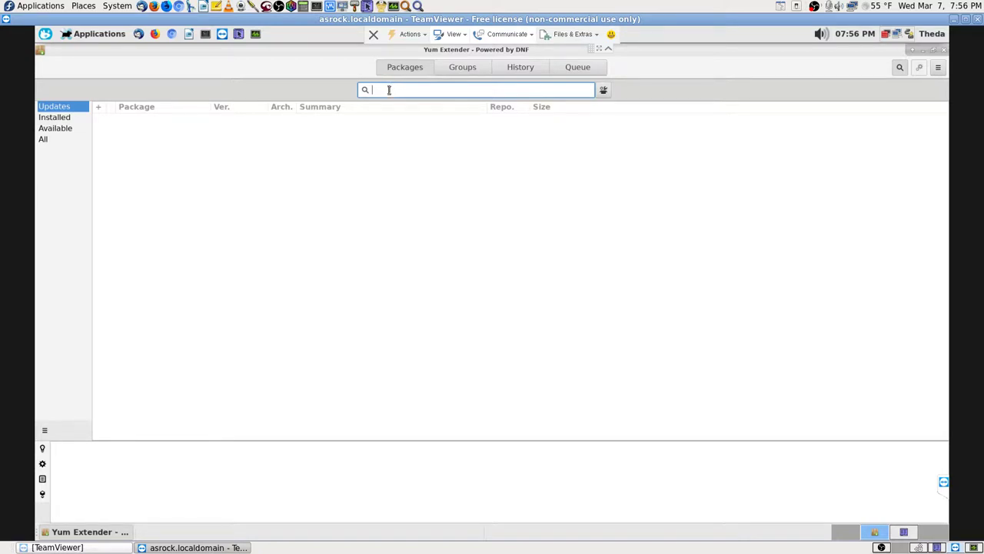
- Search Yum Extender for smplayer, mark the smplayer package, and install it with its dependencies
type("smplayer")
key("Return")
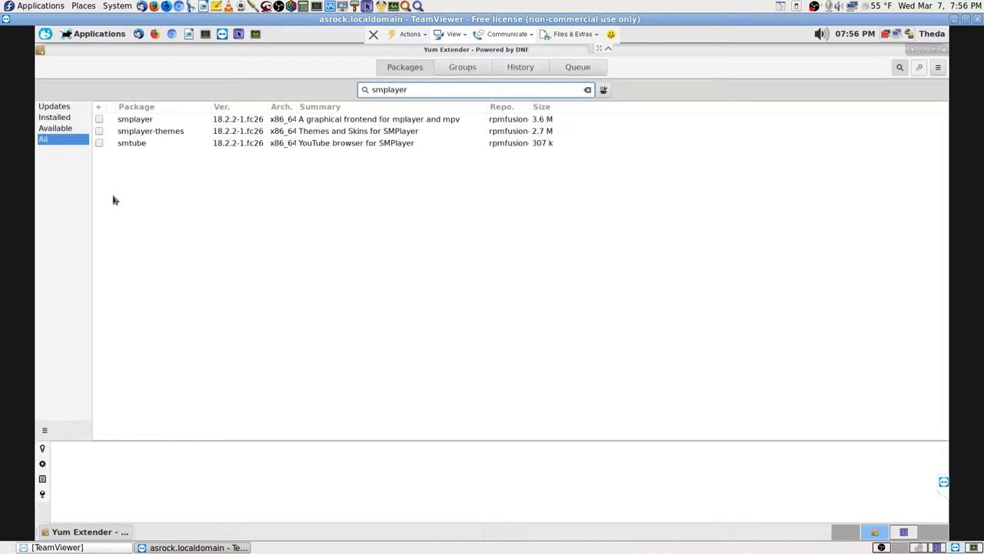
left_click(100, 120)
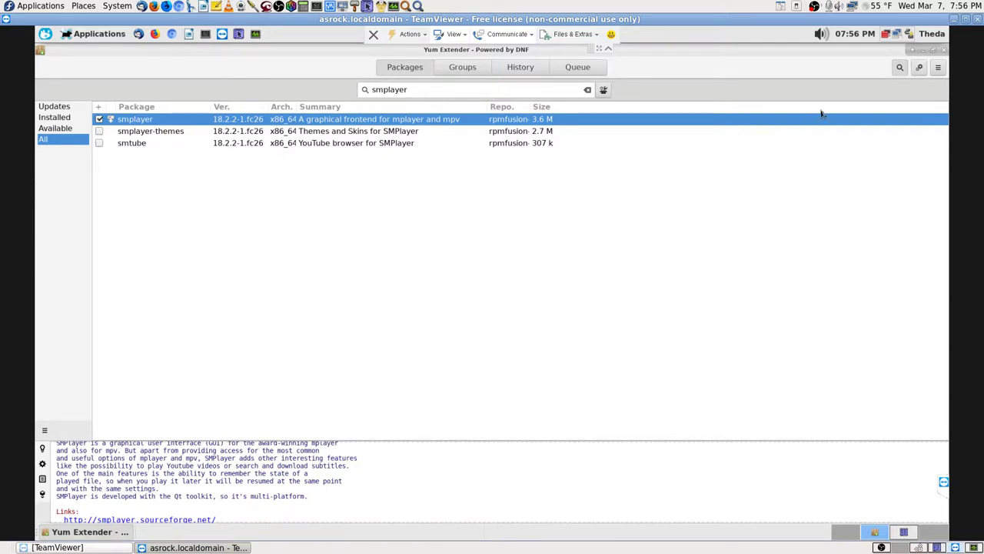
left_click(918, 69)
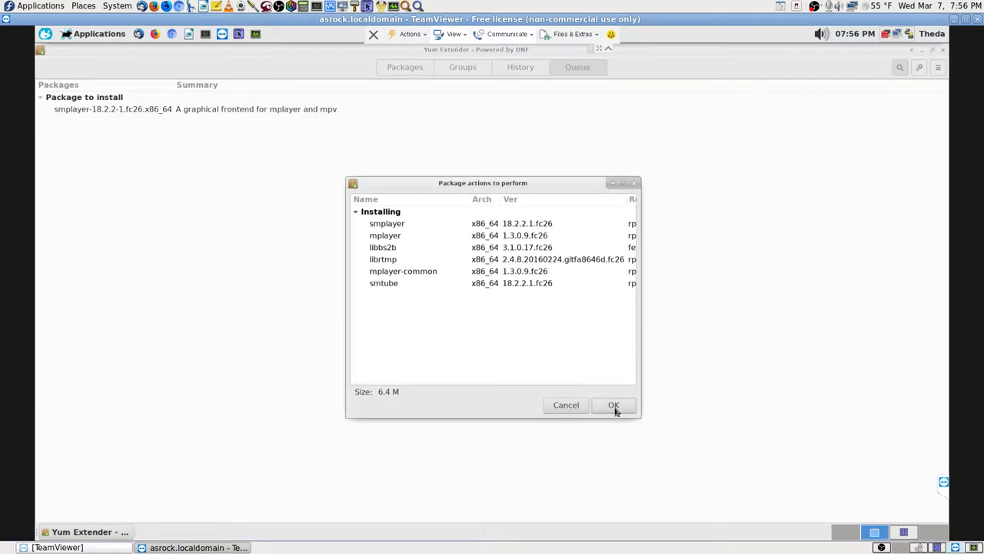
left_click(614, 405)
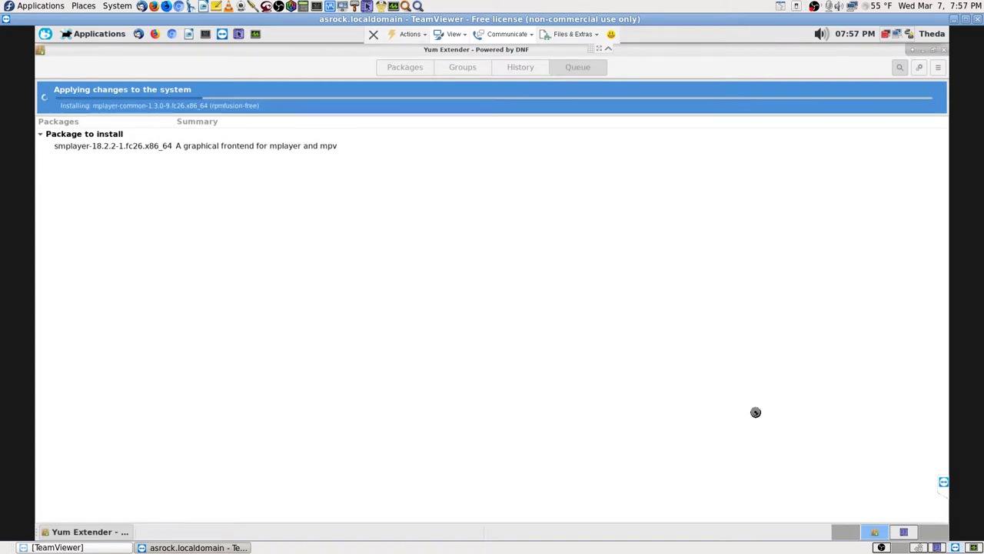
- During the installation, close the local Application Finder, check the local Krusader and OBS windows, and return to the TeamViewer session
left_click(940, 546)
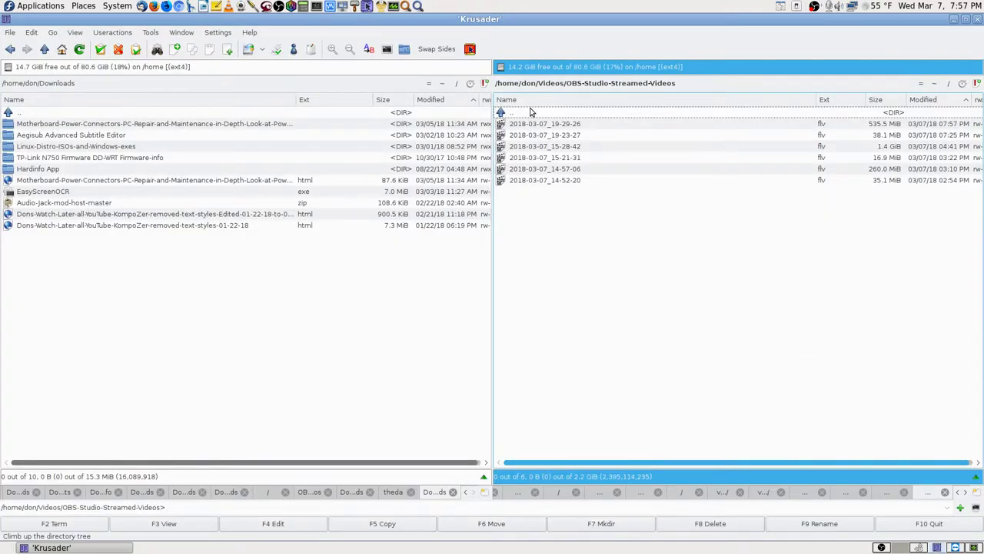
left_click(955, 547)
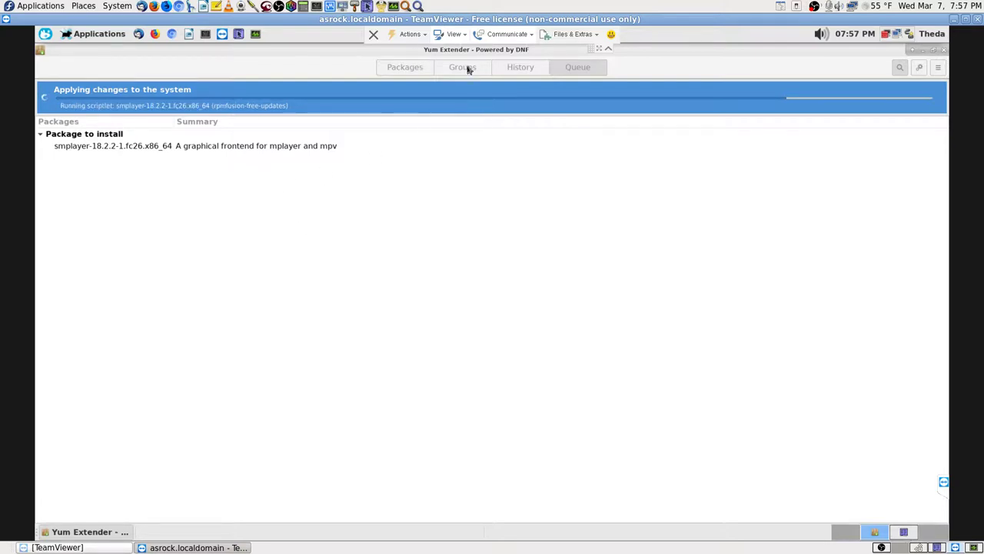
left_click(919, 548)
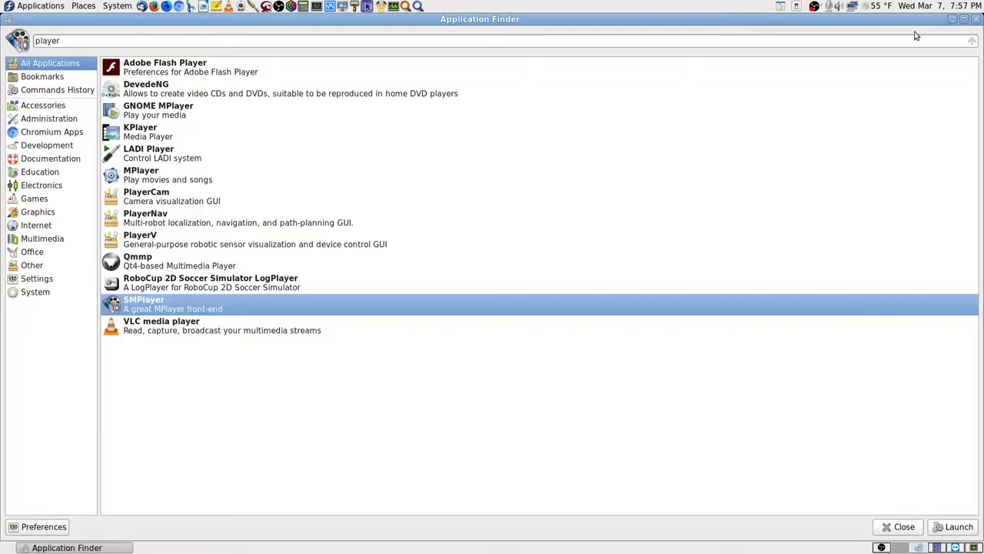
left_click(976, 19)
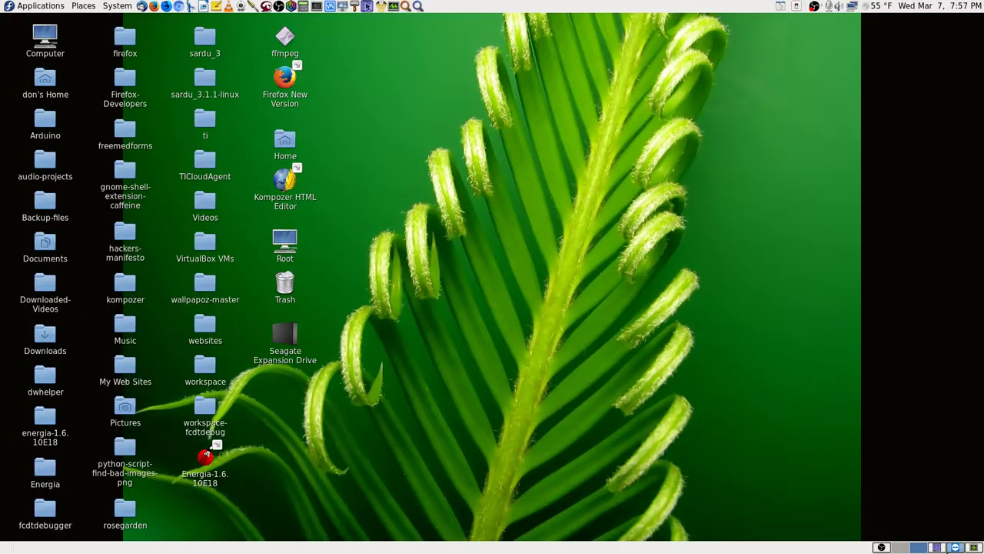
left_click(955, 547)
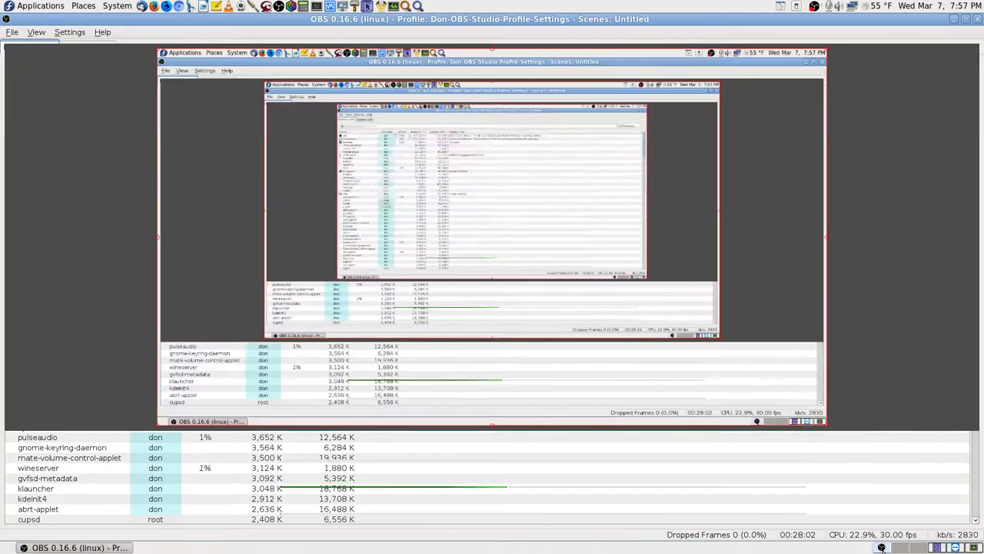
left_click(896, 547)
left_click(967, 548)
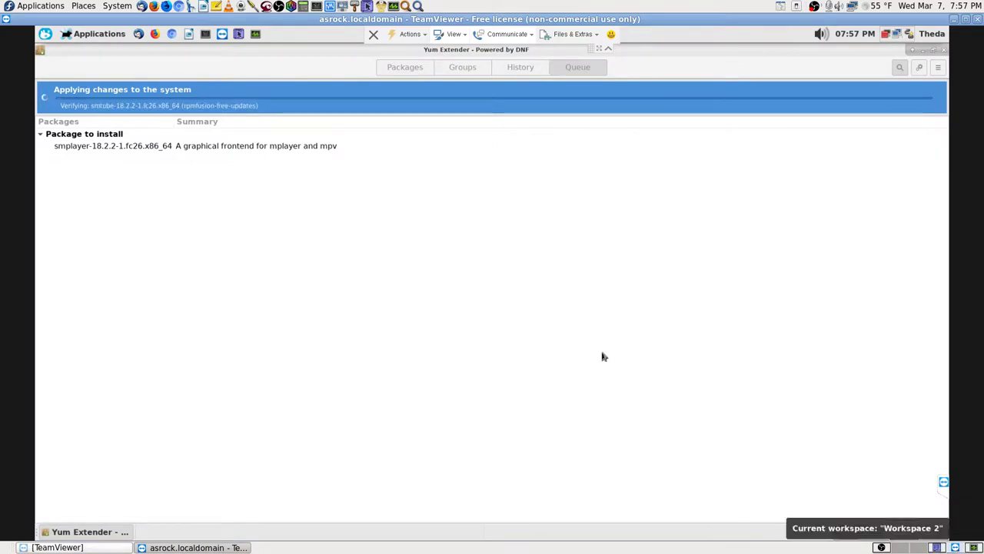
- Switch the TeamViewer remote session to full screen and close Yum Extender on the remote desktop
left_click(454, 35)
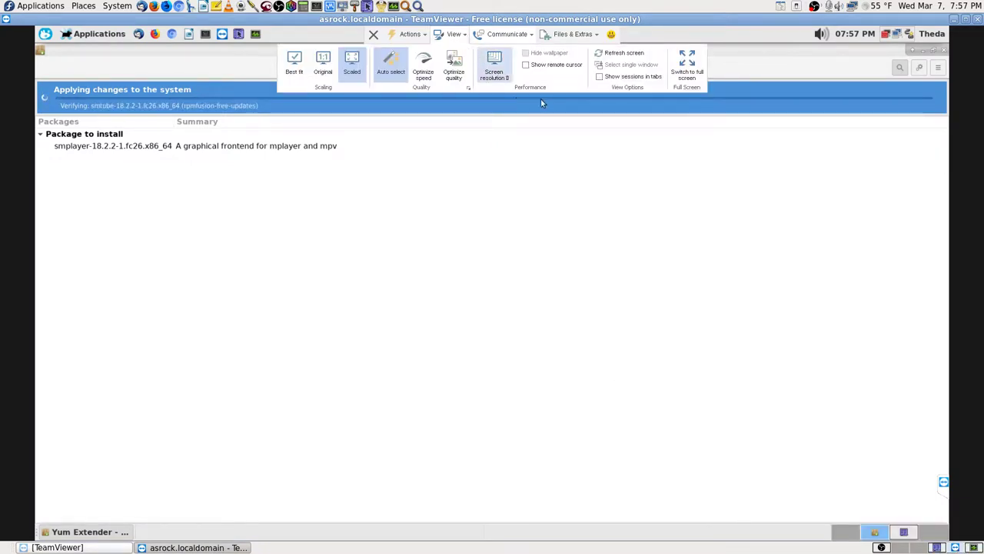
left_click(687, 64)
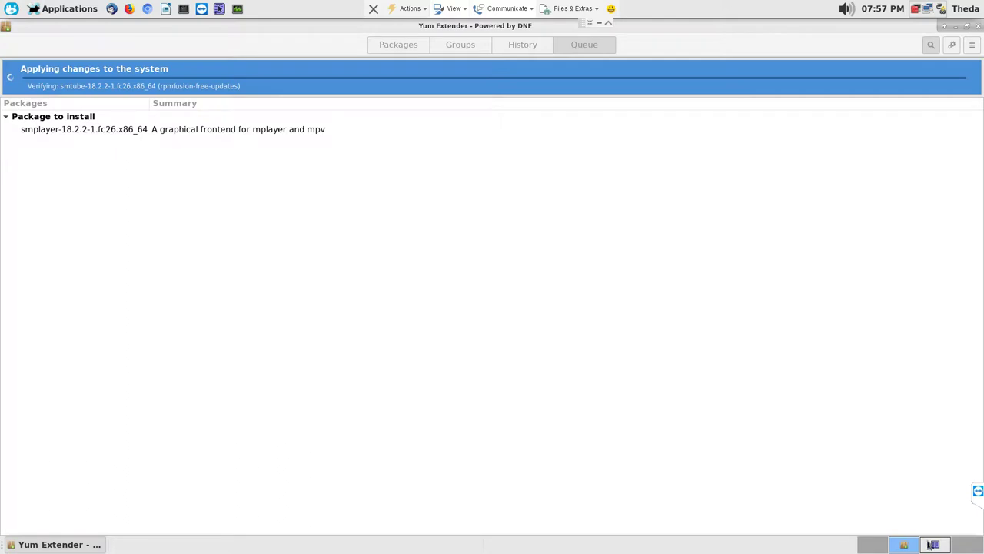
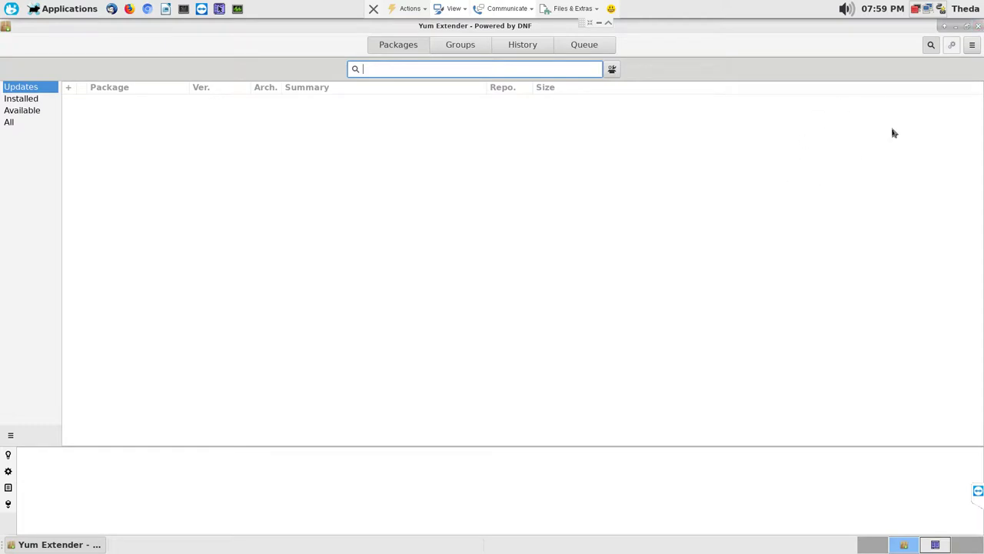
left_click(978, 26)
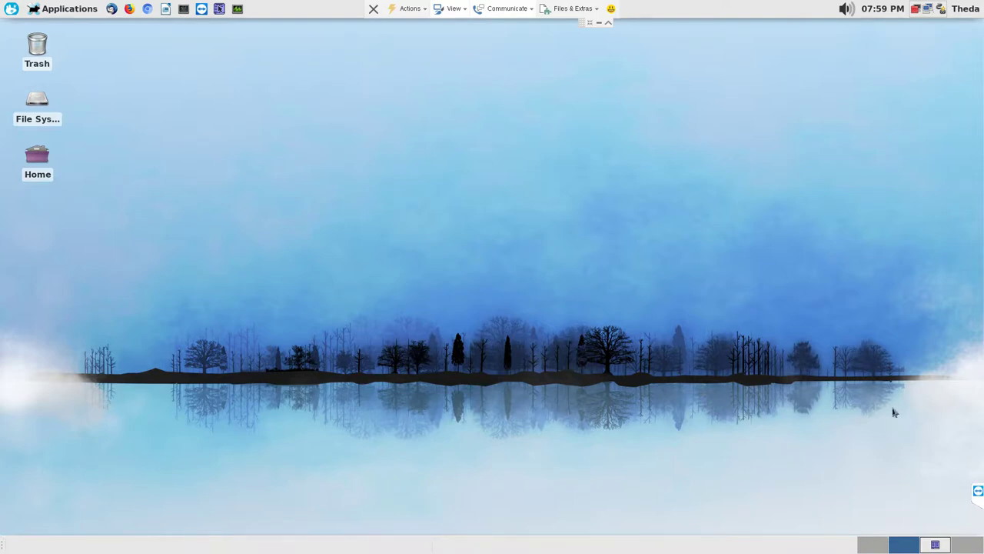
- From the remote Krusader's Videos folder, open the White-Christmas flv video in VLC, stop it, and play it again
left_click(936, 546)
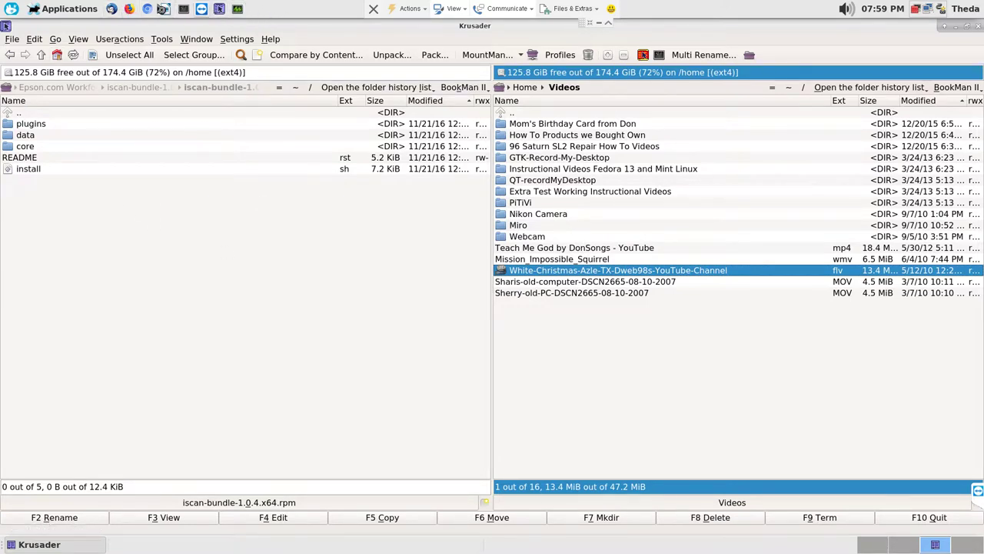
key("Return")
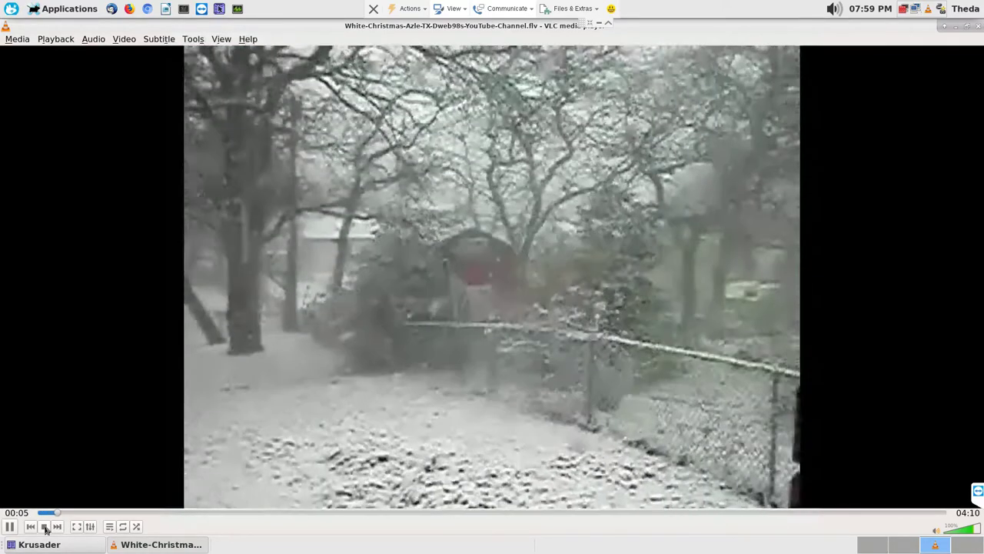
left_click(44, 527)
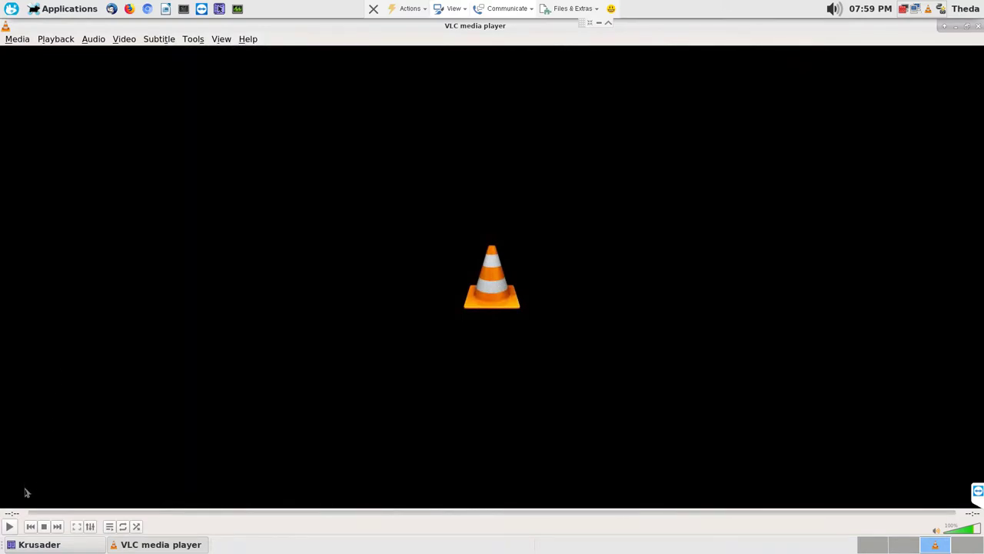
left_click(10, 527)
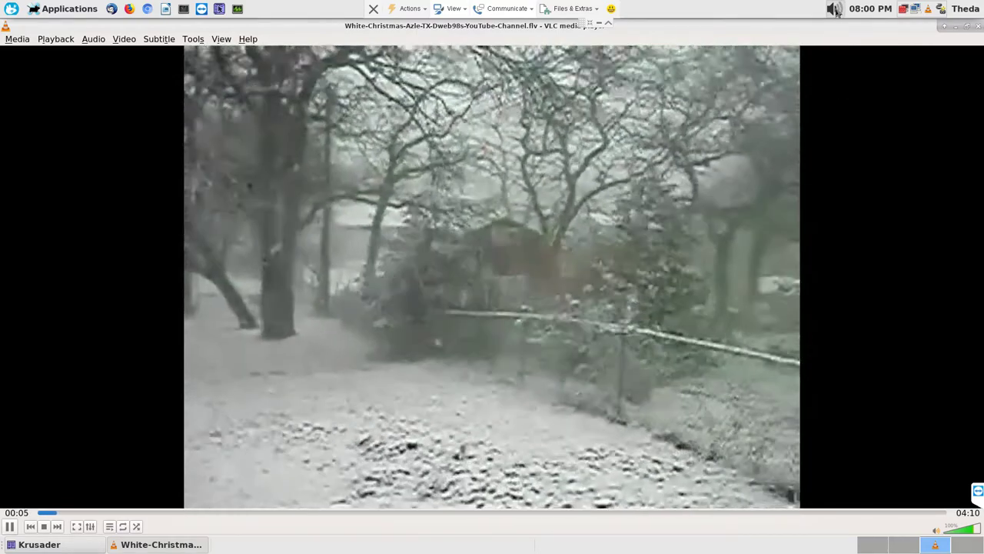
- Raise the remote desktop's audio output volume slightly and dismiss the volume control
left_click(836, 8)
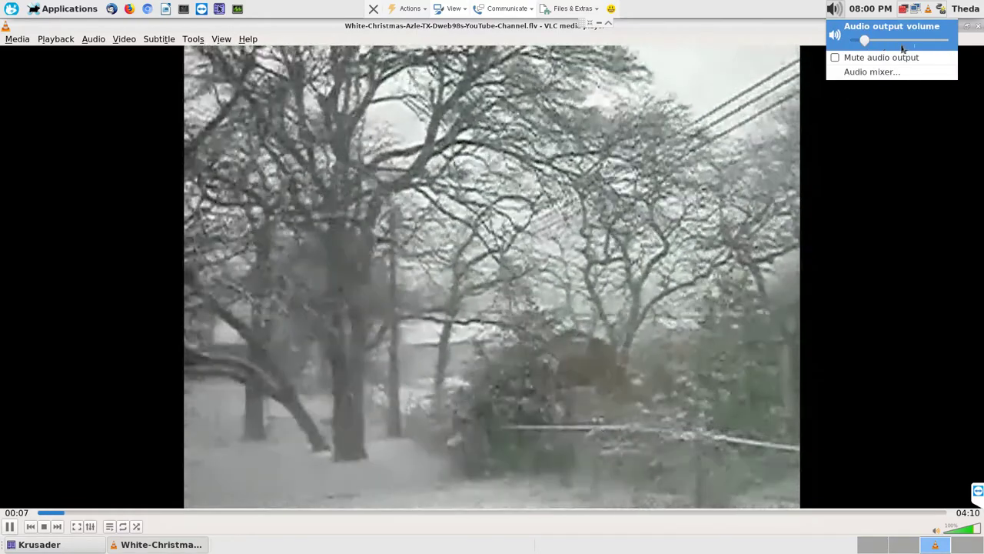
mouse_move(866, 40)
left_mouse_down()
mouse_move(902, 48)
mouse_move(867, 42)
left_mouse_up()
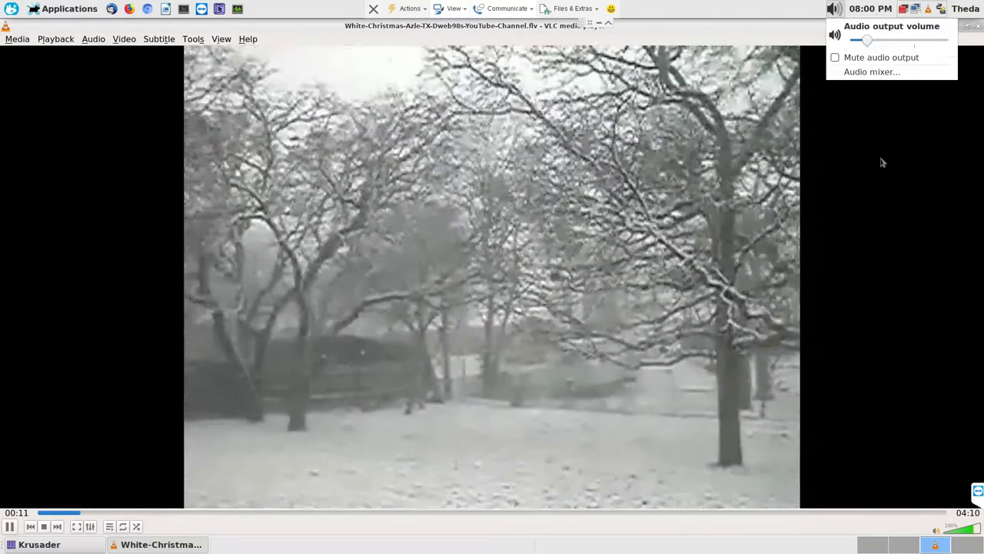
left_click(883, 162)
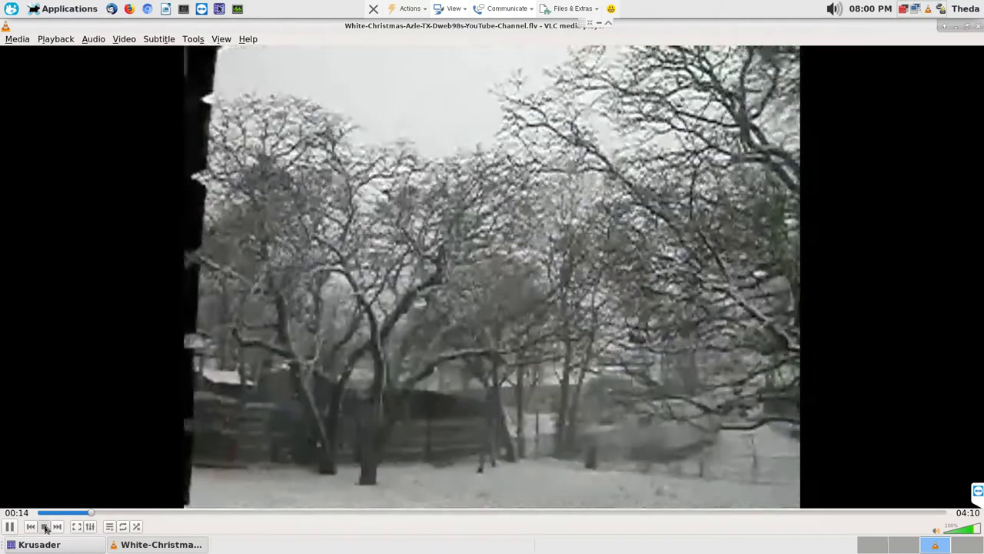
- Stop the video and set VLC's interface preferences to allow only one instance and enqueue items into the playlist in one instance mode
left_click(44, 526)
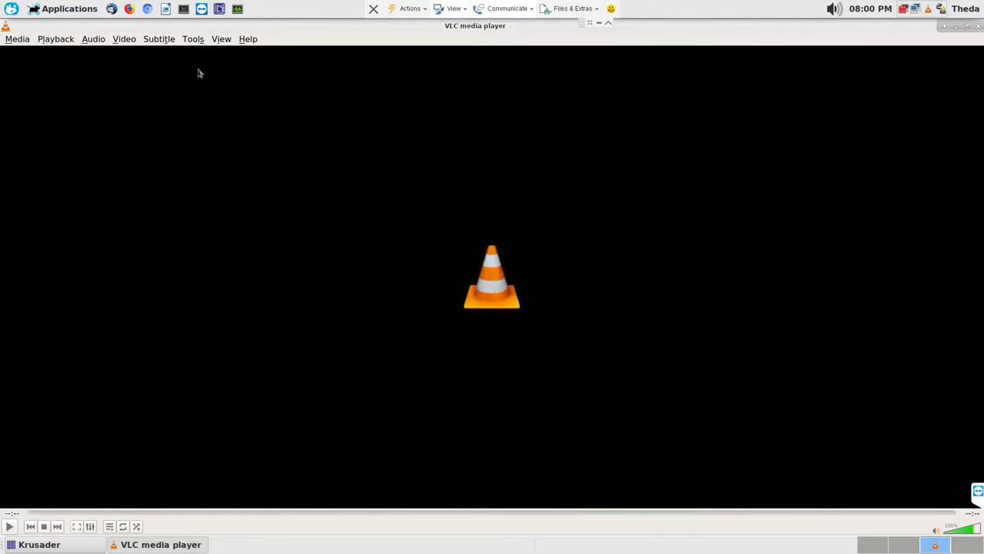
left_click(194, 39)
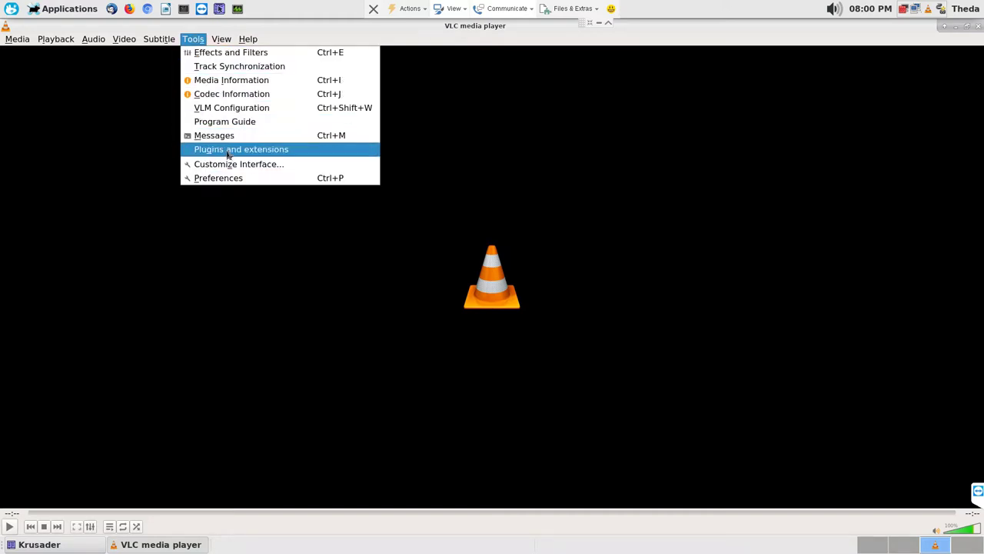
left_click(220, 178)
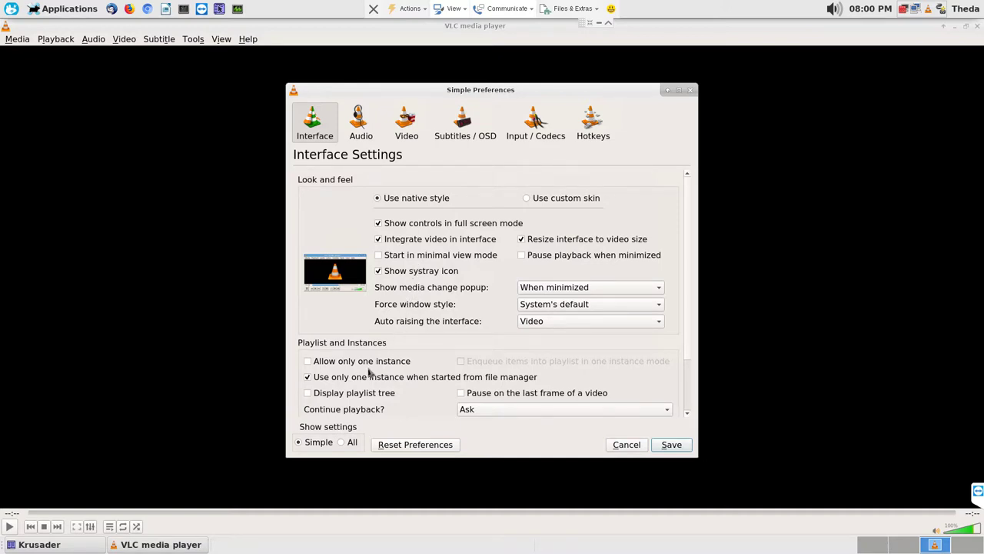
left_click(307, 361)
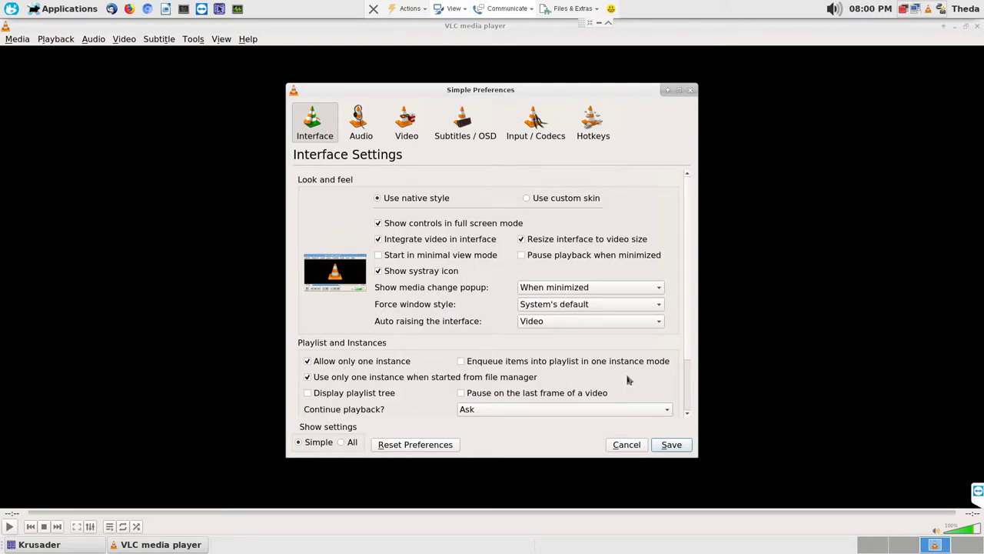
left_click(462, 361)
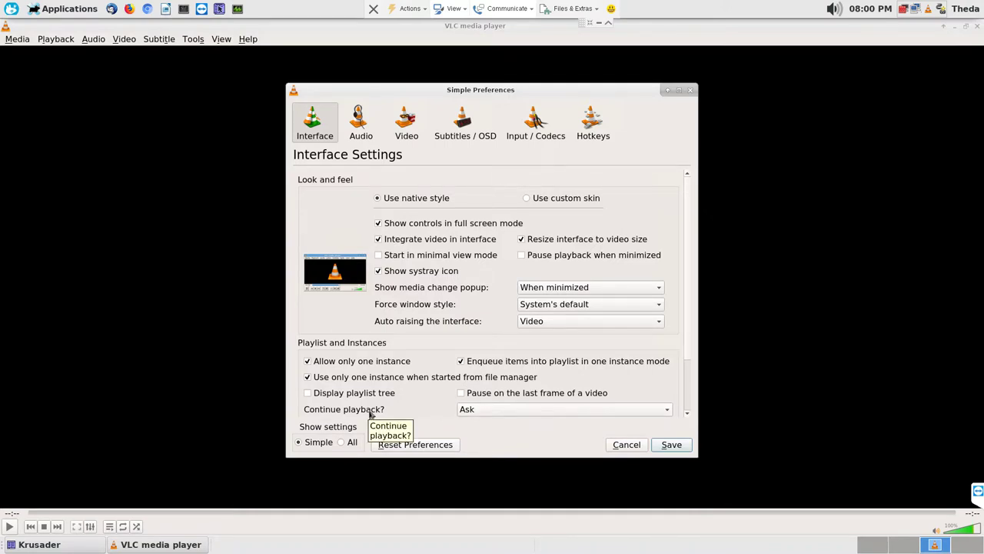
left_click(518, 410)
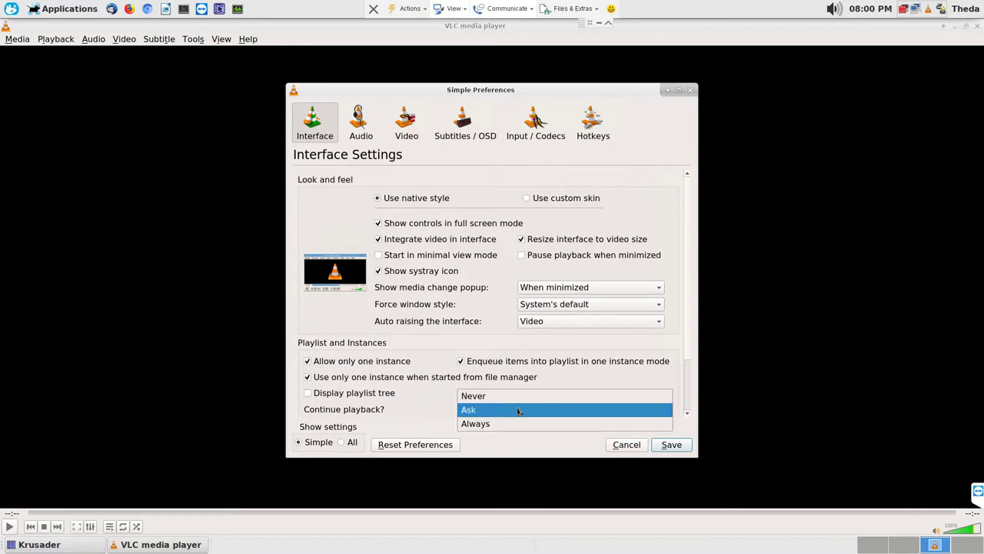
left_click(519, 411)
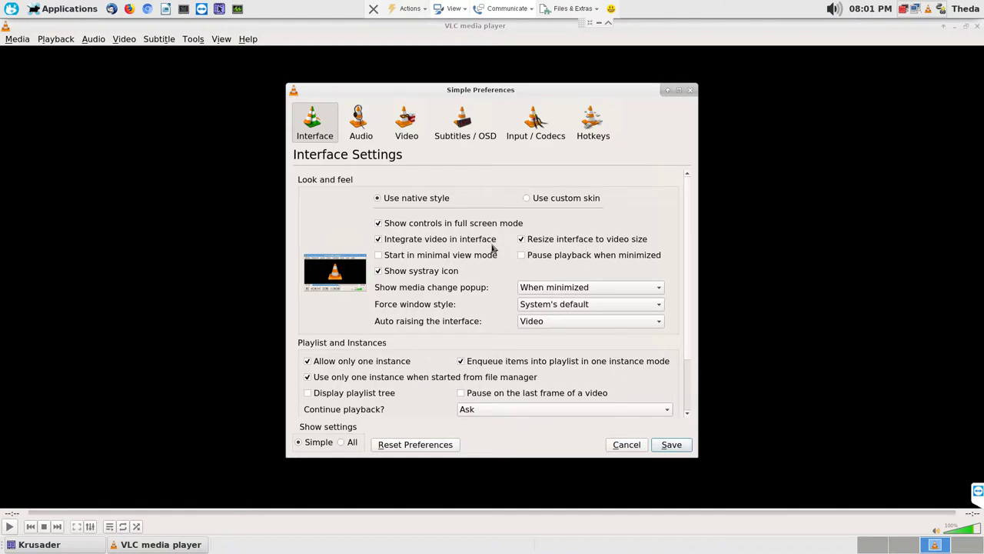
- Enable volume normalization at 11.00 in VLC's audio preferences and save the settings
left_click(365, 130)
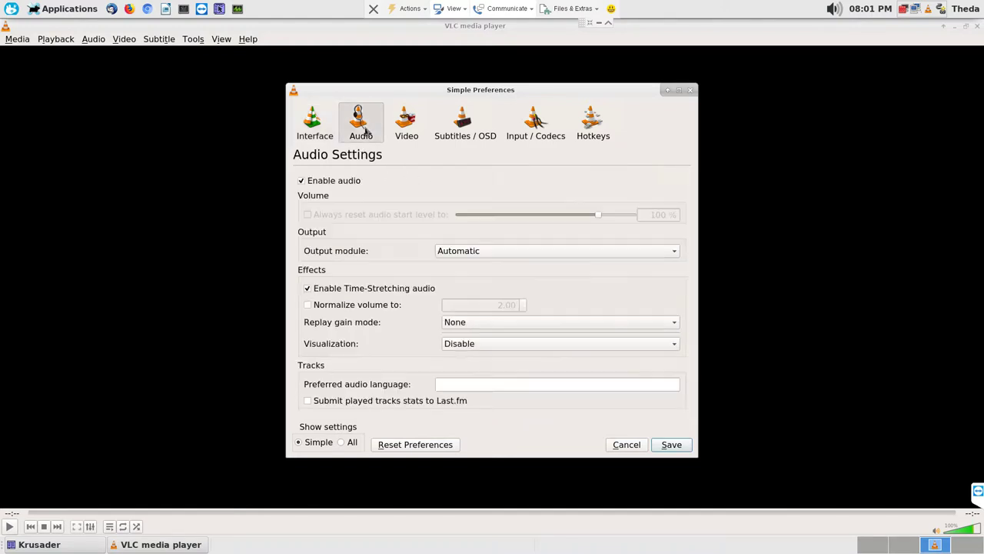
left_click(308, 306)
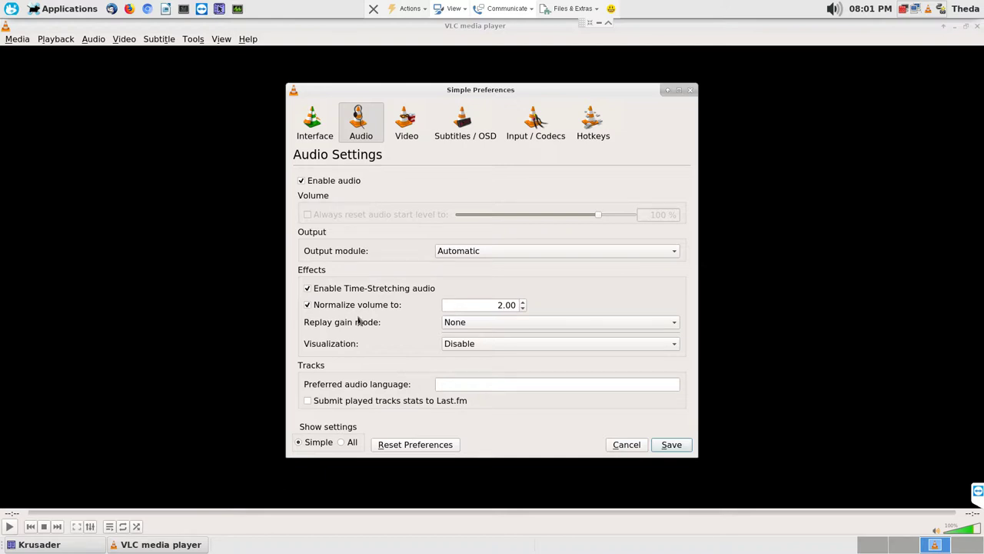
left_click(499, 305)
key("BackSpace")
type("11")
left_click(664, 445)
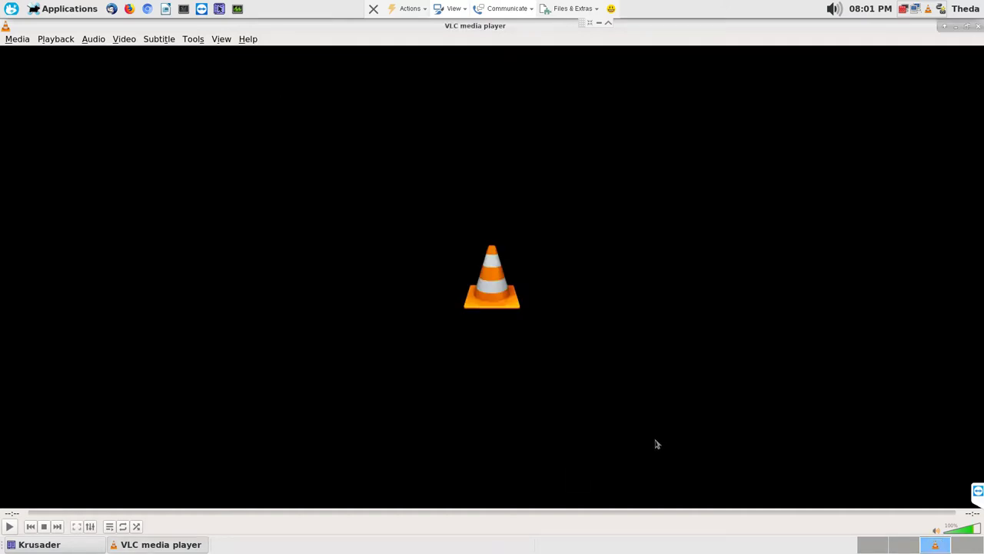
- Reopen VLC's preferences and review the audio, video, subtitle, codec, hotkey and interface settings, including the available video output modules
left_click(195, 40)
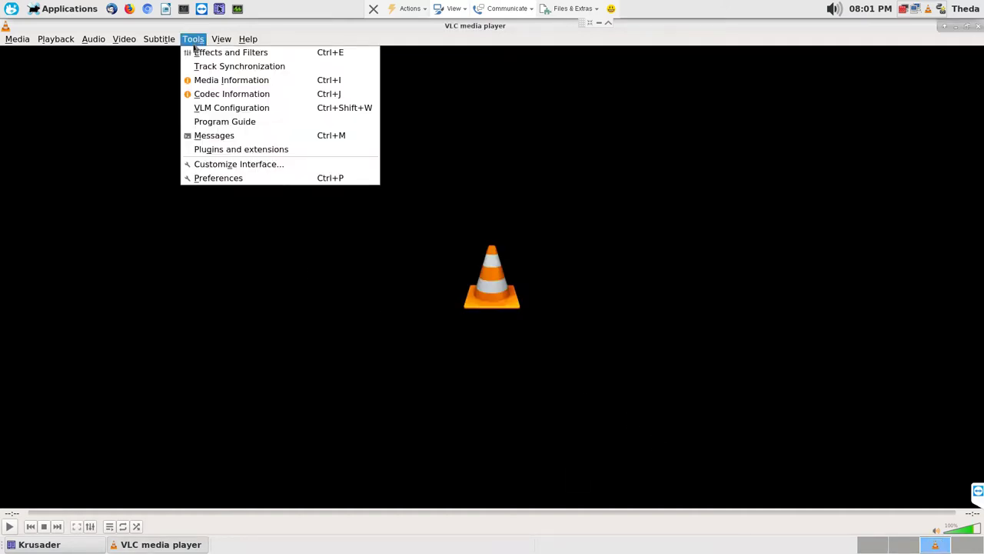
left_click(230, 179)
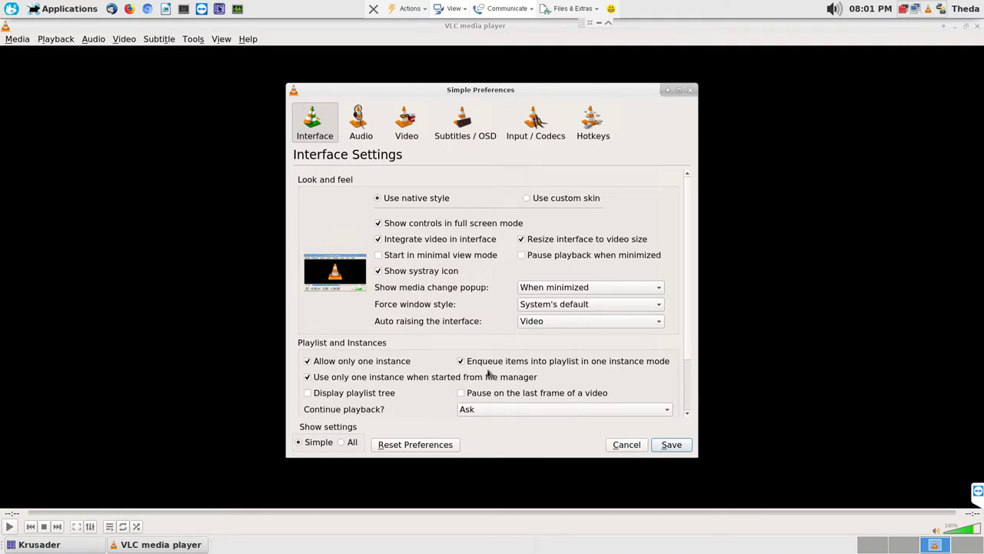
left_click(361, 125)
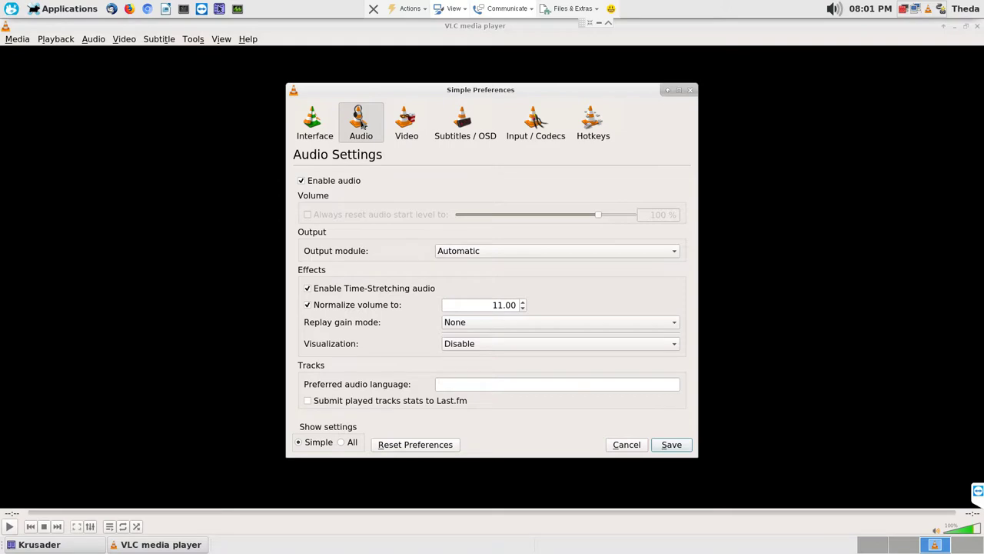
left_click(413, 131)
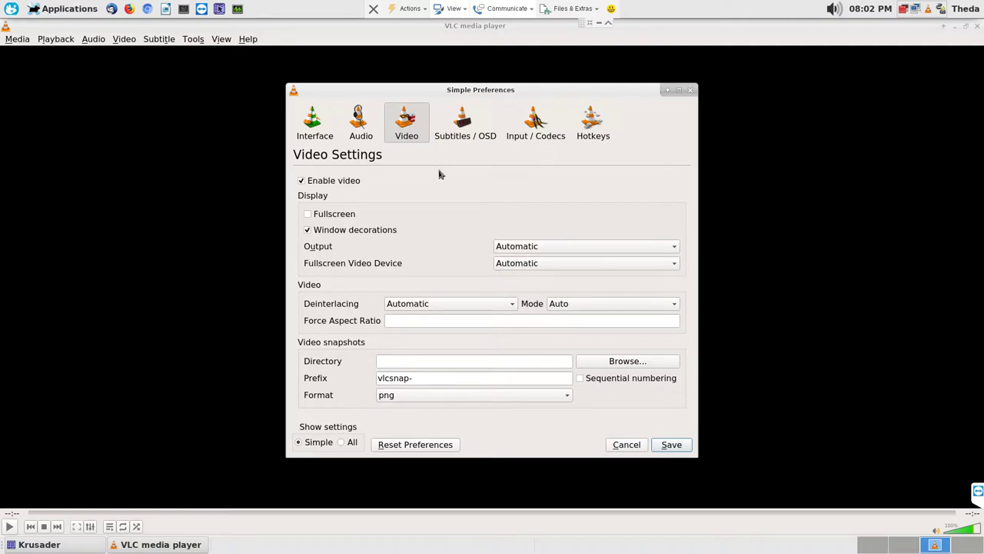
left_click(474, 134)
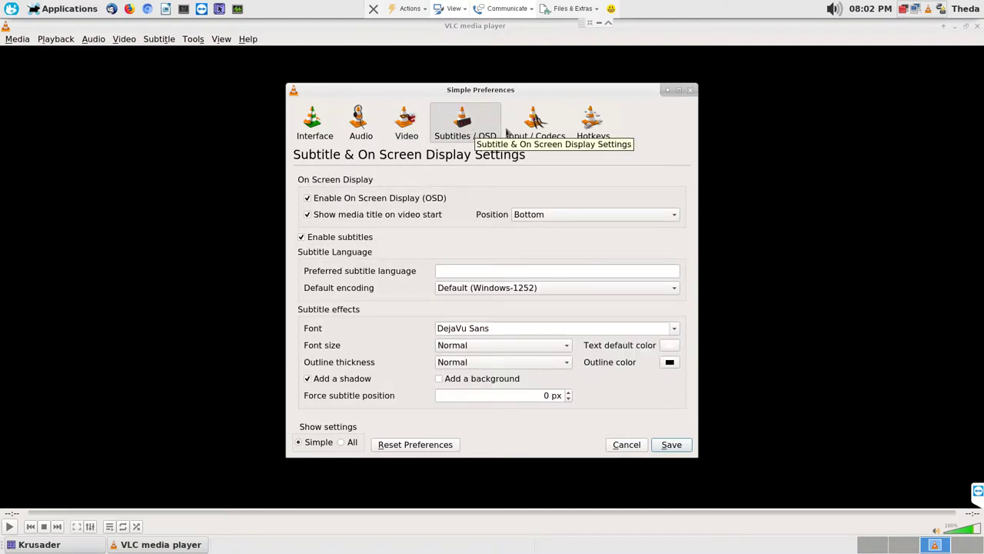
left_click(543, 129)
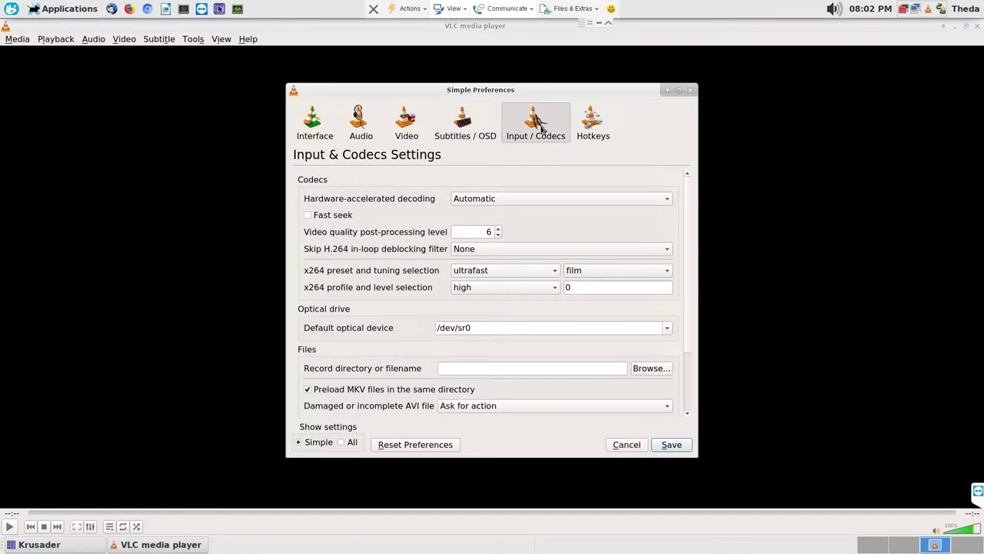
left_click(592, 127)
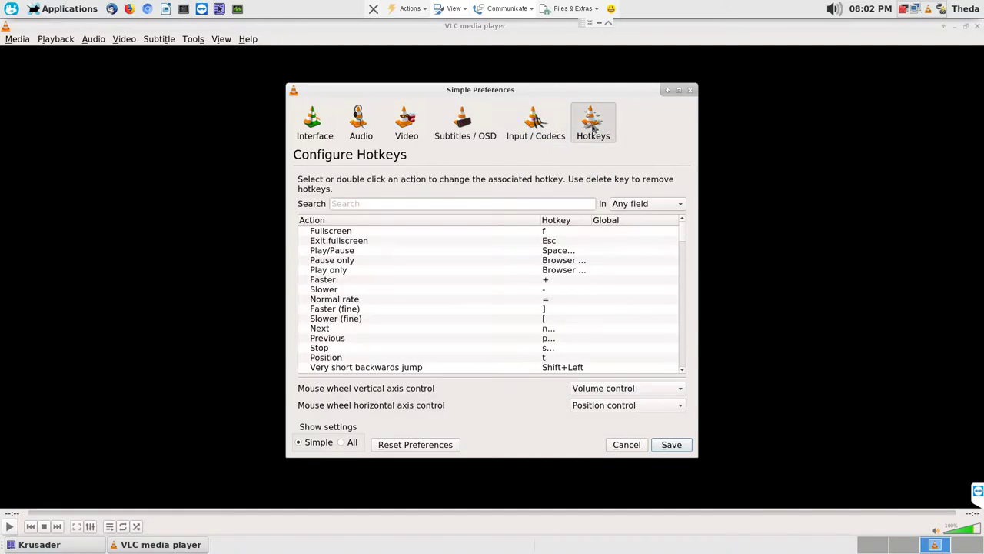
left_click(312, 128)
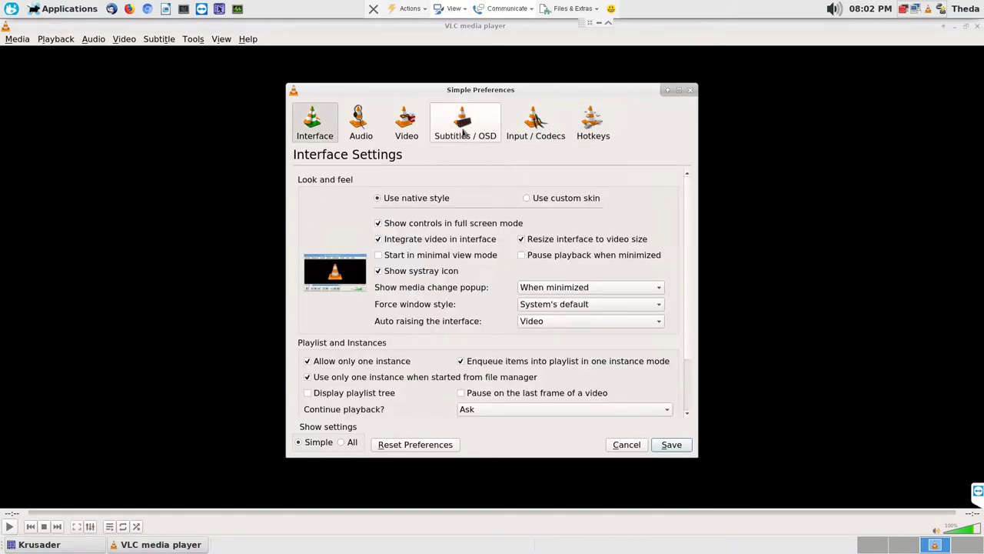
left_click(415, 124)
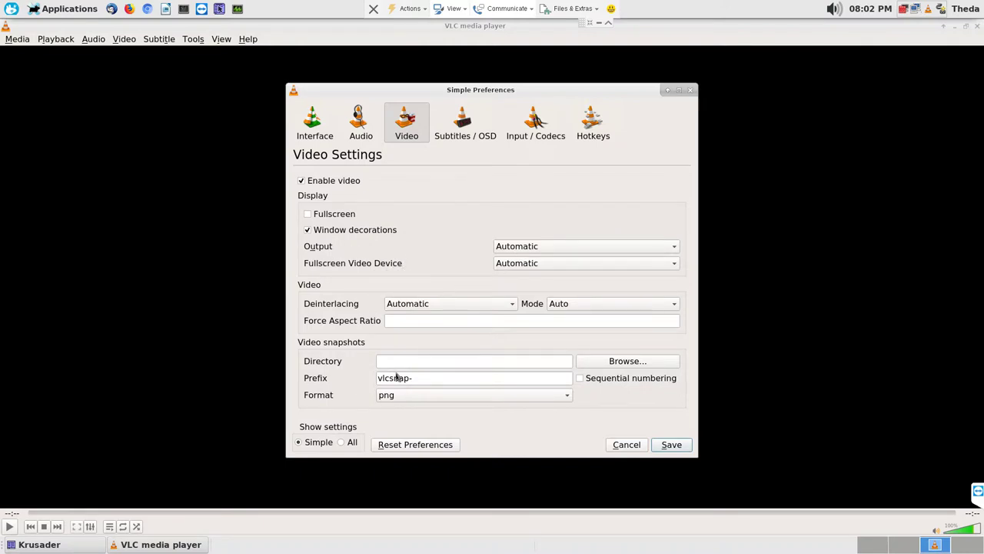
left_click(669, 252)
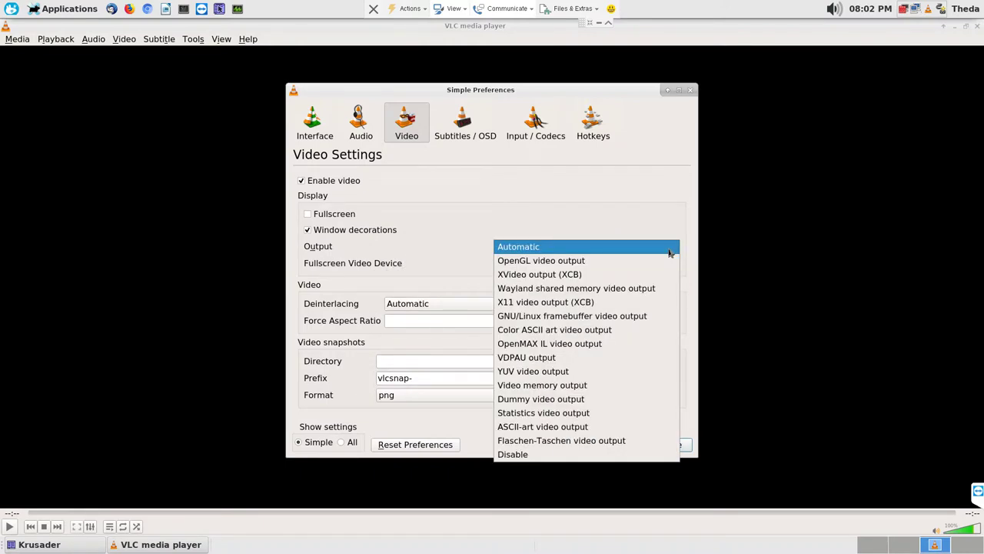
left_click(669, 246)
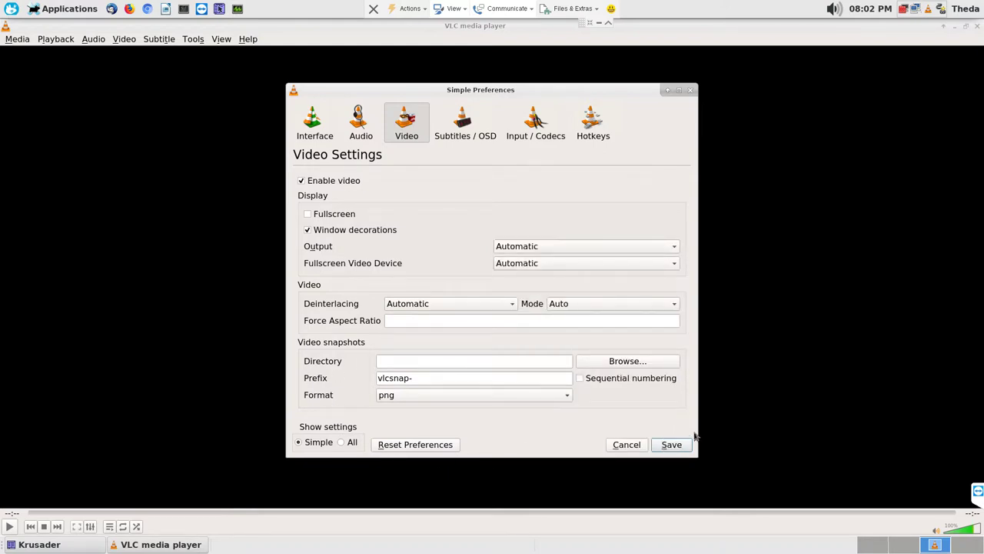
- Disable subtitles in VLC's preferences, check the codec and hotkey settings, and save the preferences
left_click(466, 133)
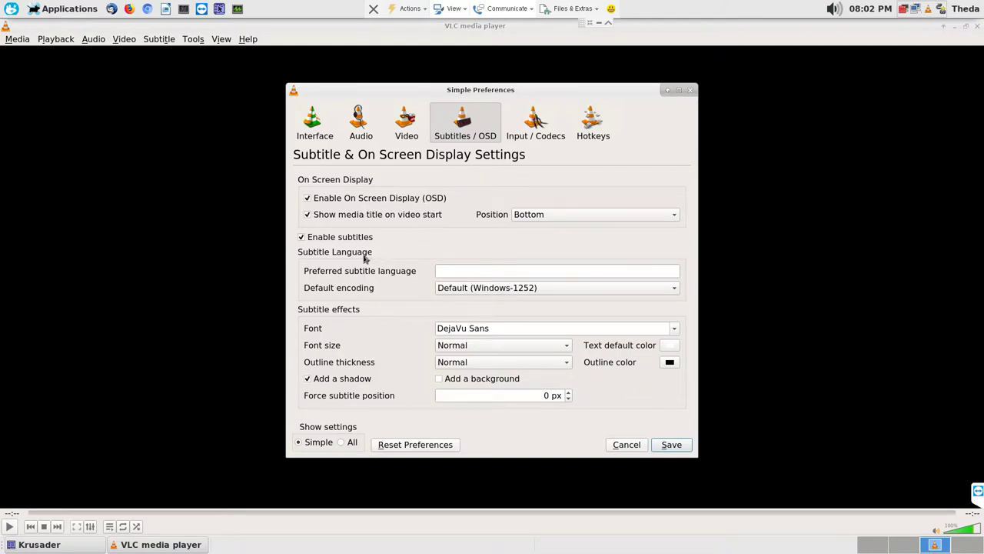
left_click(301, 238)
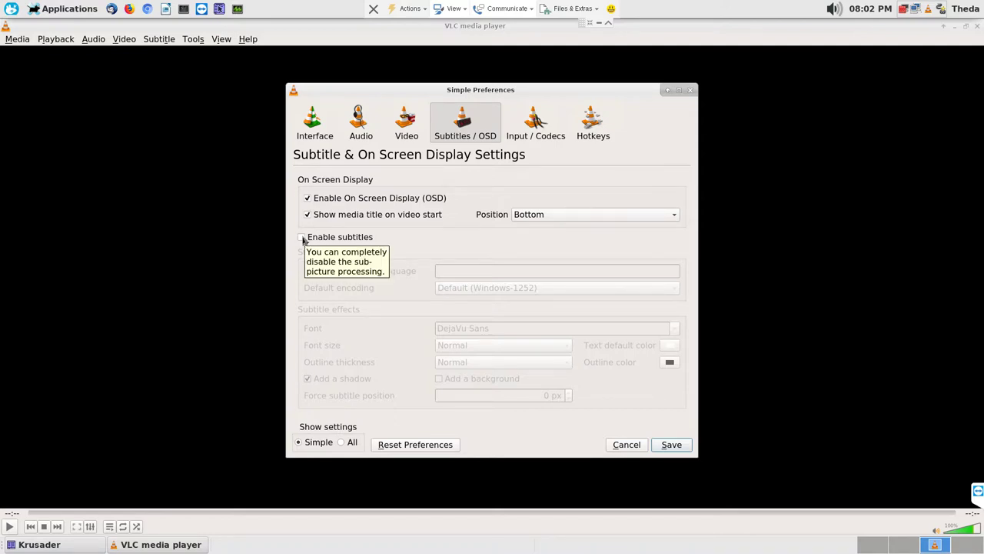
left_click(301, 237)
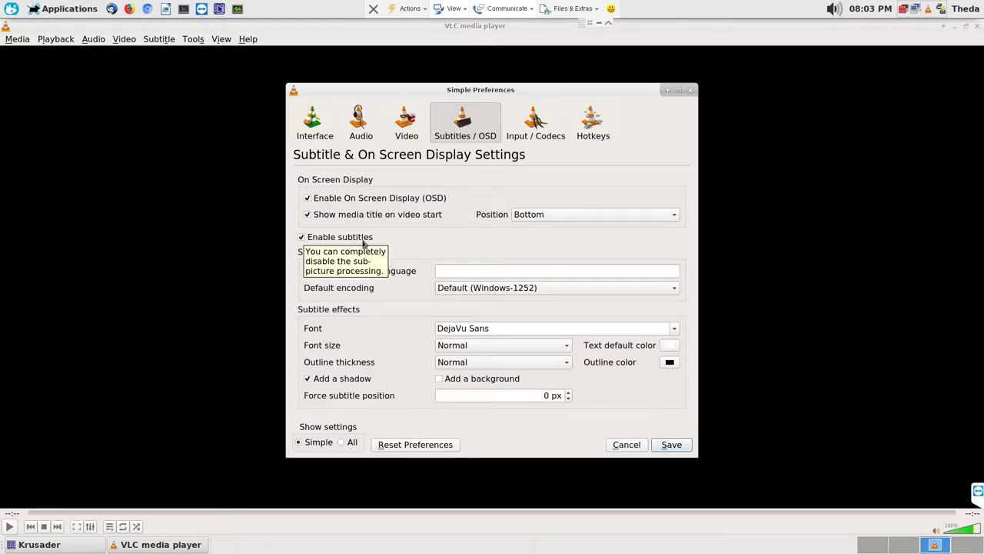
left_click(301, 238)
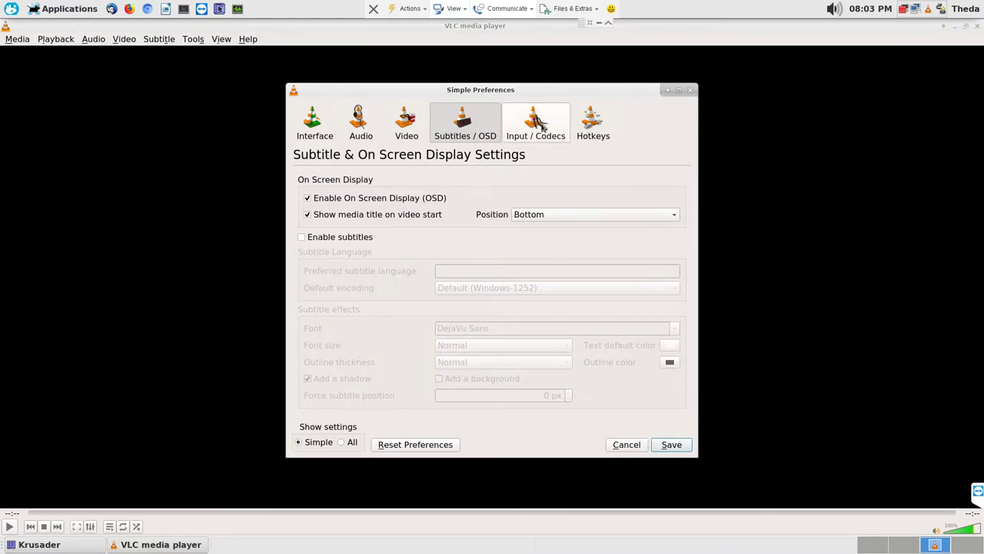
left_click(538, 127)
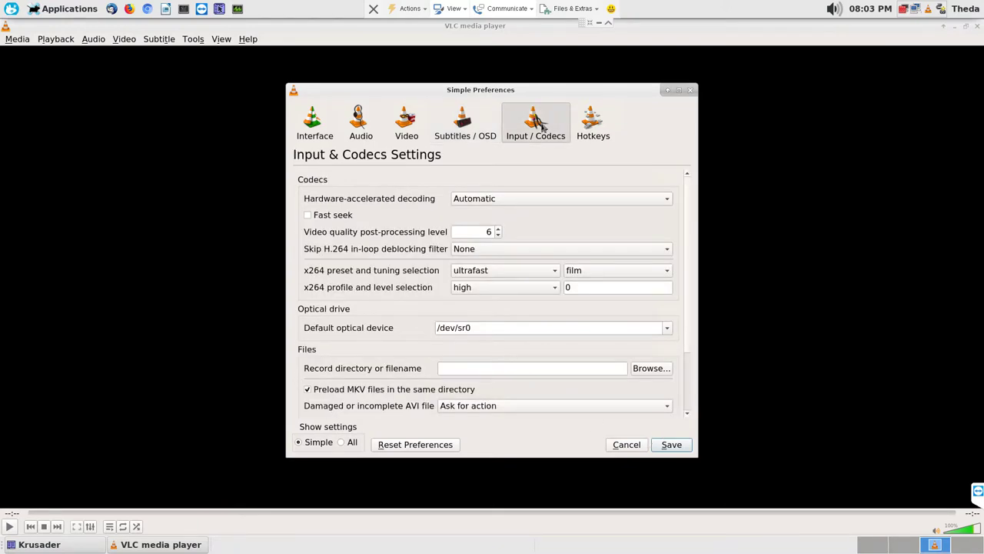
left_click(593, 127)
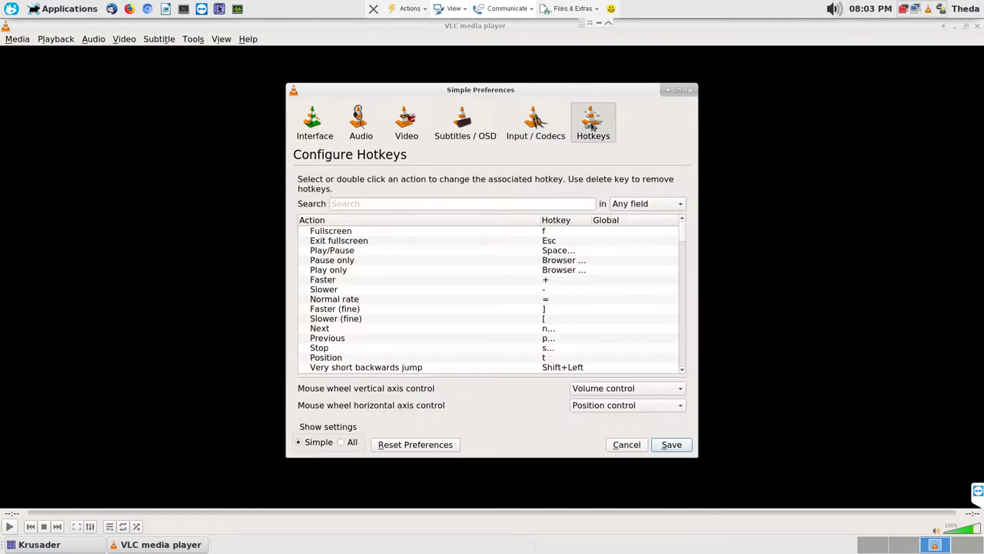
left_click(674, 445)
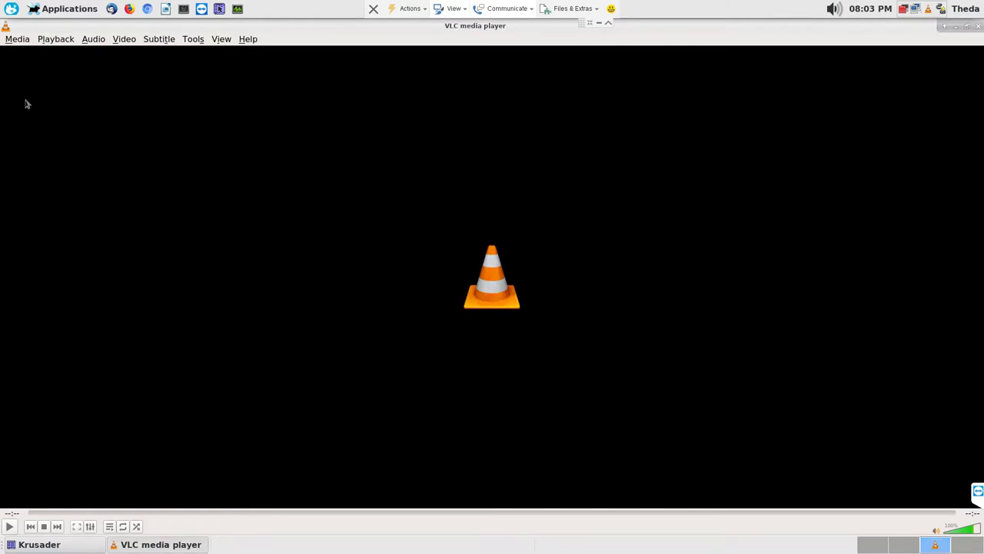
left_click(189, 40)
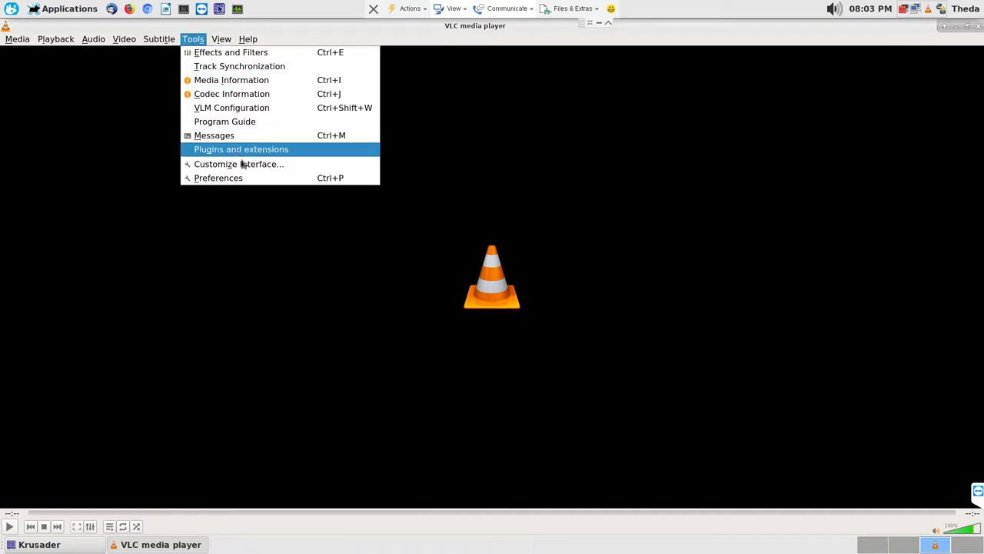
mouse_move(146, 40)
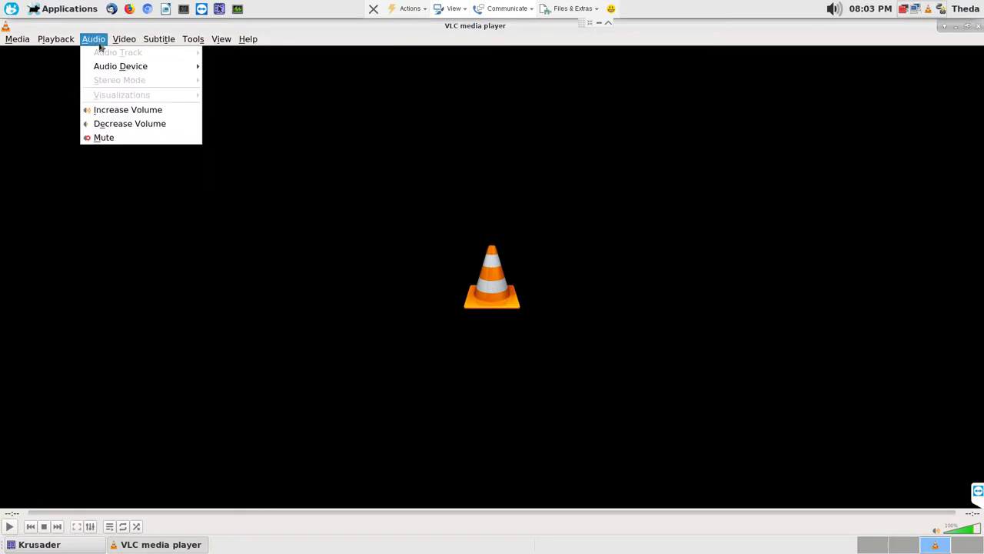
mouse_move(60, 47)
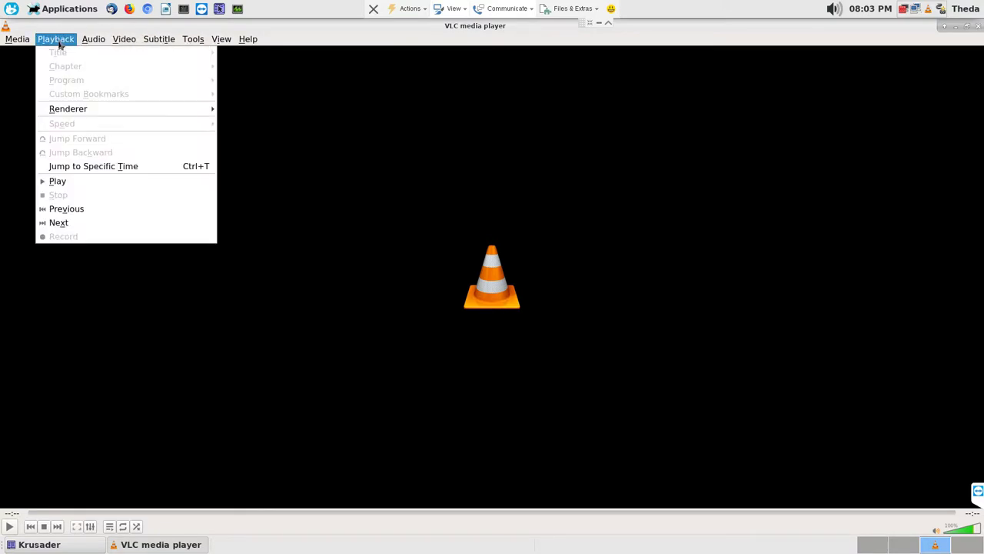
mouse_move(23, 45)
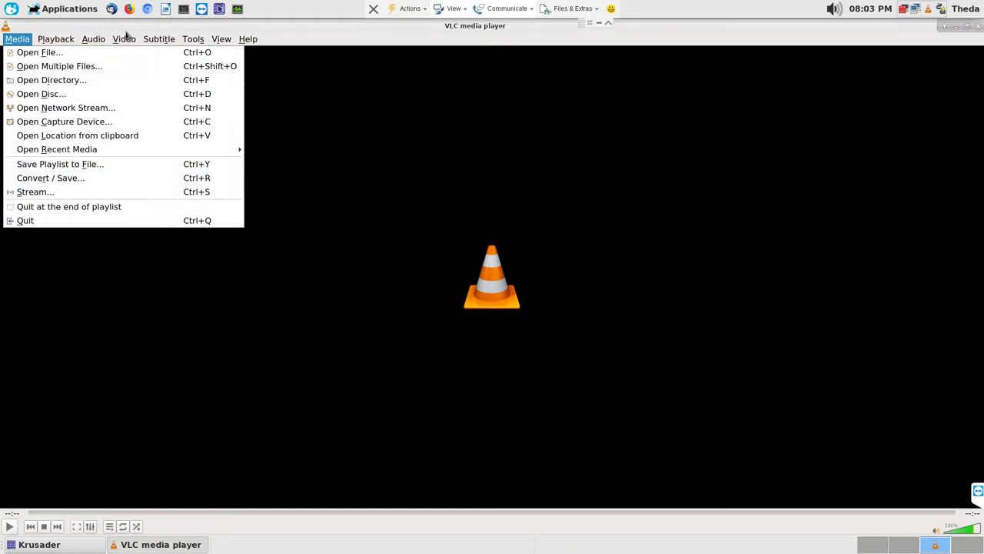
mouse_move(185, 46)
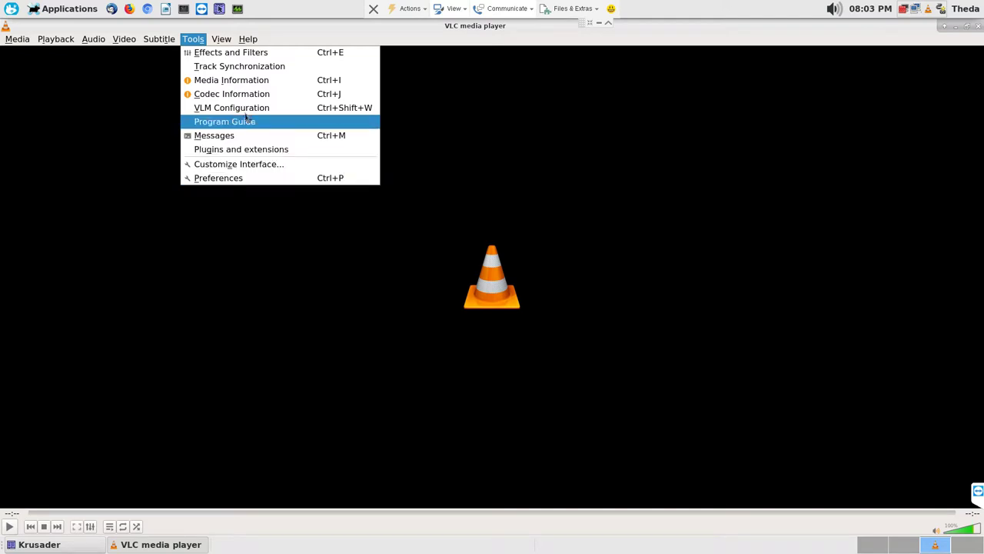
mouse_move(228, 43)
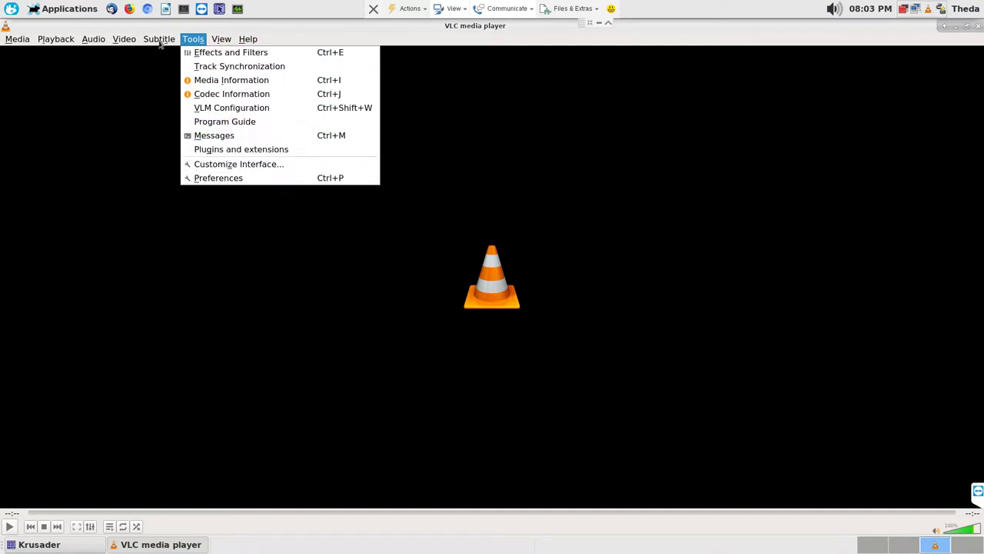
mouse_move(91, 44)
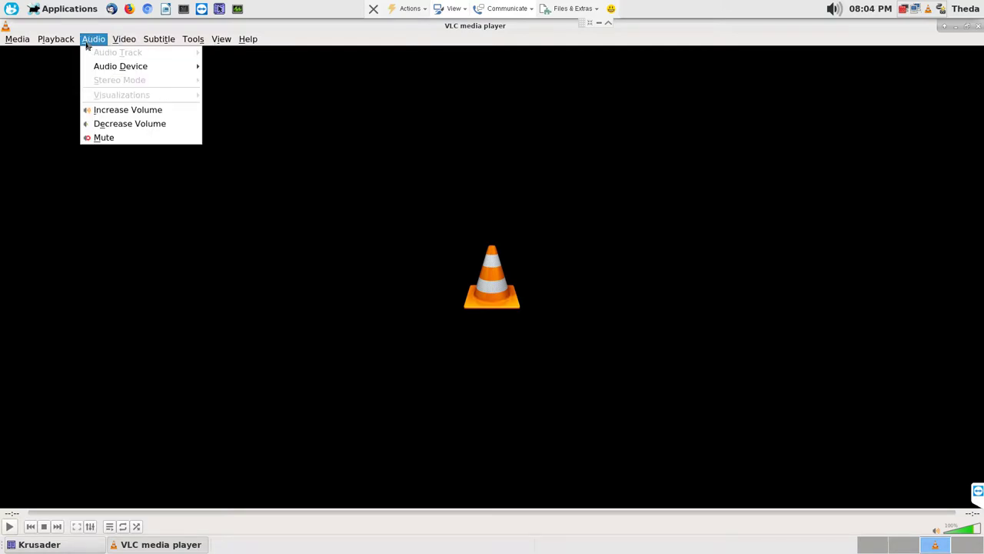
- Look through VLC's menus and review the Addons Manager, Active Extensions and Plugins lists in the Plugins and extensions window
mouse_move(55, 43)
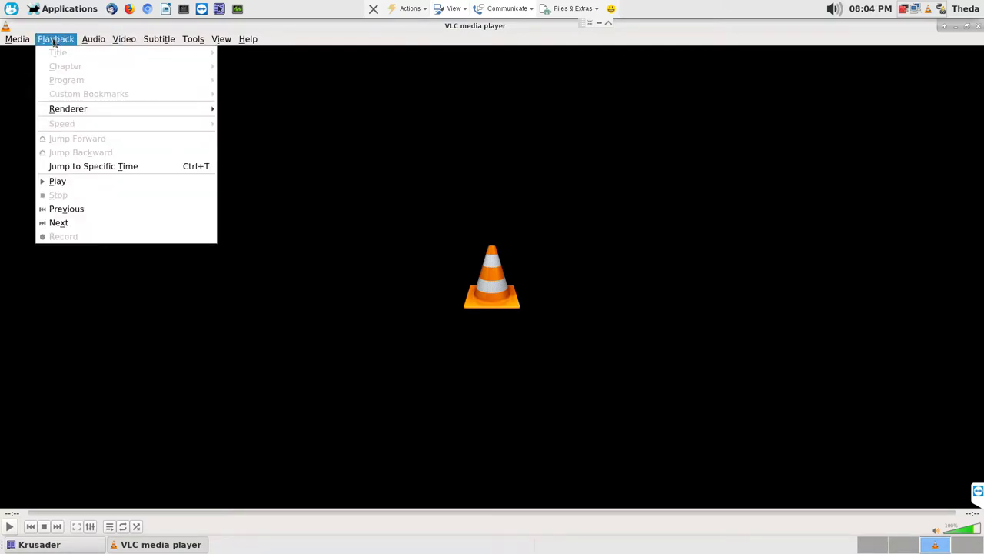
mouse_move(25, 44)
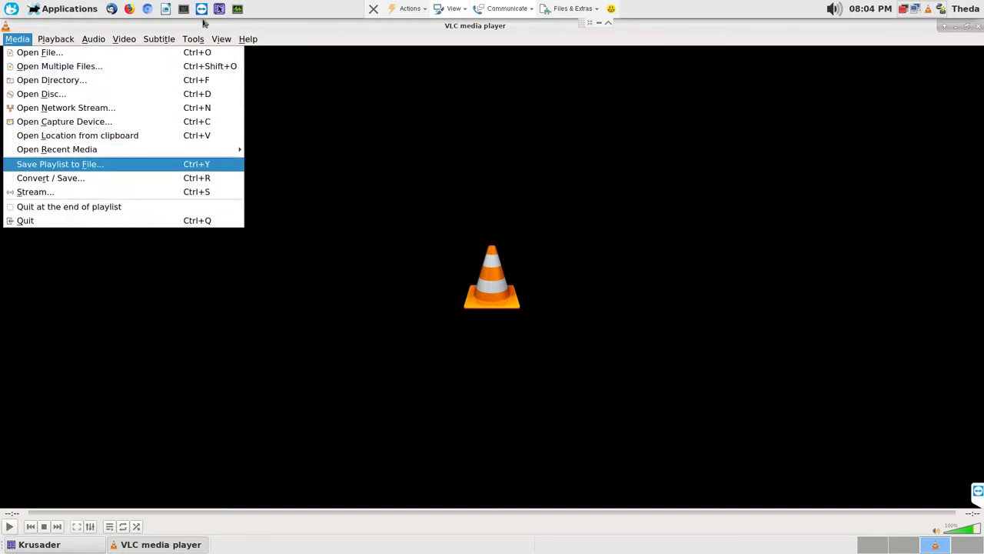
mouse_move(222, 41)
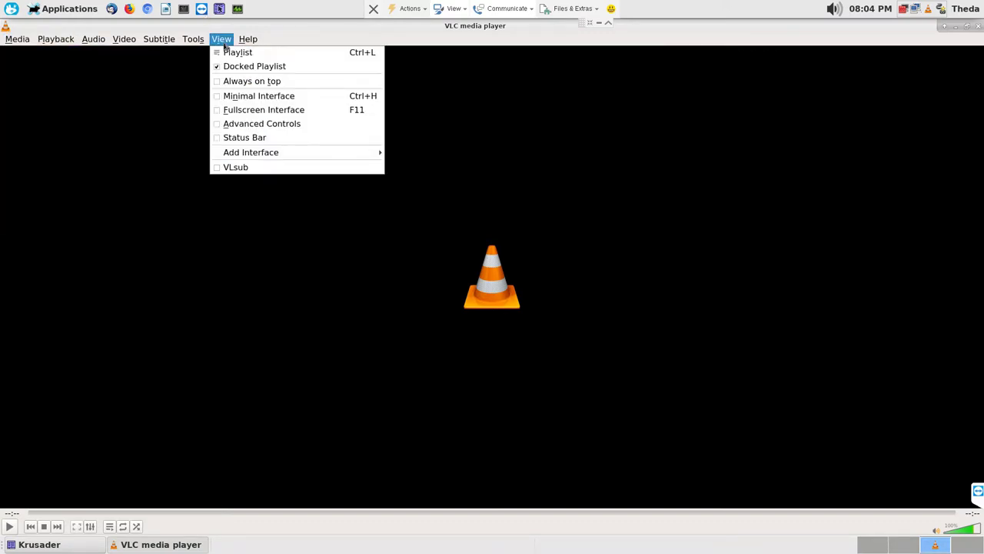
mouse_move(192, 46)
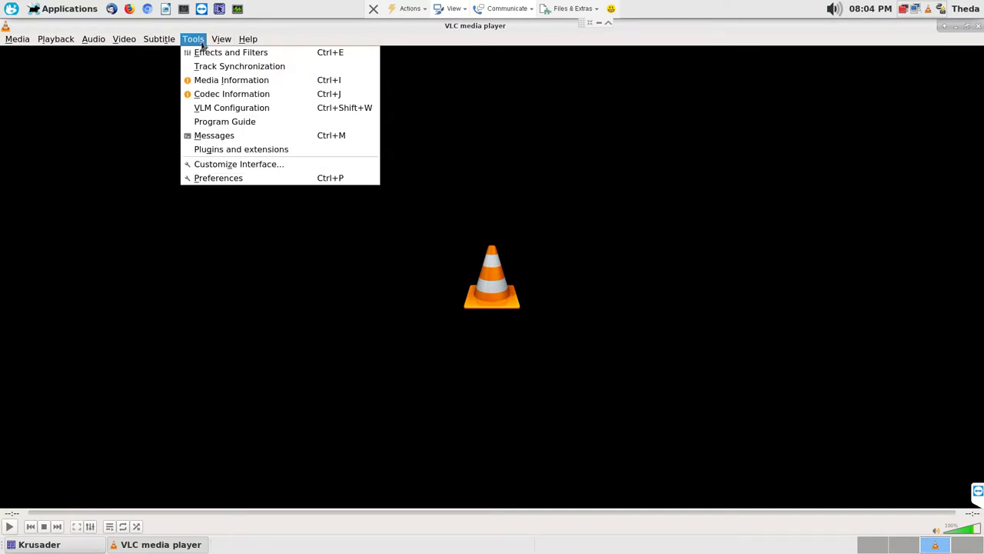
left_click(272, 153)
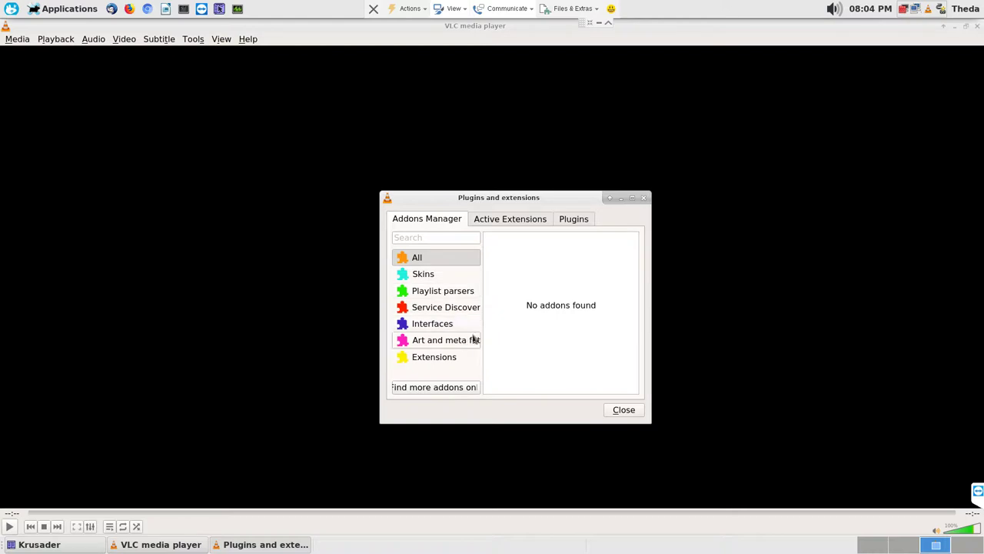
left_click(528, 221)
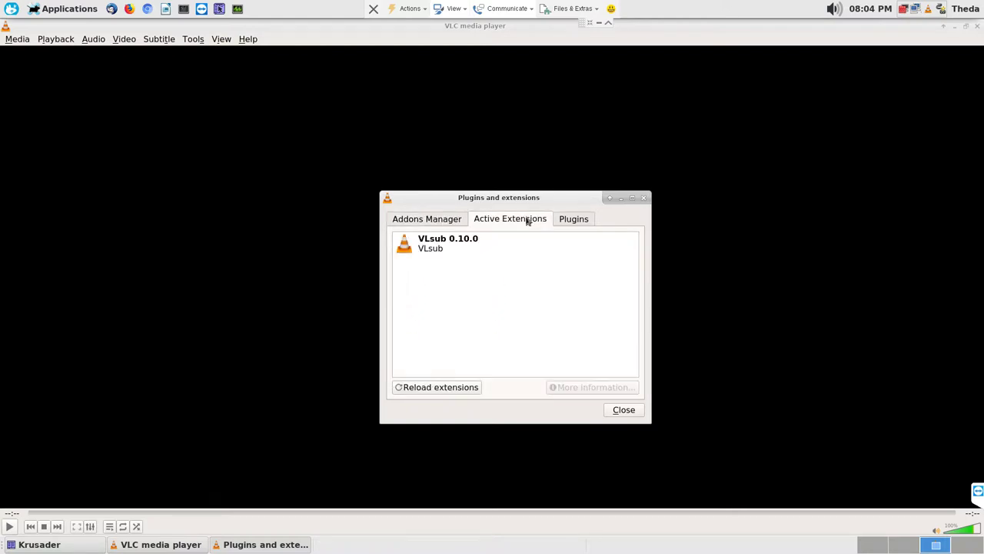
left_click(575, 222)
left_click(417, 222)
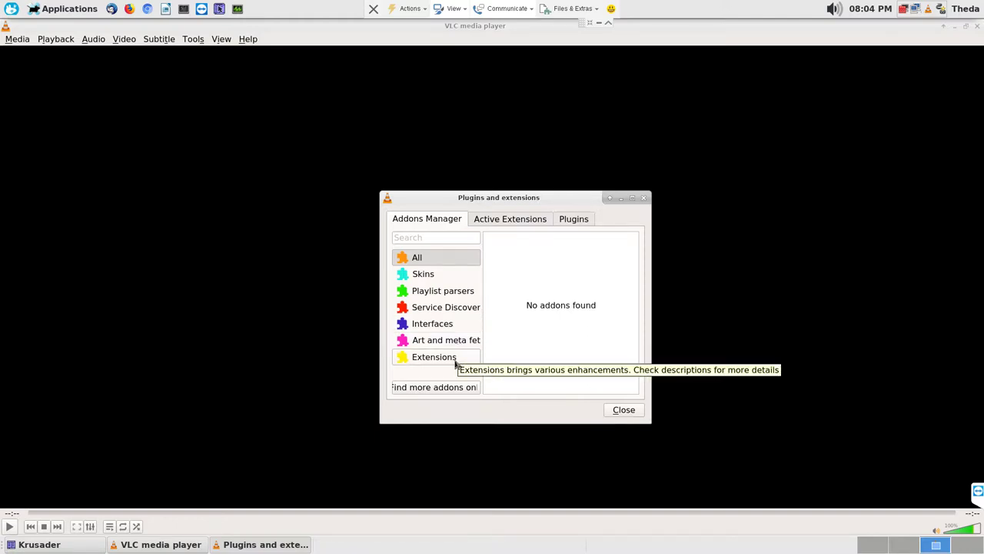
left_click(453, 308)
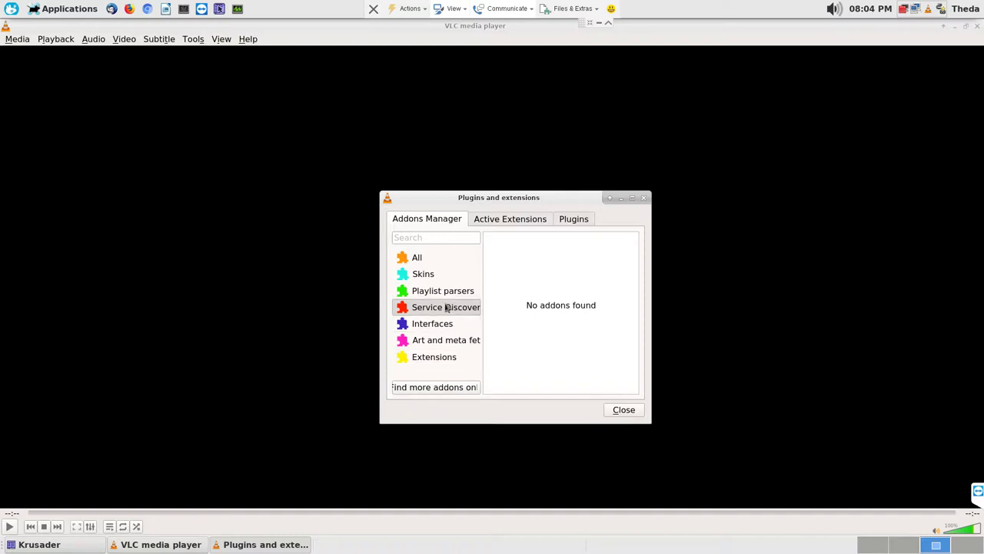
left_click(584, 222)
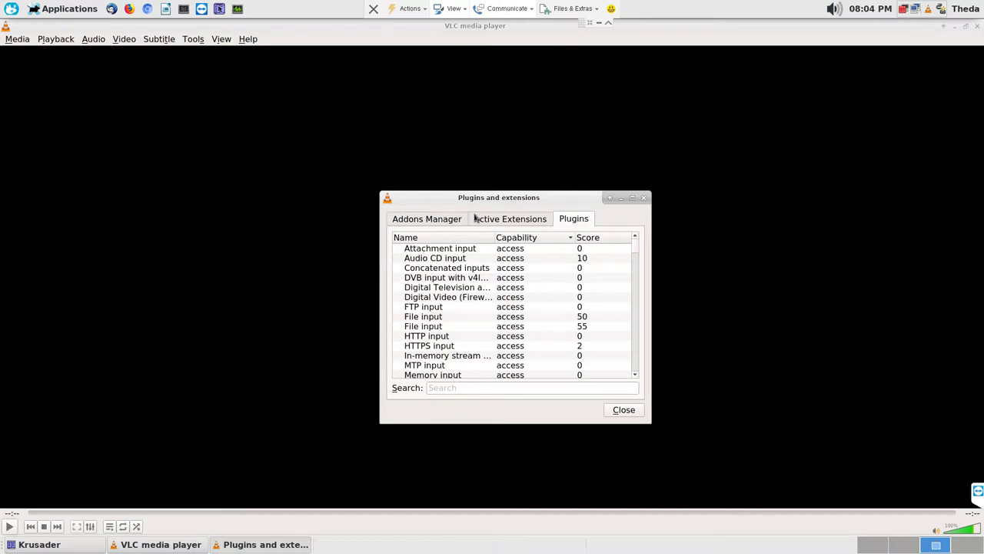
left_click(438, 221)
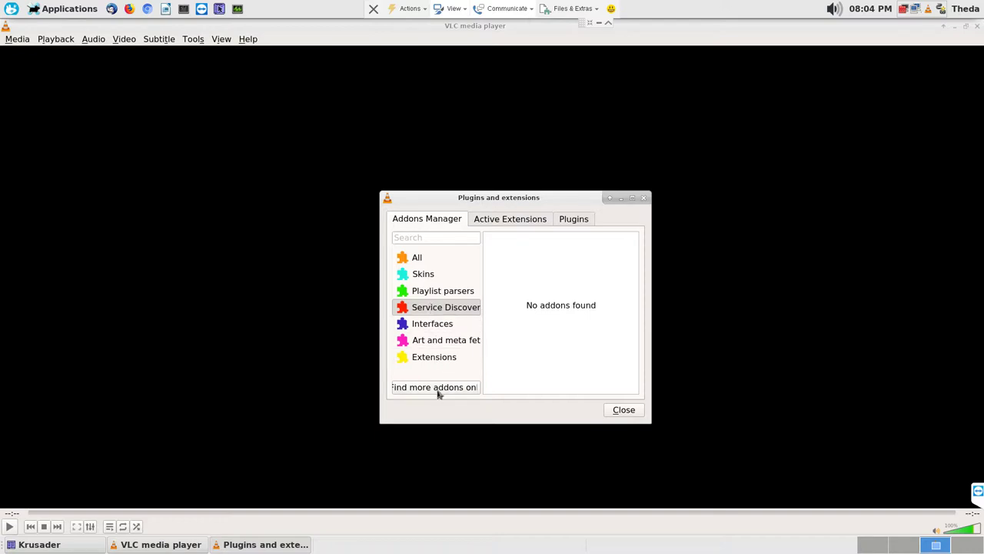
left_click(505, 220)
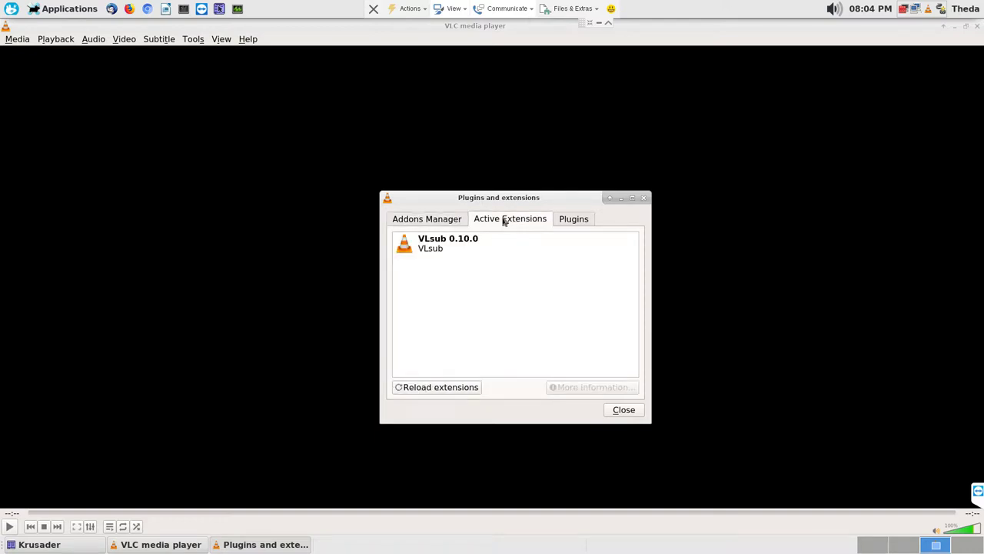
left_click(625, 412)
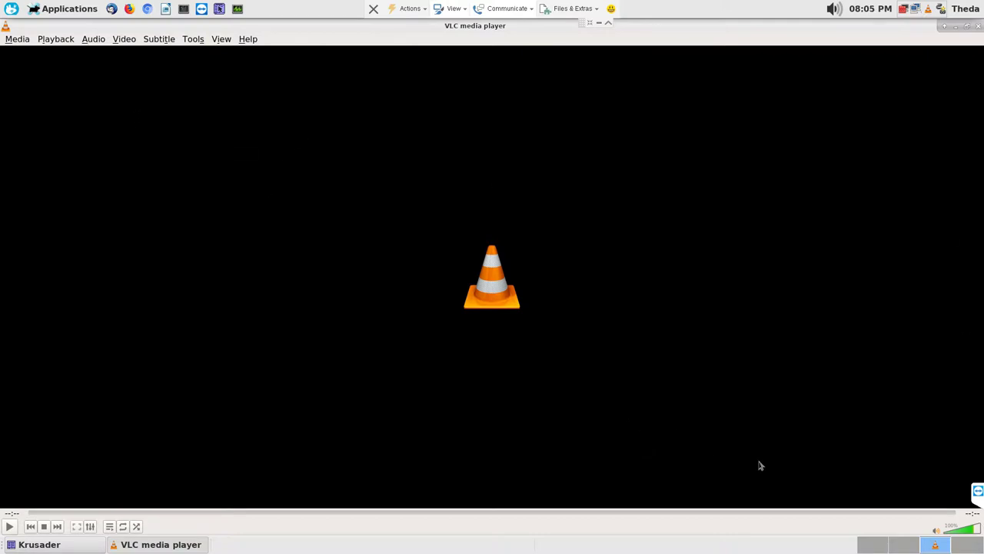
- Switch to Krusader, check the contents of the Webcam folder inside Videos and return to the Videos folder
left_click(38, 544)
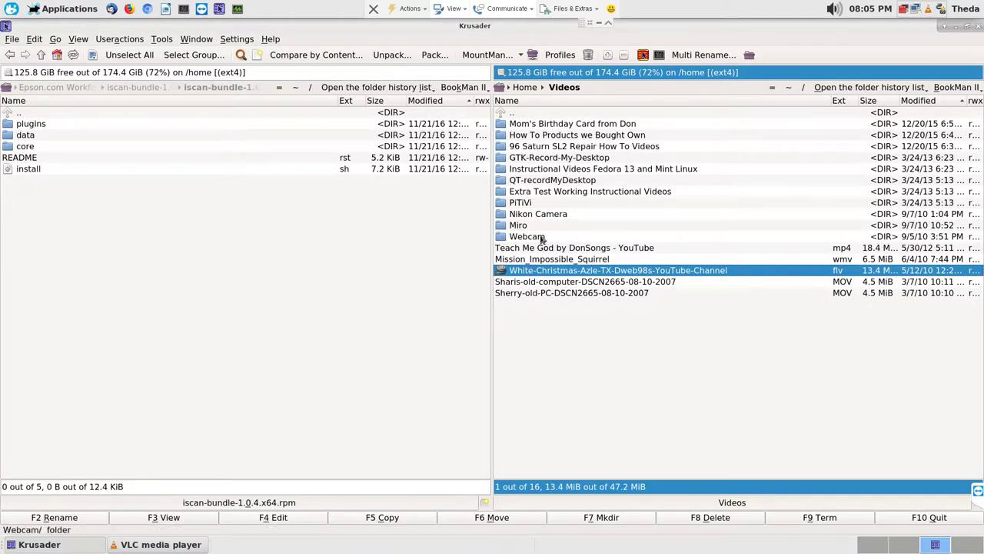
double_click(541, 240)
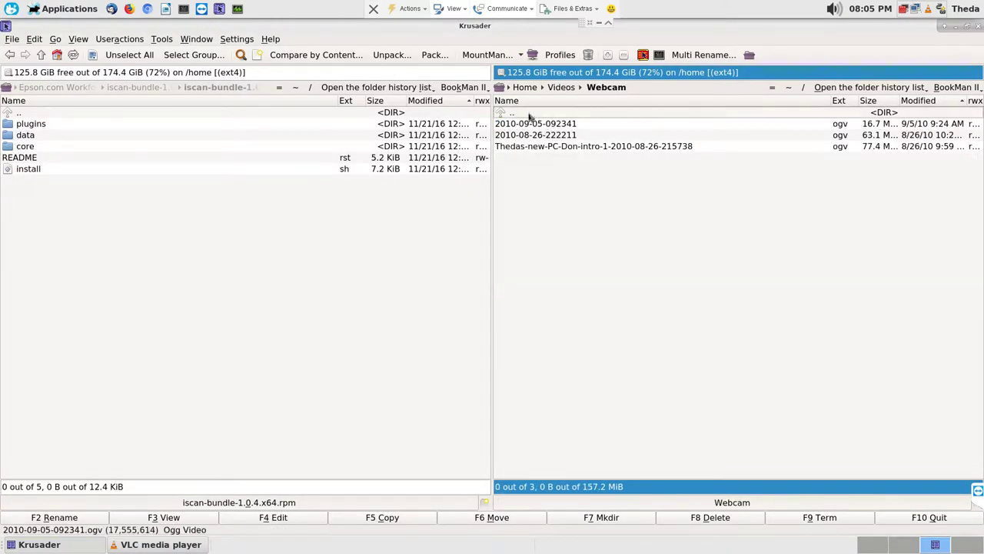
double_click(527, 113)
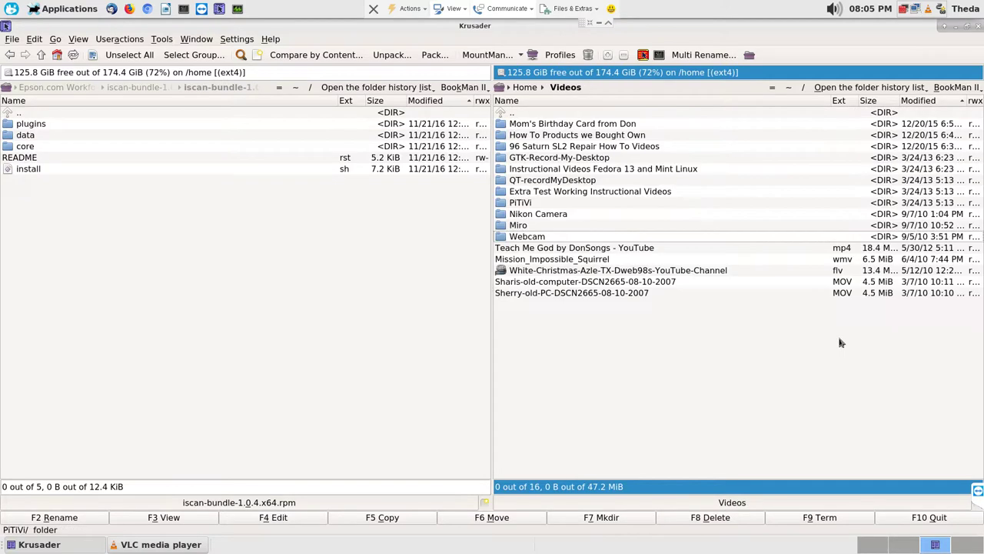
- Test playback of Mission_Impossible_Squirrel.wmv in a maximized SMPlayer window and close the player
left_click(851, 262)
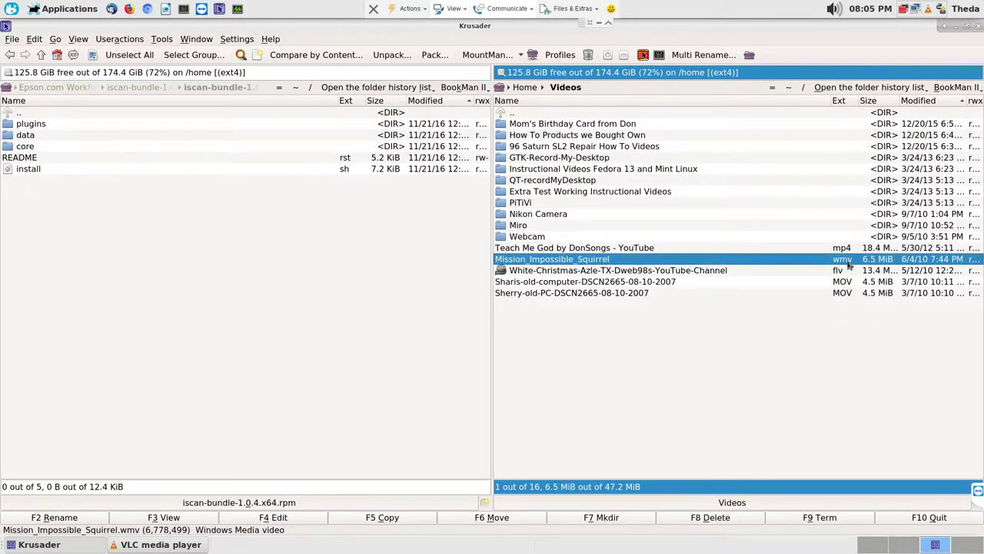
double_click(849, 262)
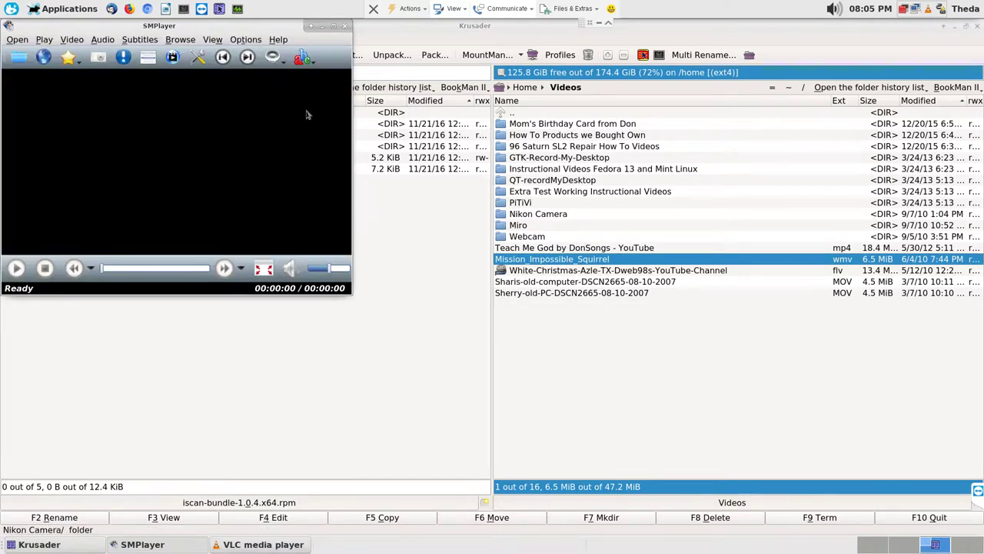
left_click(335, 27)
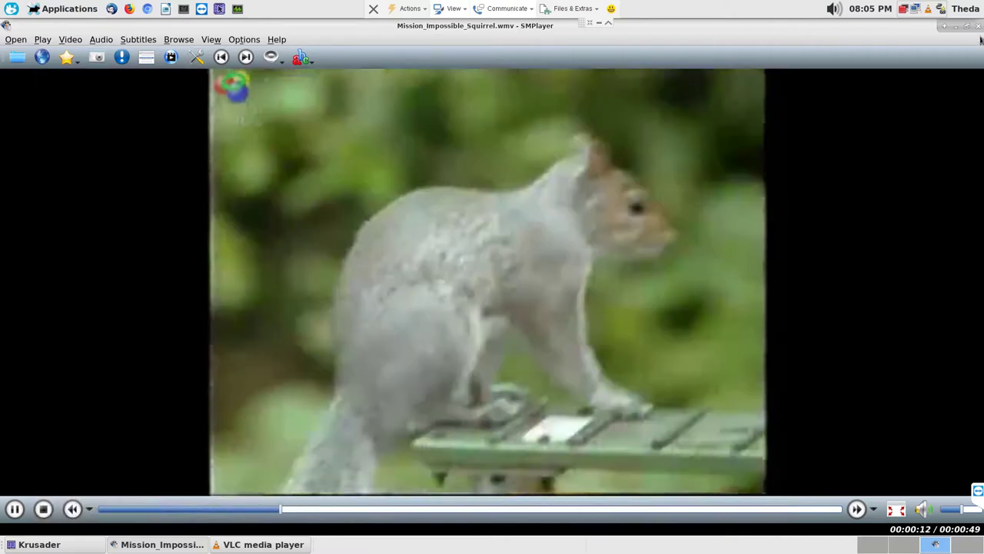
left_click(978, 25)
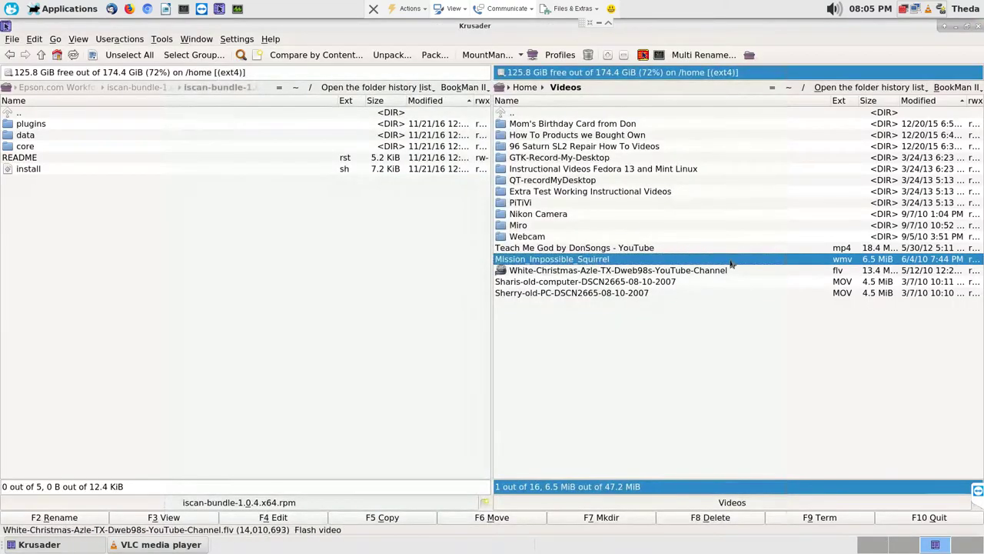
- Open the old-computer MOV video from the Videos folder with its default application and maximize the window
left_click(656, 285)
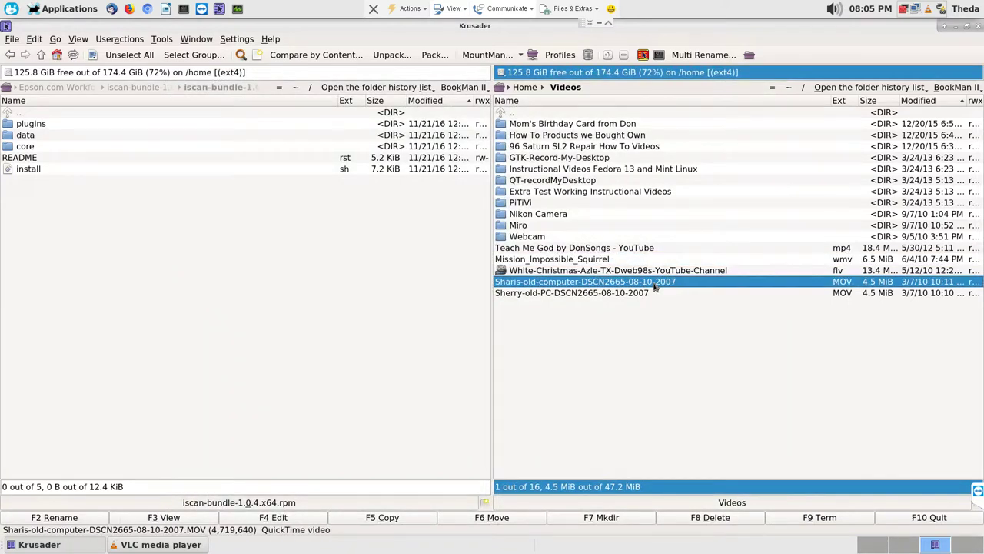
double_click(655, 285)
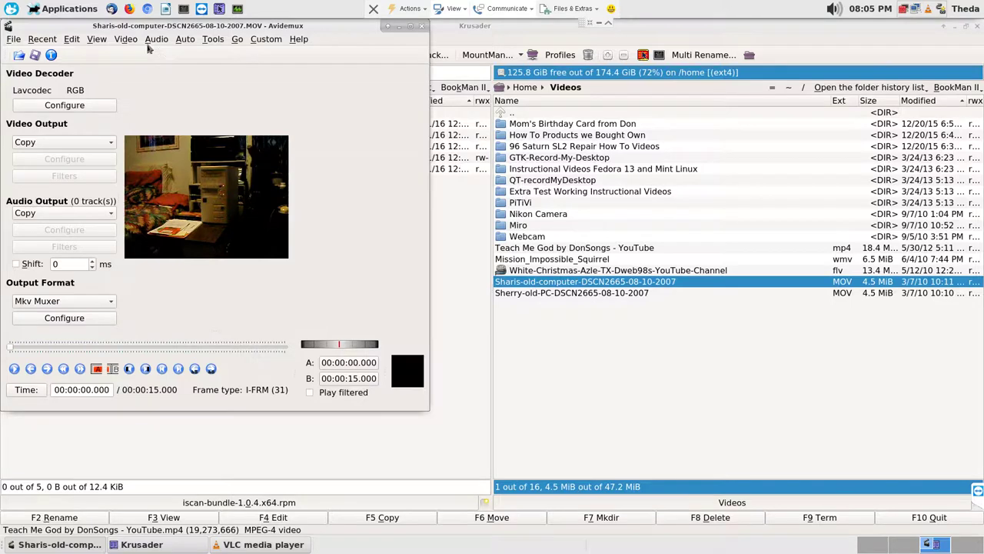
left_click(410, 25)
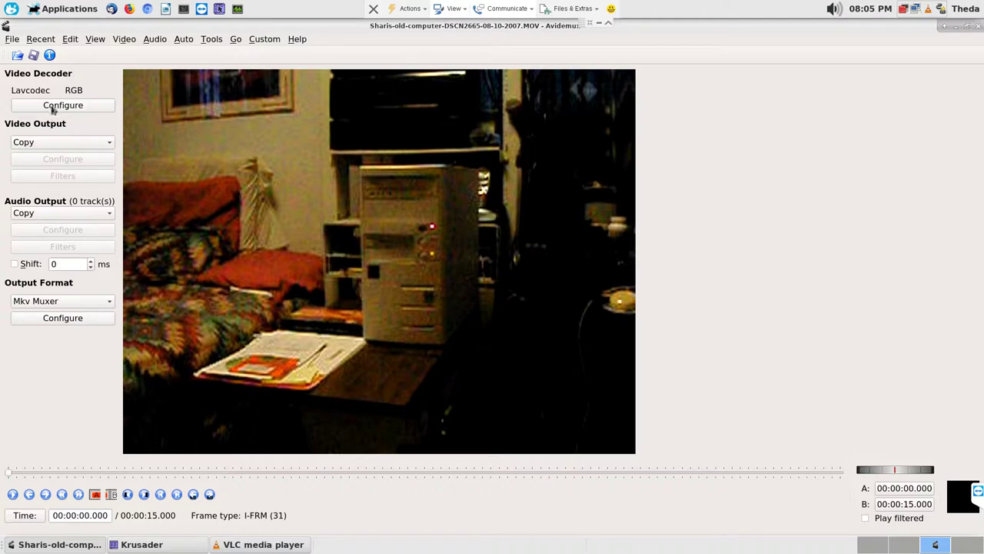
- Check Avidemux's version information and dismiss the About window
left_click(294, 40)
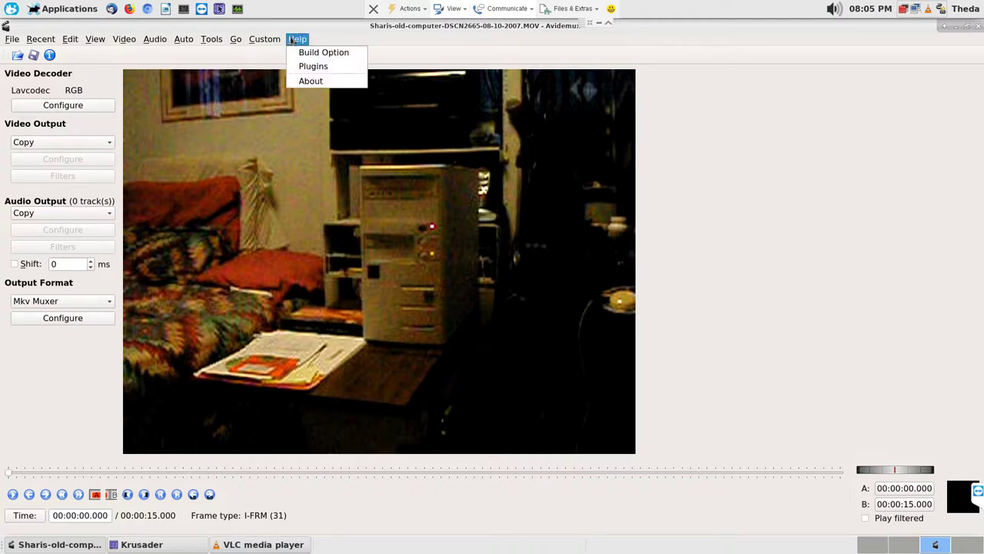
left_click(321, 83)
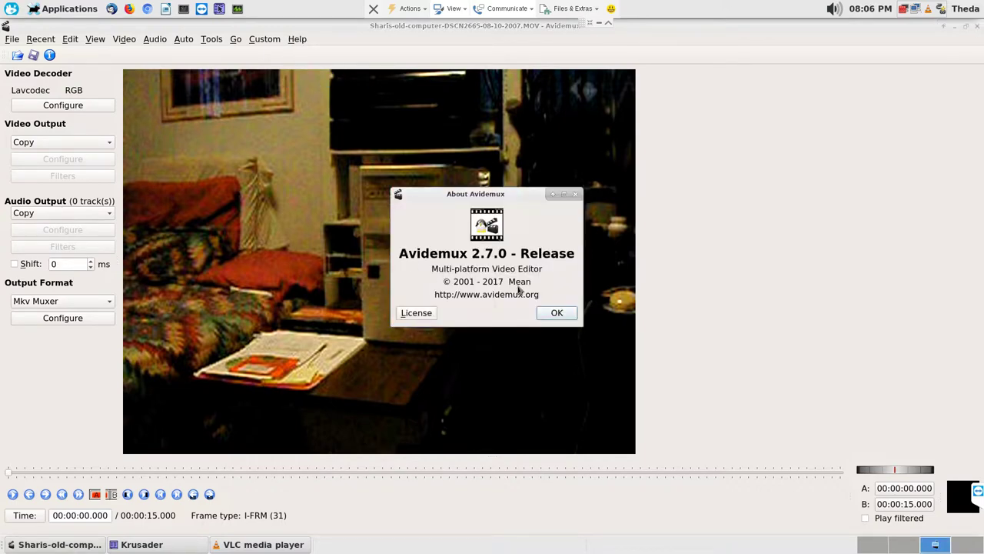
left_click(557, 313)
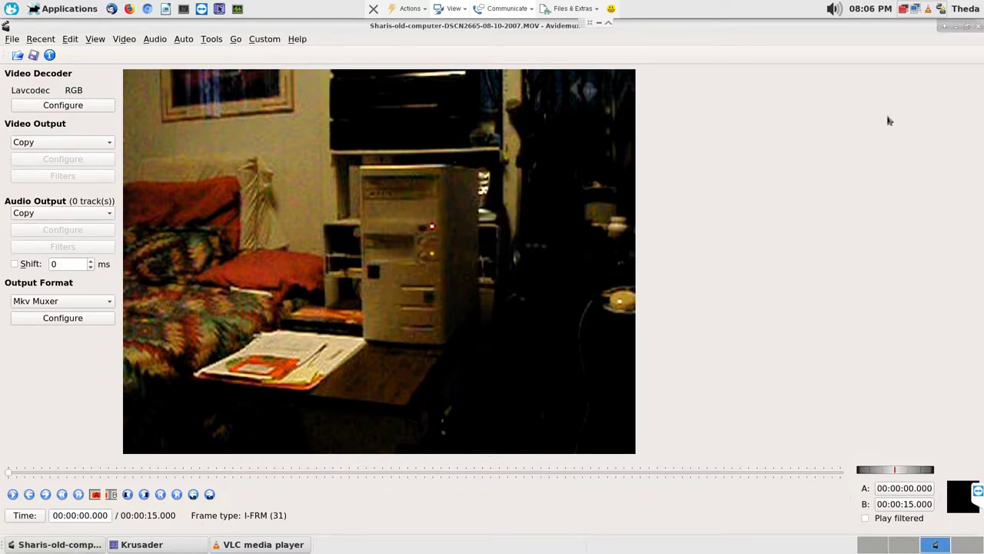
- Close Avidemux and make VLC media player the first-choice application for the file type of the old-computer MOV video
left_click(977, 27)
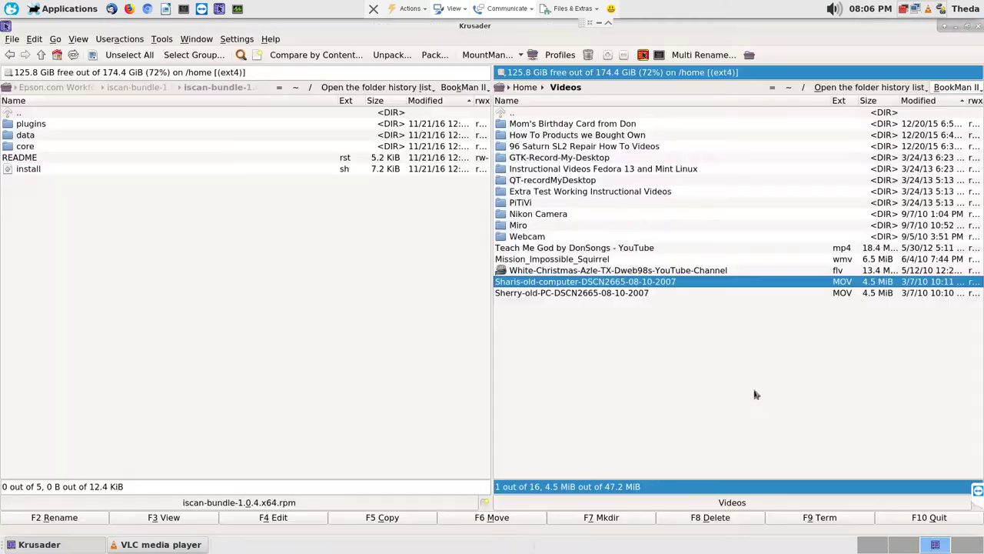
right_click(705, 286)
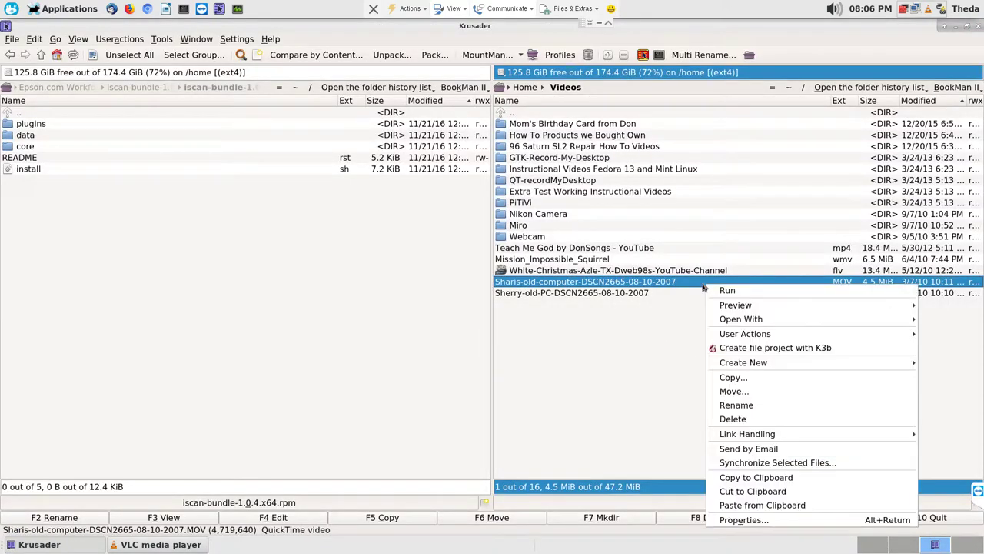
left_click(743, 520)
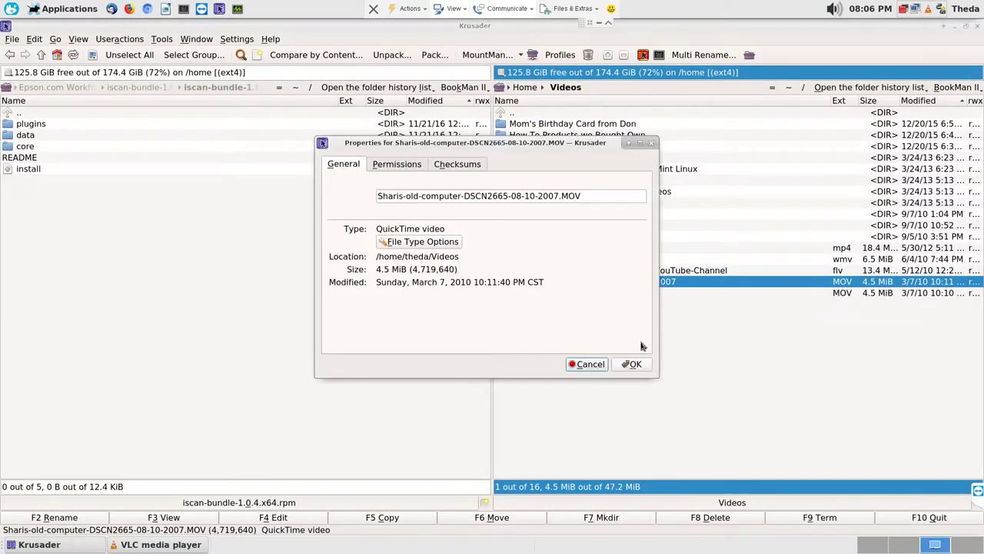
left_click(429, 243)
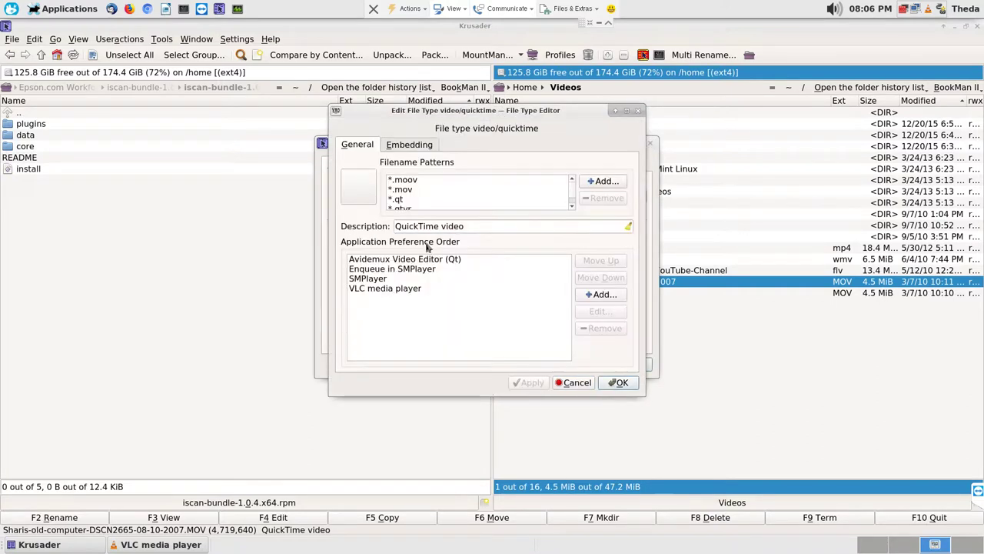
left_click(372, 290)
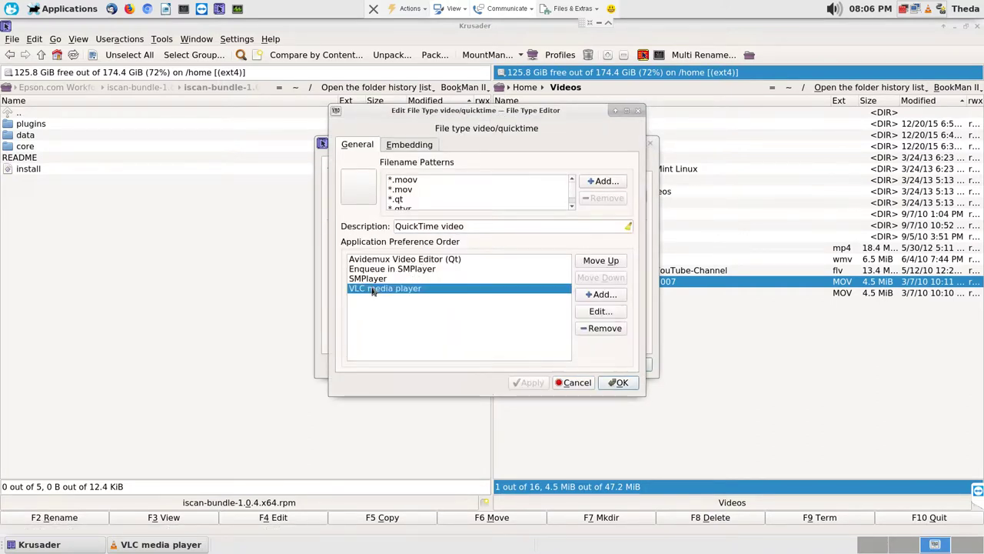
left_click(599, 262)
left_click(599, 262)
left_click(599, 262)
- Rank SMPlayer second and Enqueue in SMPlayer third for QuickTime video, and save the file type and property changes
left_click(381, 290)
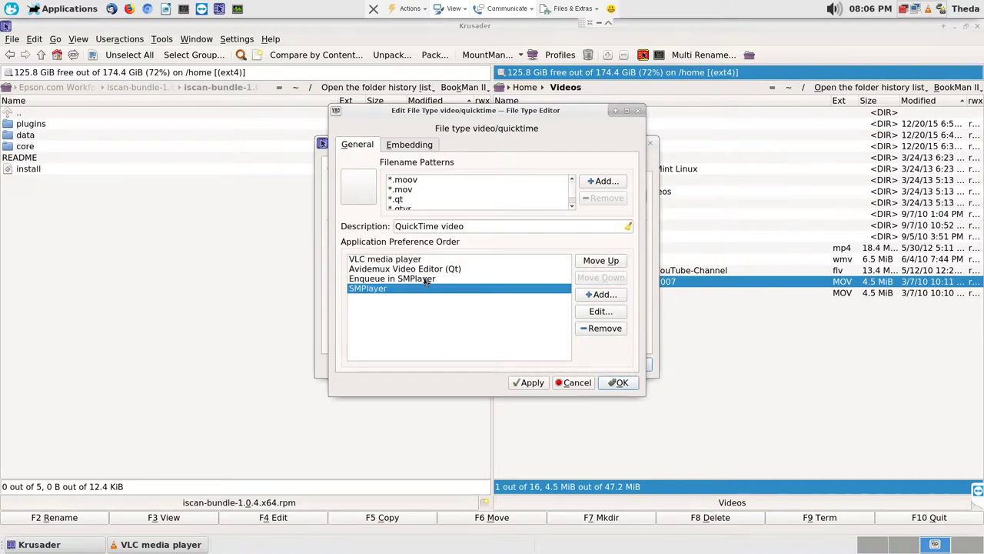
left_click(585, 261)
left_click(583, 263)
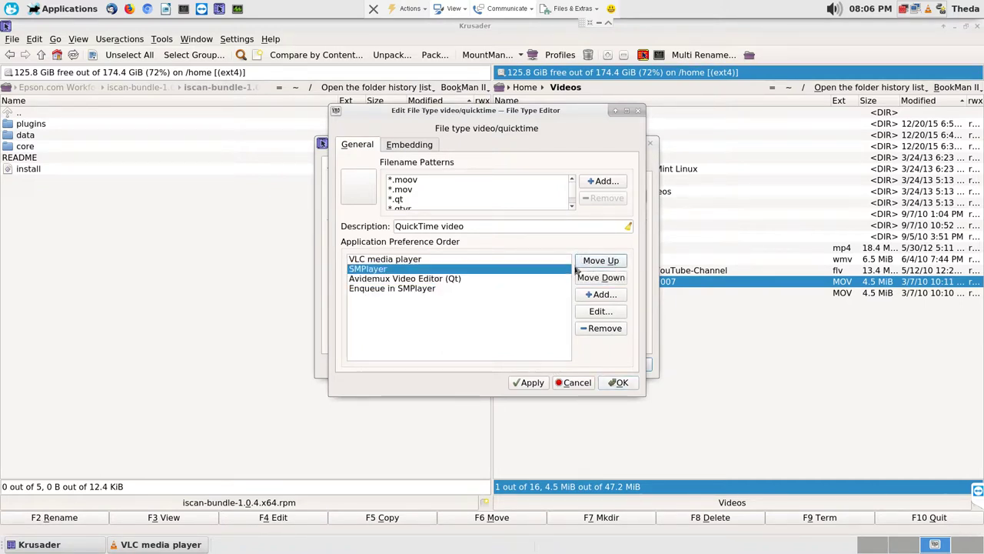
left_click(391, 289)
left_click(604, 262)
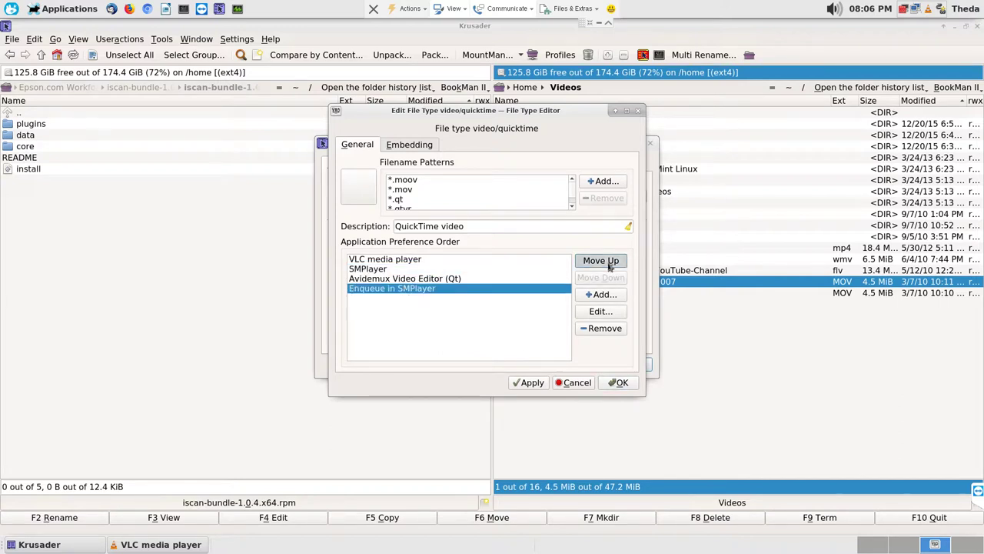
left_click(604, 261)
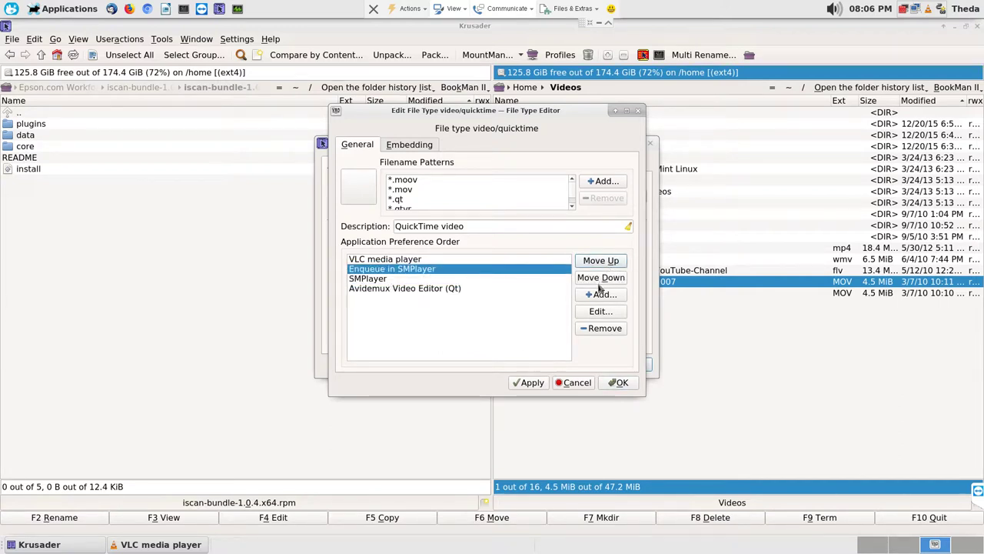
left_click(602, 279)
left_click(620, 382)
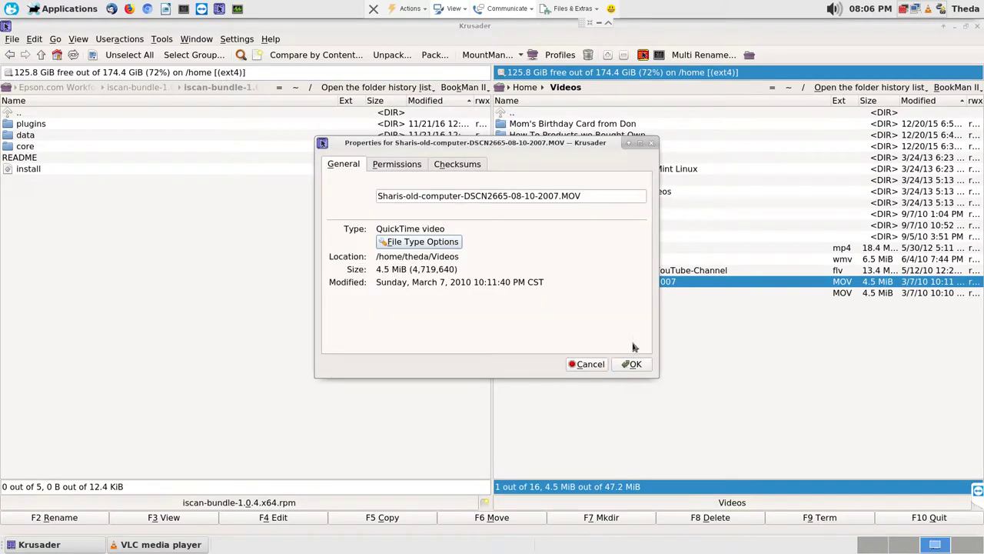
left_click(632, 365)
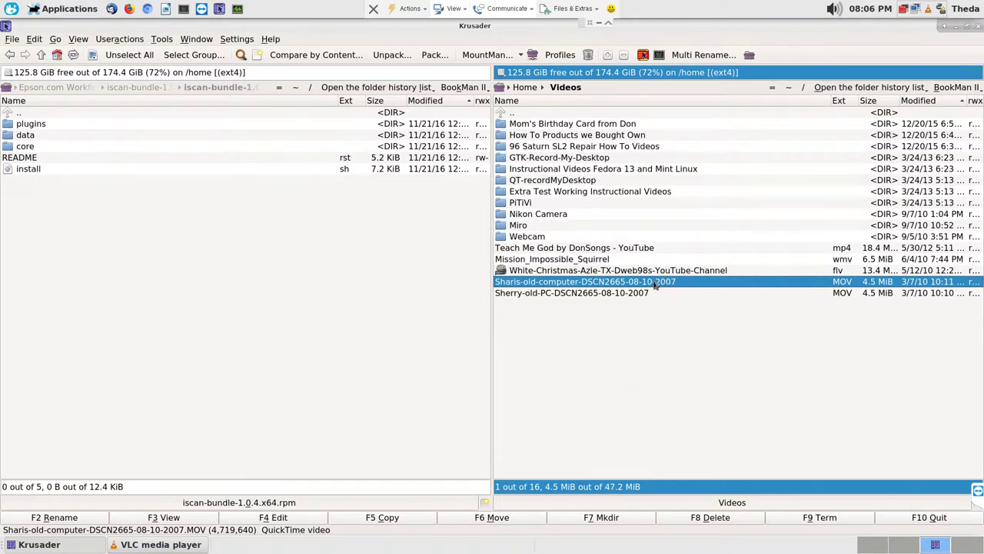
- Switch to VLC media player, play its loaded White-Christmas video to check which file runs, and stop playback
left_click(187, 548)
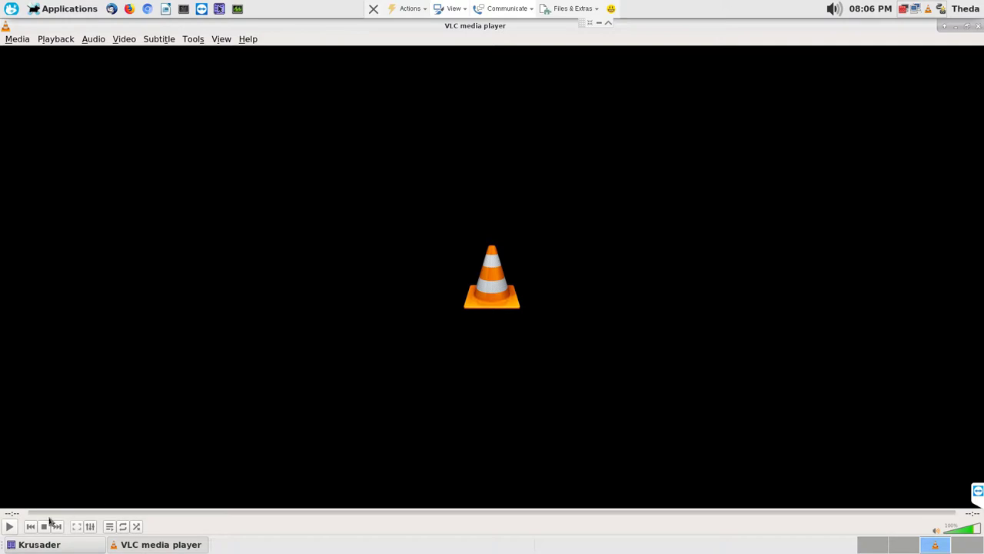
left_click(10, 526)
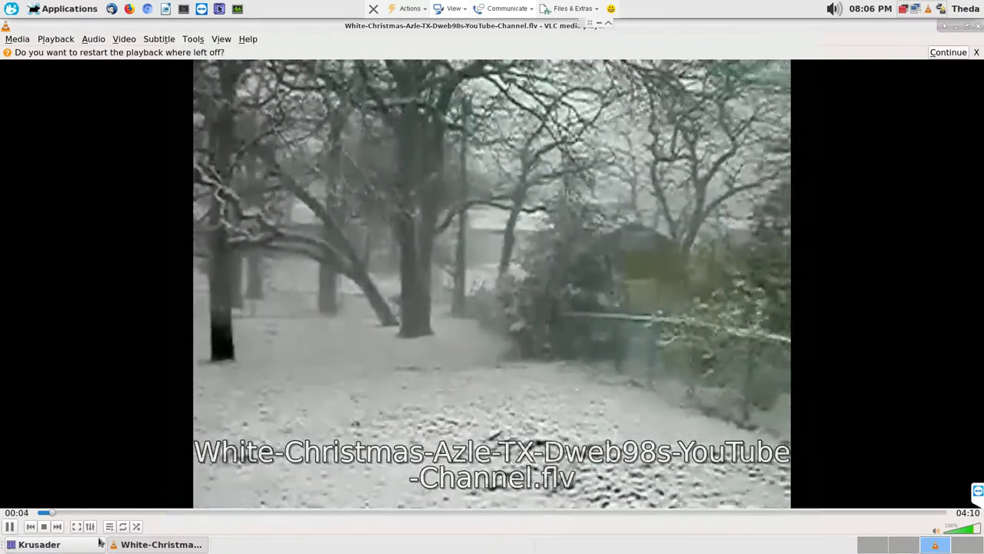
left_click(77, 543)
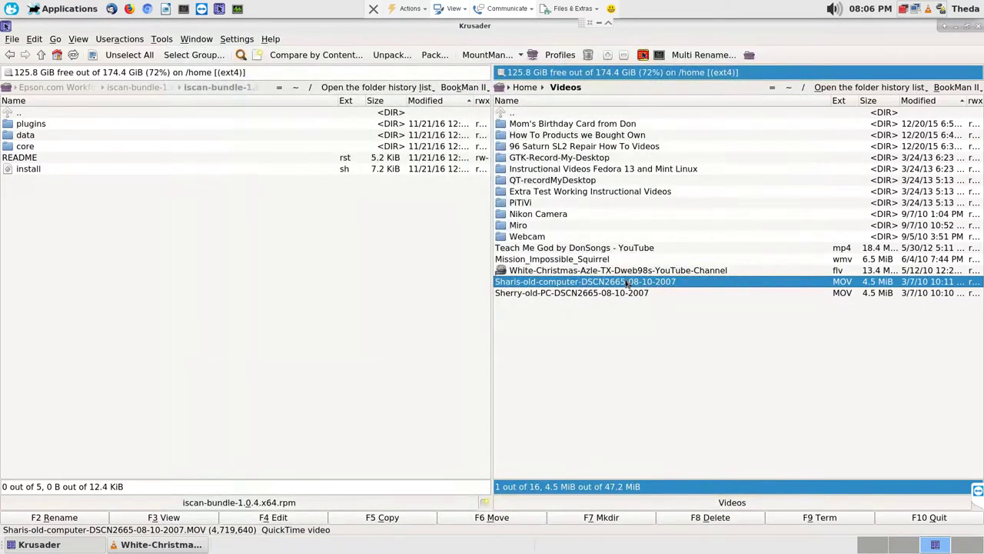
left_click(158, 544)
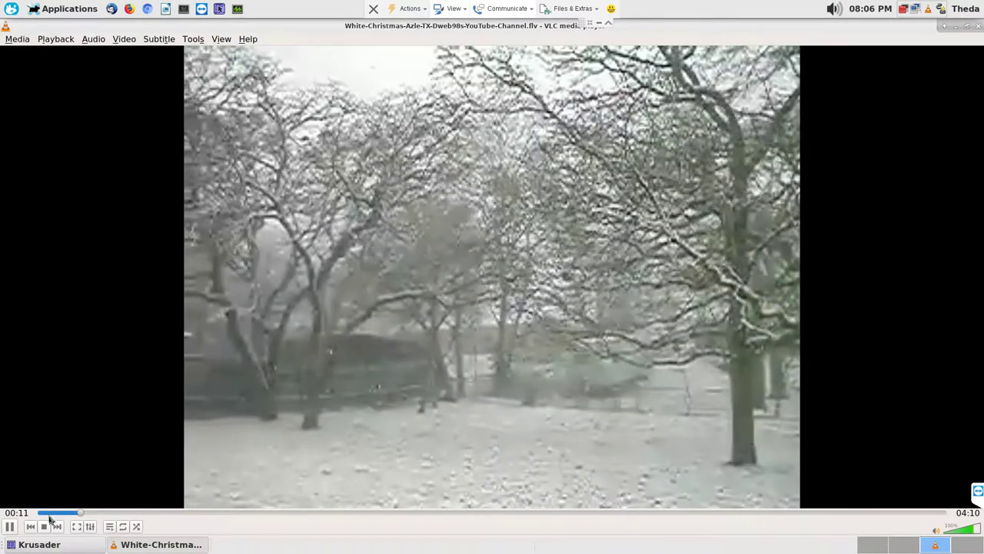
left_click(43, 526)
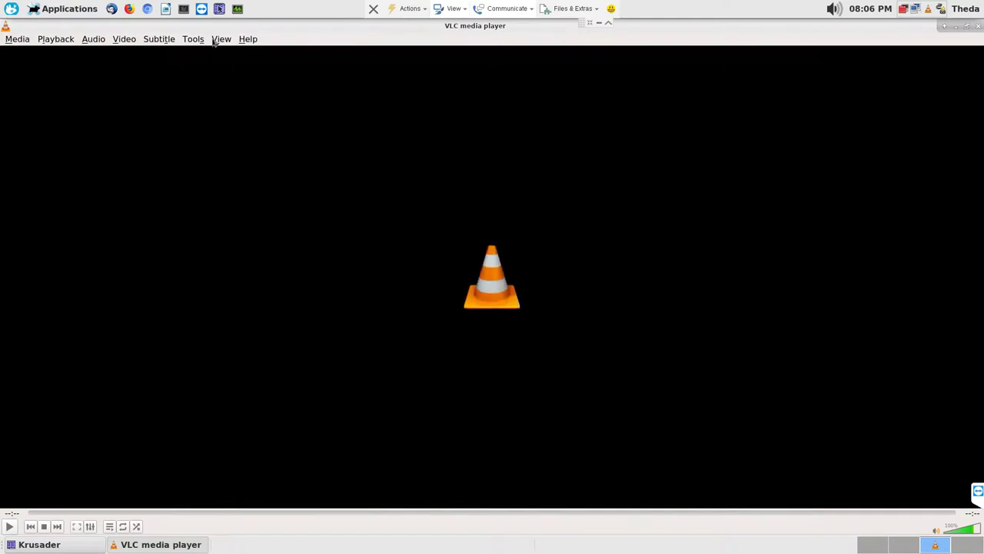
- Disable enqueuing items into the playlist in one instance mode in the VLC preferences and save them
left_click(195, 40)
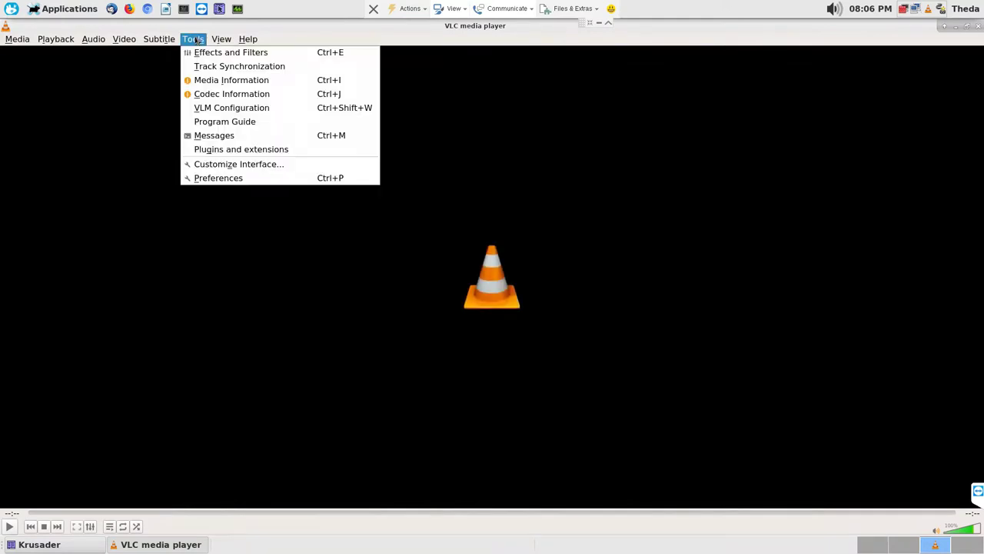
left_click(222, 179)
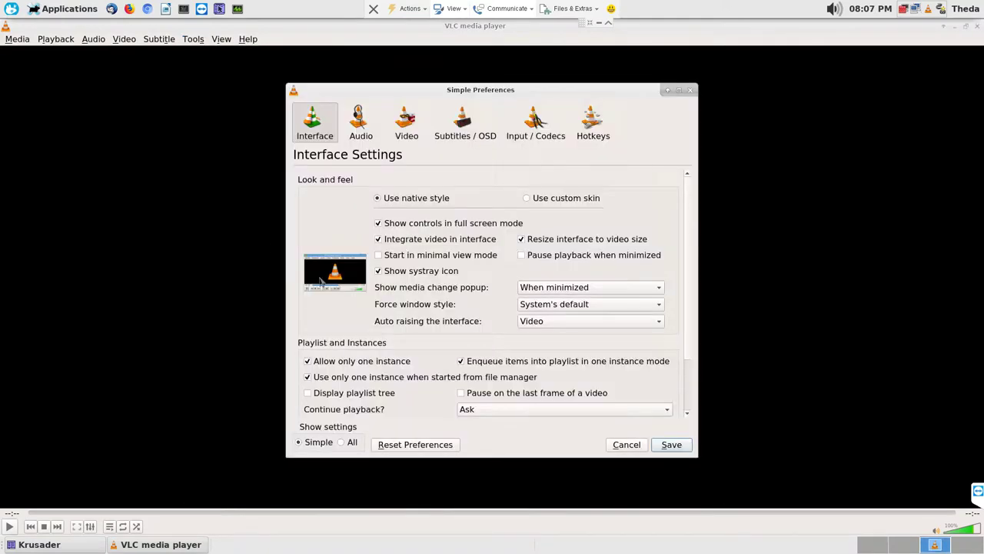
left_click(463, 362)
left_click(672, 445)
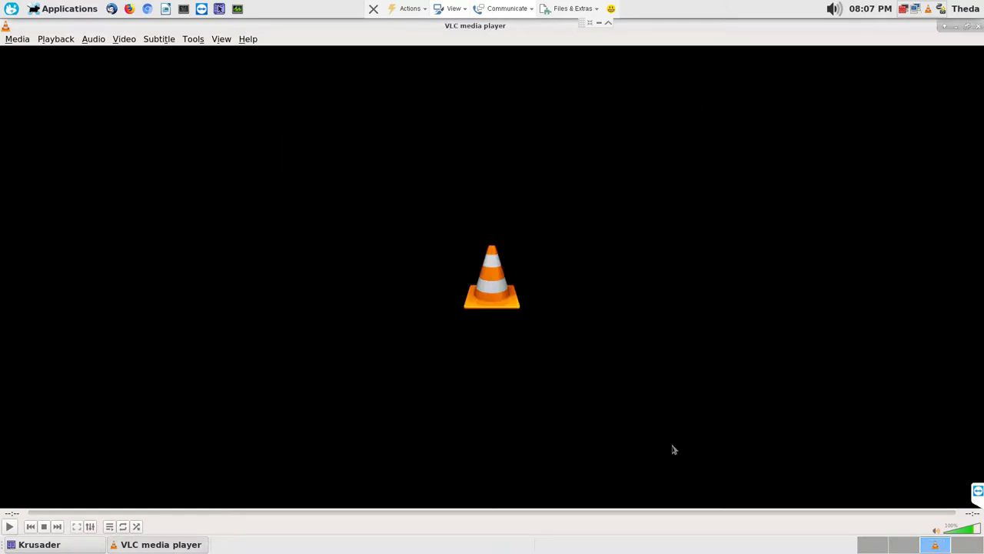
- Switch to Krusader, open the old-computer MOV video, and check its playback in VLC media player
left_click(86, 544)
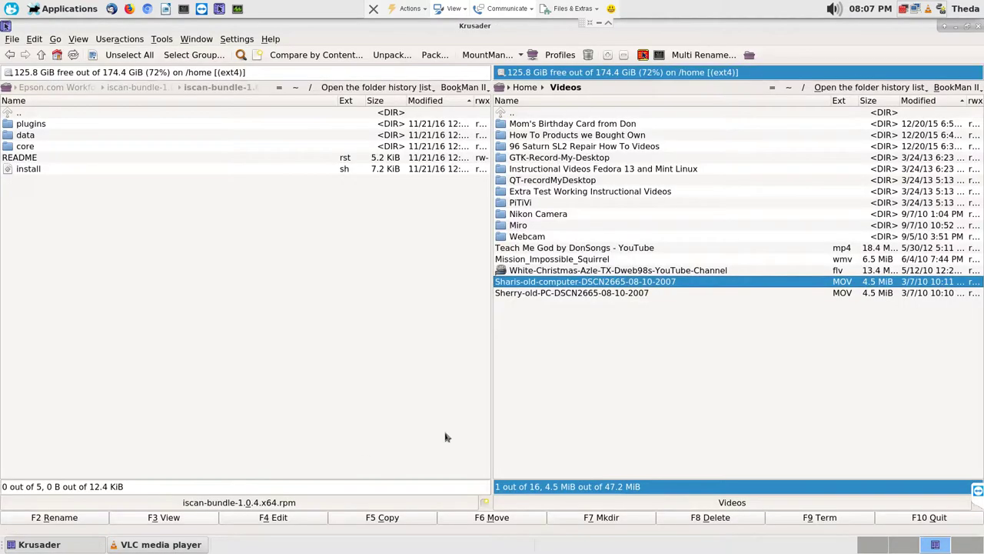
double_click(680, 282)
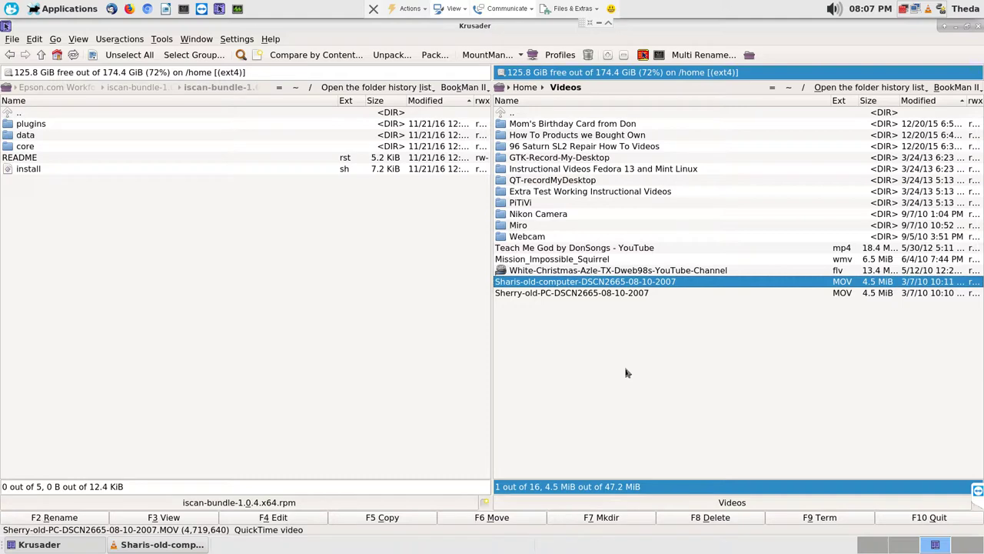
left_click(183, 544)
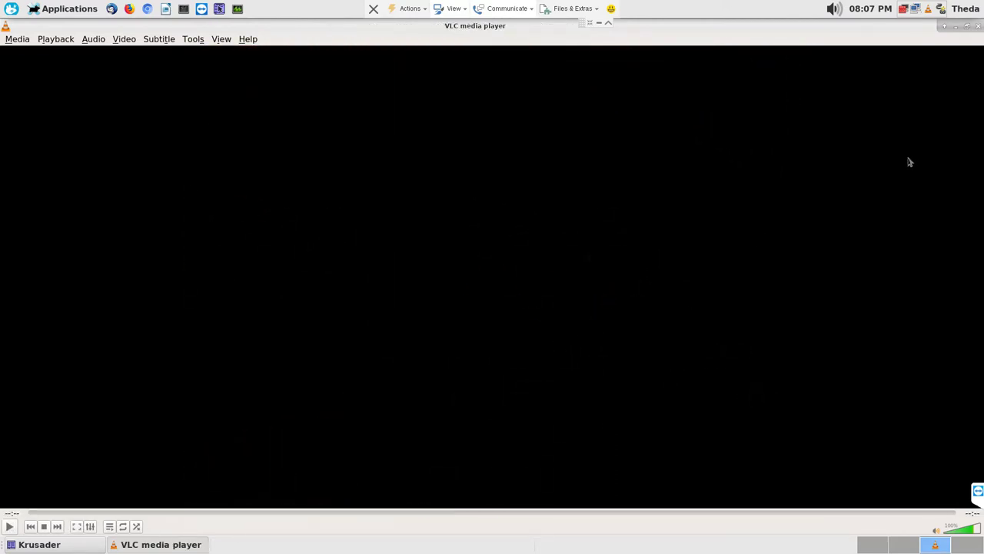
- Return to Krusader, open the new-PC intro OGV video in the Webcam folder, and close the Pragha Music Player window
left_click(50, 544)
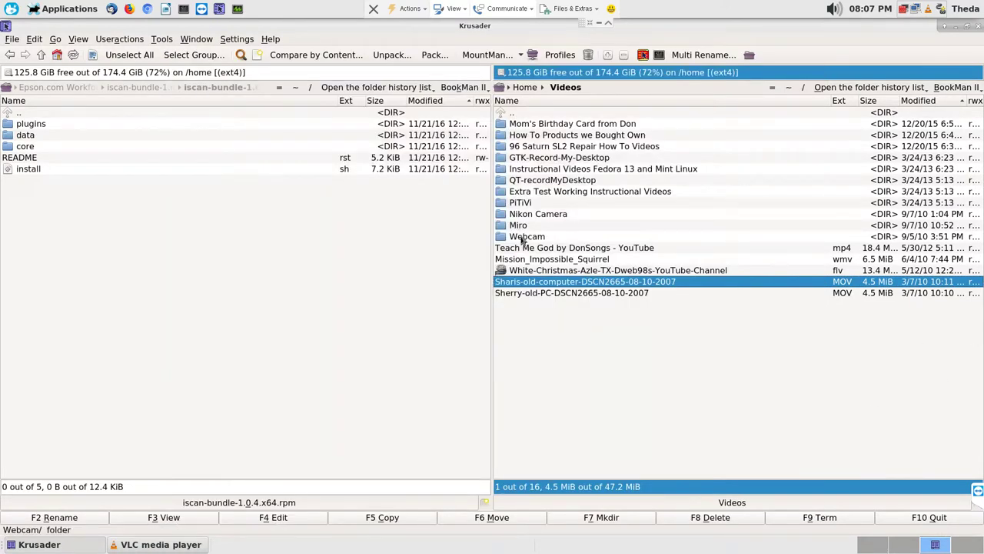
double_click(522, 238)
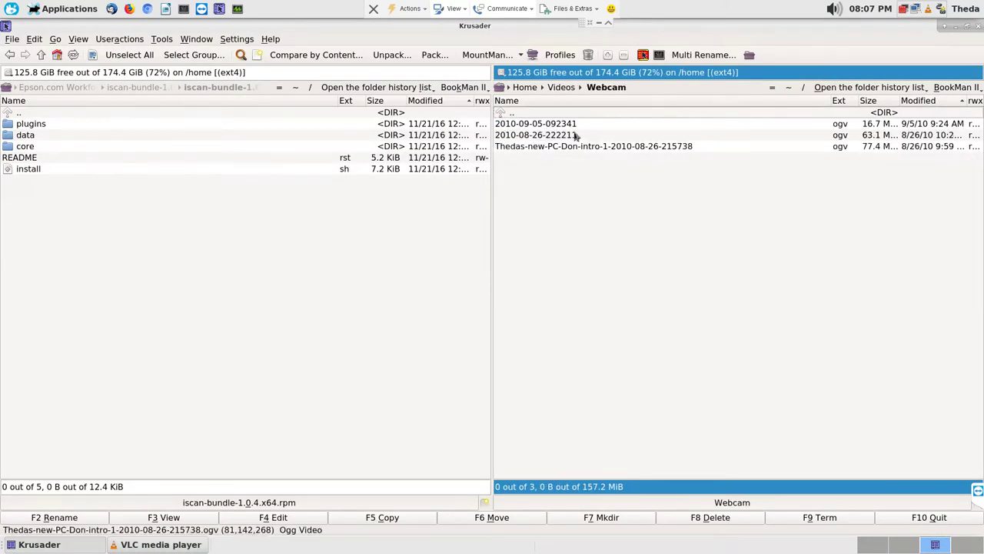
left_click(569, 146)
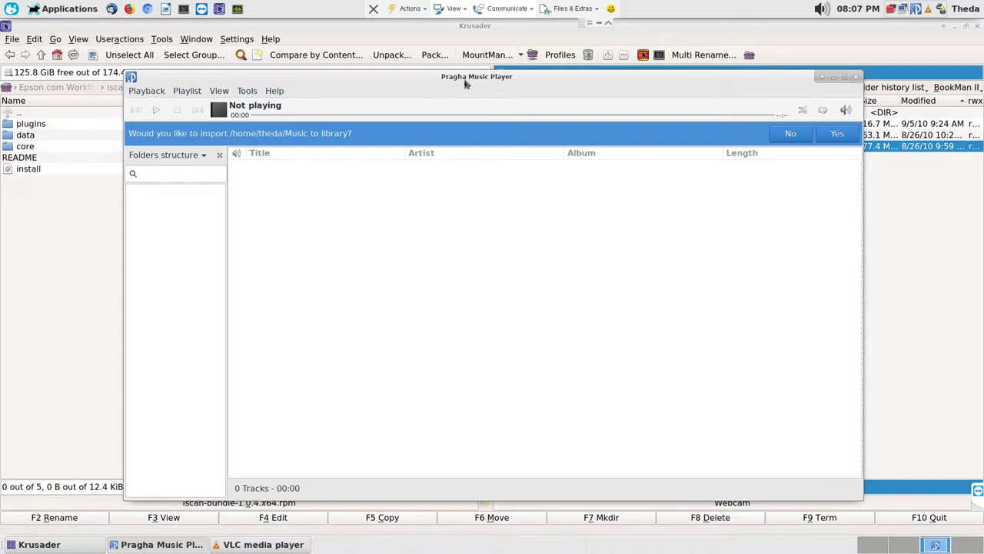
left_click(855, 77)
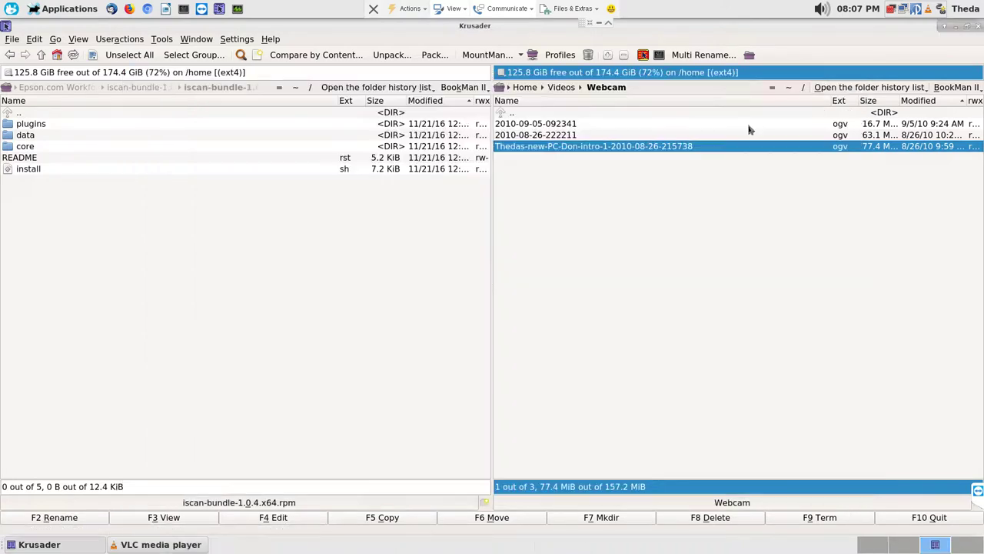
- Make VLC media player the first-choice application for the Ogg Video file type of the new-PC intro video and save
right_click(661, 148)
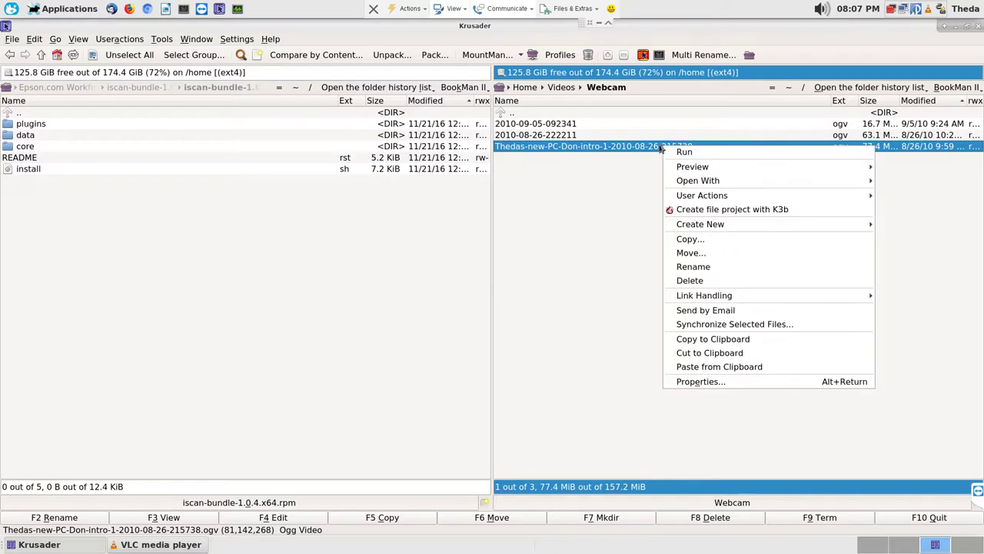
left_click(699, 381)
left_click(442, 243)
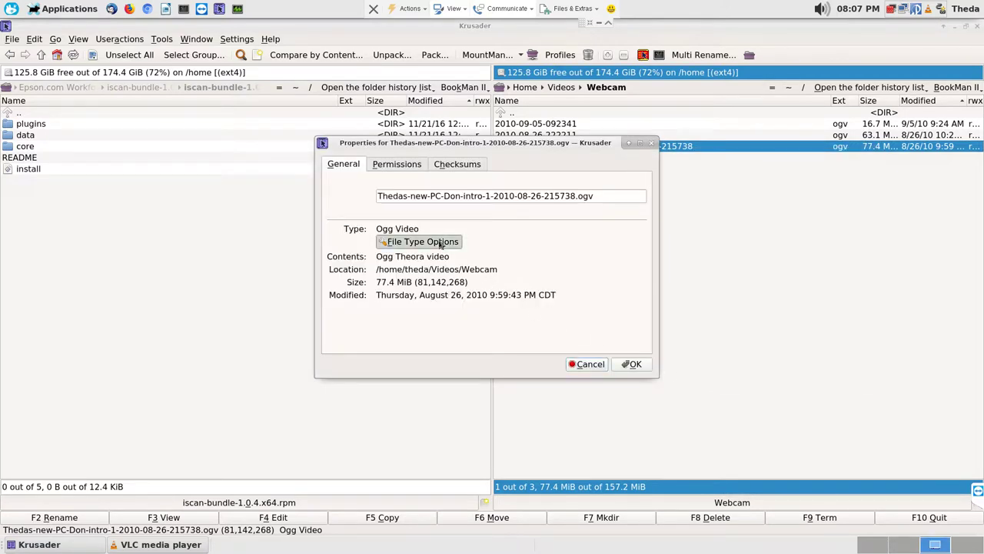
left_click(412, 281)
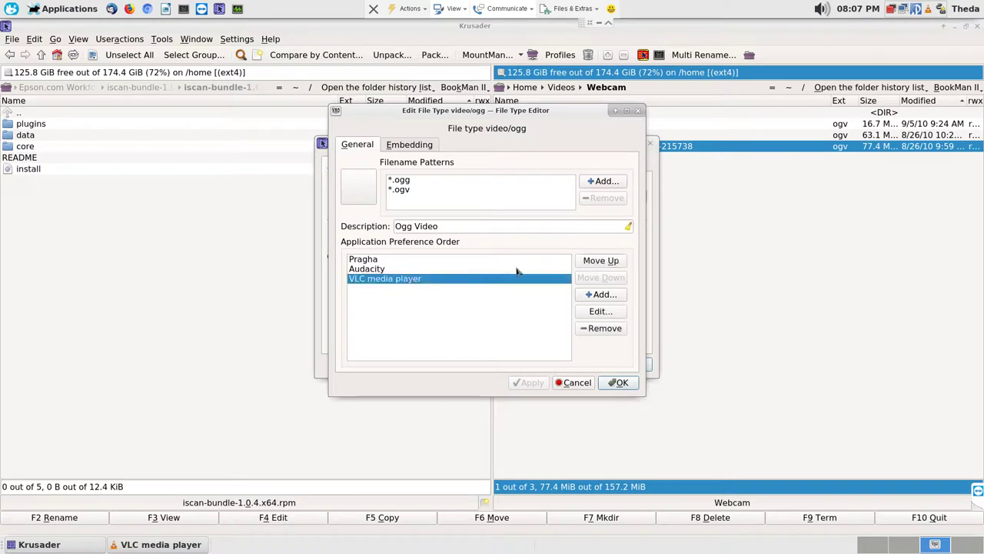
left_click(607, 261)
left_click(607, 262)
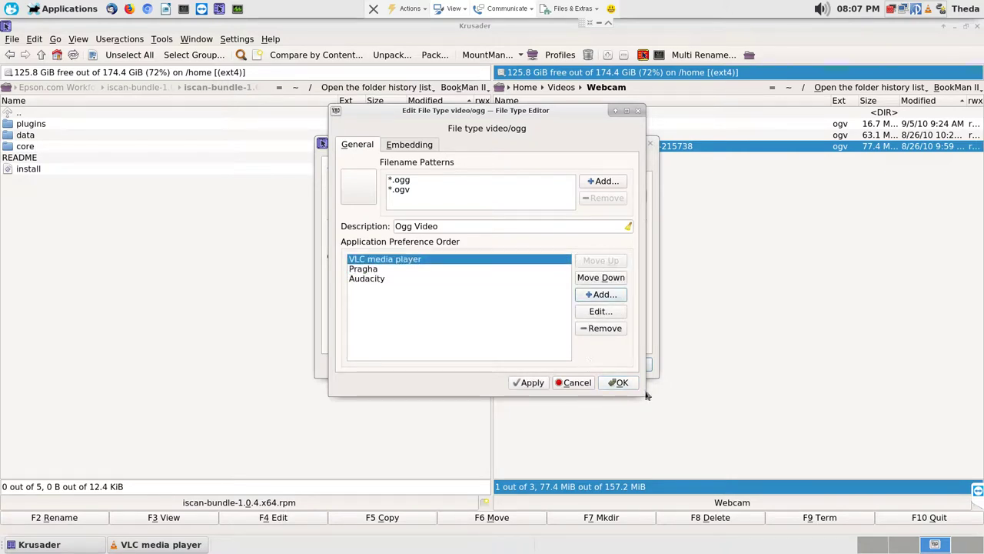
left_click(619, 382)
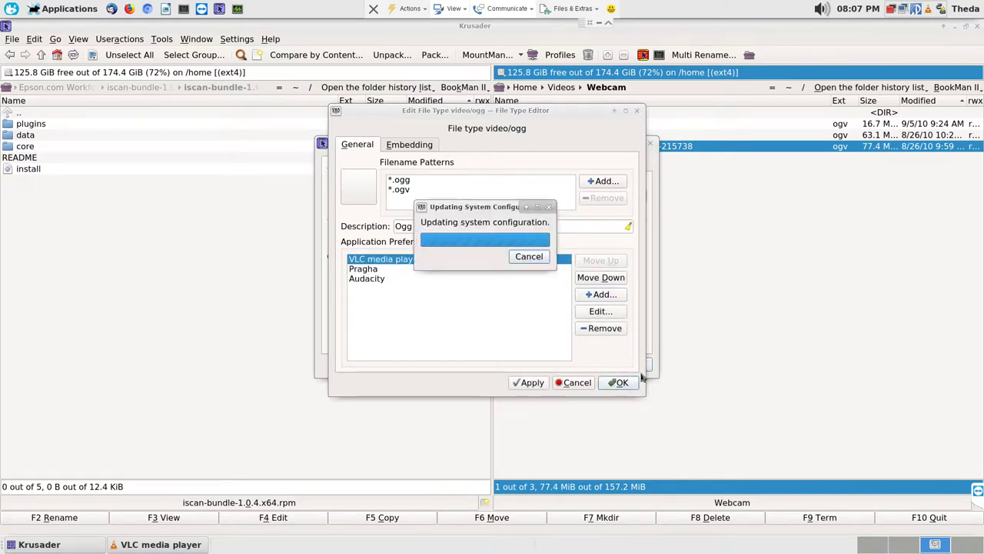
left_click(634, 366)
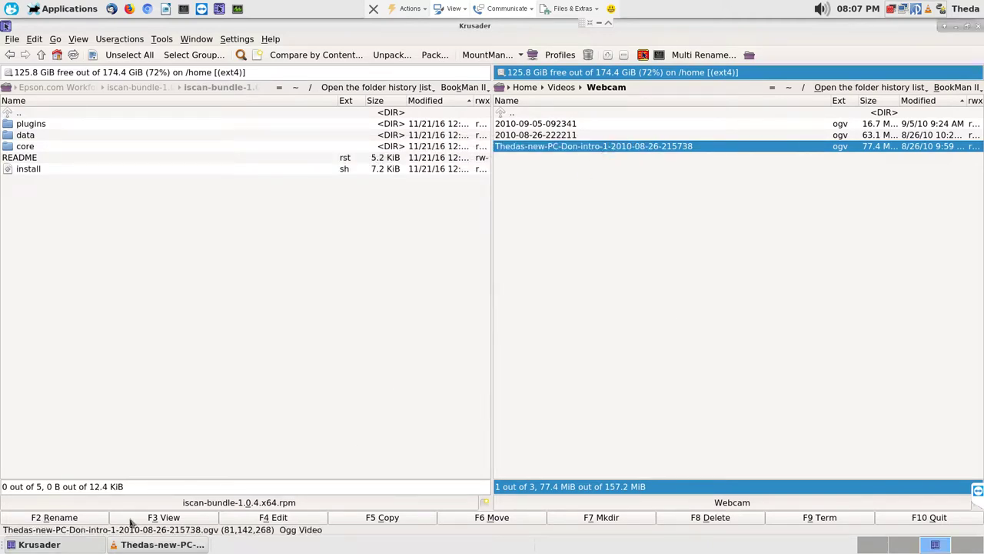
- Check the new-PC intro video's playback in VLC media player, stop it, and return to Krusader
left_click(153, 546)
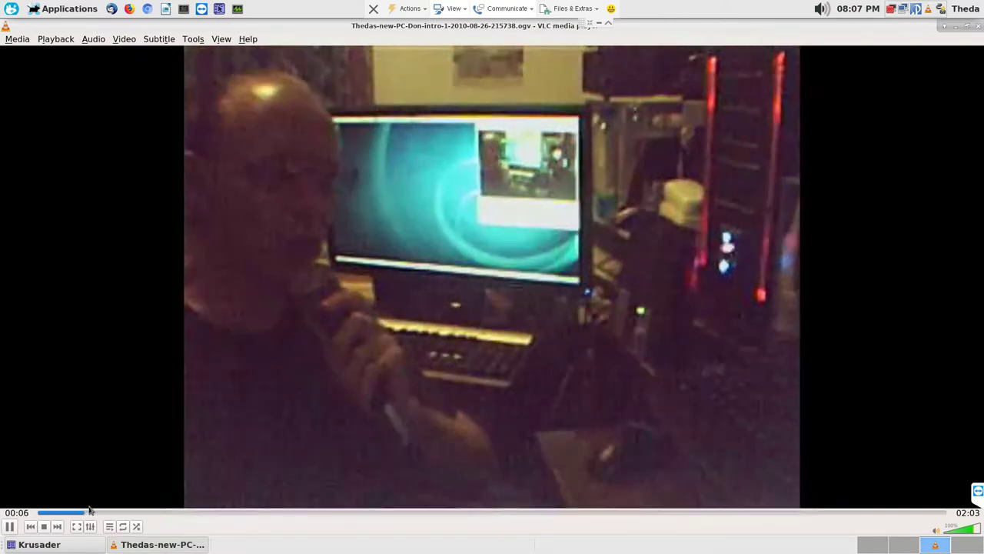
left_click(46, 528)
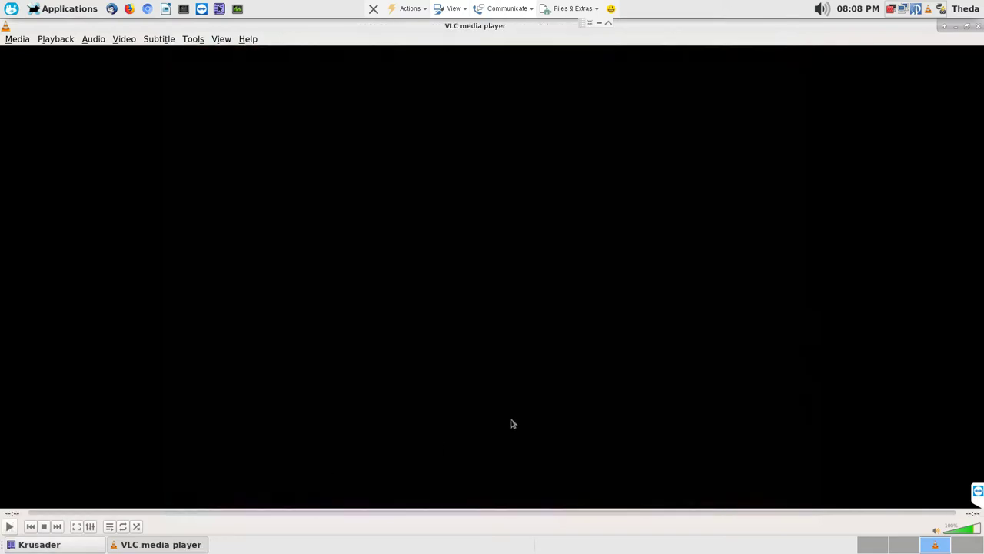
key("alt+Tab")
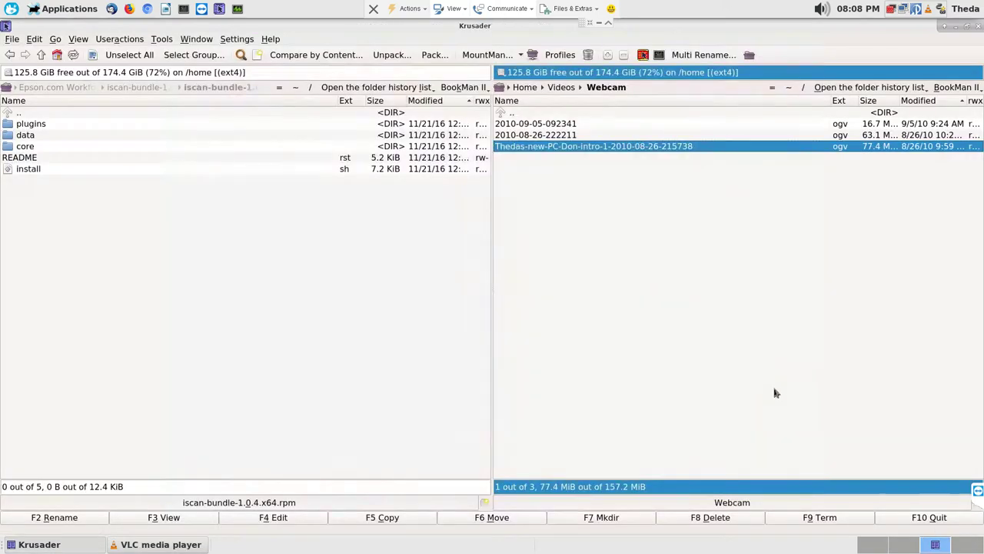
- Return to the Videos folder, open the Mom's Birthday Card folder, and slightly widen the Ext column
double_click(557, 114)
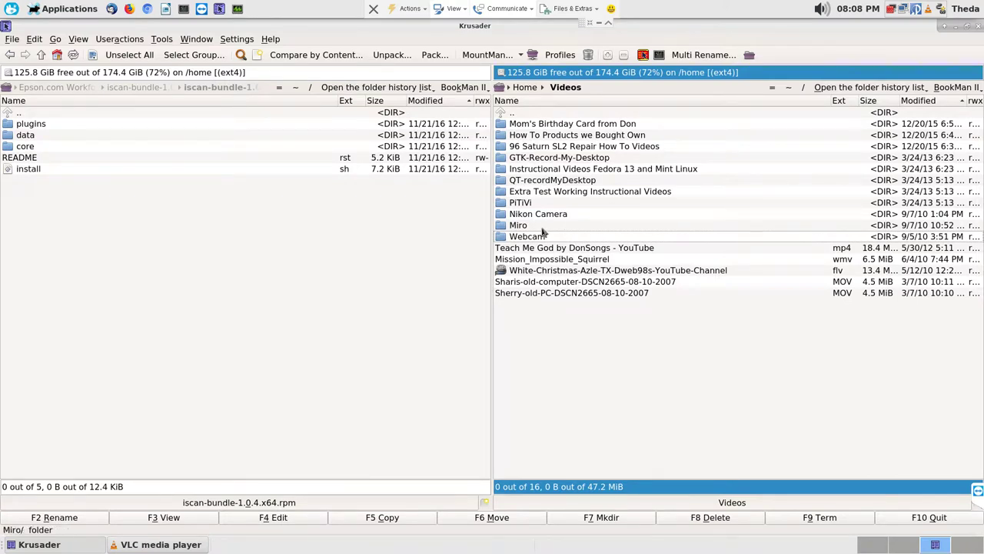
left_click(534, 127)
double_click(570, 124)
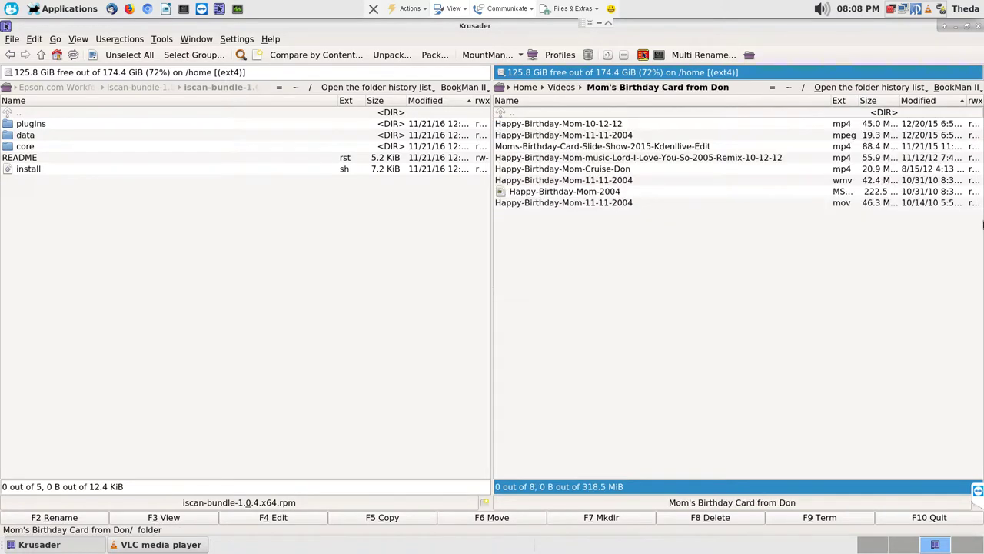
key("Down")
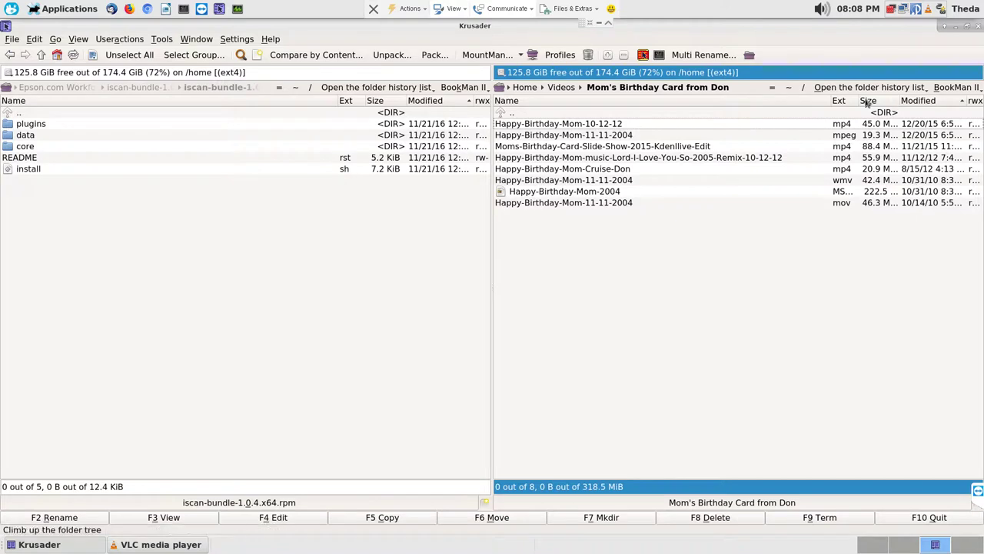
left_click_drag(857, 100, 865, 100)
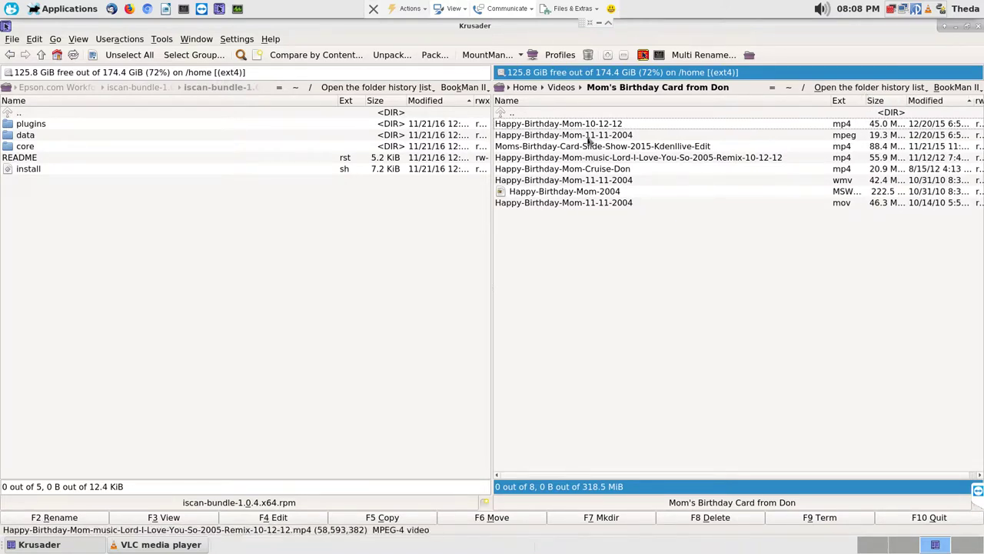
- Open the Happy-Birthday-Mom-10-12-12 MP4 video, check its playback in VLC media player, and stop it
left_click(589, 125)
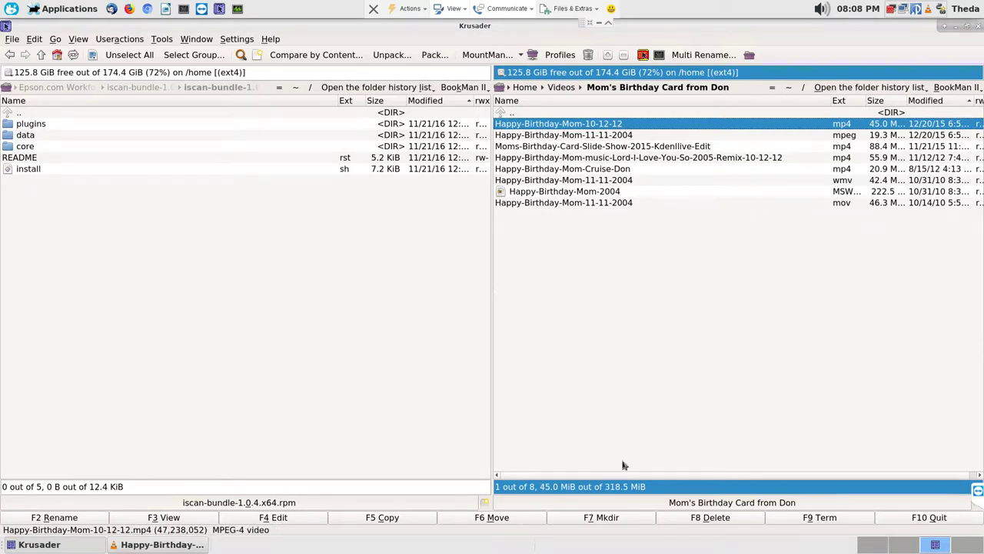
left_click(187, 546)
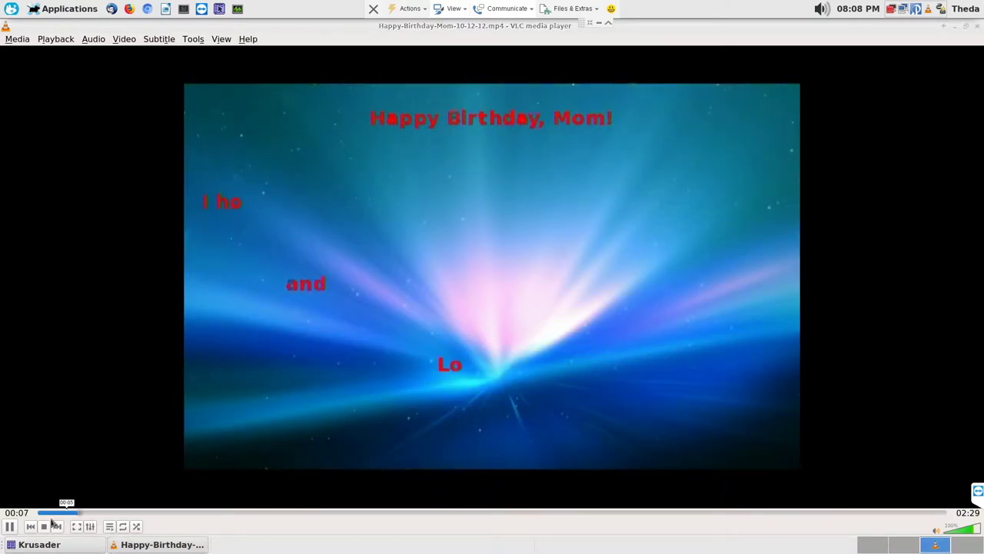
left_click(44, 527)
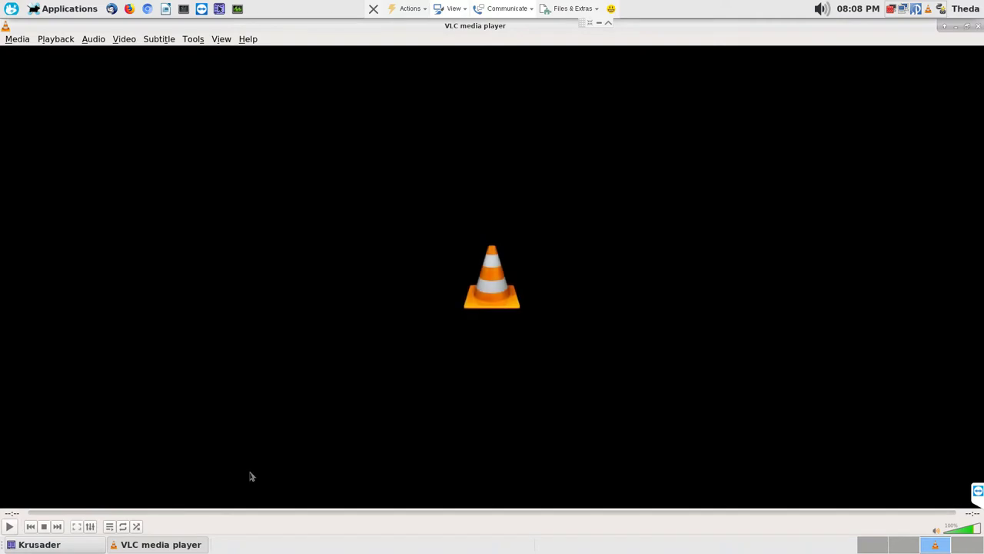
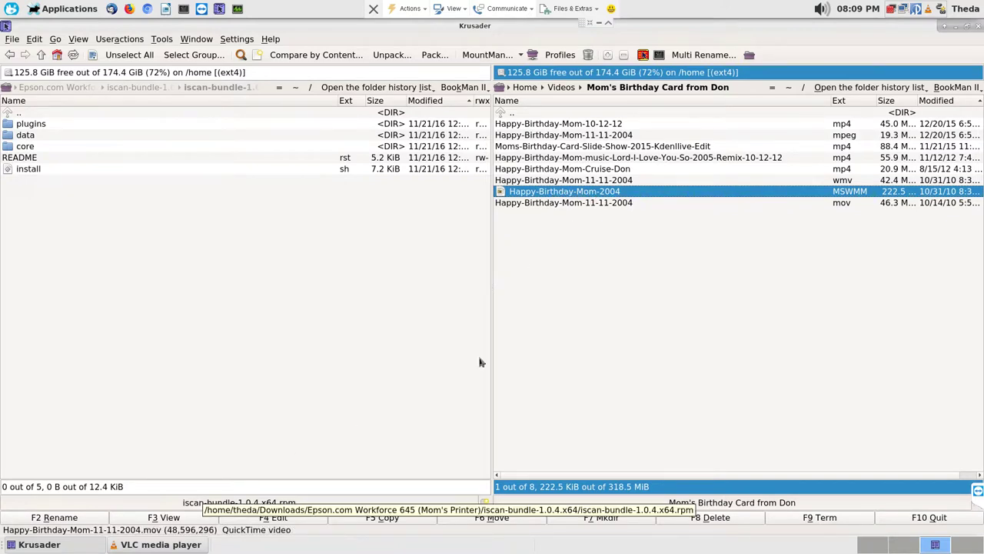
double_click(606, 194)
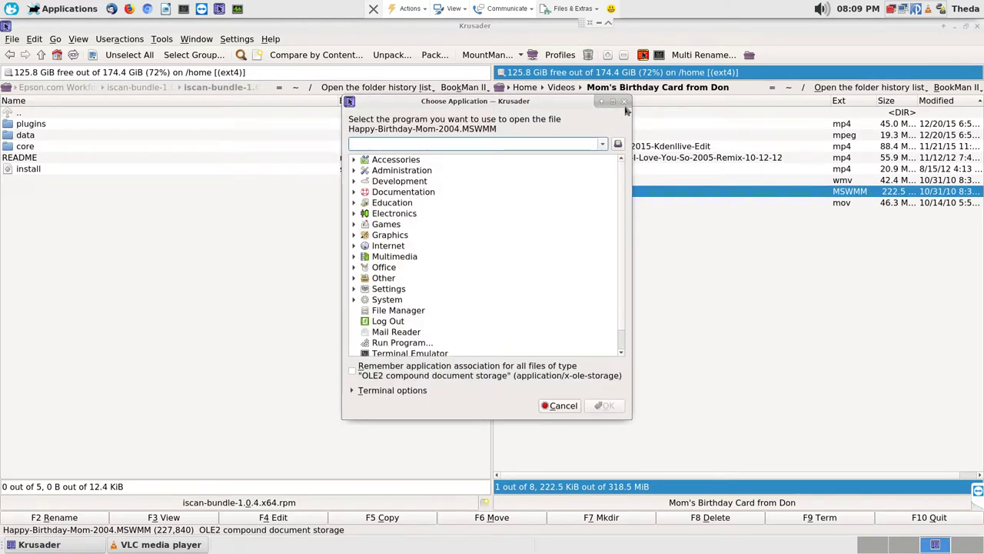
key("Escape")
right_click(607, 195)
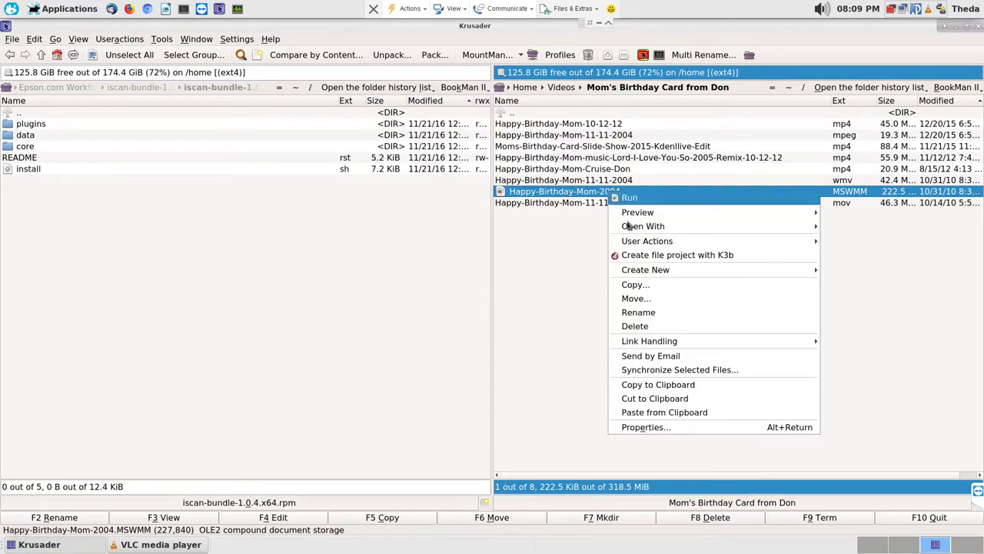
left_click(927, 286)
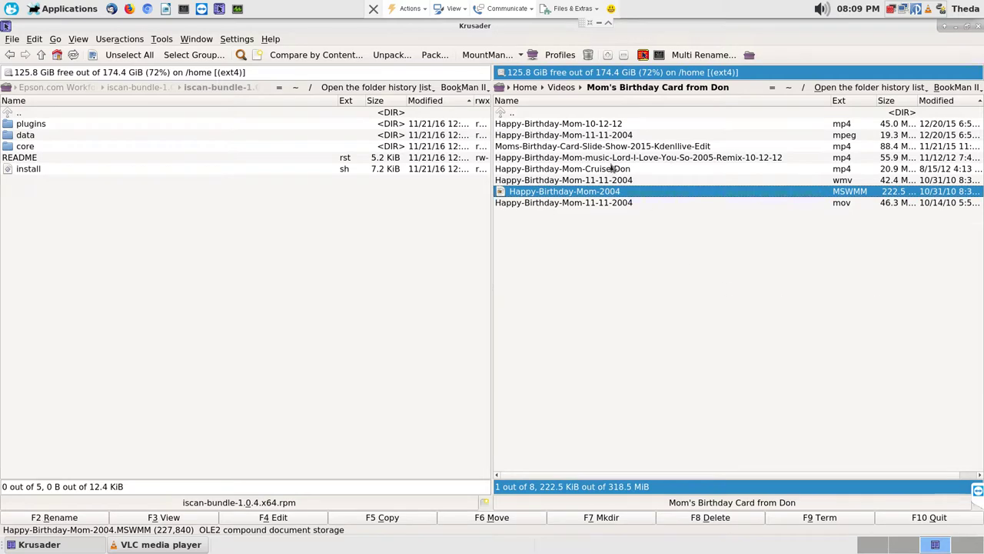
- Open the How To Products we Bought Own folder in Videos, then widen the Size column and narrow the Name column
double_click(565, 114)
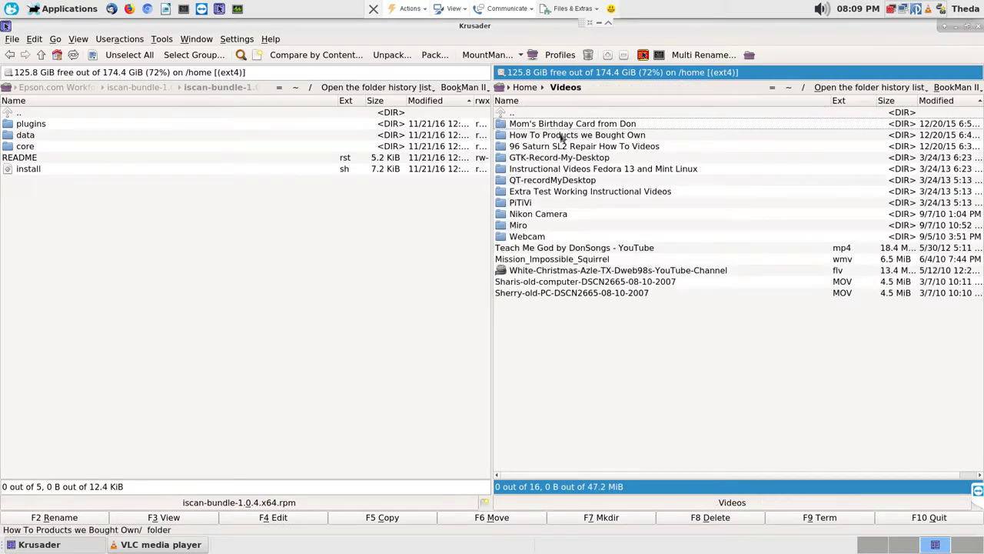
double_click(560, 136)
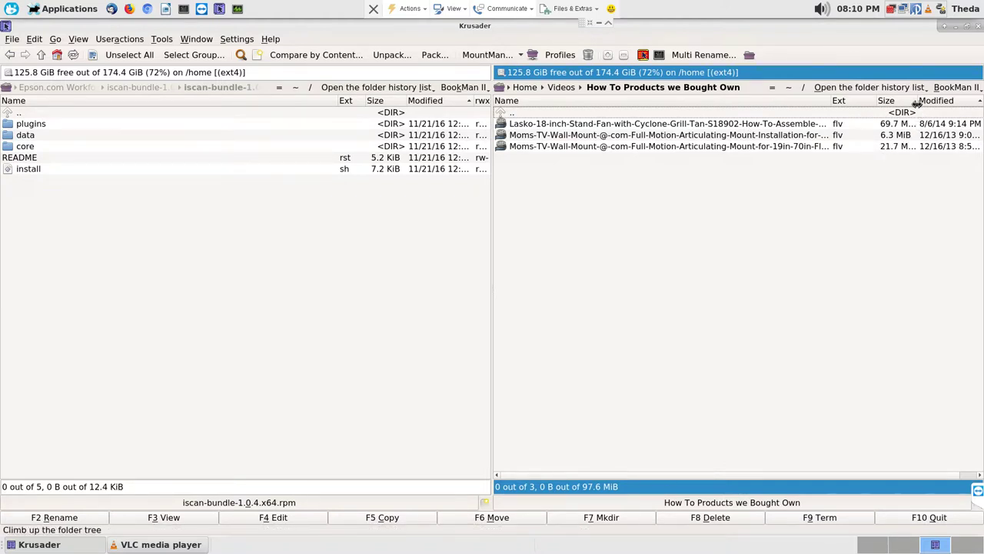
left_click_drag(919, 103, 930, 102)
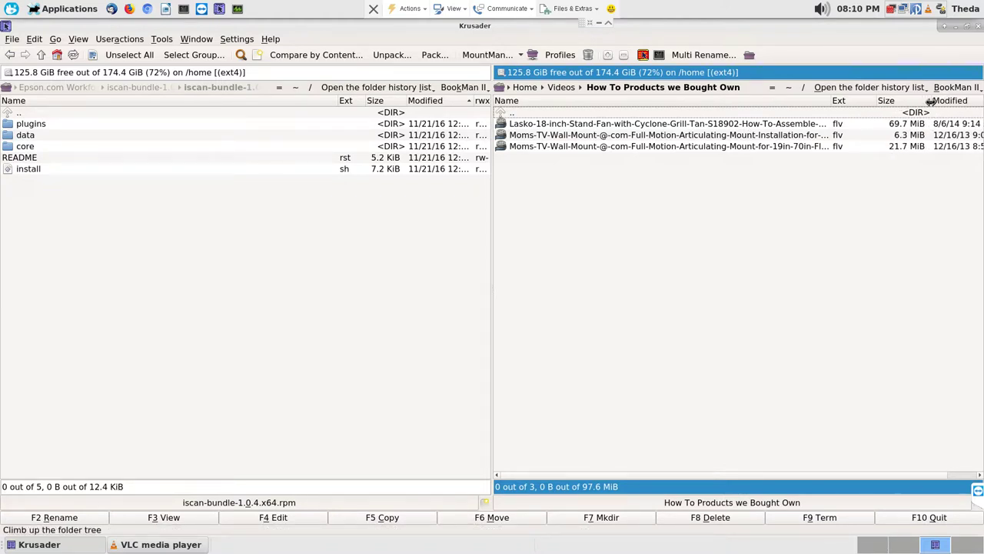
left_click_drag(828, 100, 817, 102)
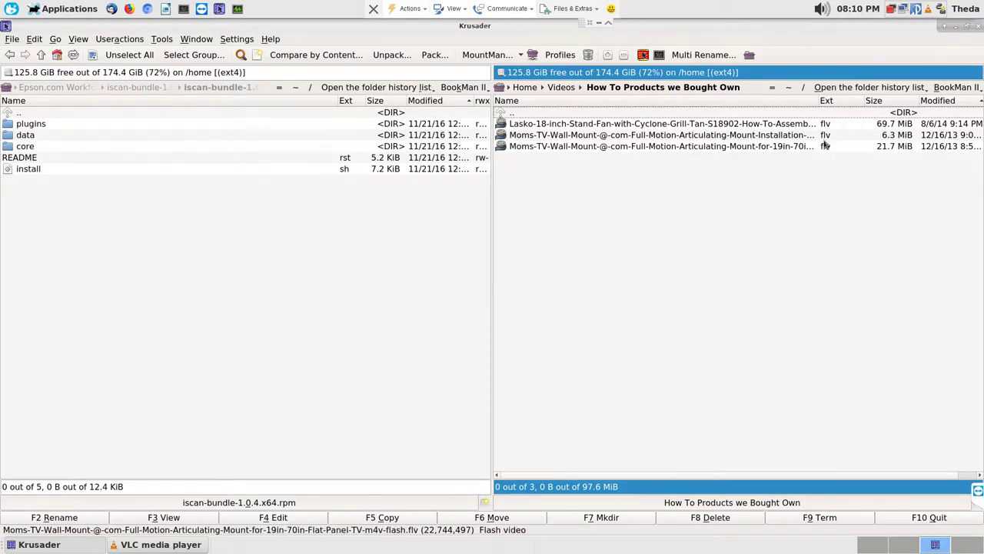
- Go back to Videos and open the 96 Saturn SL2 Repair How To Videos folder
double_click(566, 117)
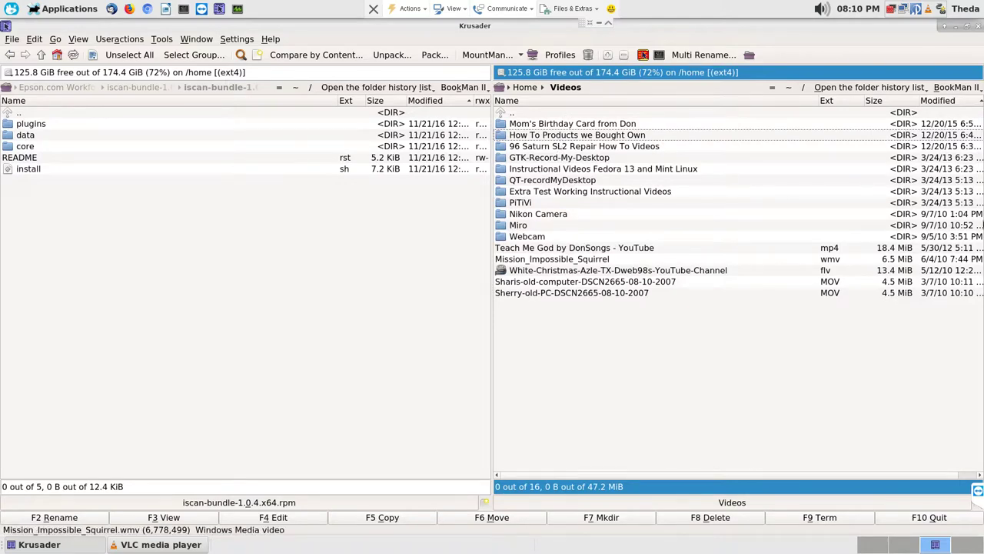
left_click(585, 147)
key("Return")
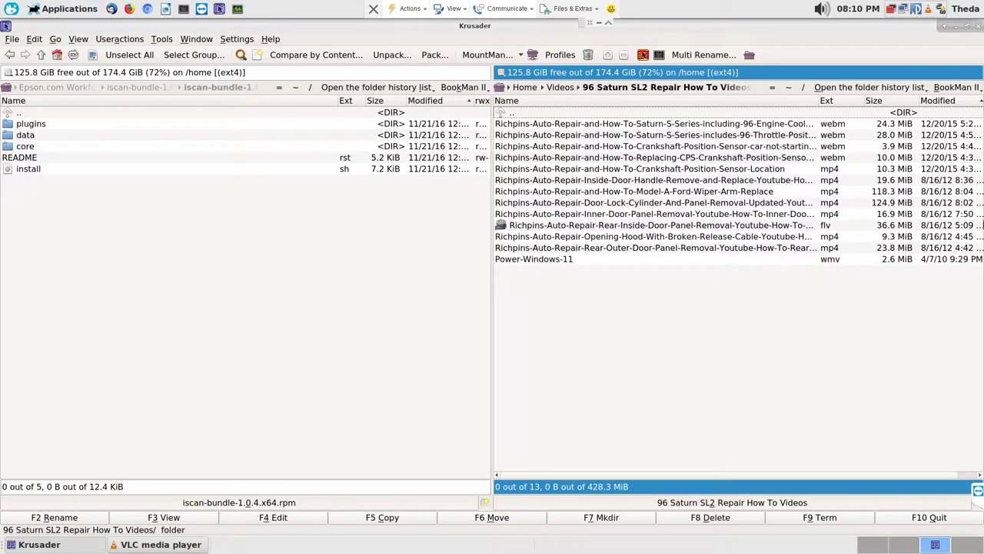
- Play the Saturn engine coolant temperature sensor WebM video in VLC media player, stop it after checking, and return to Krusader
key("Down")
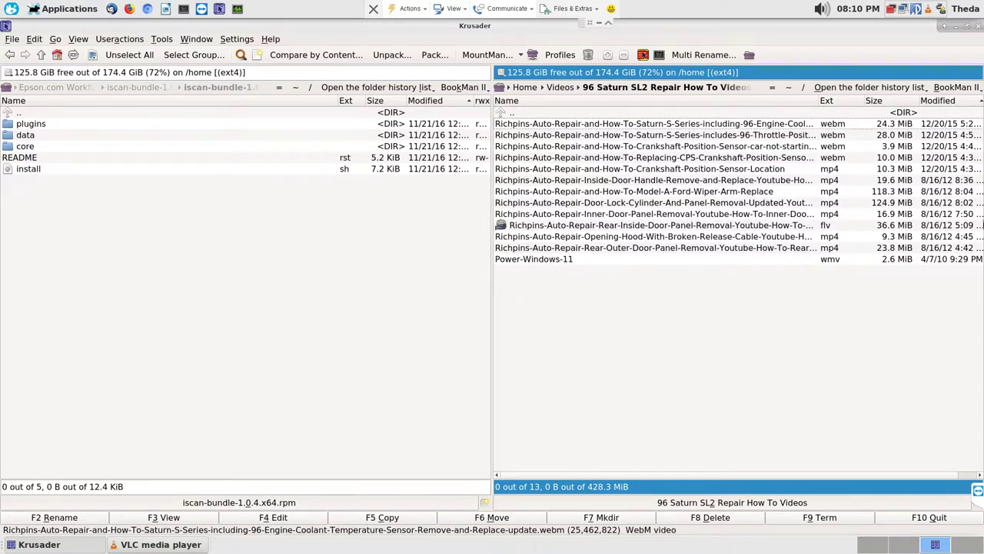
key("Return")
key("End")
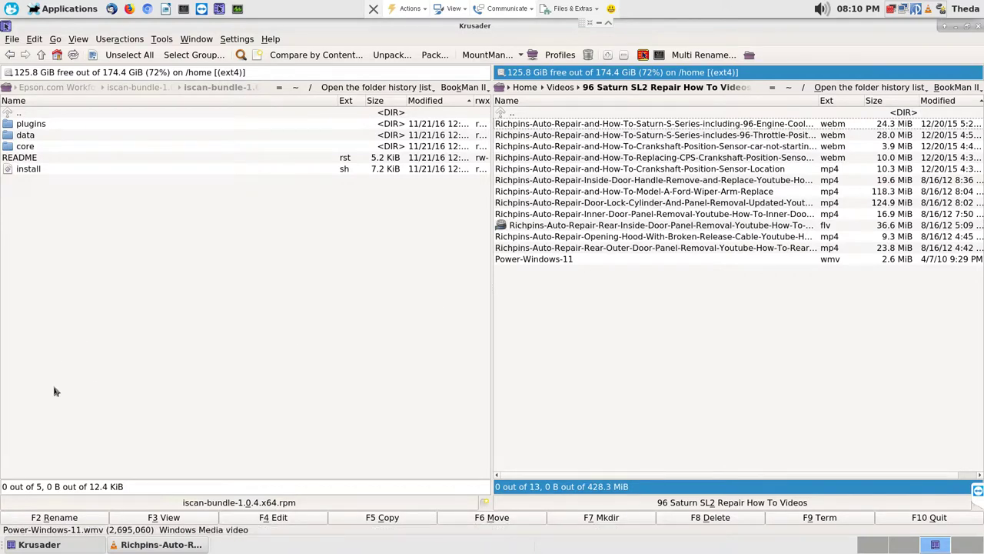
left_click(166, 544)
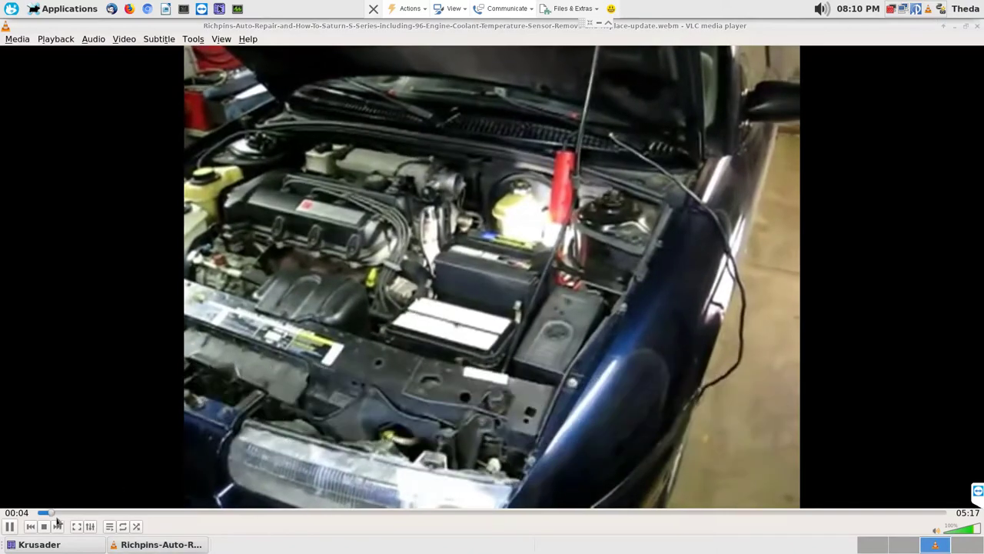
left_click(44, 526)
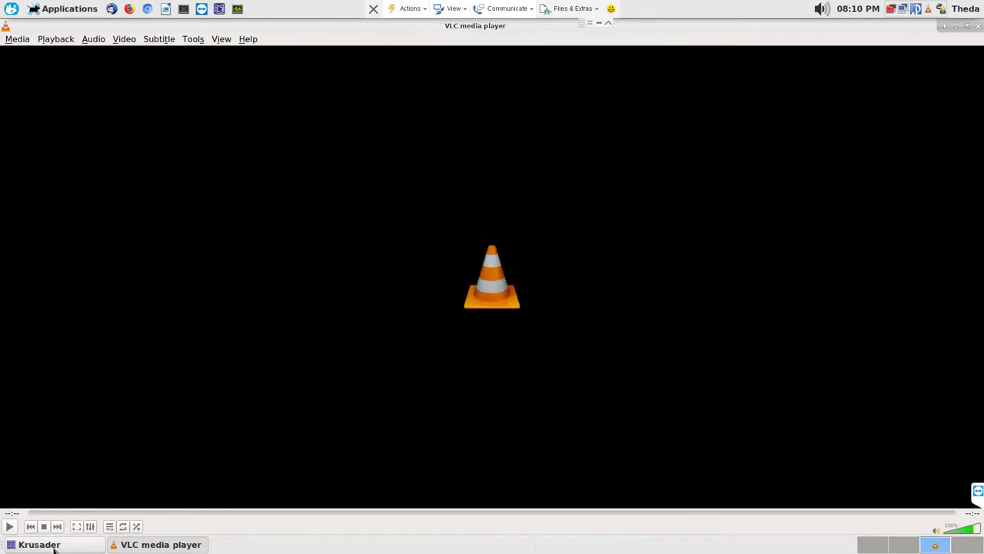
left_click(52, 549)
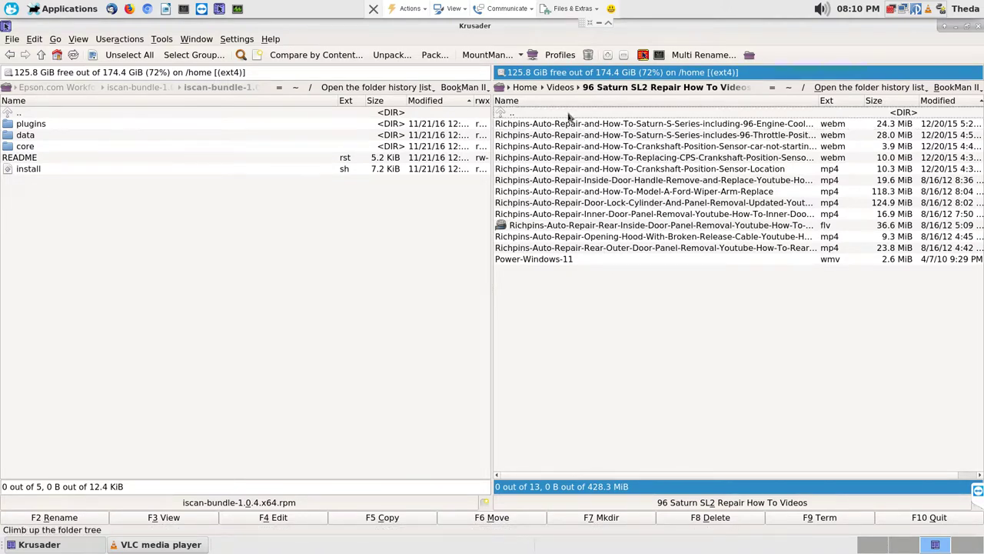
- Open the rear inside door panel removal FLV video from the Saturn repair folder
key("Down")
key("Down")
key("Down")
key("Down")
key("Down")
key("Down")
key("Down")
key("Down")
key("Down")
key("Down")
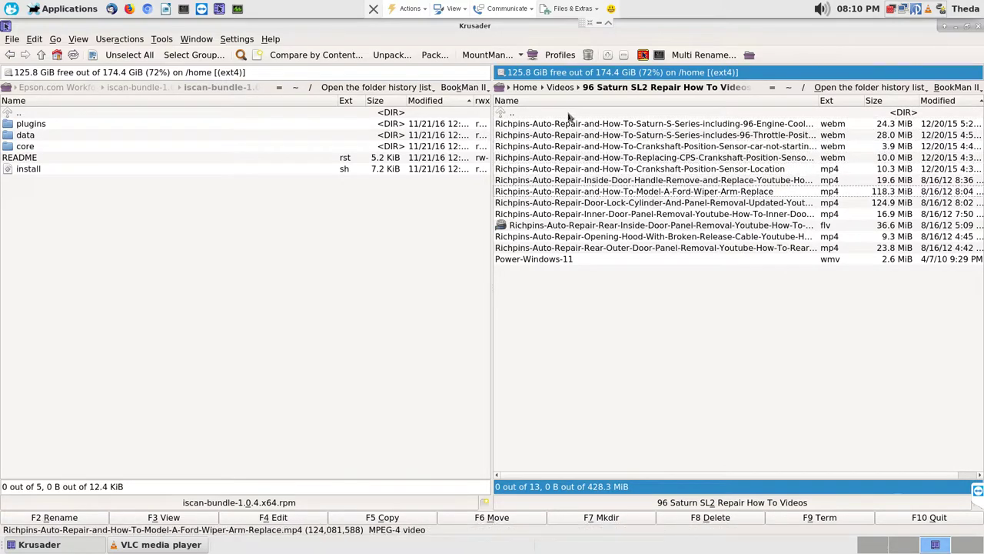
key("Down")
key("Up")
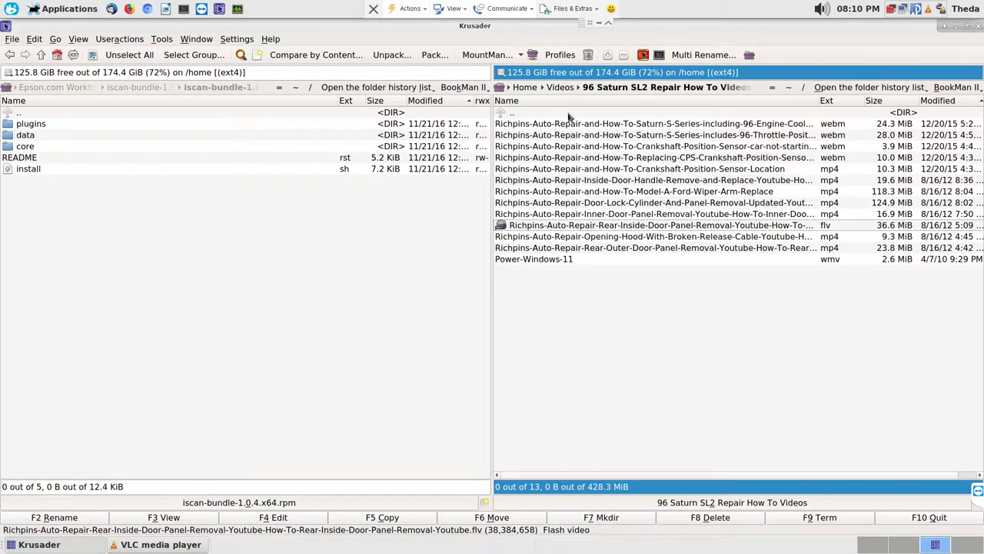
key("Return")
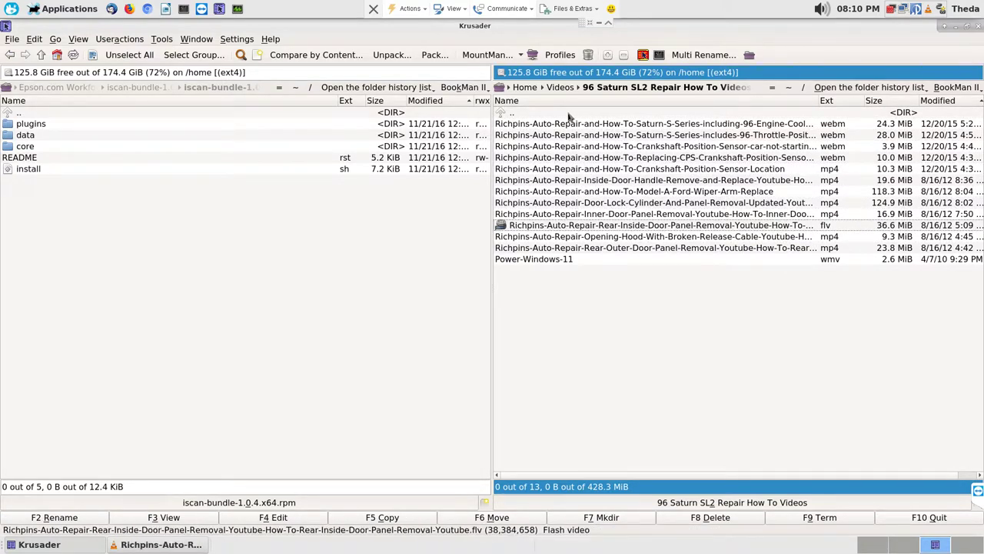
- Check the door panel FLV video's playback in VLC media player, stop it, and return to Krusader
left_click(171, 546)
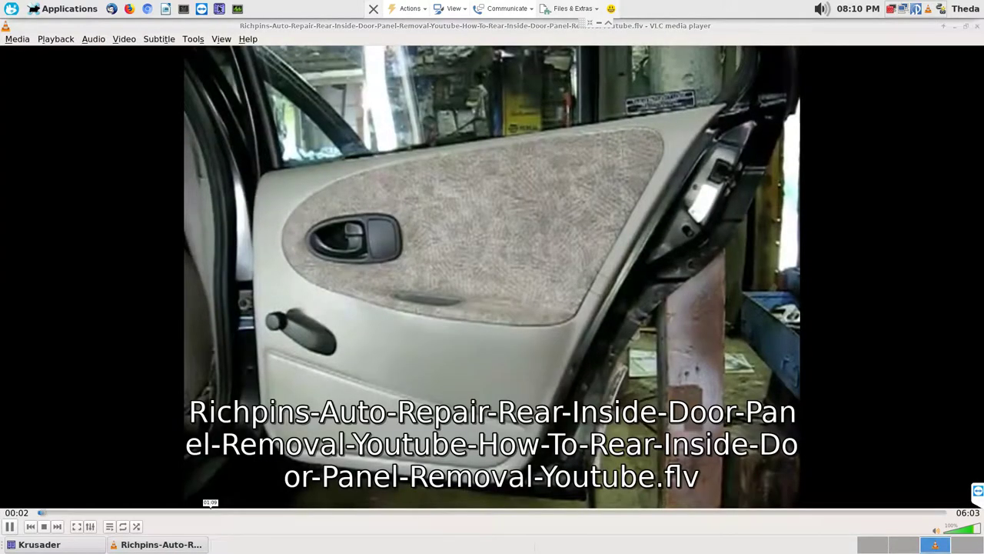
left_click(45, 528)
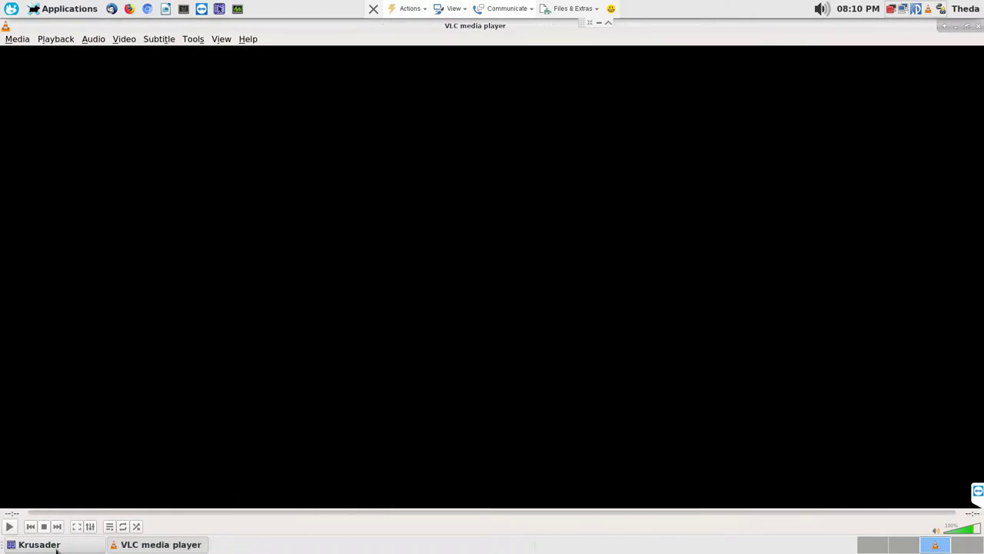
left_click(39, 544)
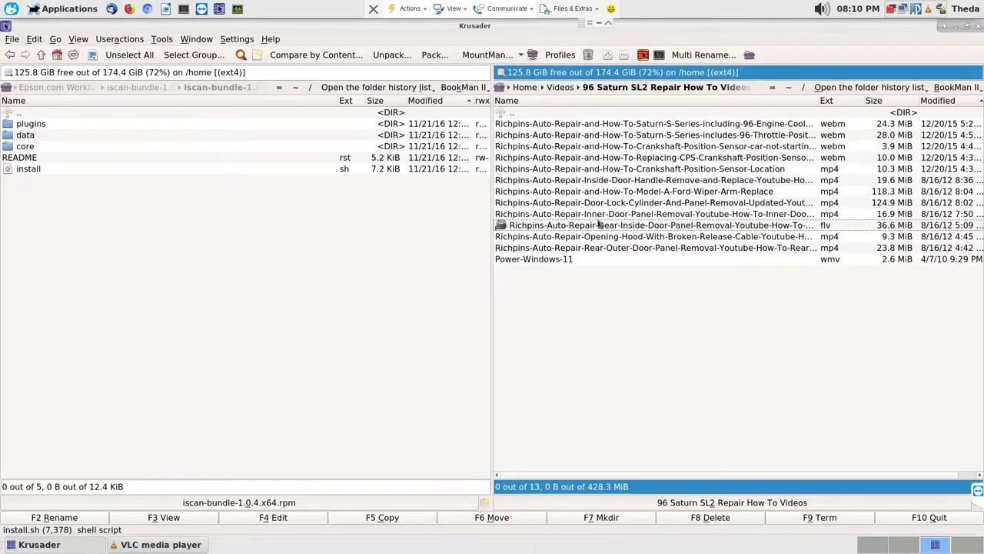
- Go back to Videos and open the GTK-Record-My-Desktop folder
double_click(577, 115)
key("Down")
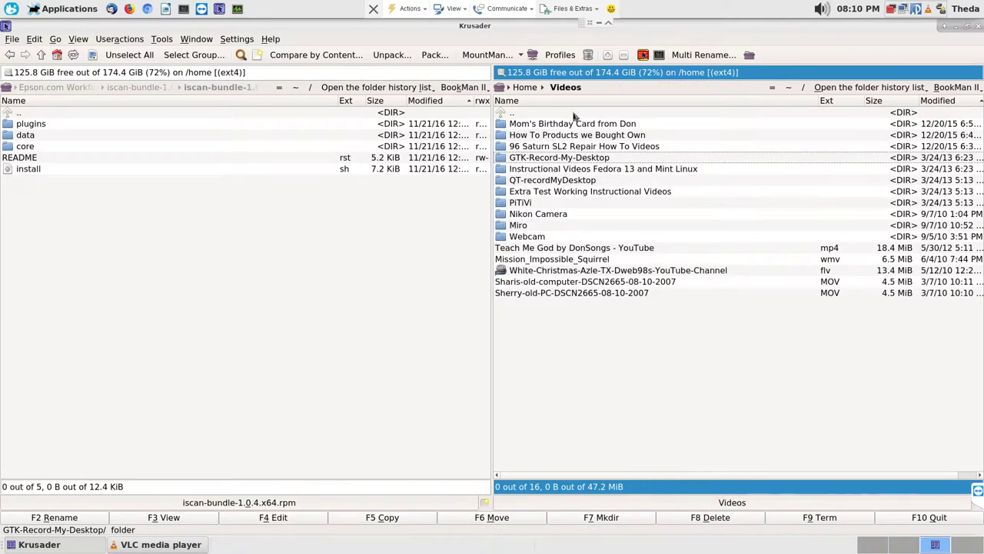
key("Return")
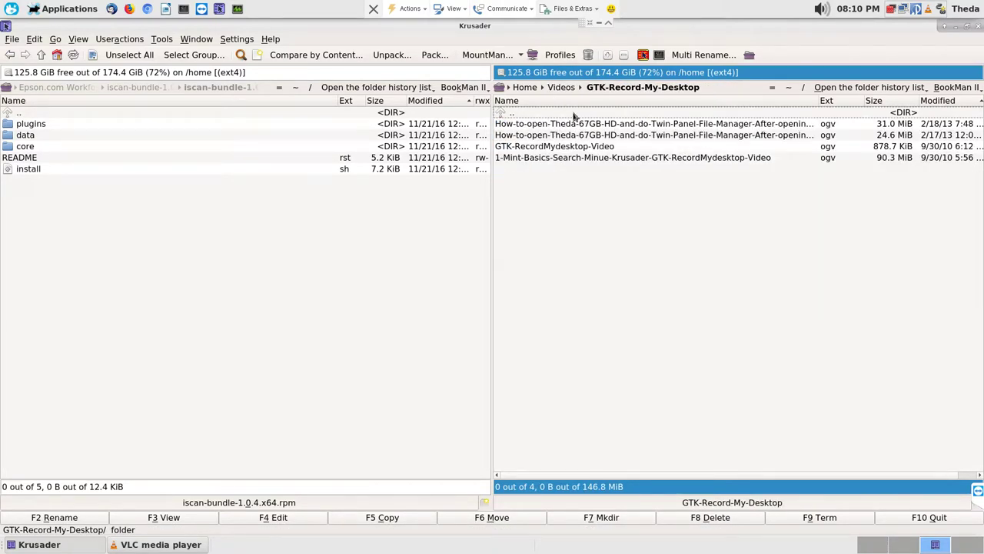
- Open the Twin-Panel File Manager OGV video, check its playback in VLC media player, and return to Krusader
double_click(569, 134)
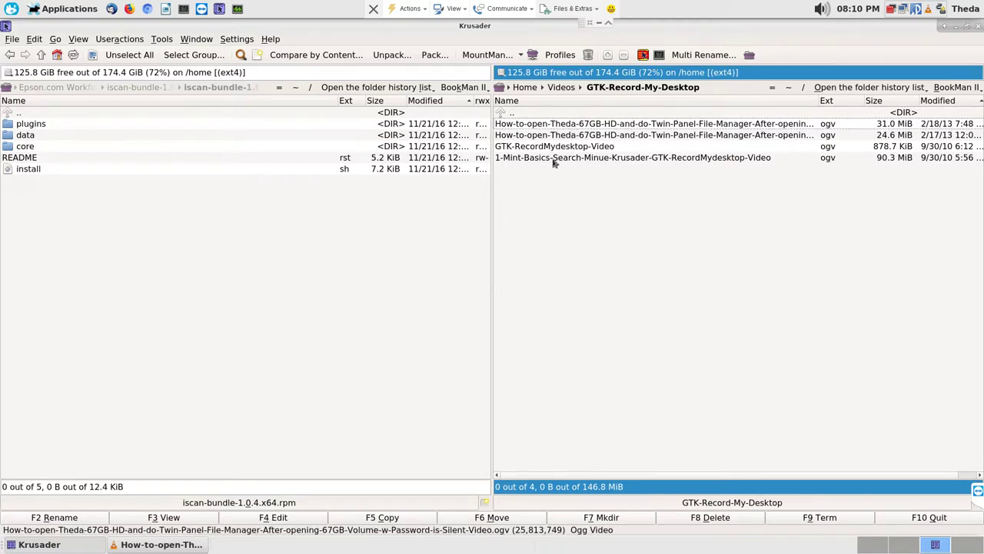
left_click(175, 546)
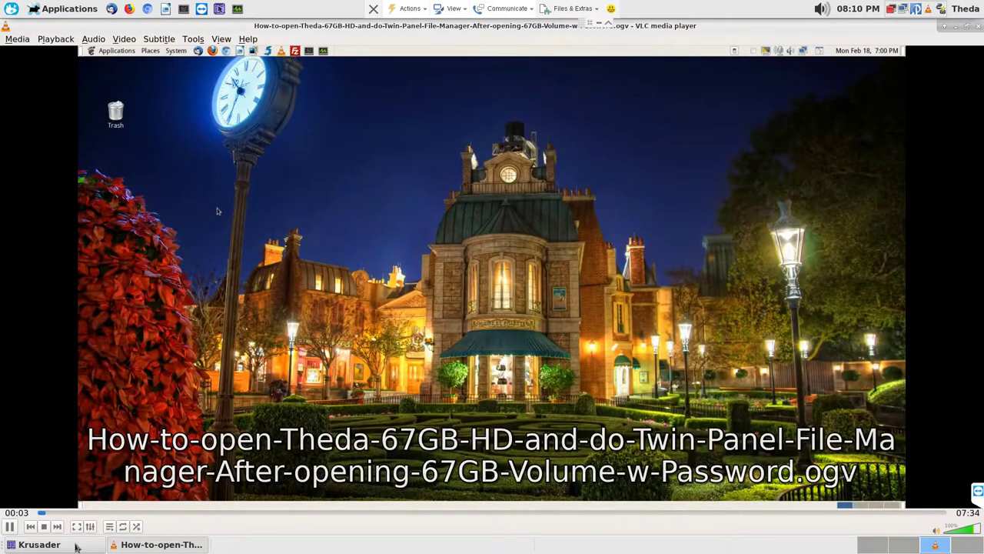
left_click(40, 545)
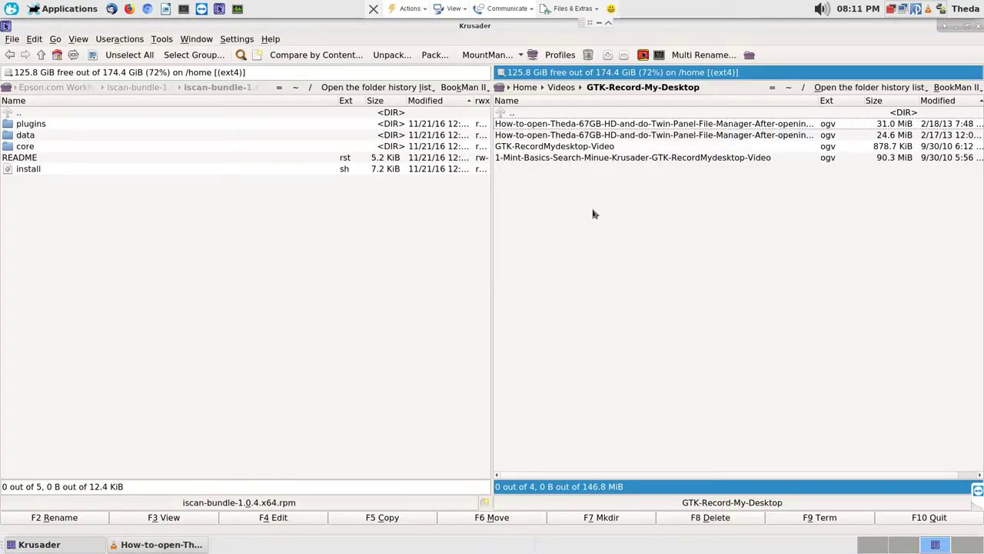
- Go back to Videos and open the Instructional Videos Fedora 13 and Mint Linux folder
key("BackSpace")
key("Down")
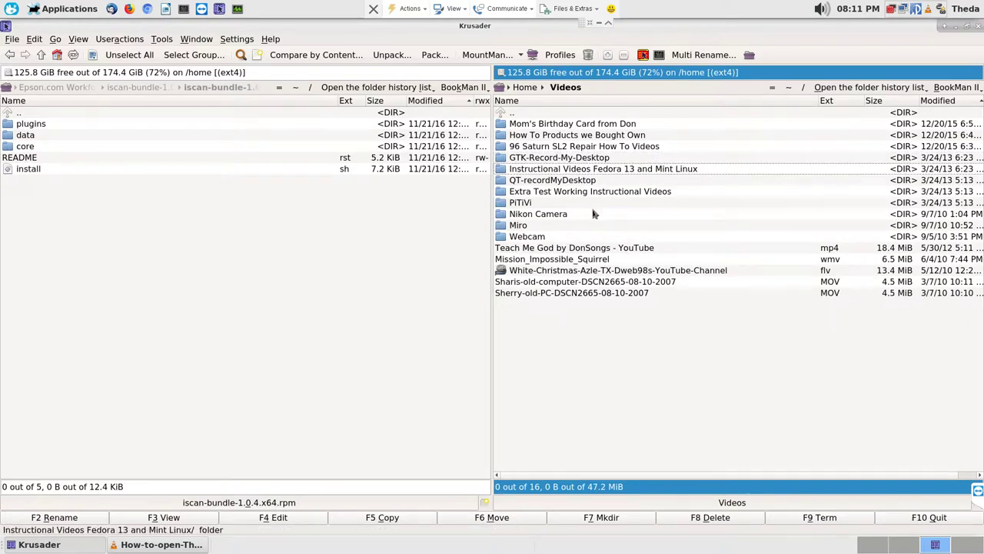
key("Return")
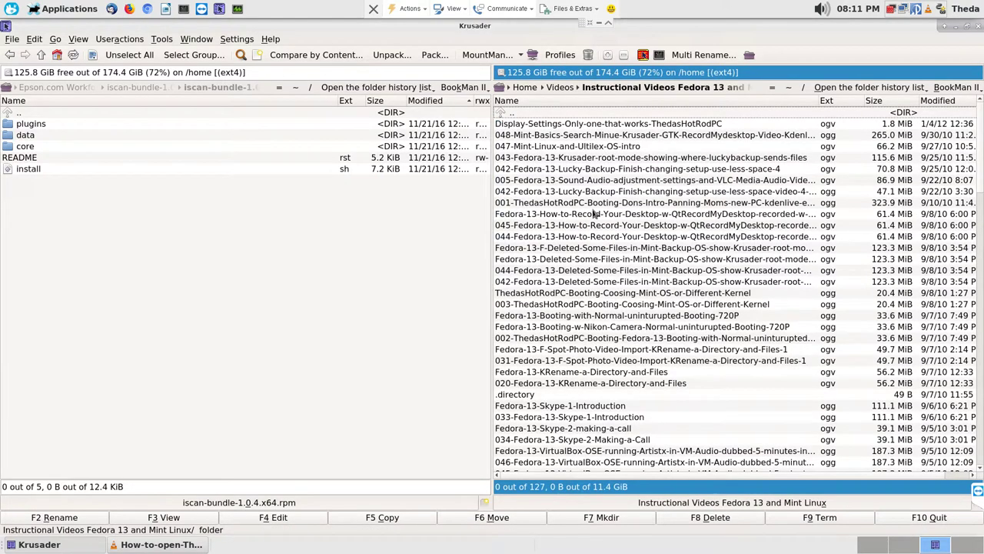
- Look through the video files in the Instructional Videos Fedora 13 and Mint Linux folder and open the .directory file
left_click(652, 261)
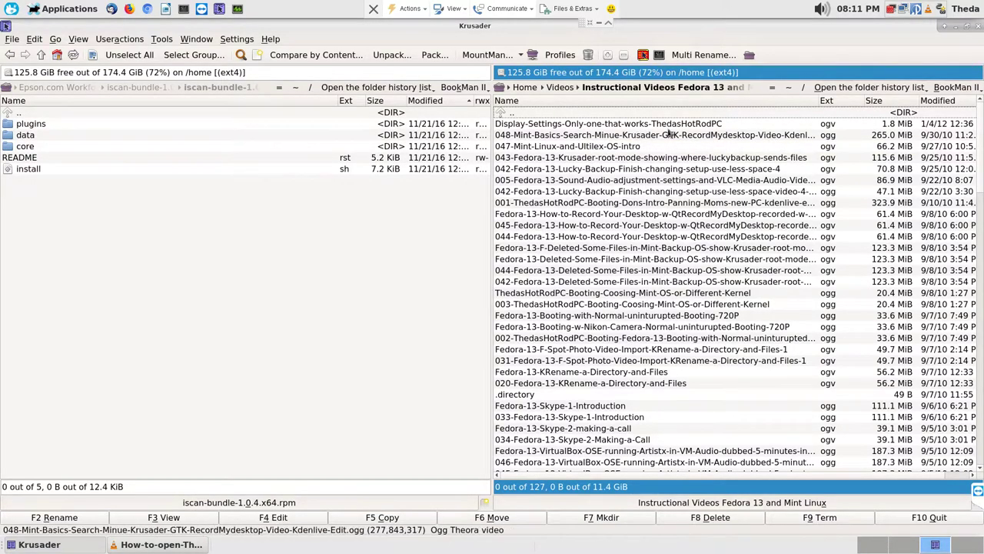
scroll(764, 308, "down", 2)
scroll(763, 308, "down", 4)
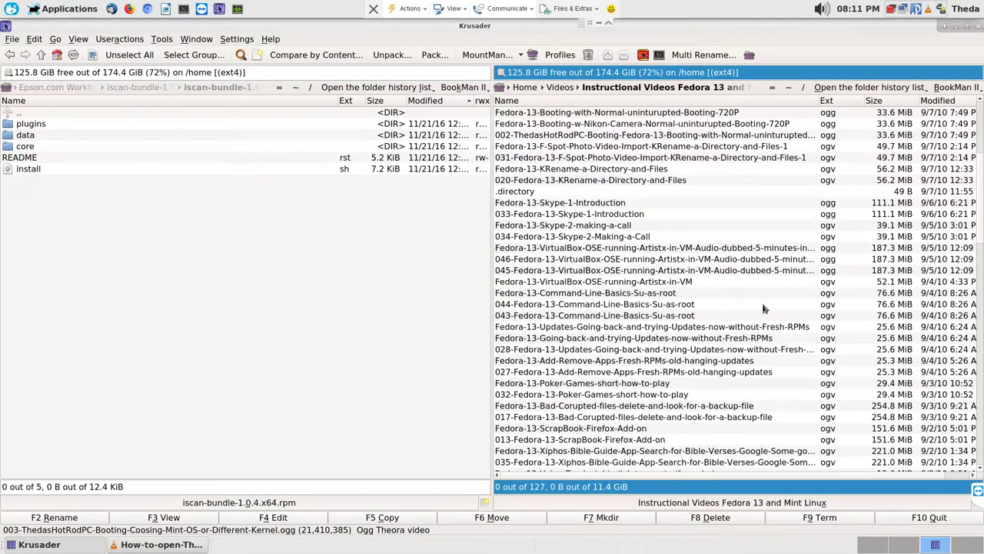
scroll(755, 283, "down", 5)
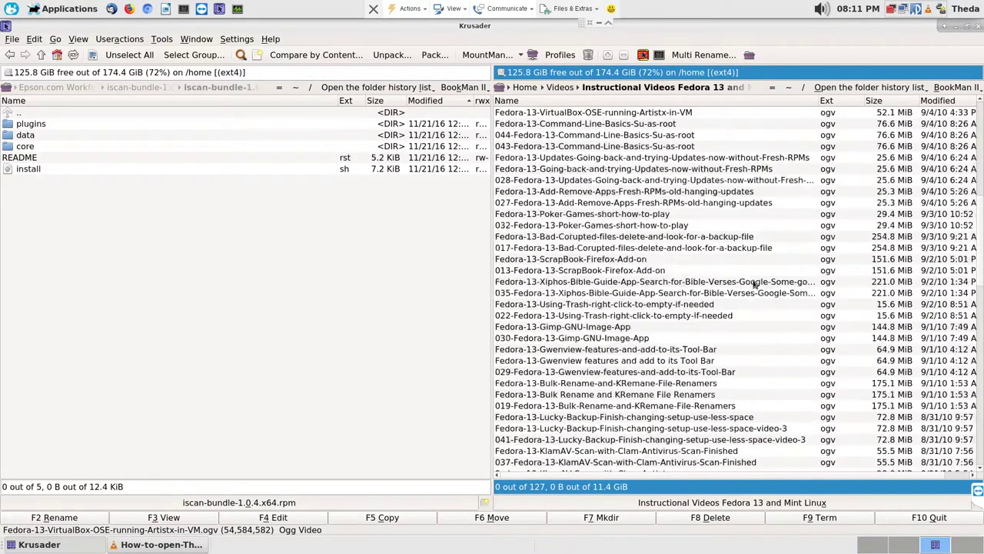
scroll(754, 283, "up", 3)
scroll(754, 283, "down", 9)
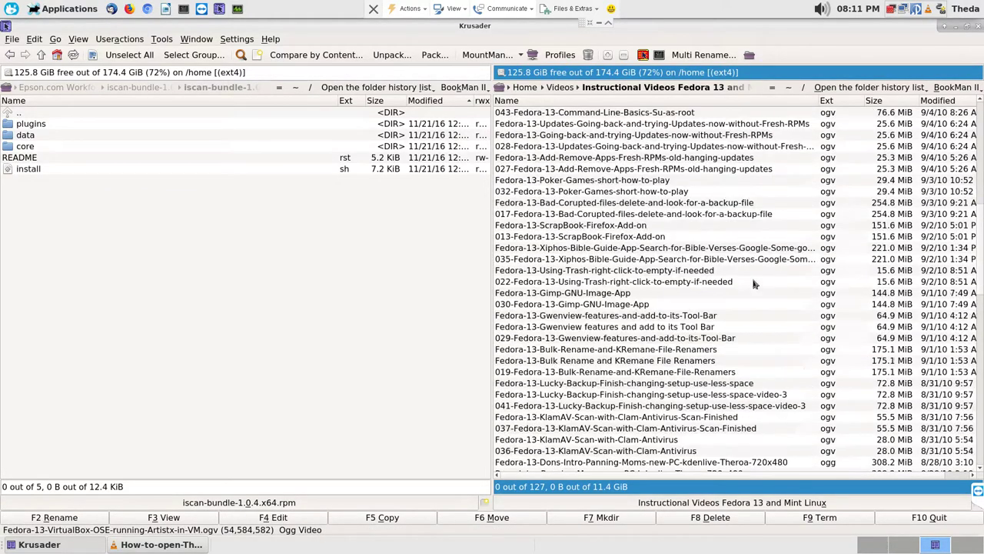
scroll(754, 283, "down", 6)
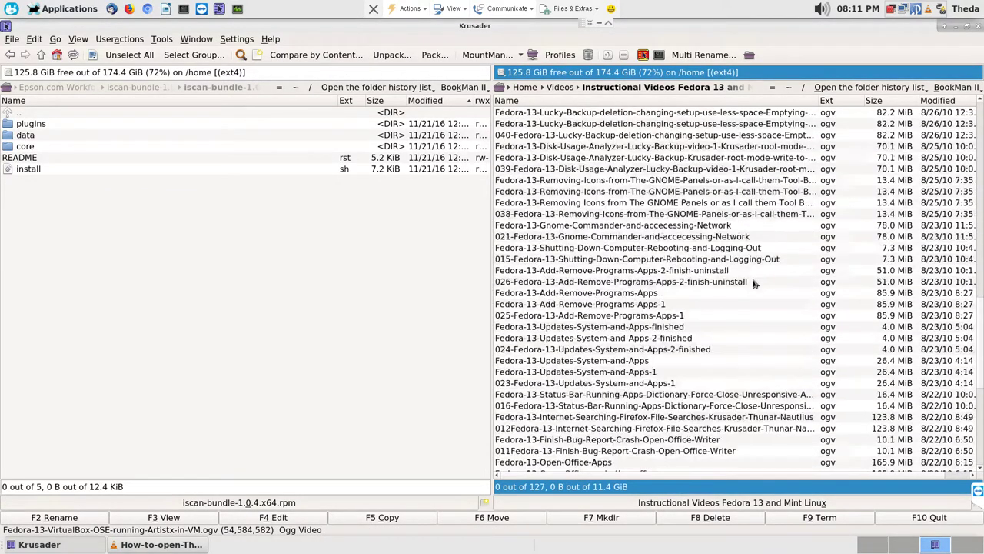
scroll(754, 283, "up", 3)
scroll(755, 283, "down", 12)
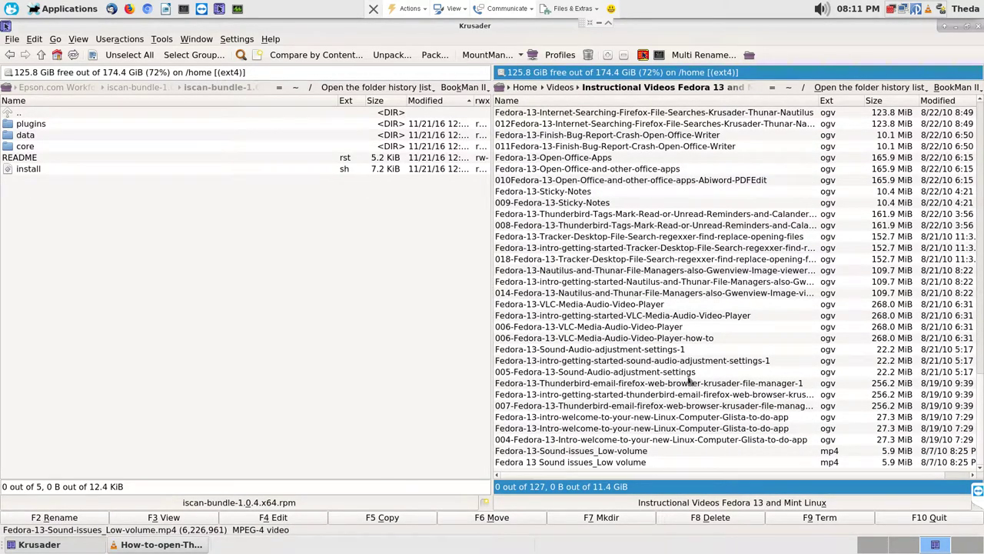
scroll(689, 357, "up", 20)
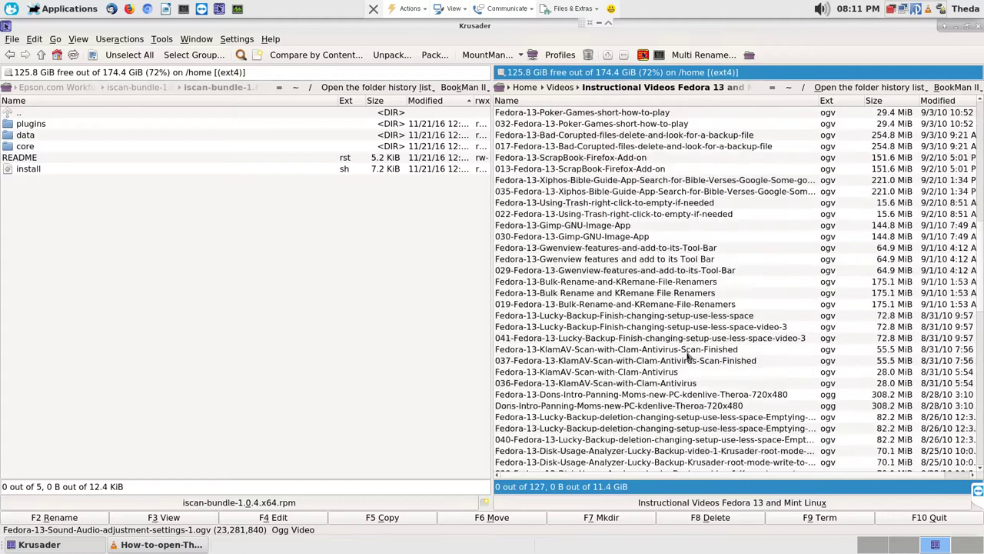
scroll(689, 356, "up", 7)
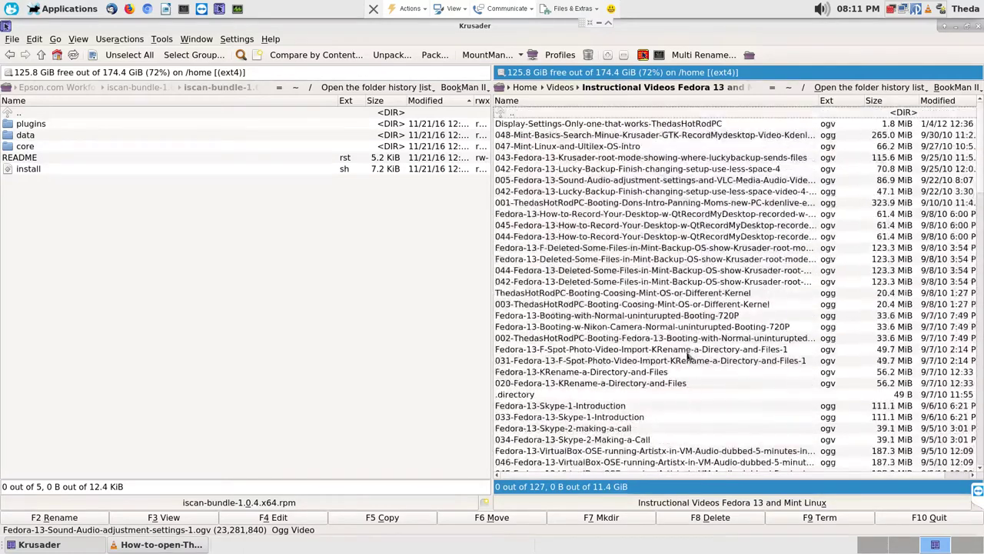
left_click(536, 395)
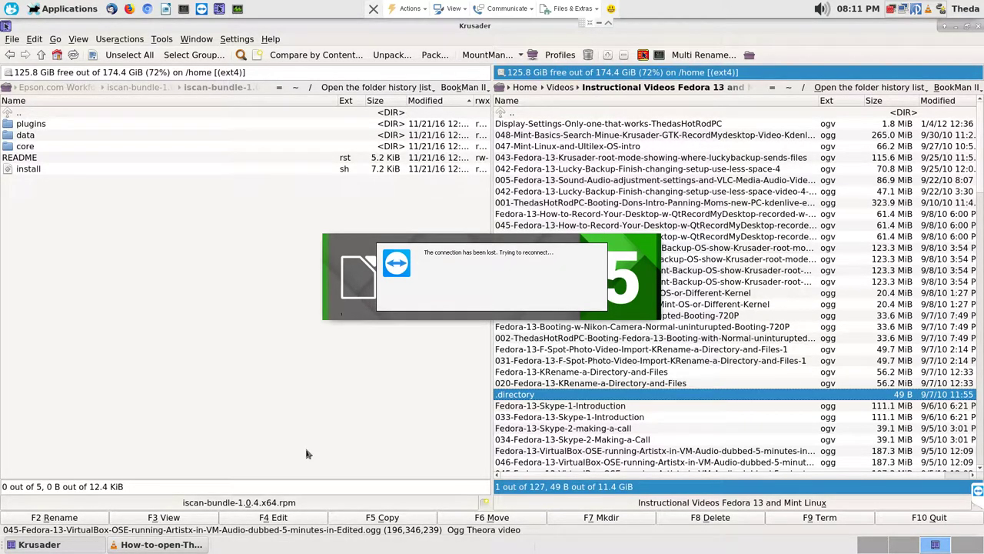
- Leave the remote session, switch to OBS, and activate the Cams Both 1 & 2 scene
left_click(464, 11)
left_click(687, 35)
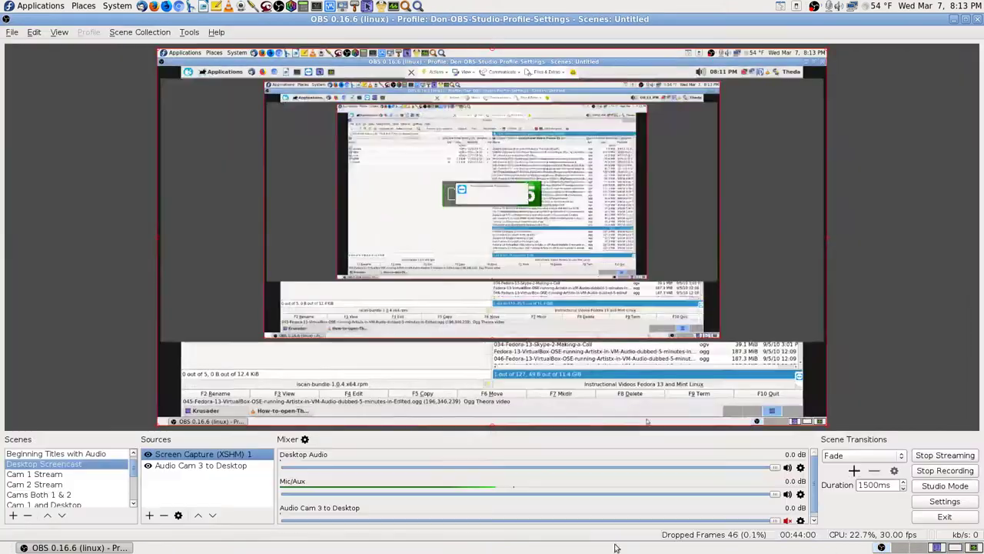
left_click(900, 548)
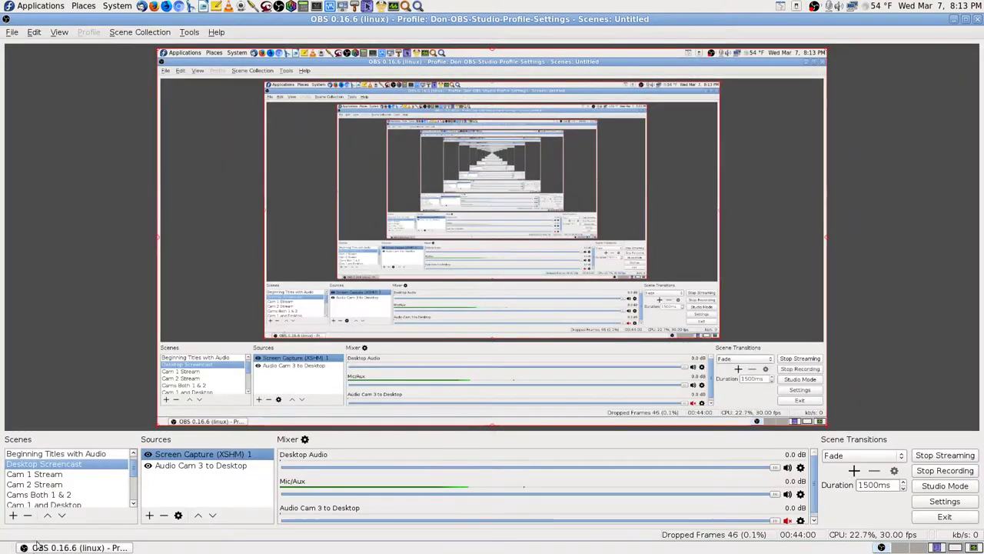
left_click(57, 504)
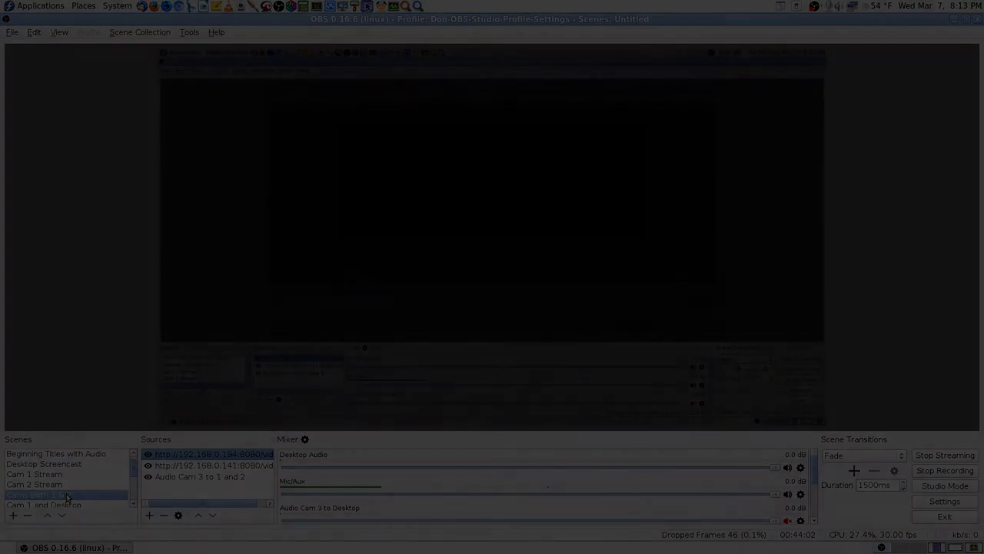
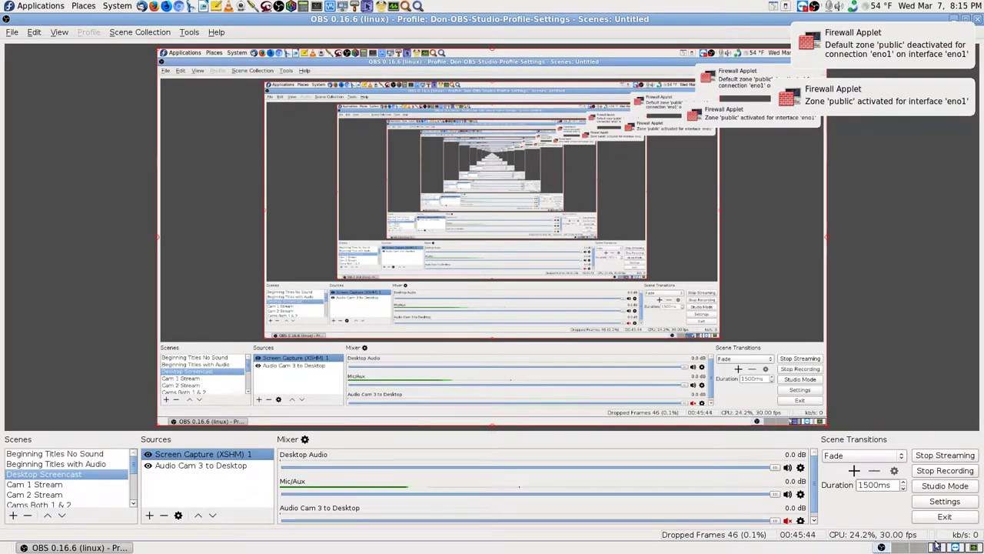
- Switch to the TeamViewer workspace, dismiss the sponsored session notice, and glance at the local Krusader workspace
left_click(904, 549)
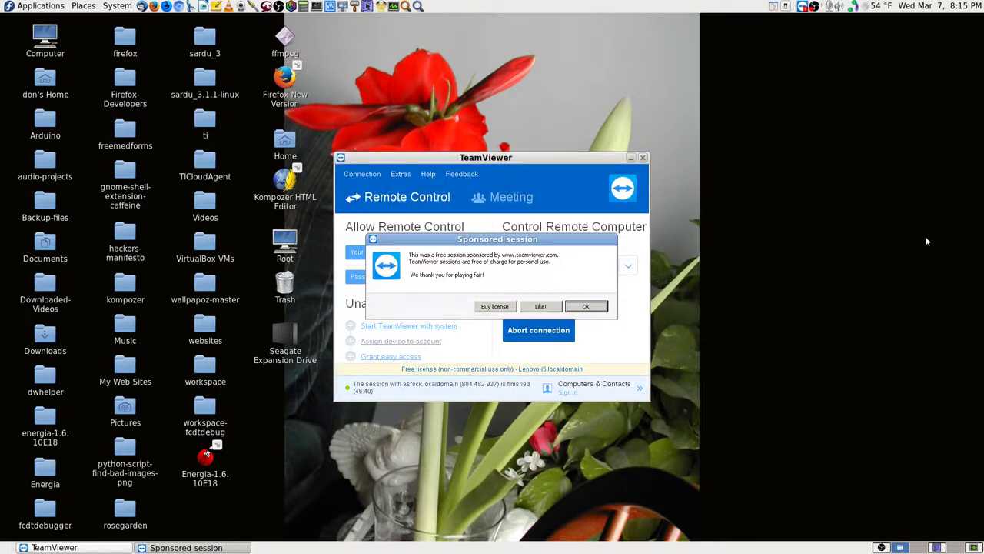
left_click(594, 306)
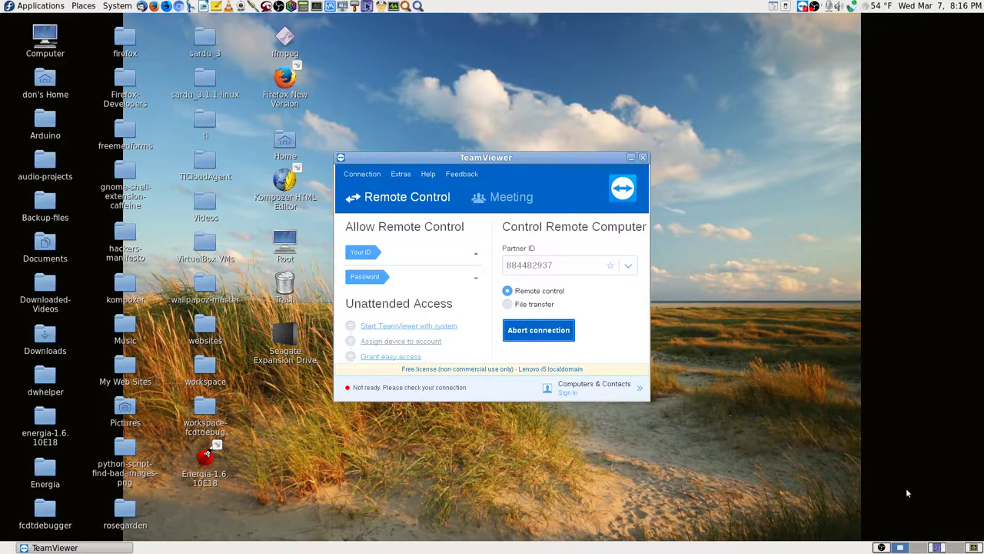
left_click(939, 548)
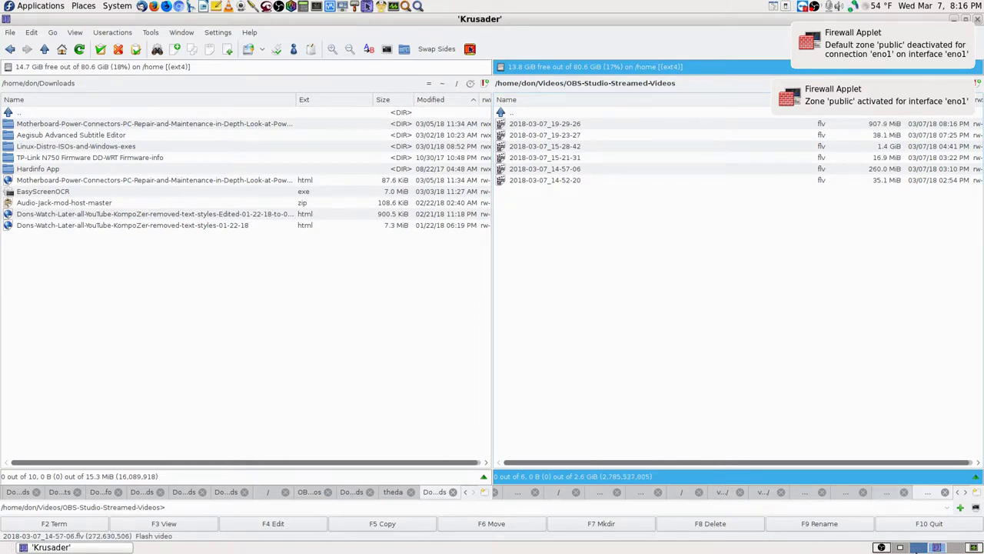
left_click(918, 547)
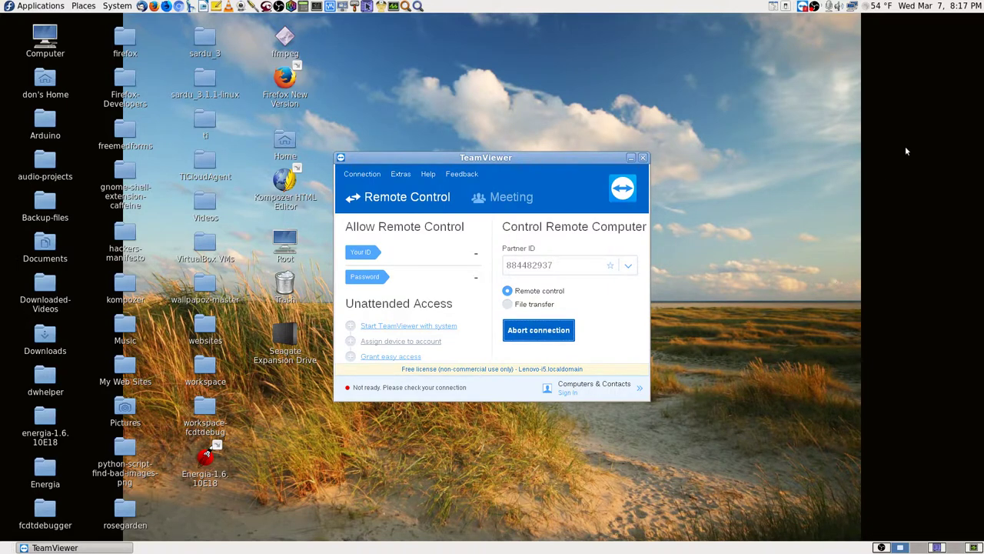
- View the active network connection information and close it
left_click(852, 6)
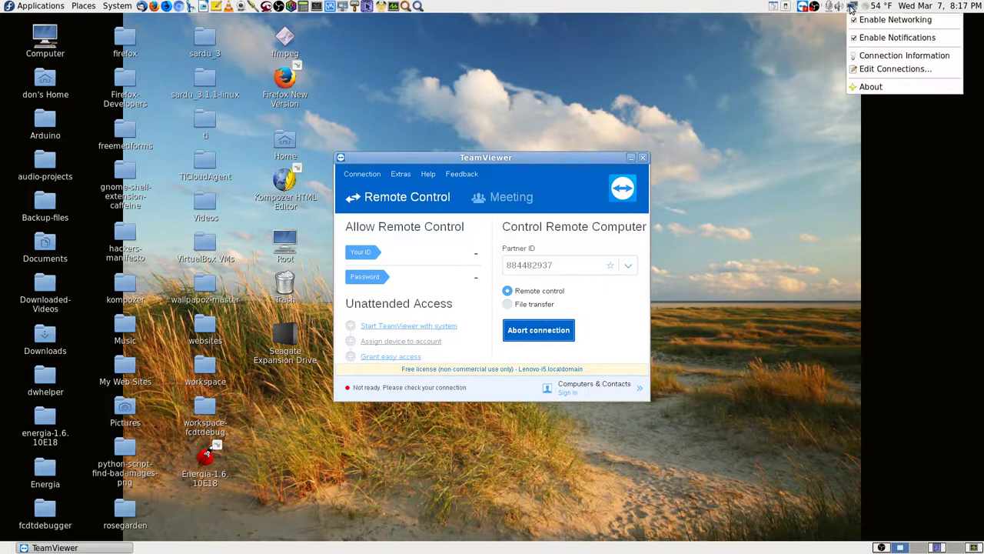
left_click(864, 56)
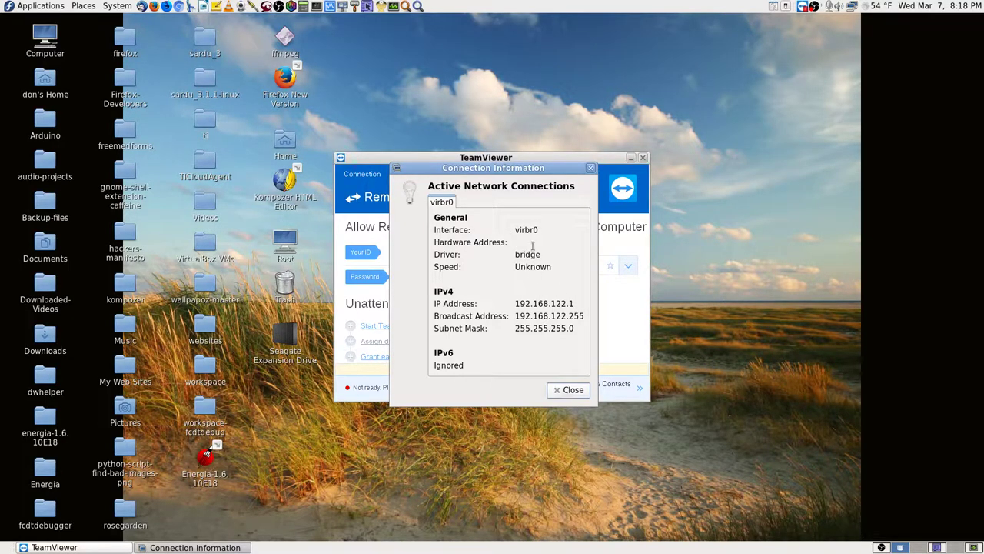
left_click(569, 390)
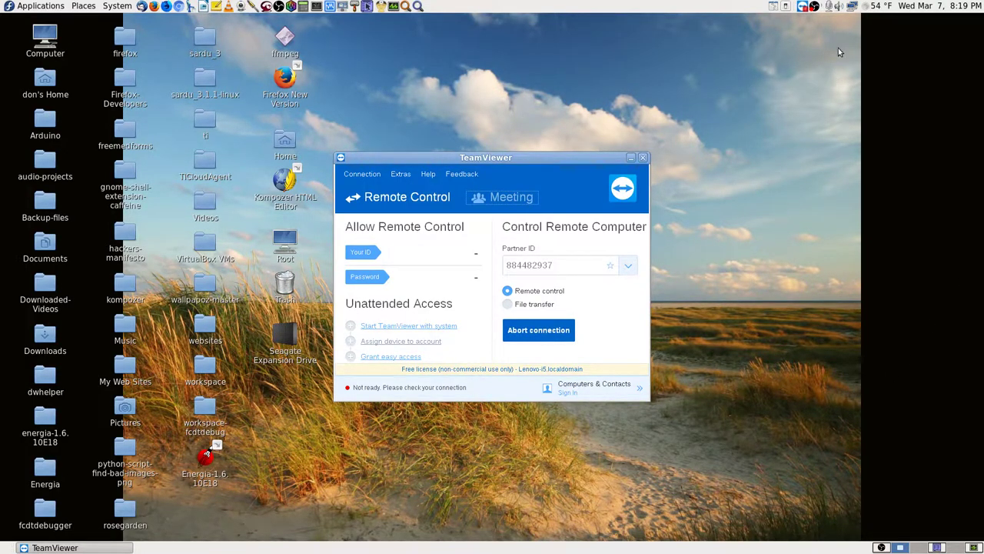
- Recheck the connection information for the active virbr0 network interface
right_click(839, 11)
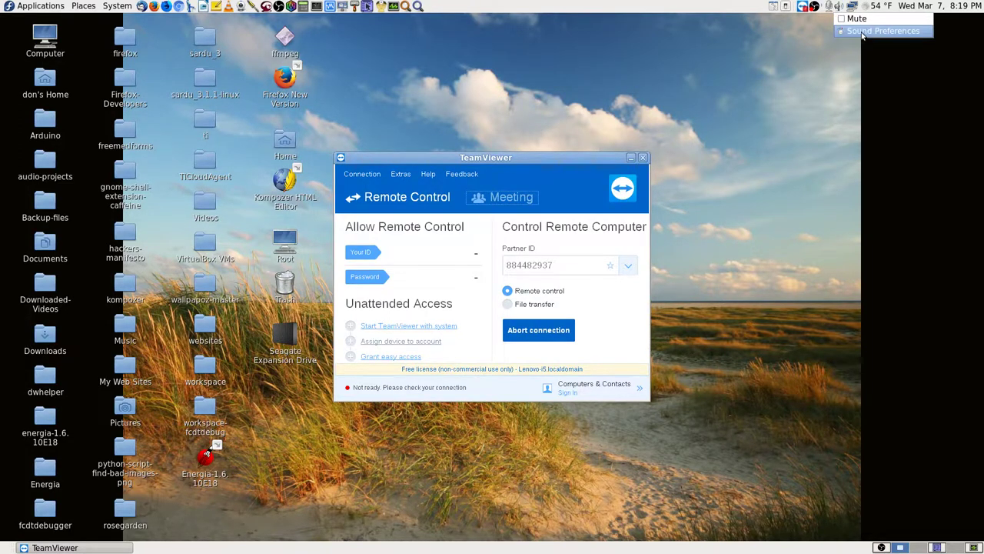
left_click(815, 137)
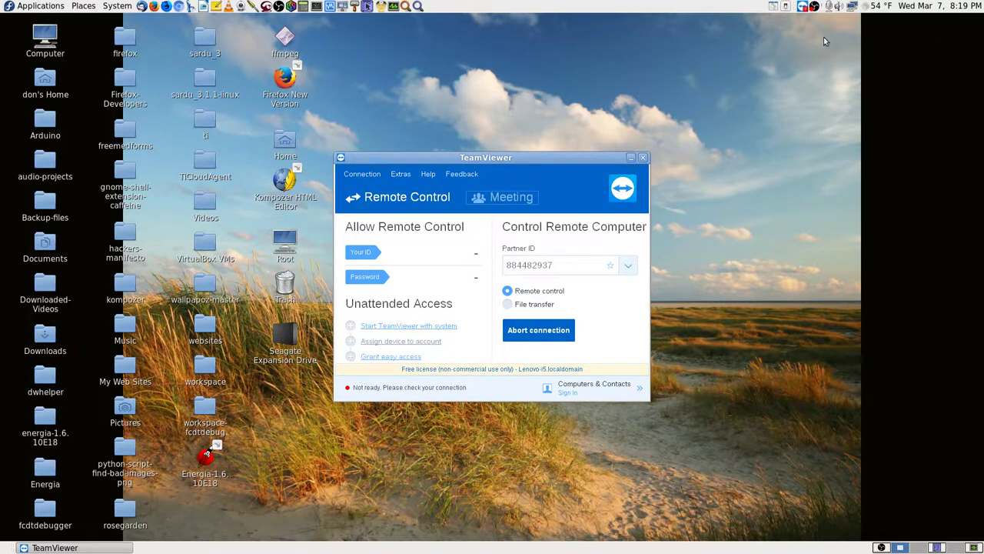
right_click(852, 7)
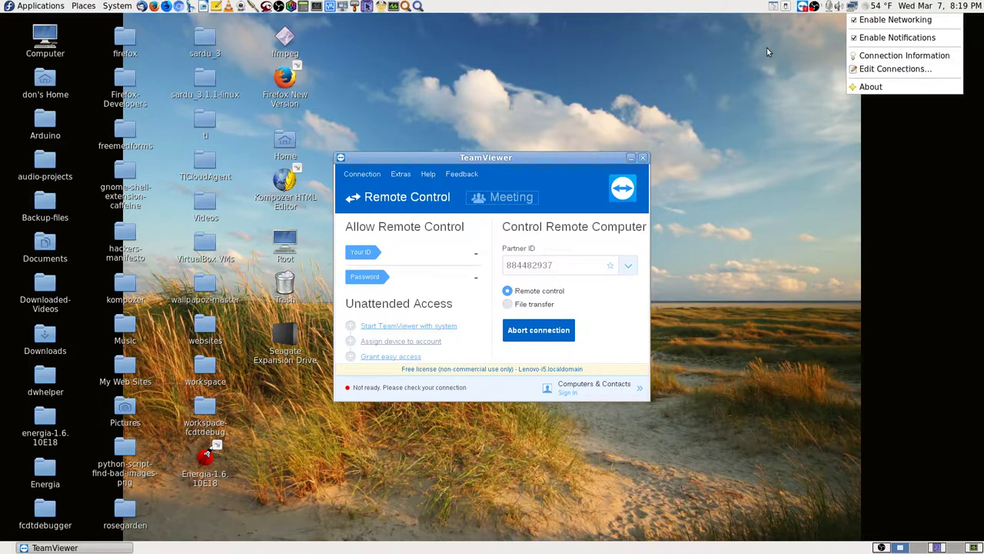
left_click(852, 9)
right_click(852, 9)
left_click(871, 54)
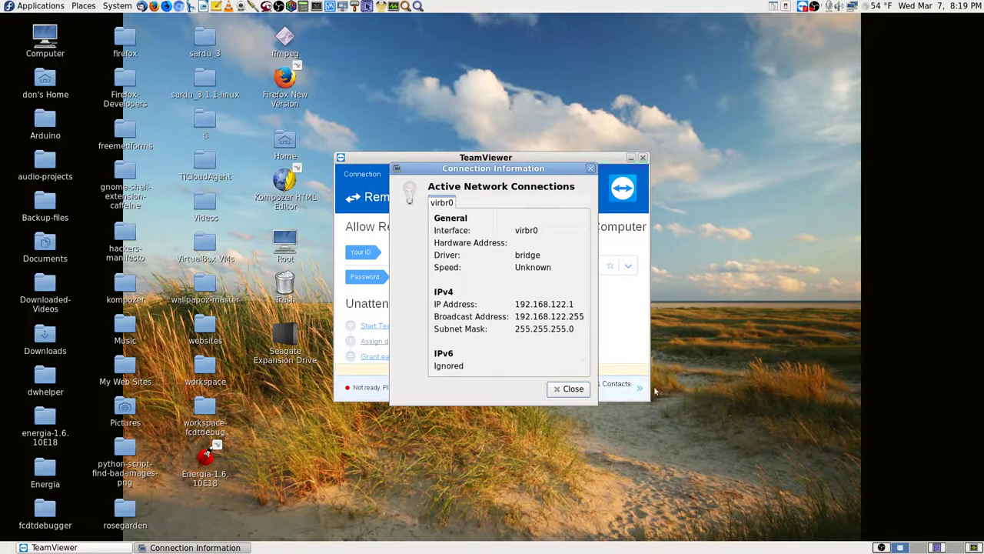
left_click(581, 391)
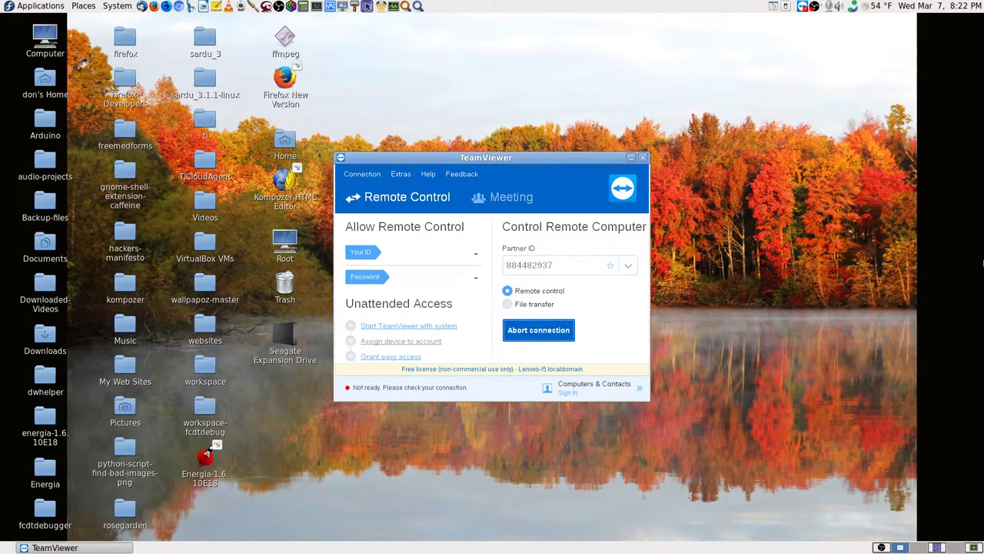
- Check the streaming status in OBS, return to TeamViewer, and review the network connection information again
left_click(883, 547)
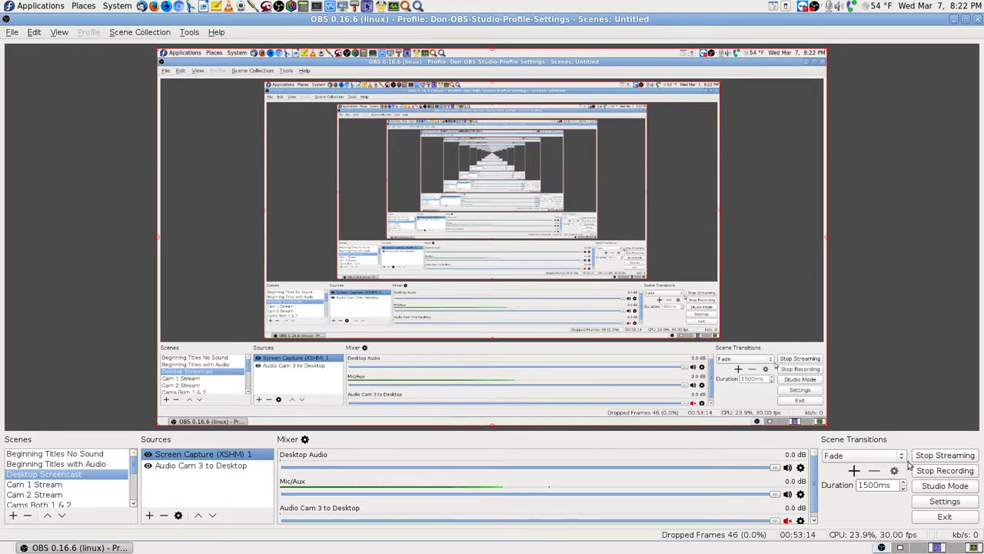
left_click(901, 547)
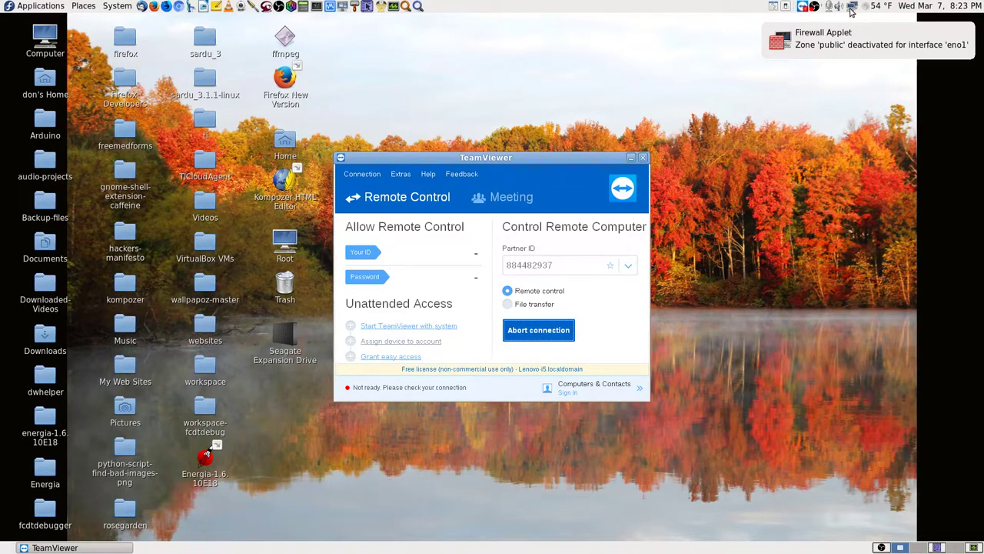
mouse_move(852, 10)
right_click(852, 7)
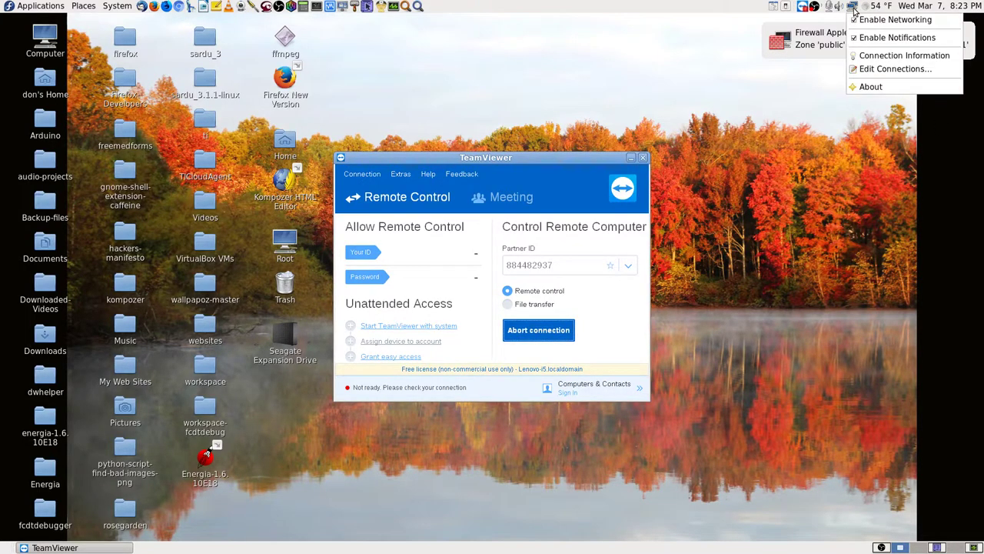
left_click(870, 54)
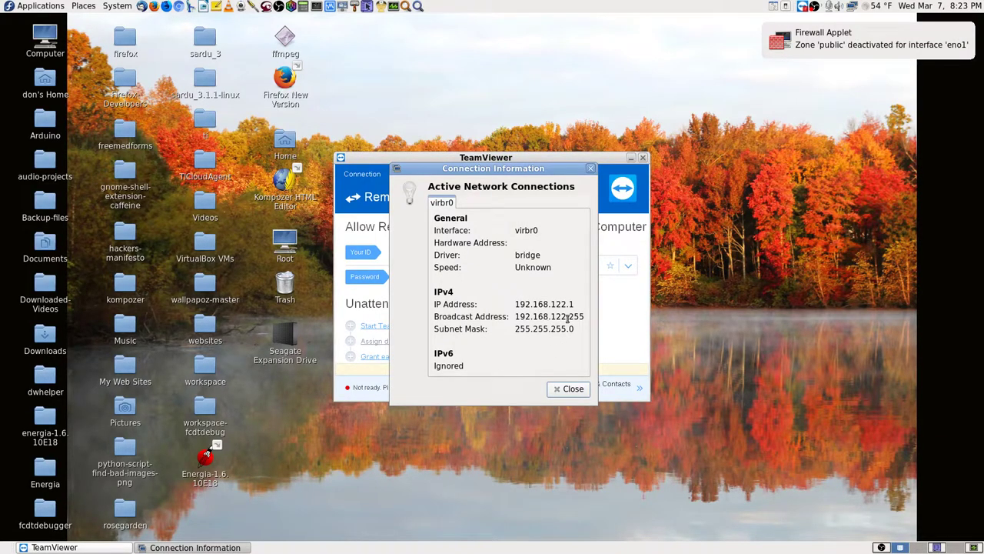
left_click(583, 389)
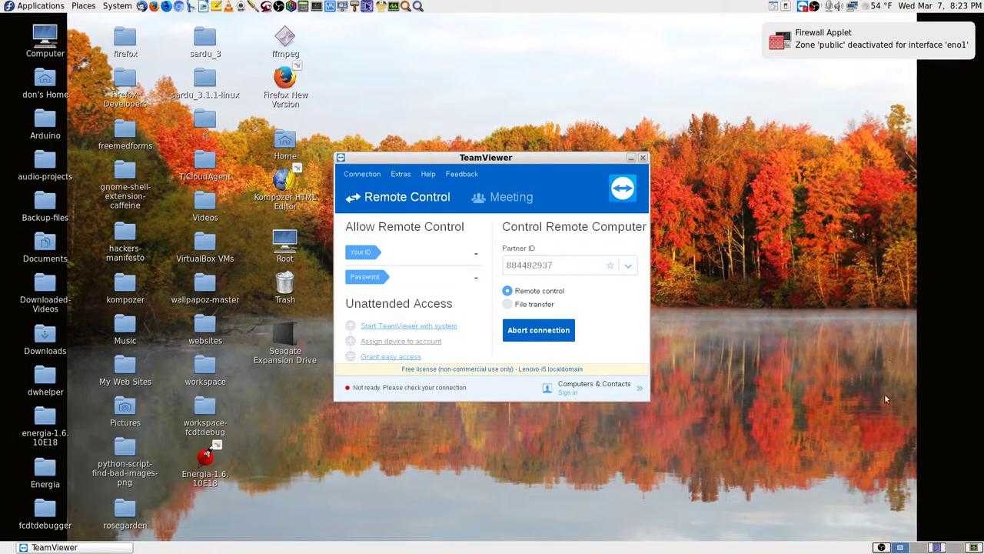
- Close TeamViewer and inspect the active network connection information once more
left_click(645, 157)
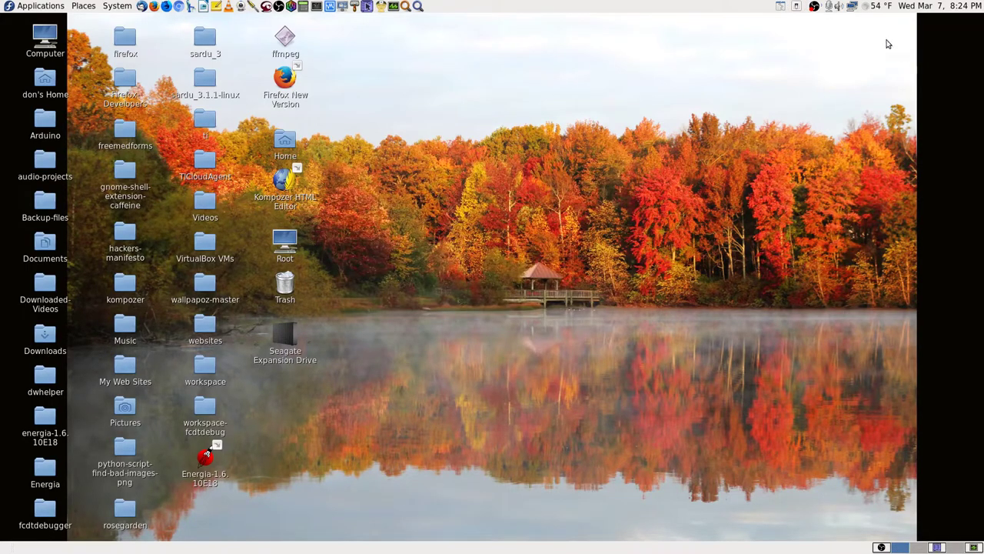
left_click(852, 8)
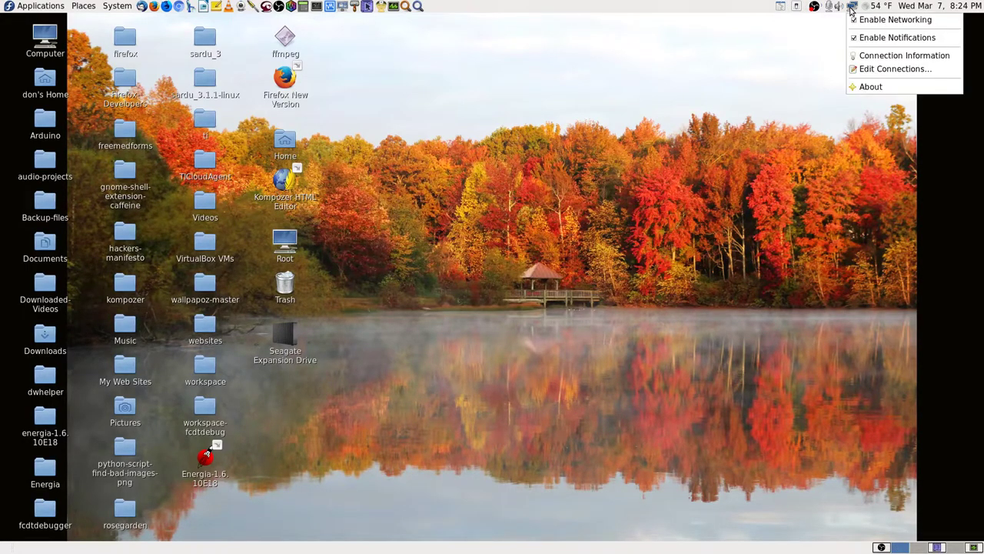
left_click(905, 57)
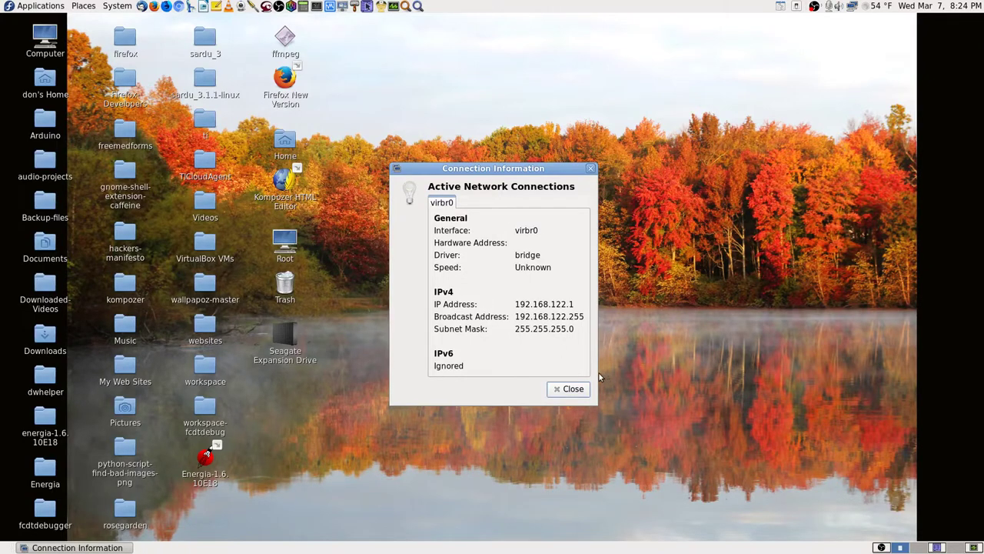
left_click(569, 389)
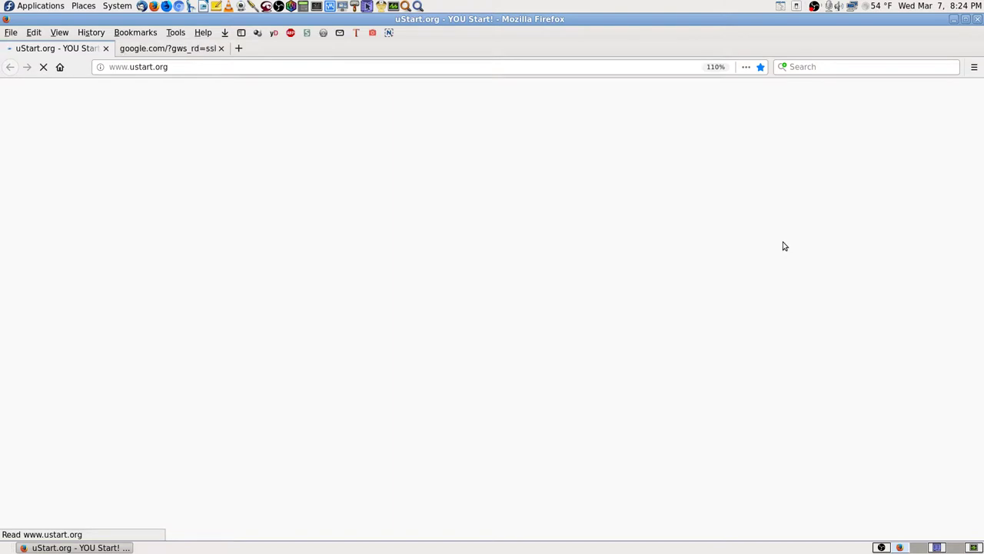
- Check in Firefox whether the Google page loads
left_click(180, 48)
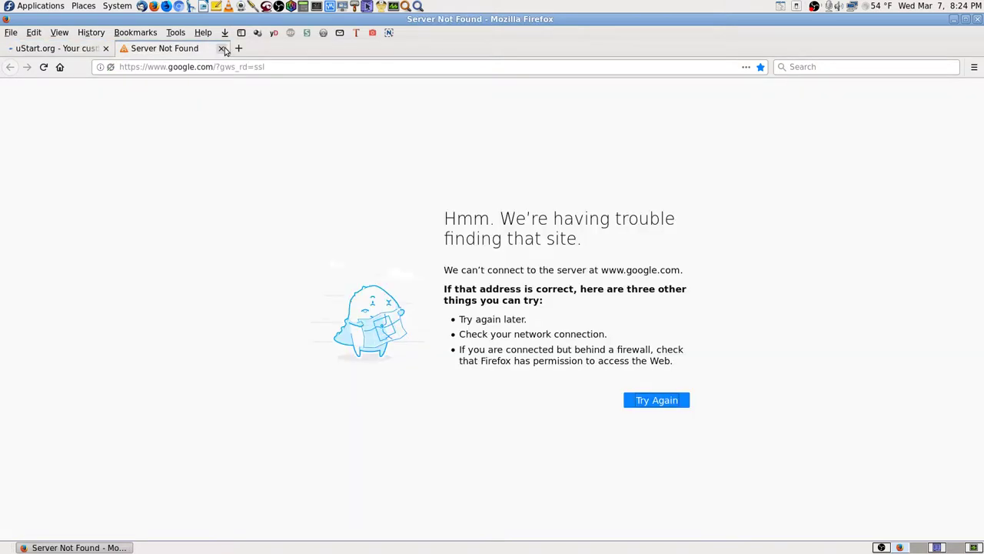
- Close the failed Google tab, try to load the router page at 192.168.0.1, and close Firefox
left_click(223, 48)
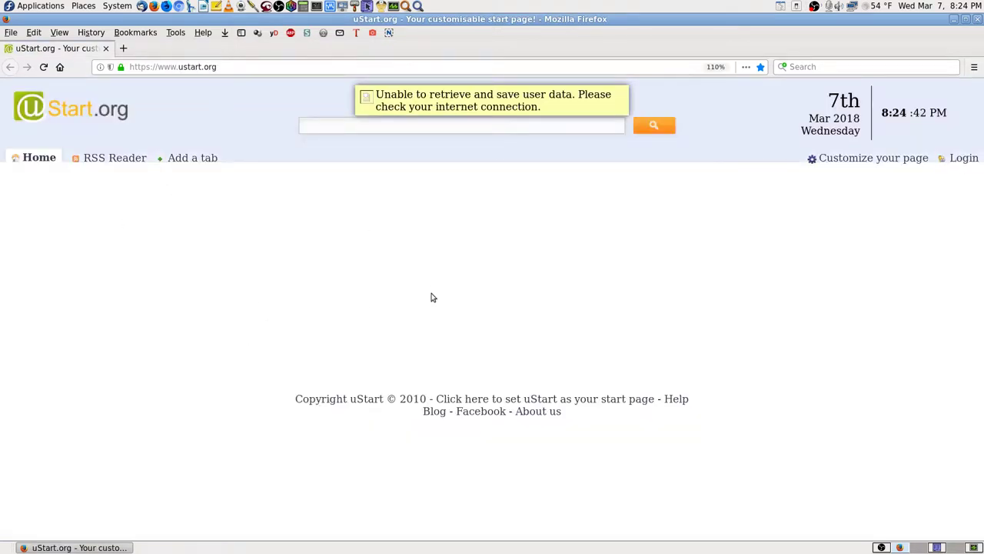
left_click(251, 68)
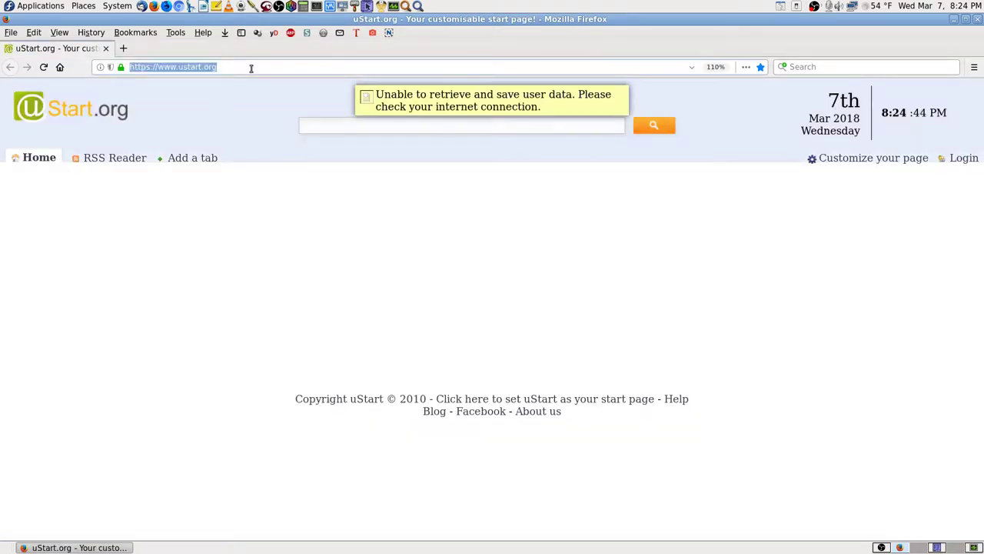
type("192")
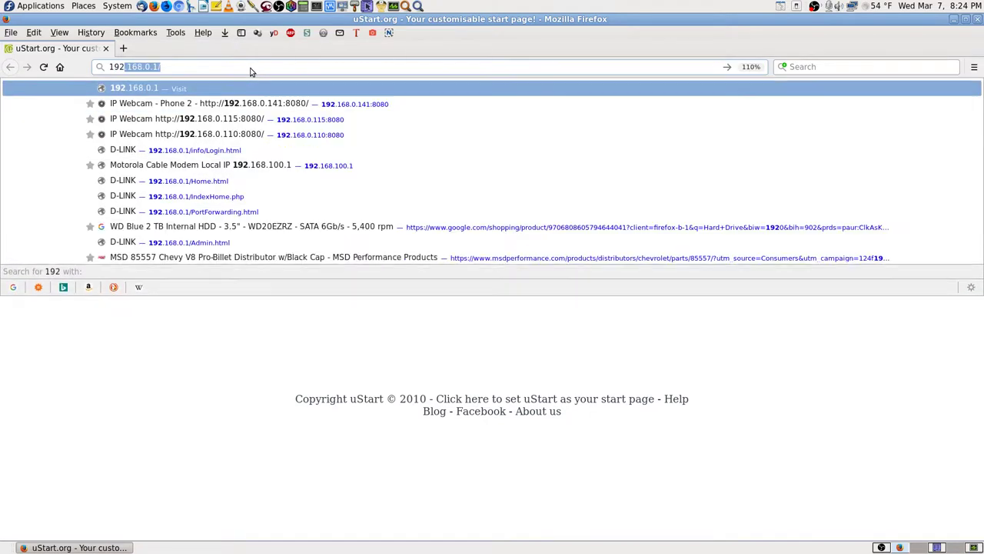
key("Return")
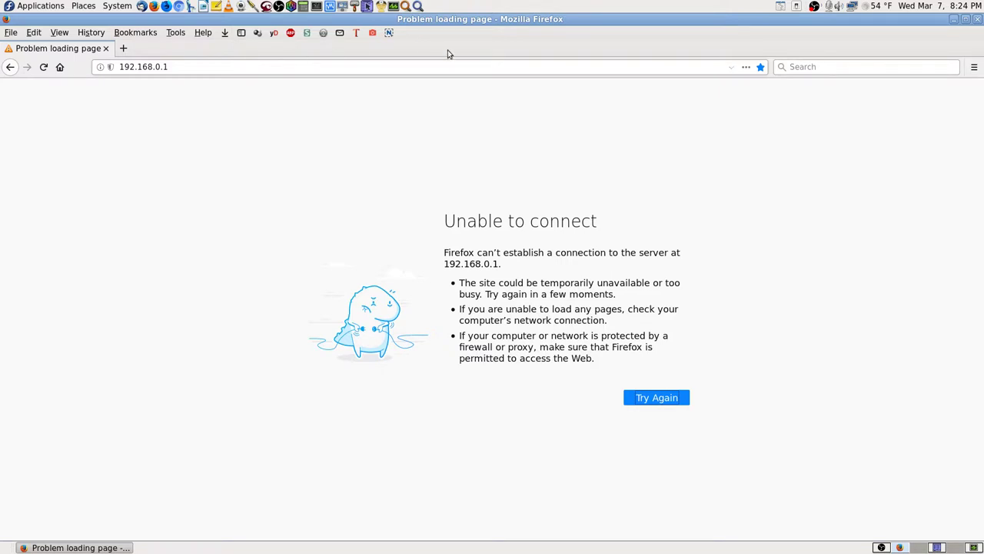
left_click(978, 20)
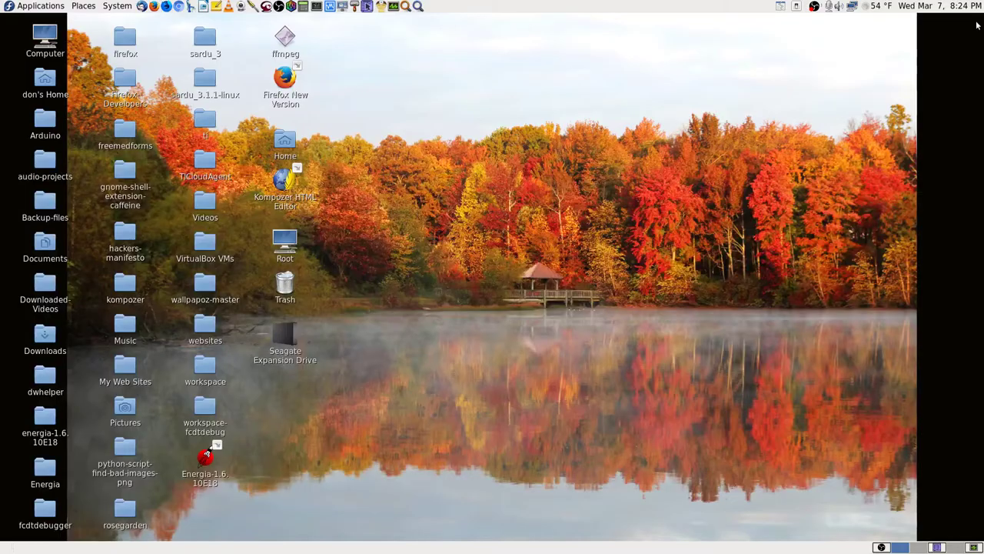
- Review the active network connection information again and check the streaming status in OBS
right_click(851, 6)
left_click(886, 60)
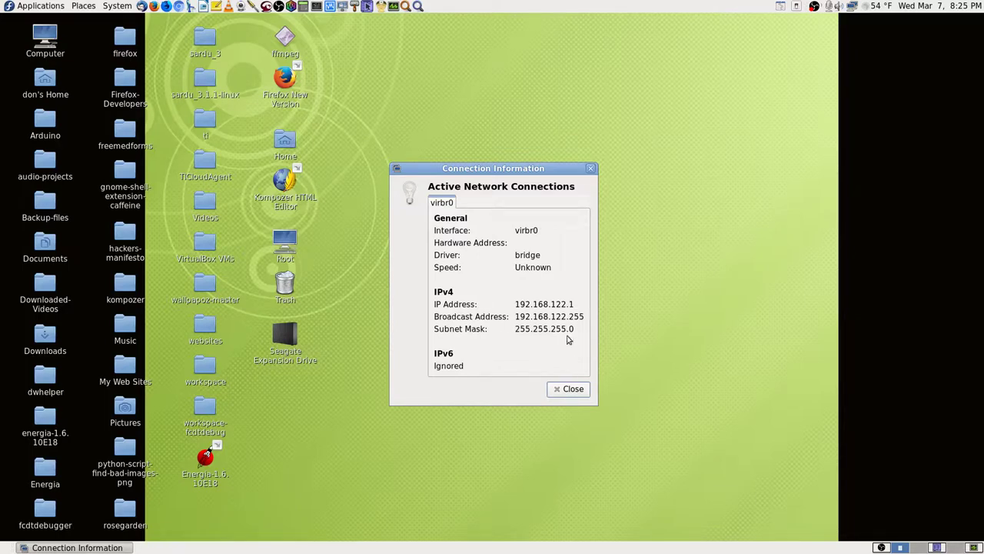
left_click(572, 389)
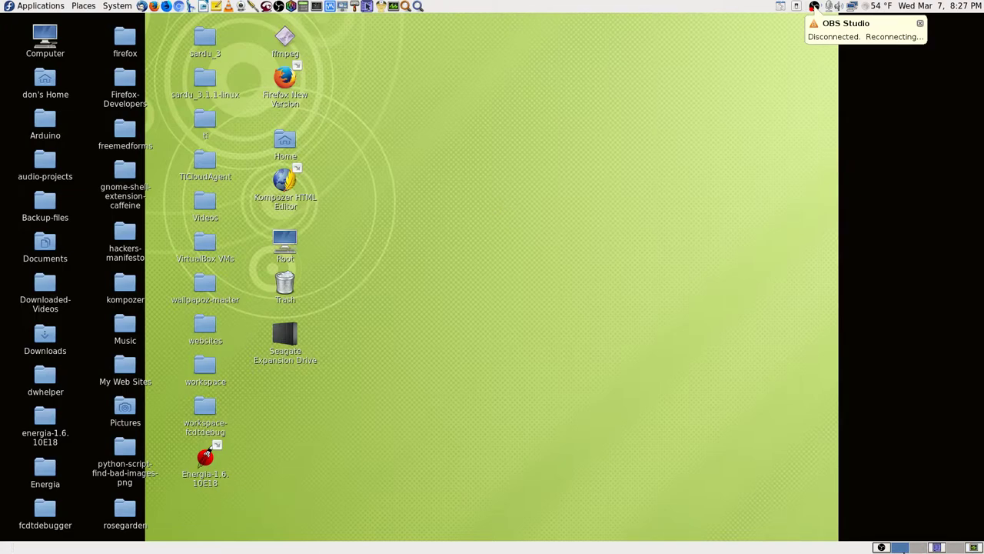
left_click(882, 546)
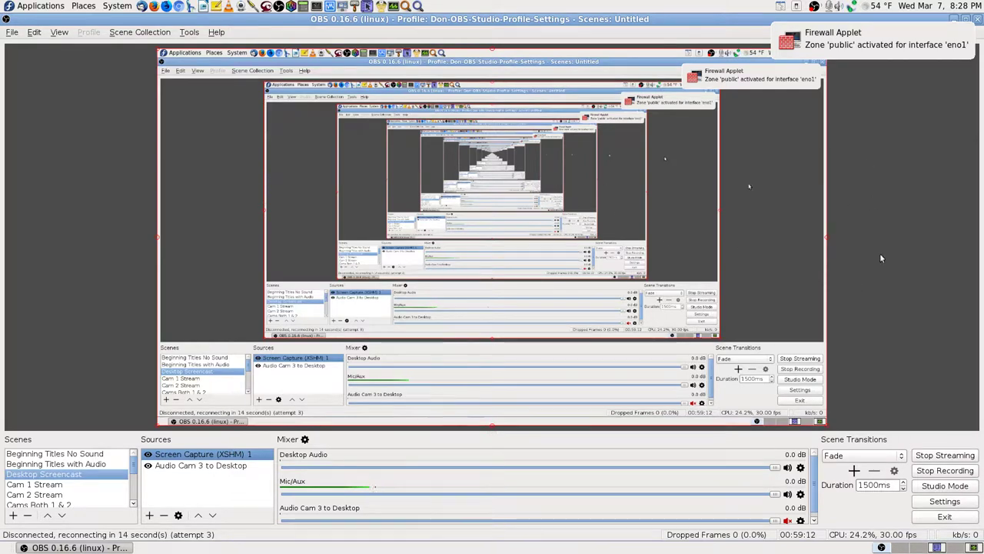
left_click(901, 548)
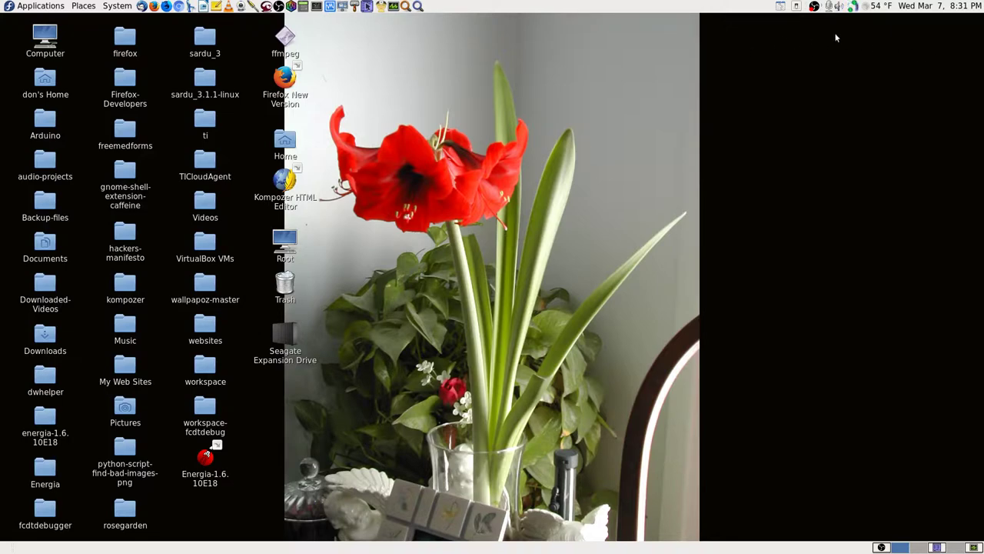
- Reopen the connection information from the network applet once it is available
right_click(852, 6)
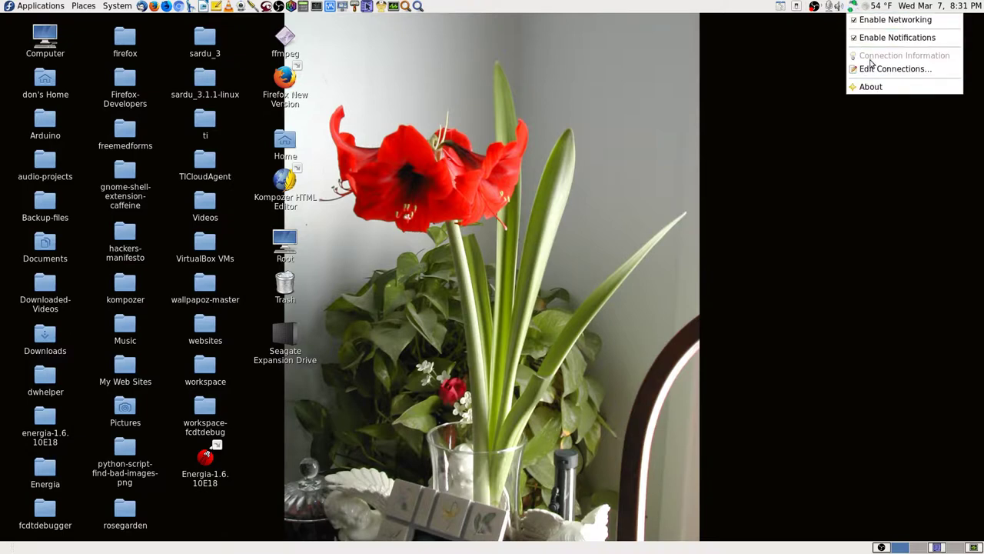
left_click(790, 95)
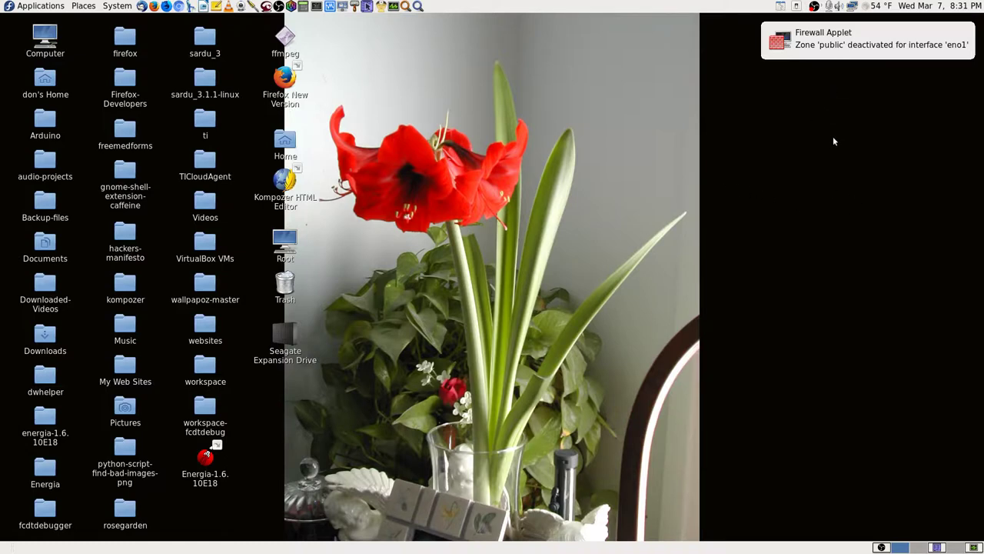
left_click(852, 6)
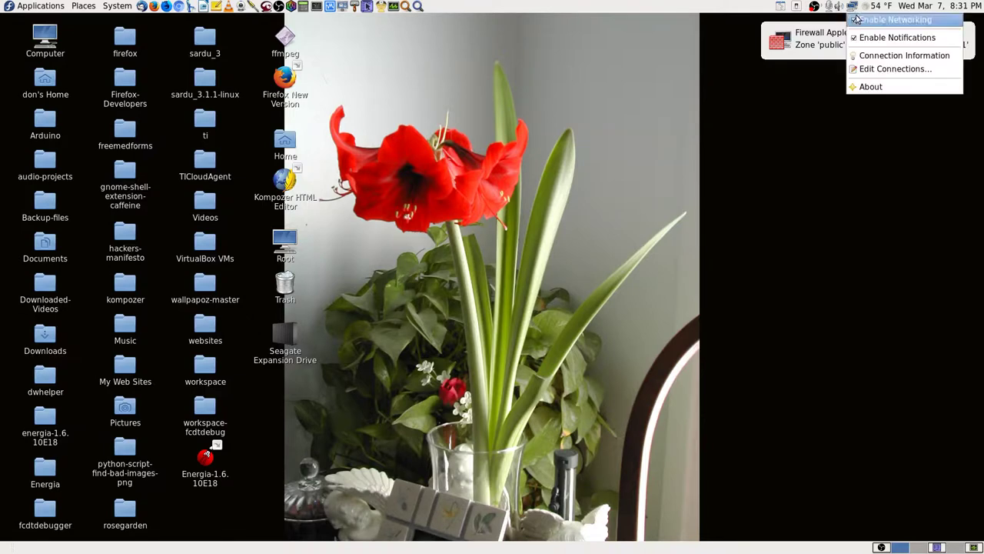
left_click(876, 55)
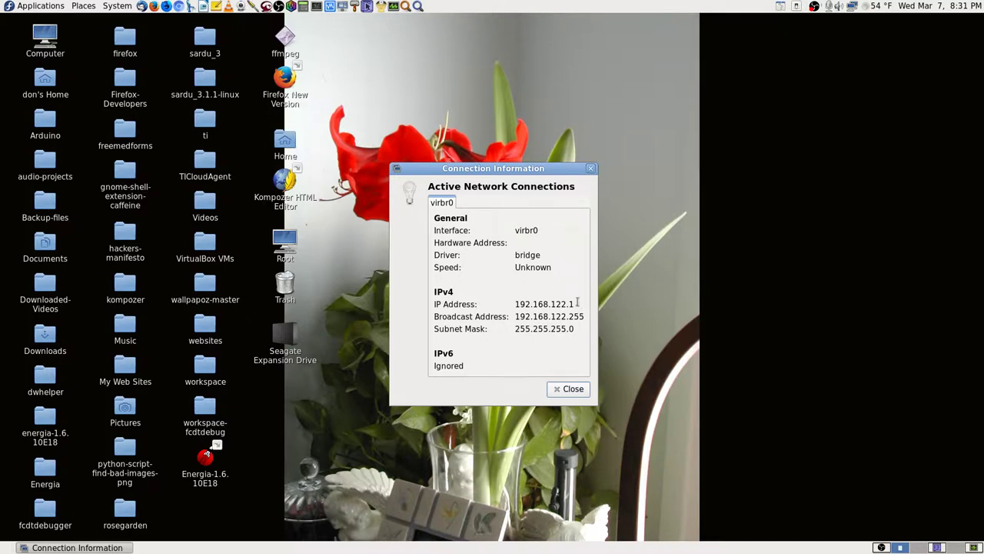
- Select the IP address in the connection information and quit the screenshot tool
left_click_drag(580, 303, 505, 304)
right_click(540, 308)
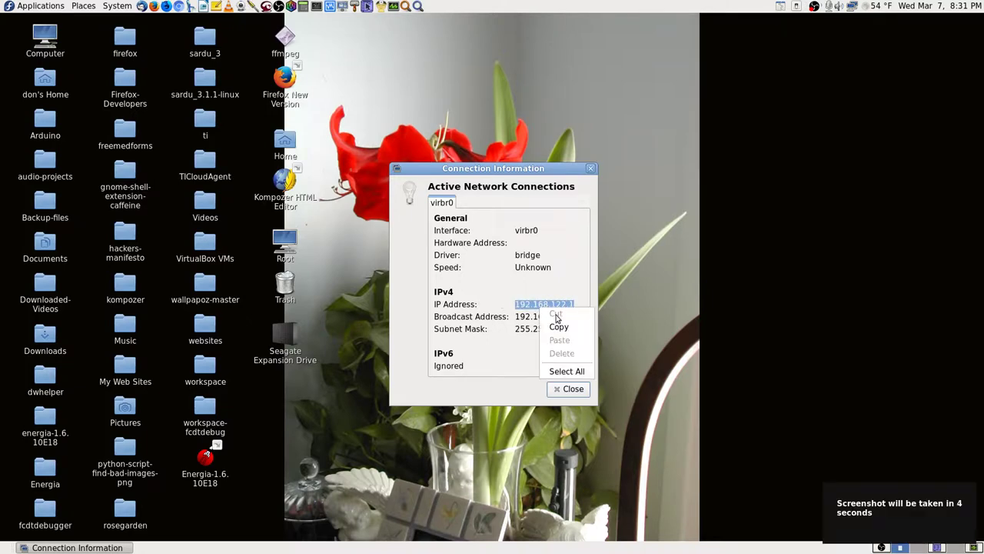
left_click(561, 319)
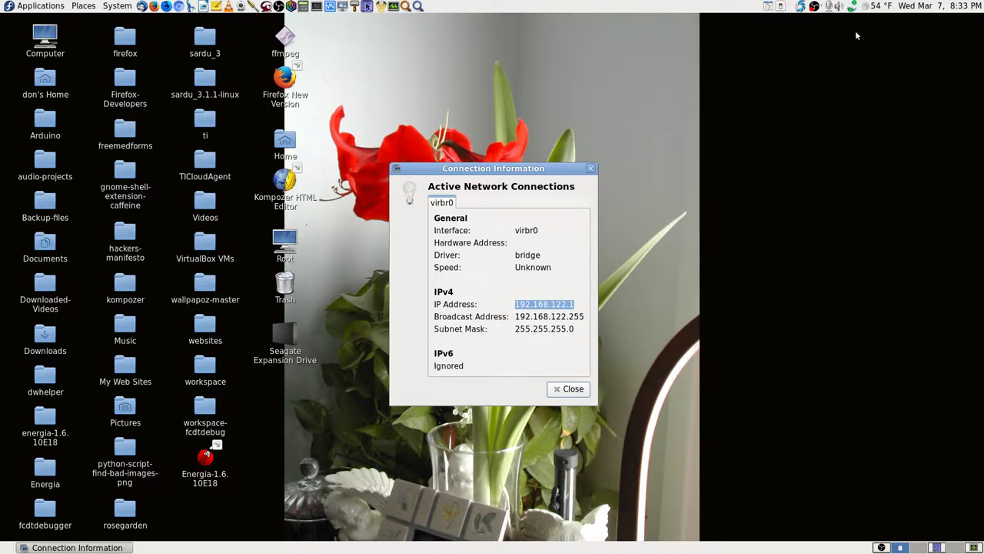
right_click(815, 6)
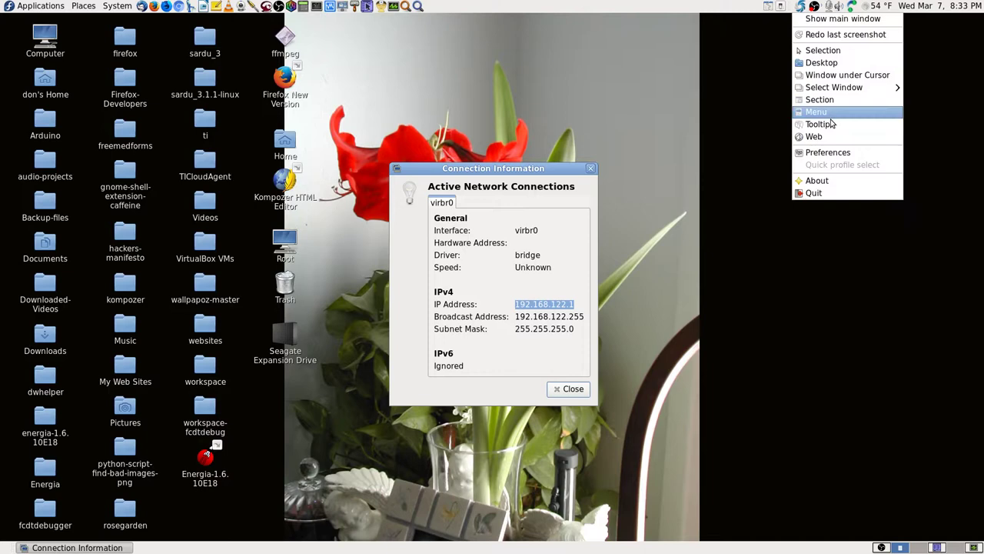
left_click(824, 190)
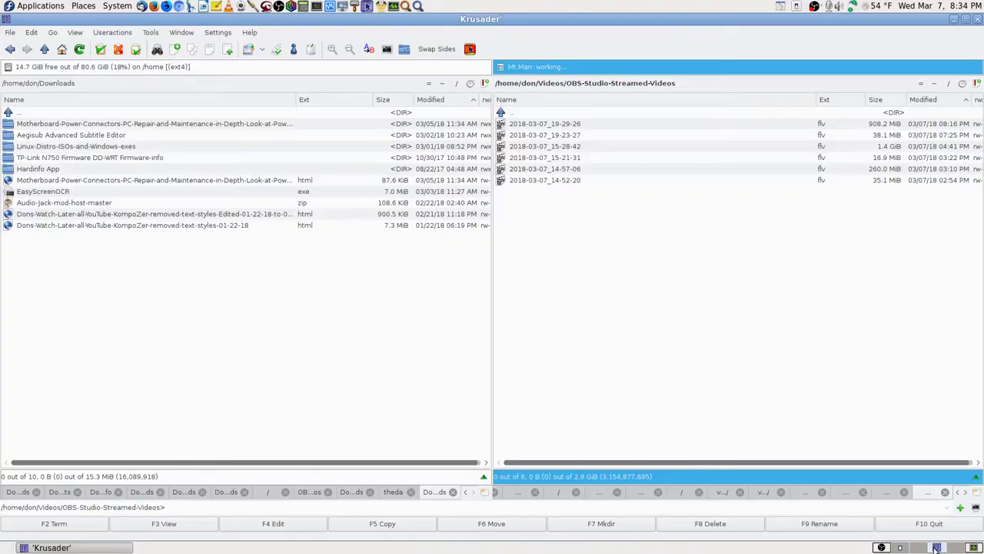
- Check the OBS-Studio-Streamed-Videos folder in Krusader, and close the connection information back on the desktop workspace
left_click(937, 547)
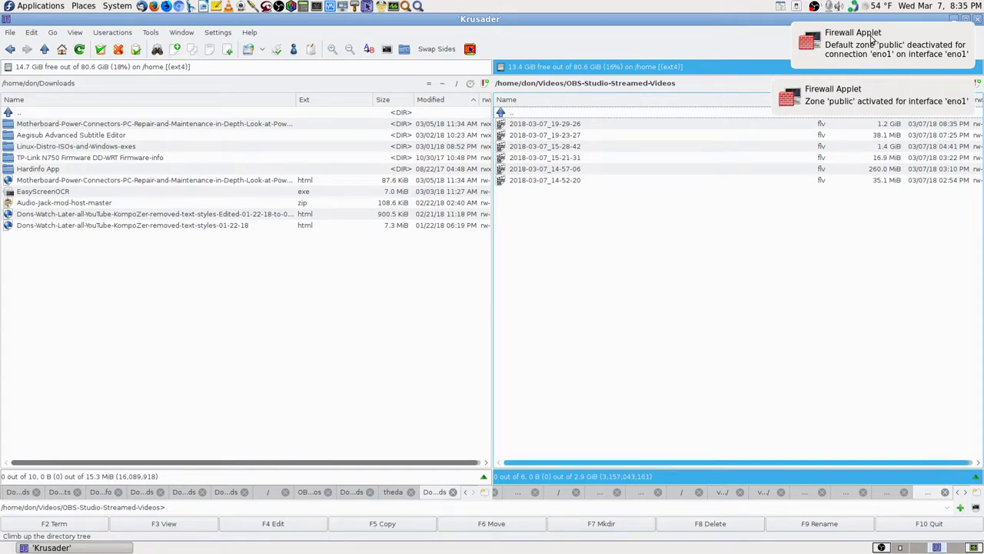
left_click(900, 548)
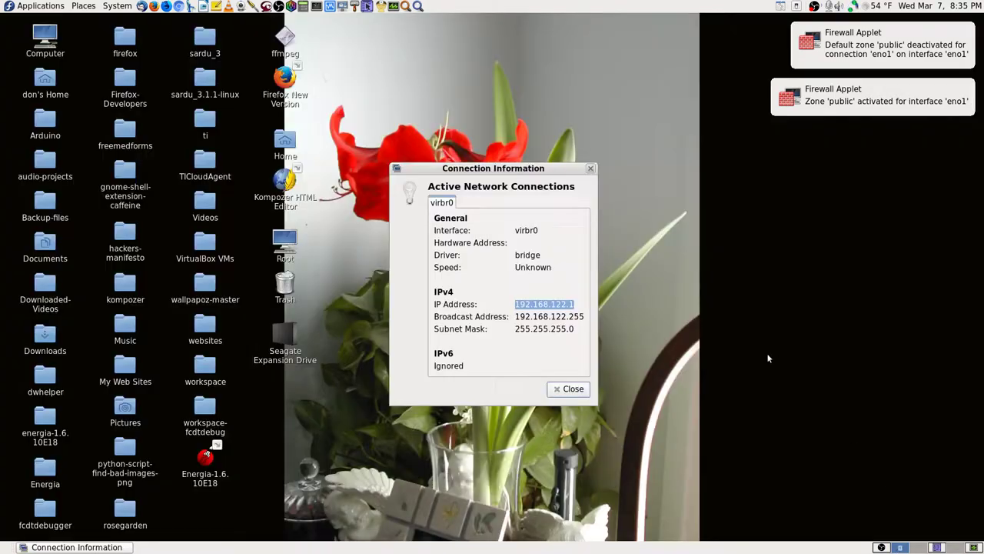
left_click(577, 388)
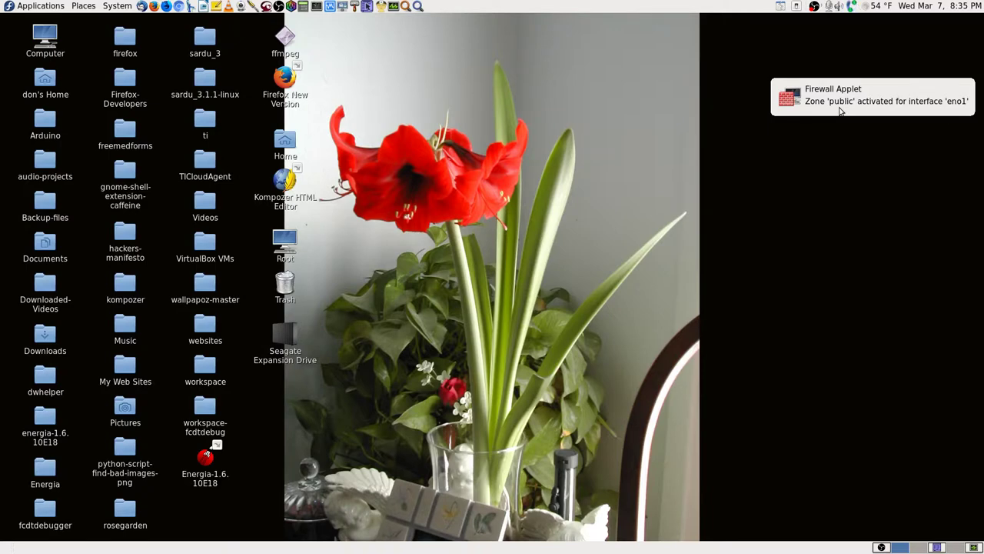
- Find the Firewall application on an empty workspace, launch it, and maximize its window
left_click(958, 549)
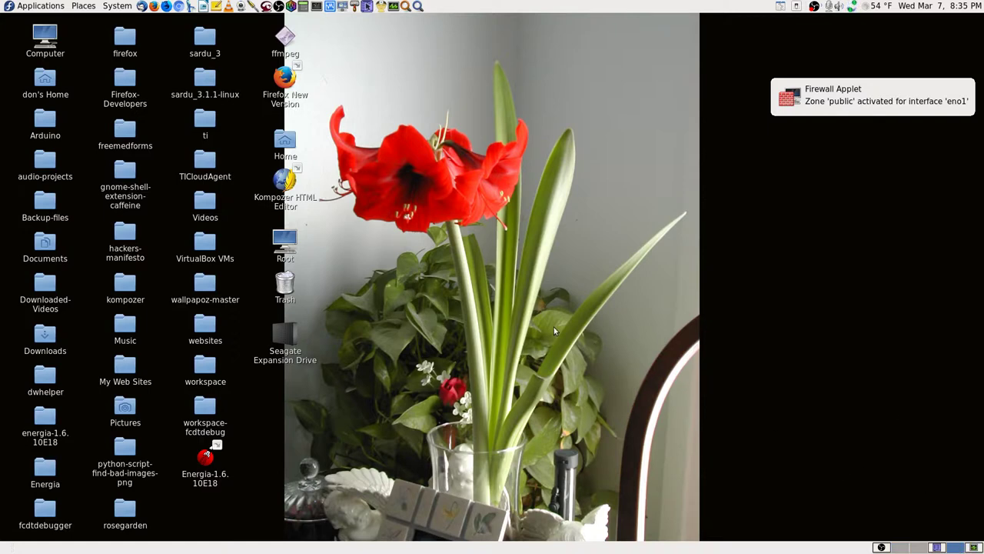
left_click(418, 6)
type("firew")
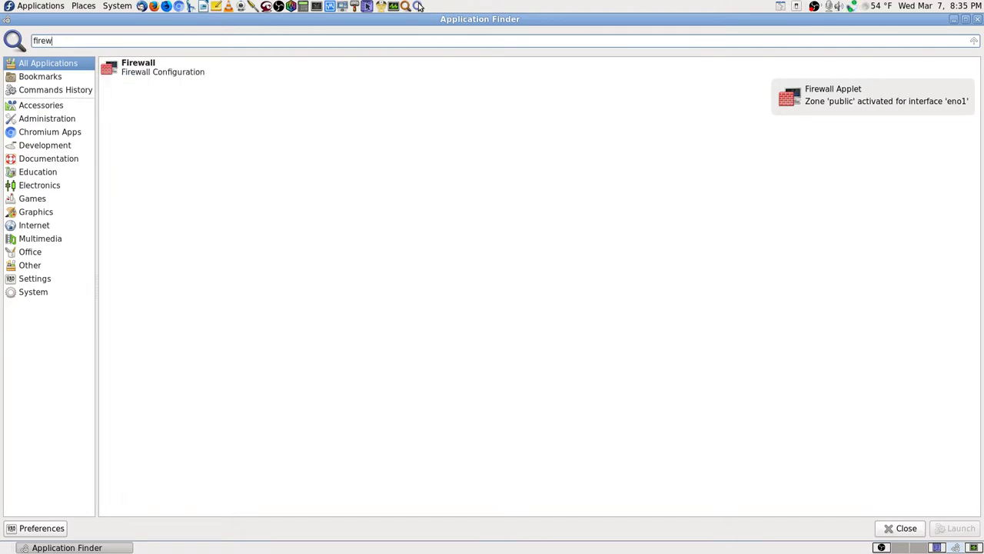
key("Return")
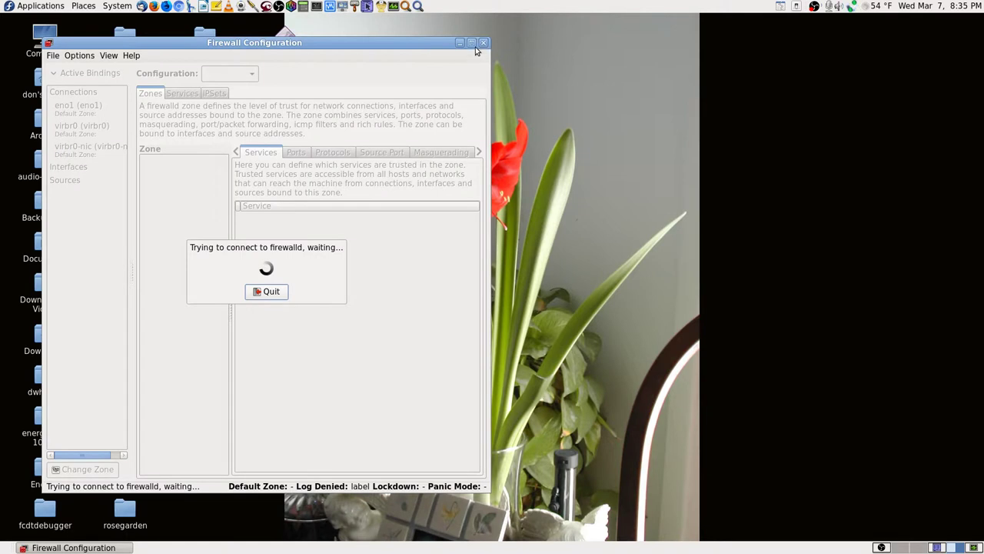
left_click(471, 42)
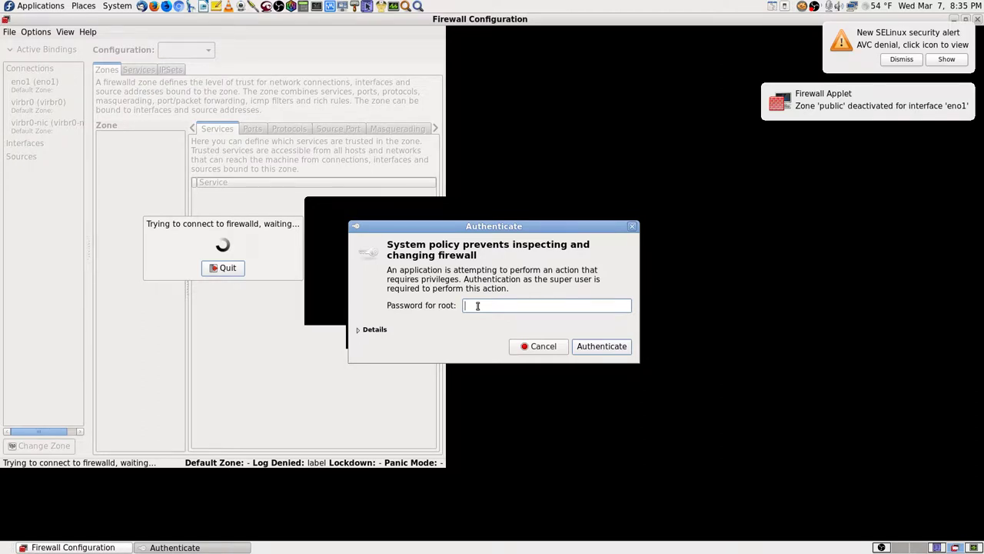
- Enter the root password to authorize inspecting and changing the firewall
type("a")
key("BackSpace")
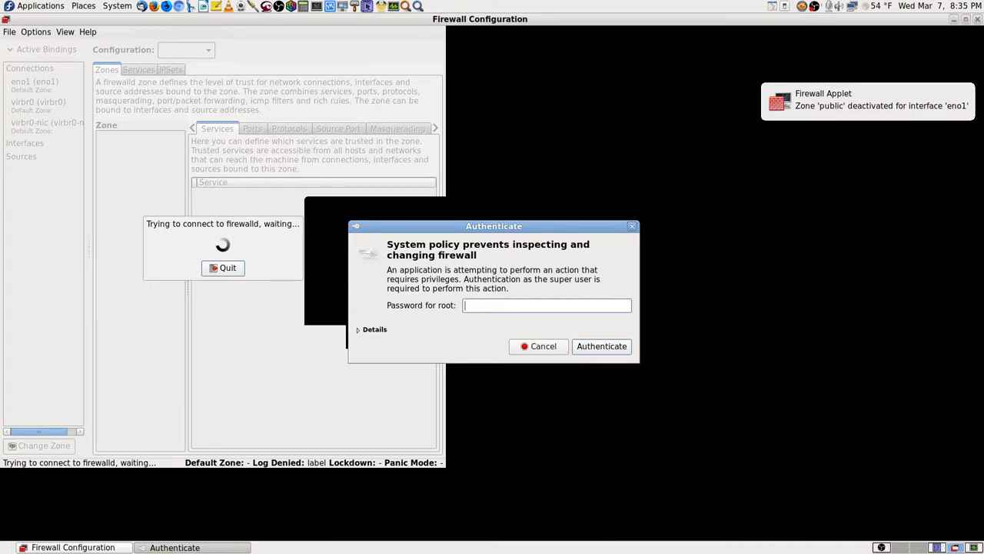
type("*****")
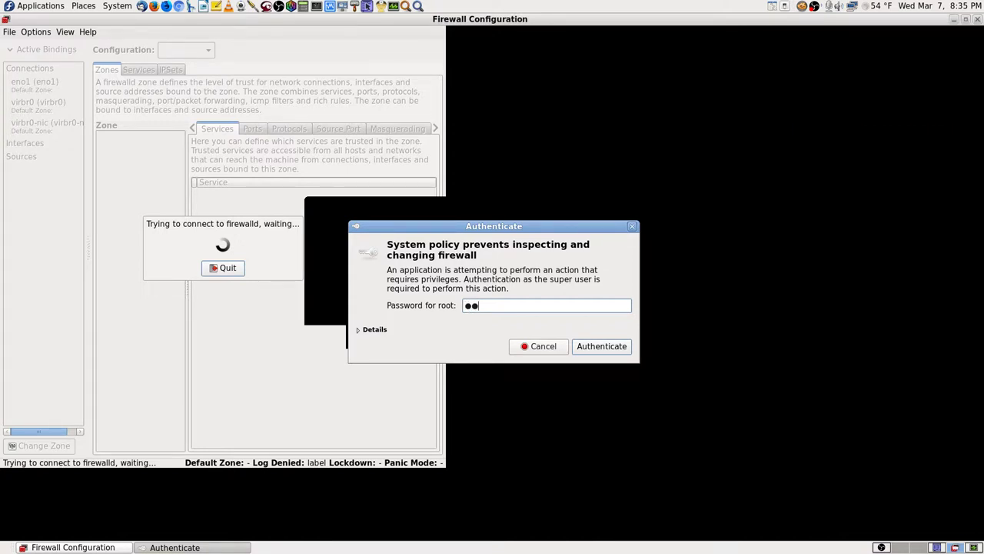
type("**********")
key("Return")
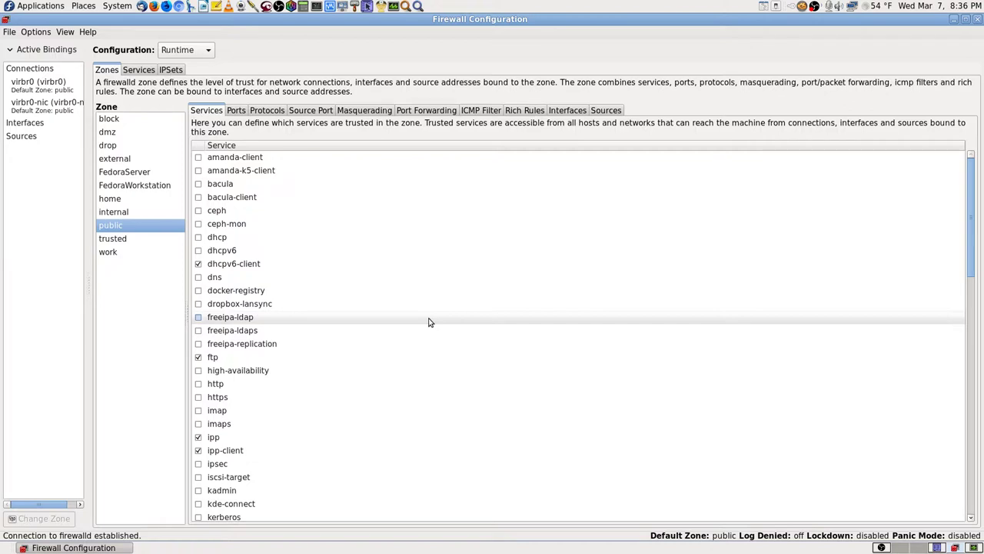
- Examine the full list of trusted services for the public zone in the runtime configuration
scroll(430, 322, "down", 5)
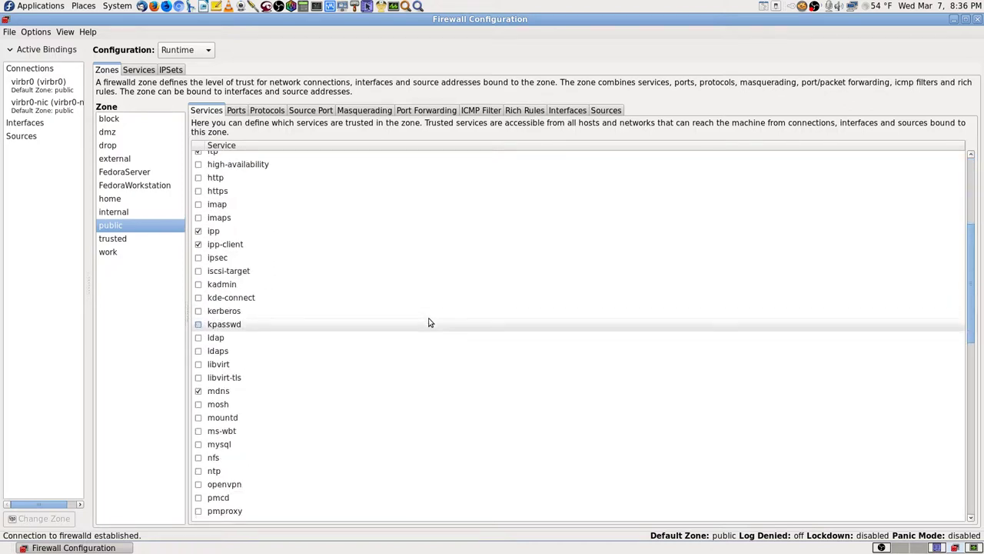
scroll(430, 322, "down", 6)
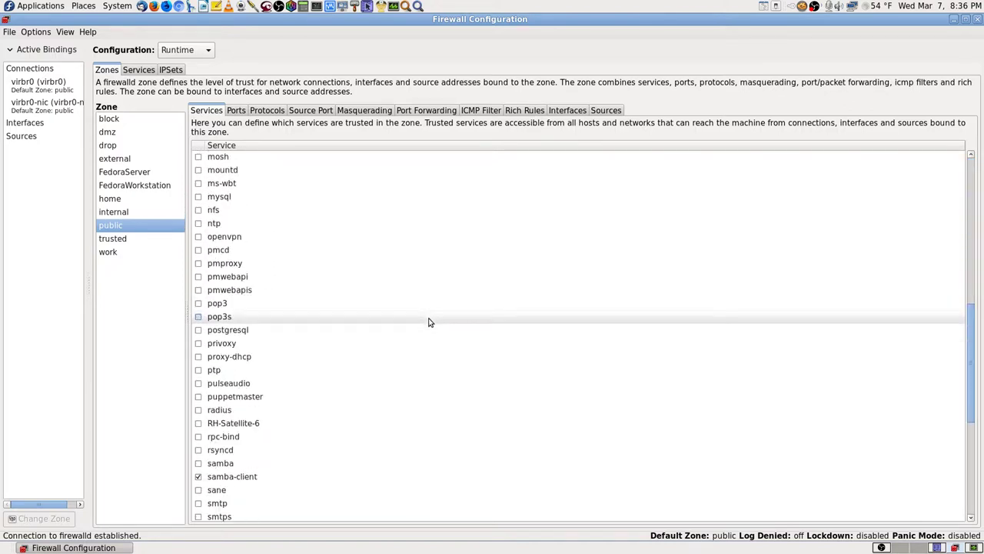
scroll(429, 322, "up", 4)
scroll(429, 322, "down", 10)
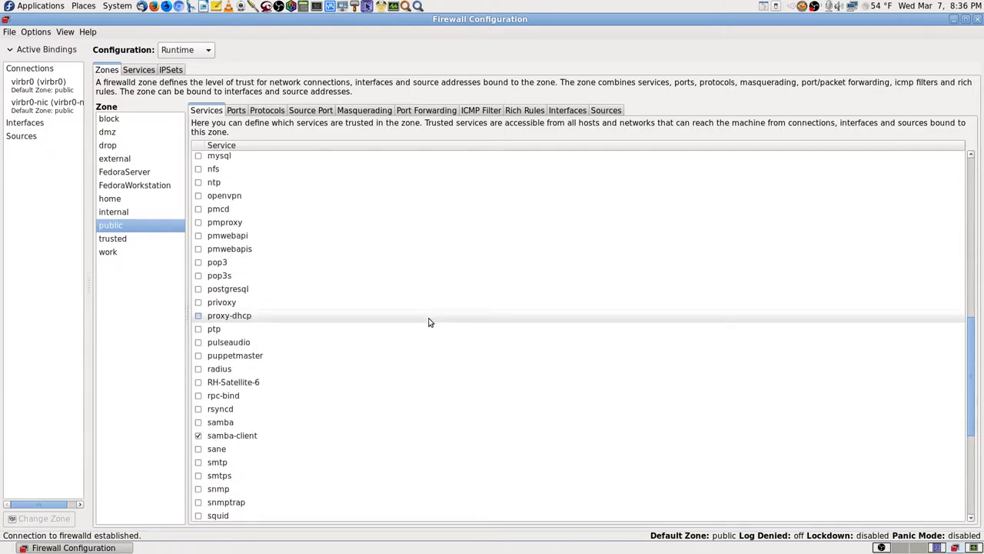
scroll(430, 322, "down", 1)
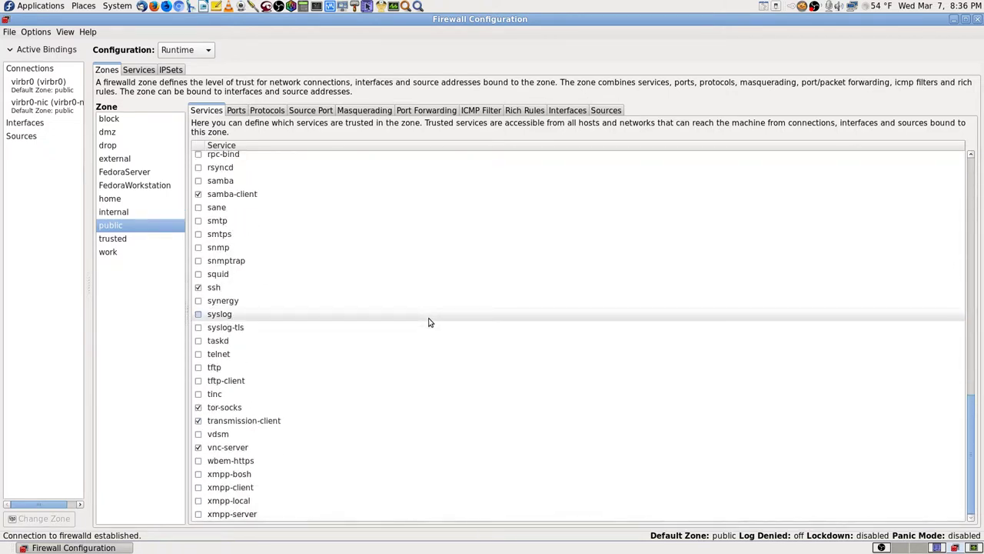
scroll(430, 322, "up", 20)
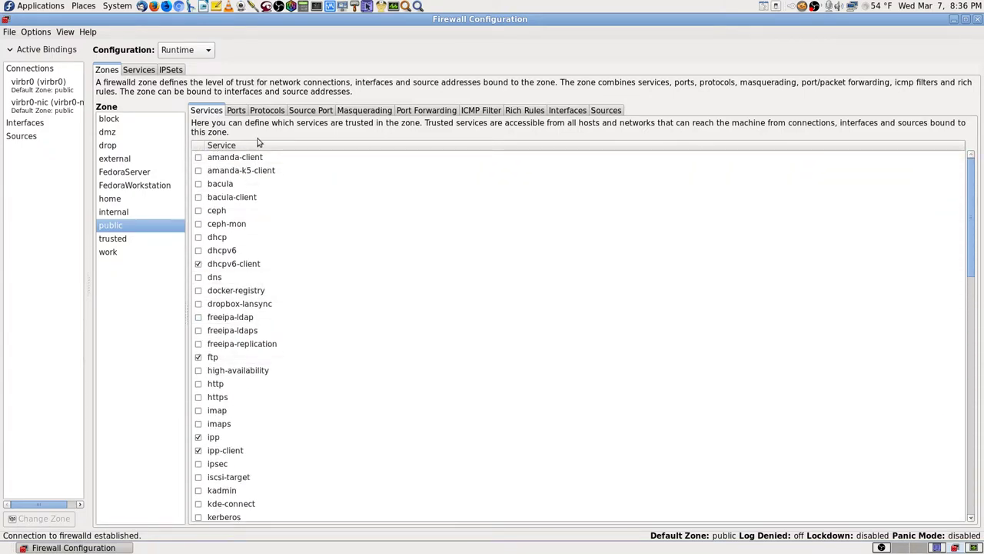
- Review the ports and protocols opened for the public zone
left_click(237, 111)
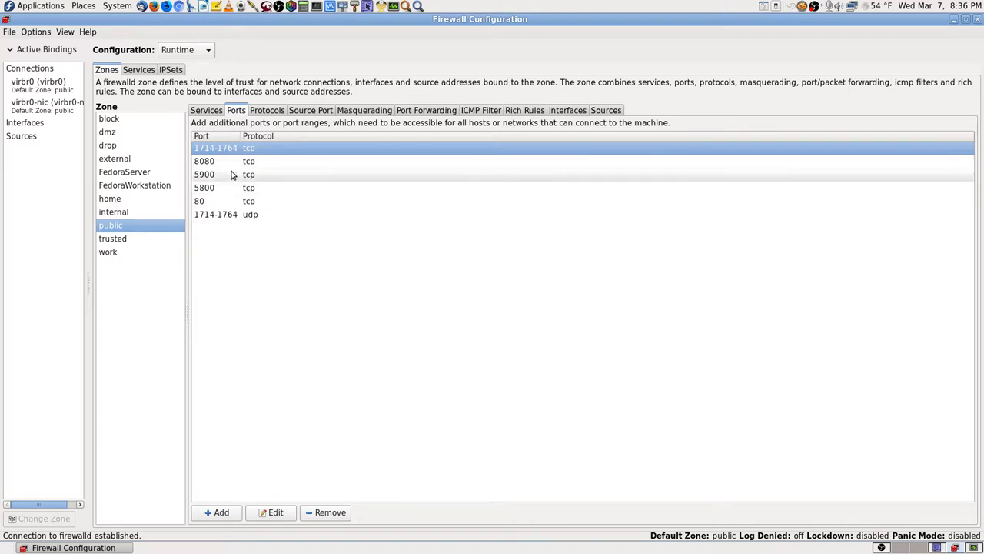
left_click(276, 111)
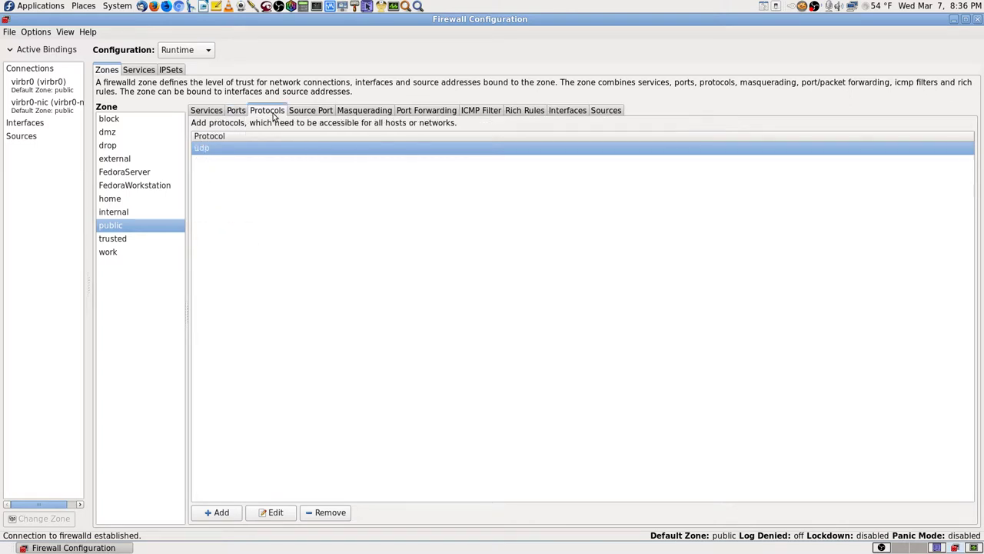
left_click(237, 111)
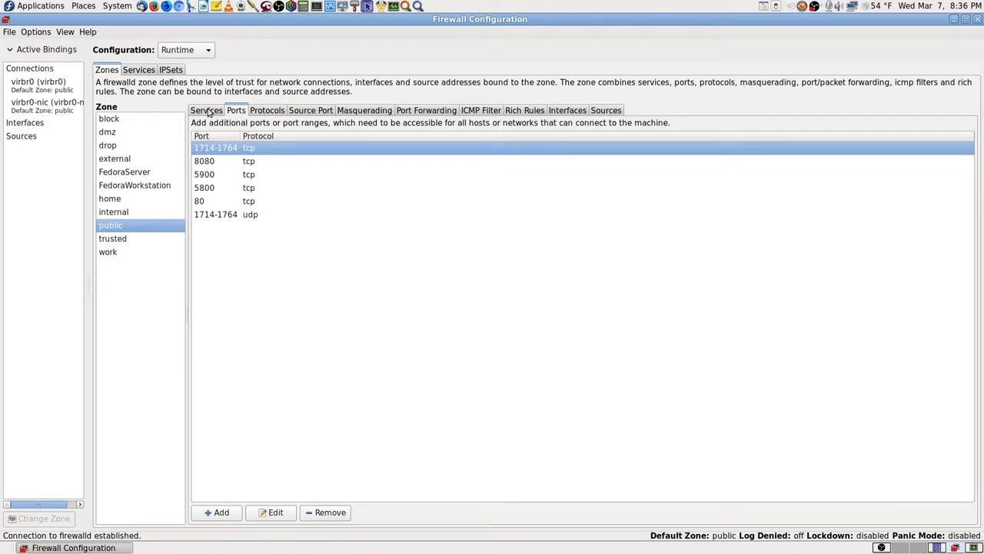
- Recheck the complete list of trusted services for the public zone, down to the last entry
left_click(207, 111)
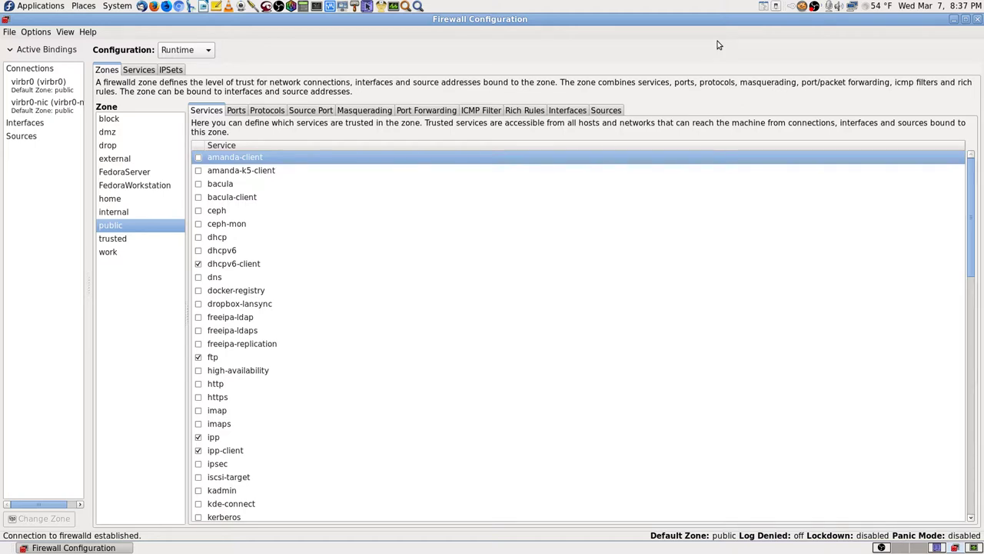
scroll(680, 270, "down", 9)
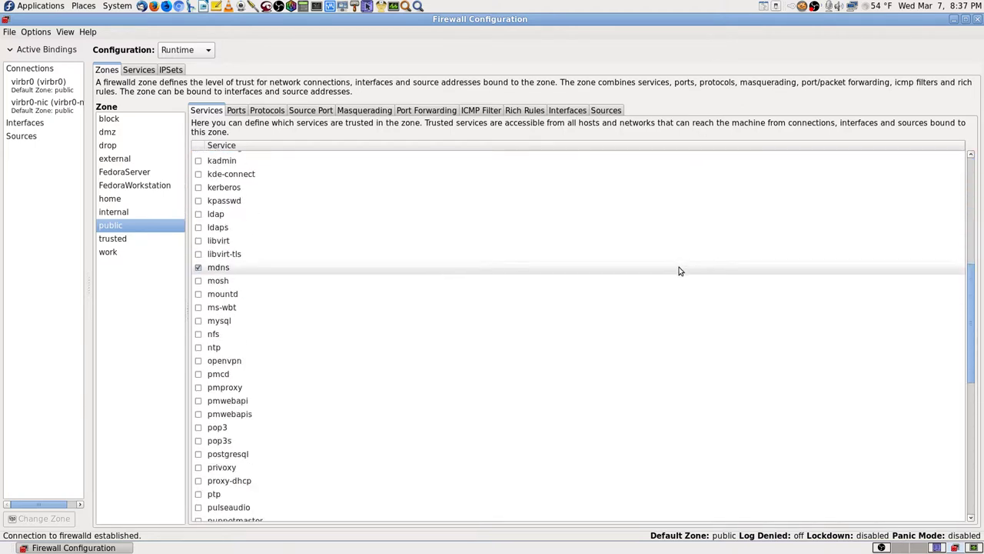
scroll(680, 270, "down", 6)
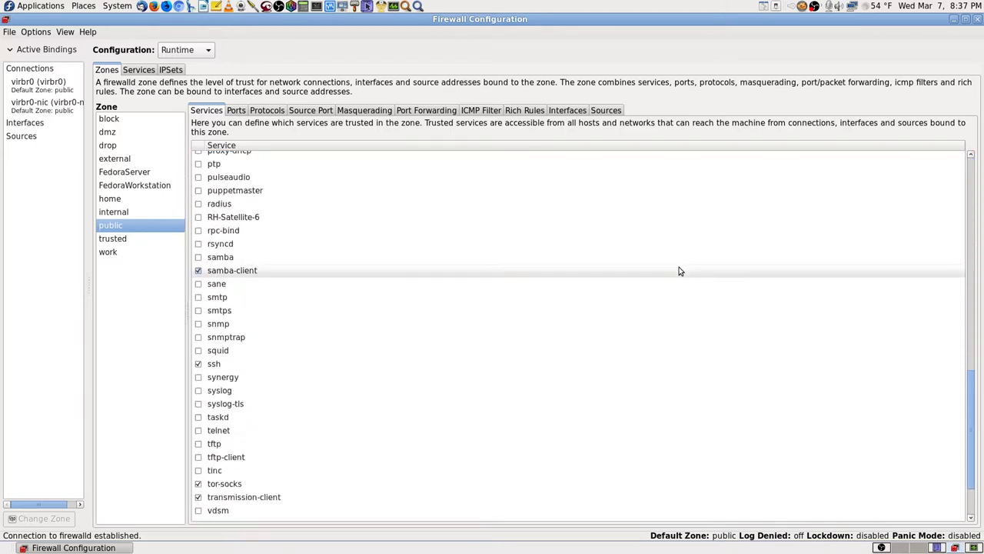
scroll(680, 270, "down", 3)
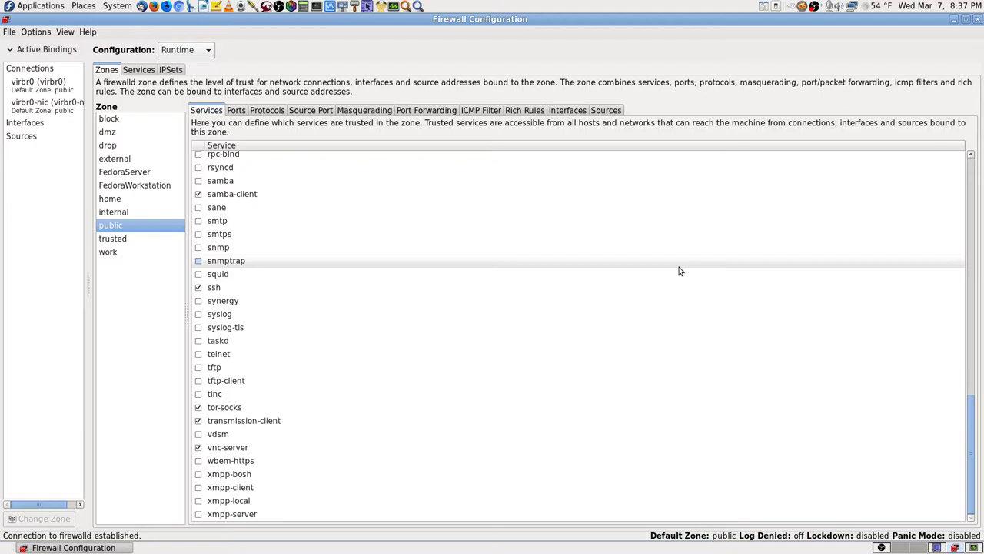
scroll(680, 271, "up", 15)
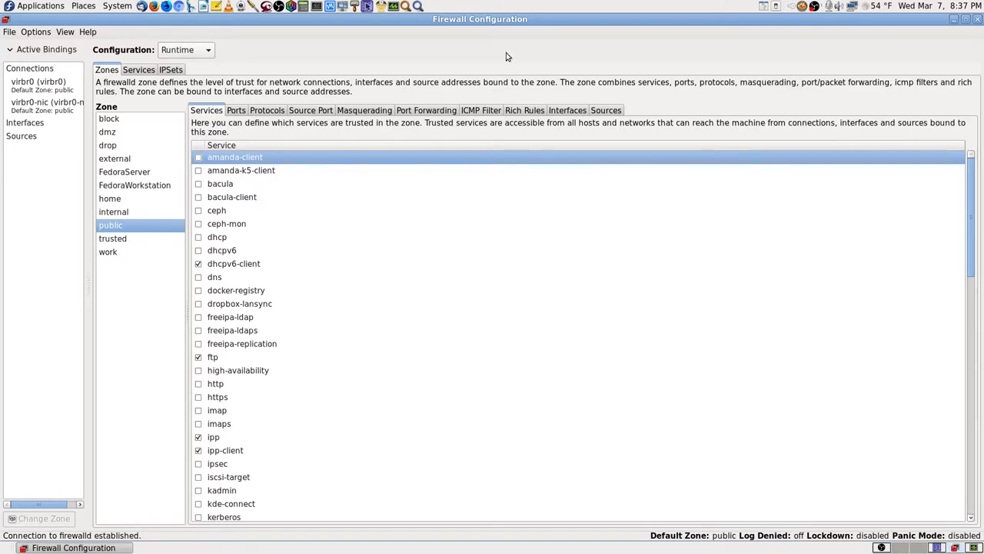
- Review the firewall's service definitions and IPSets, and return to the zone settings
left_click(143, 72)
left_click(174, 71)
left_click(153, 71)
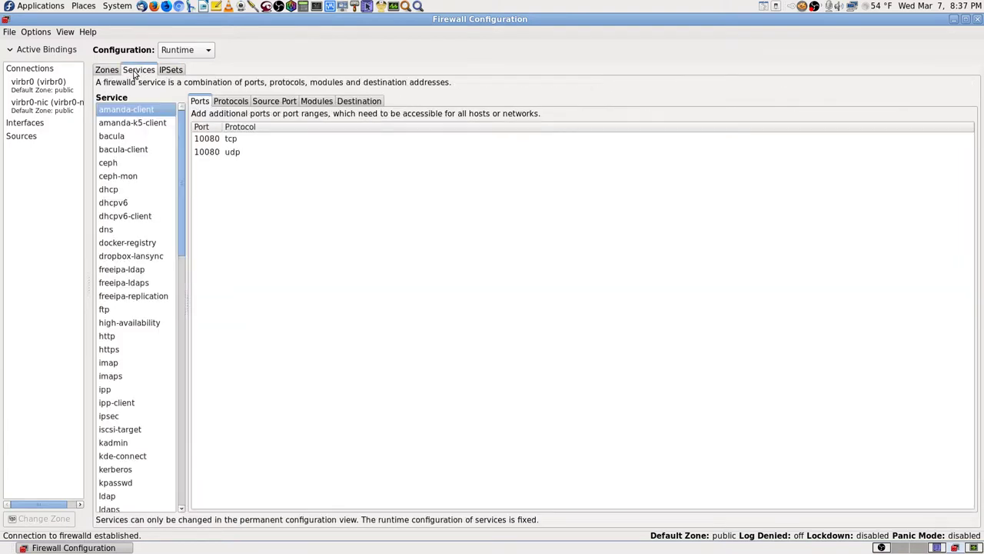
left_click(172, 72)
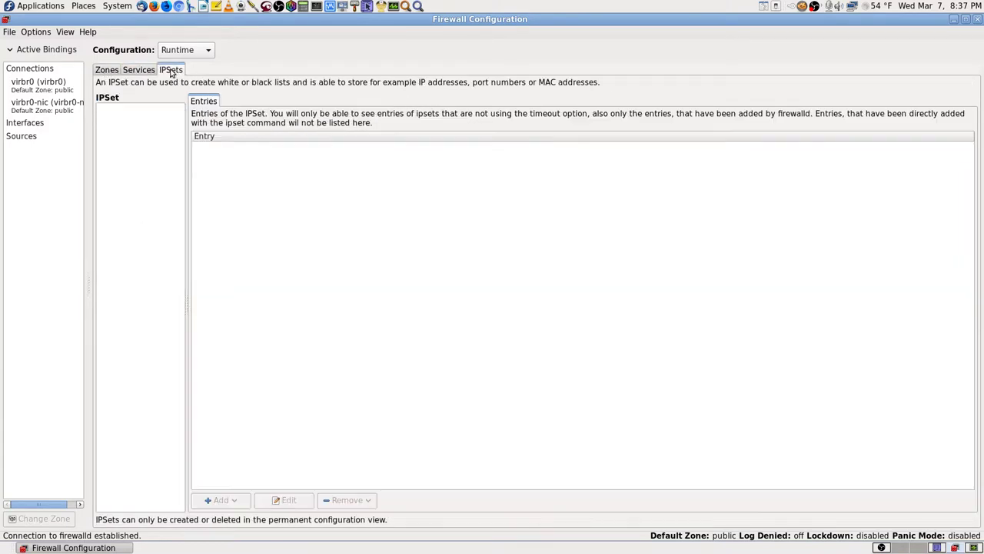
left_click(114, 72)
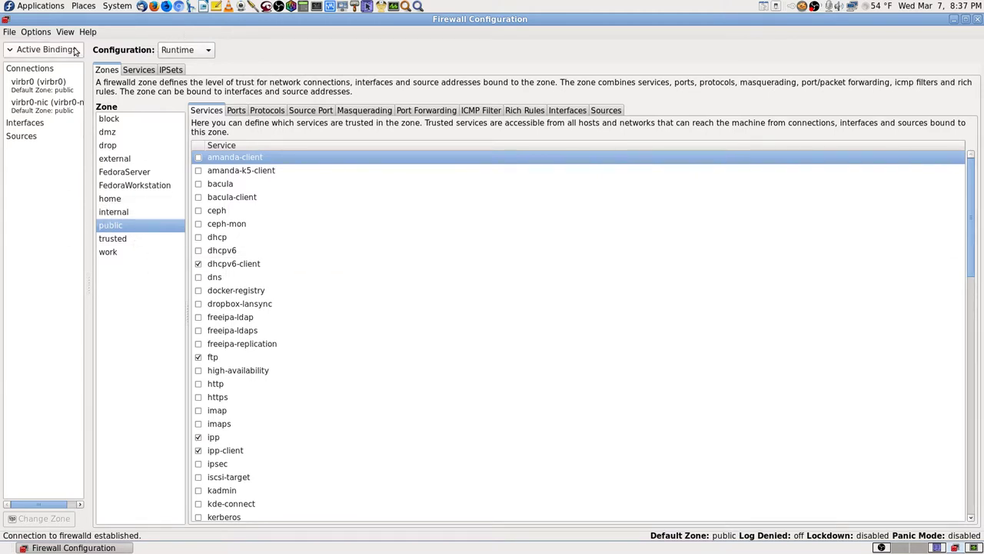
- Examine the available configuration modes, the options for changing the zones of connections, and the firewall's view settings
left_click(199, 51)
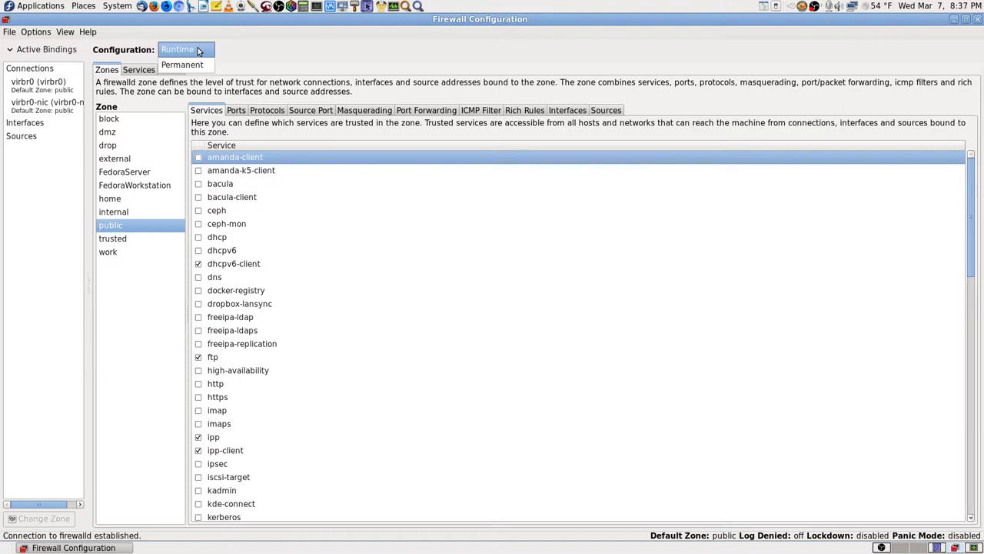
left_click(198, 51)
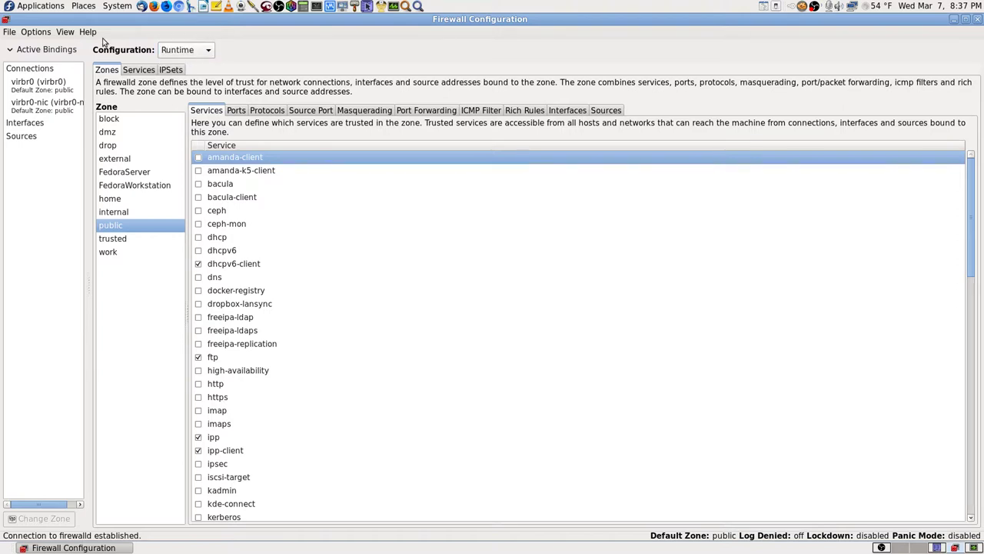
left_click(11, 33)
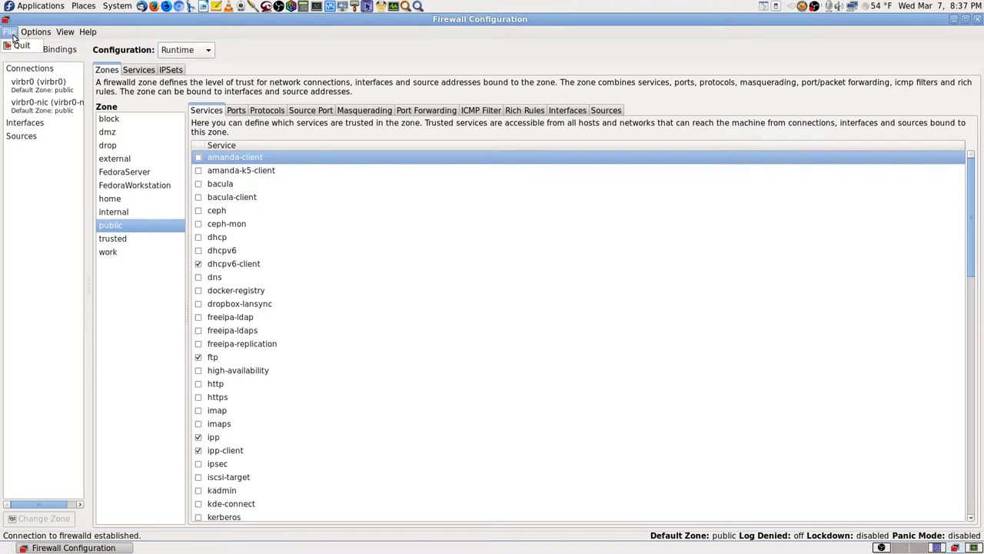
mouse_move(36, 35)
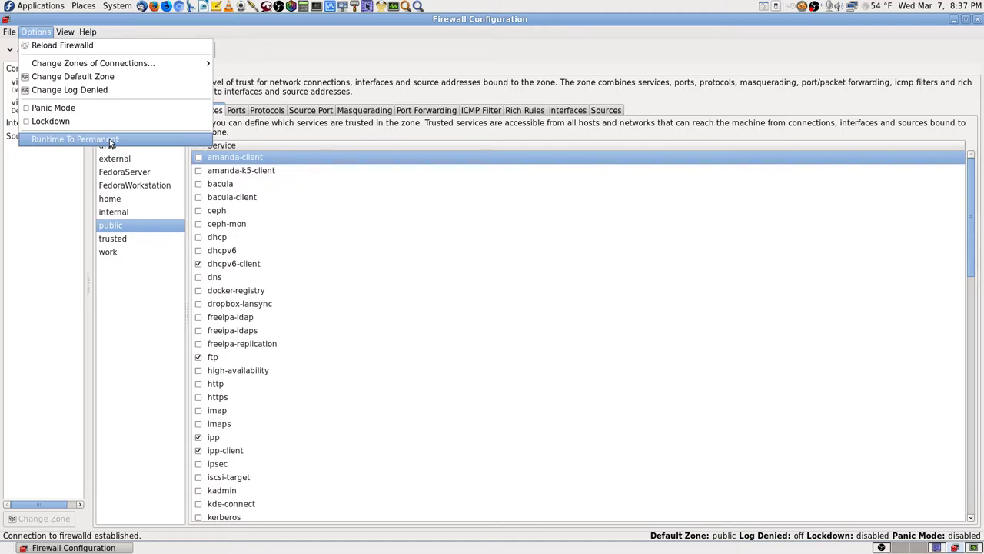
mouse_move(104, 65)
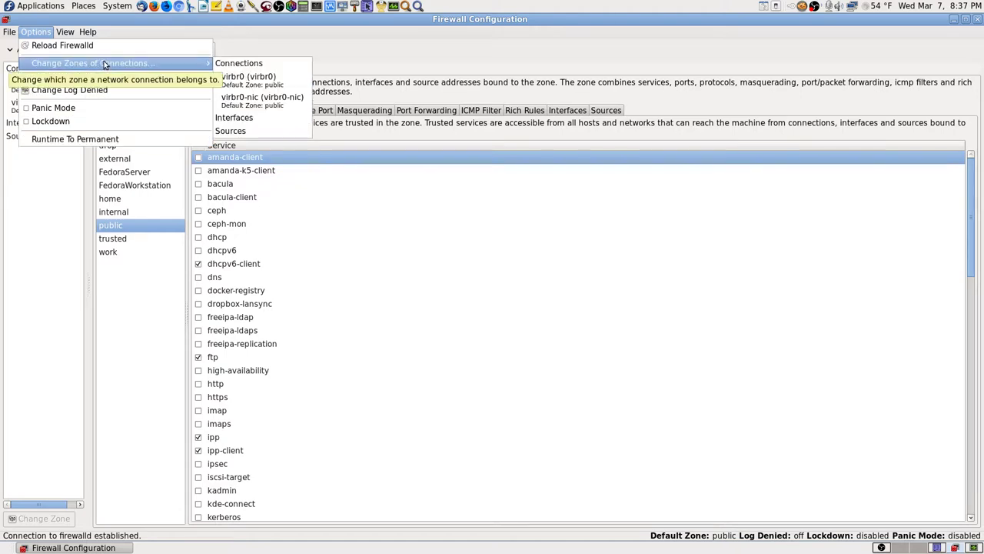
left_click(346, 49)
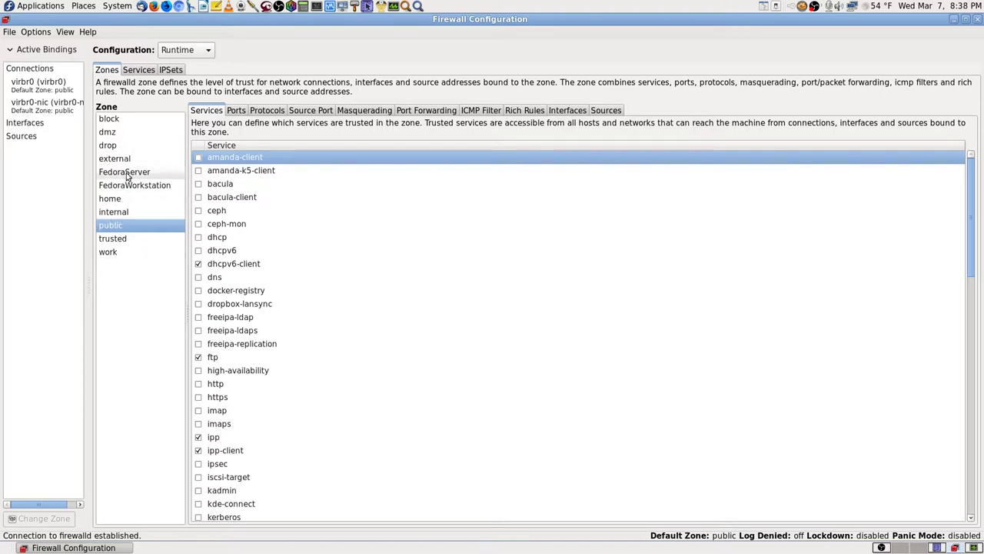
left_click(37, 32)
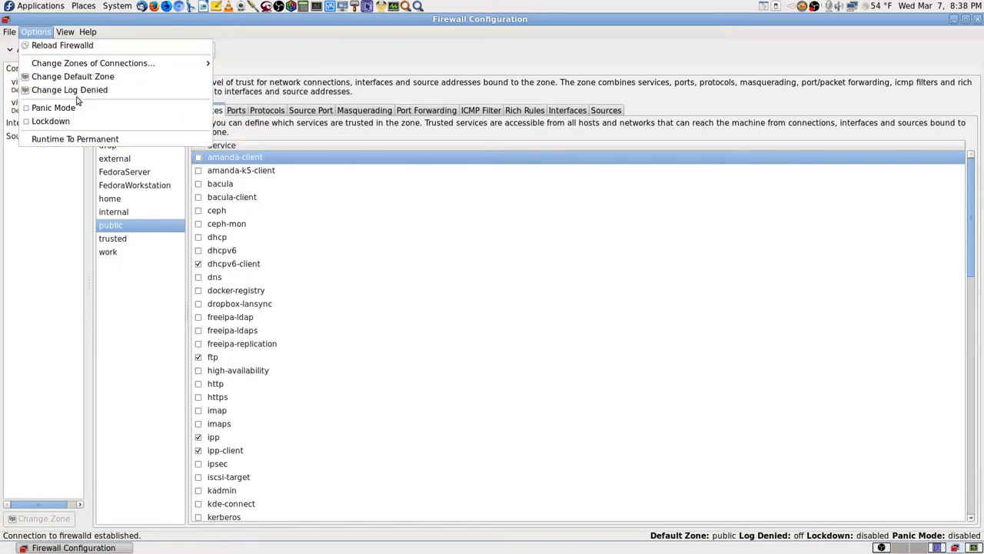
mouse_move(65, 32)
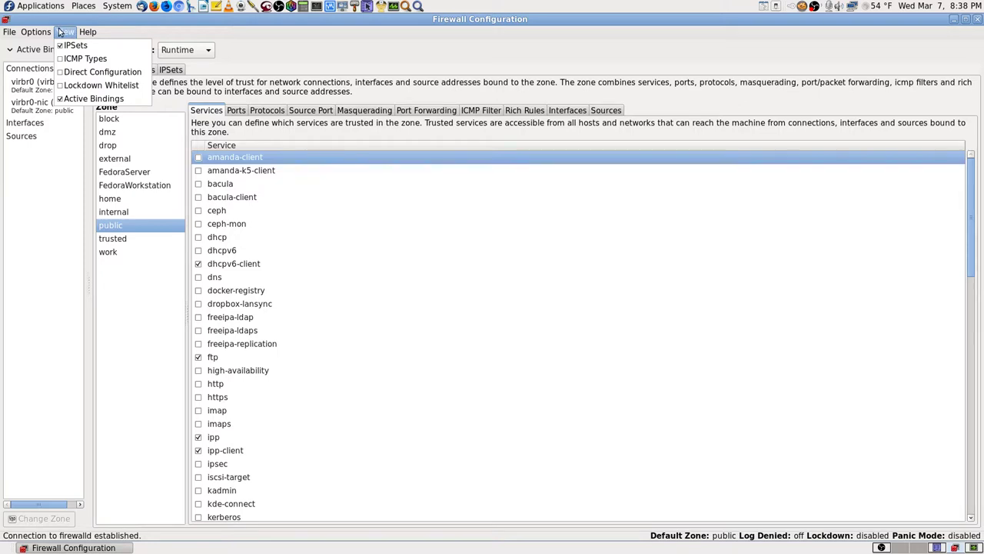
left_click(391, 28)
- Check the connection information for the active network connections and dismiss it
right_click(848, 9)
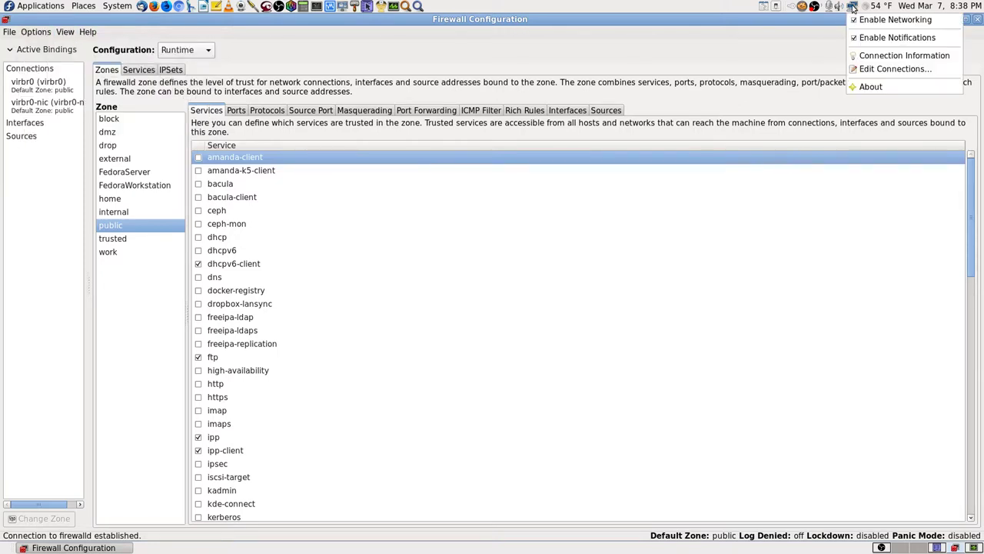
left_click(876, 59)
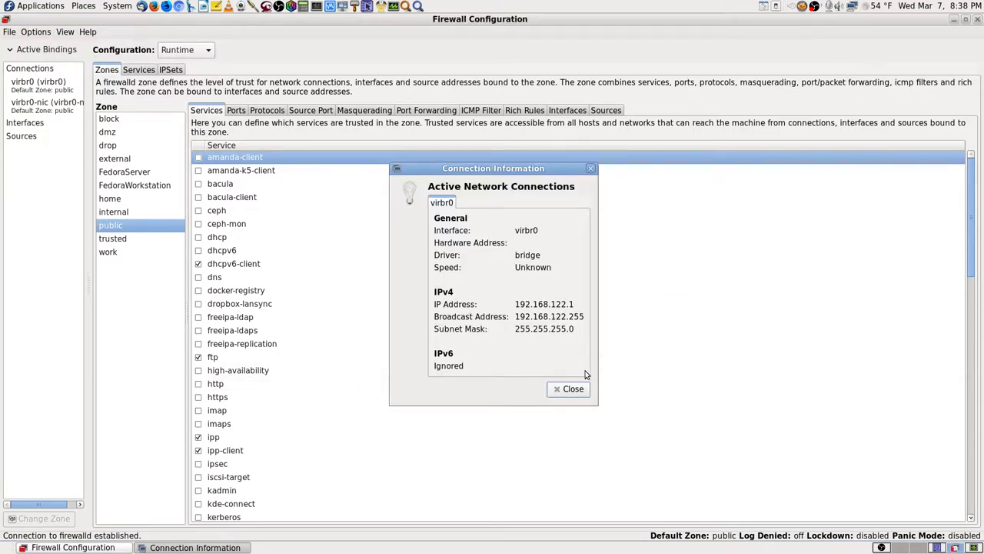
left_click(572, 389)
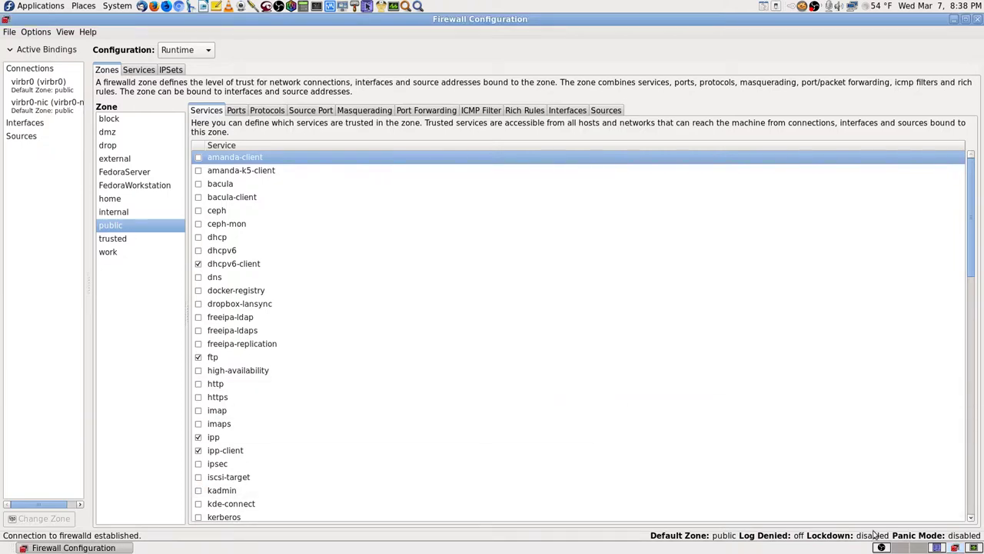
- Close Firewall Configuration, switch to OBS, and stop the disconnected stream while leaving the recording running
left_click(977, 19)
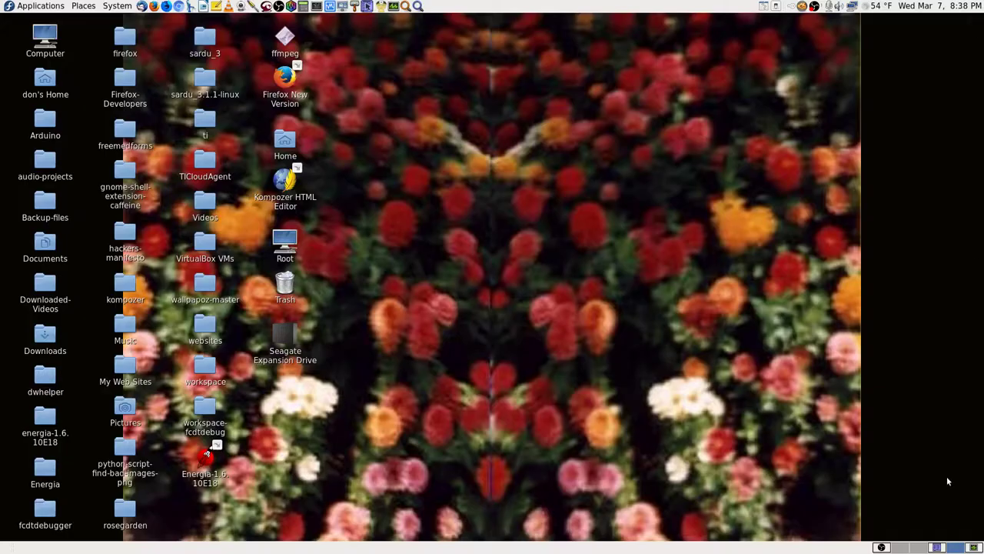
left_click(896, 547)
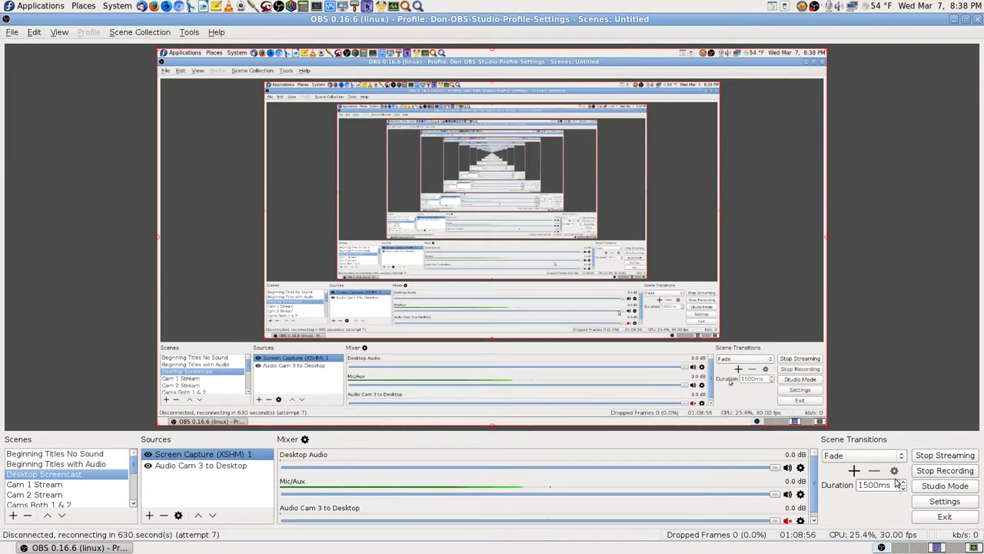
left_click(945, 455)
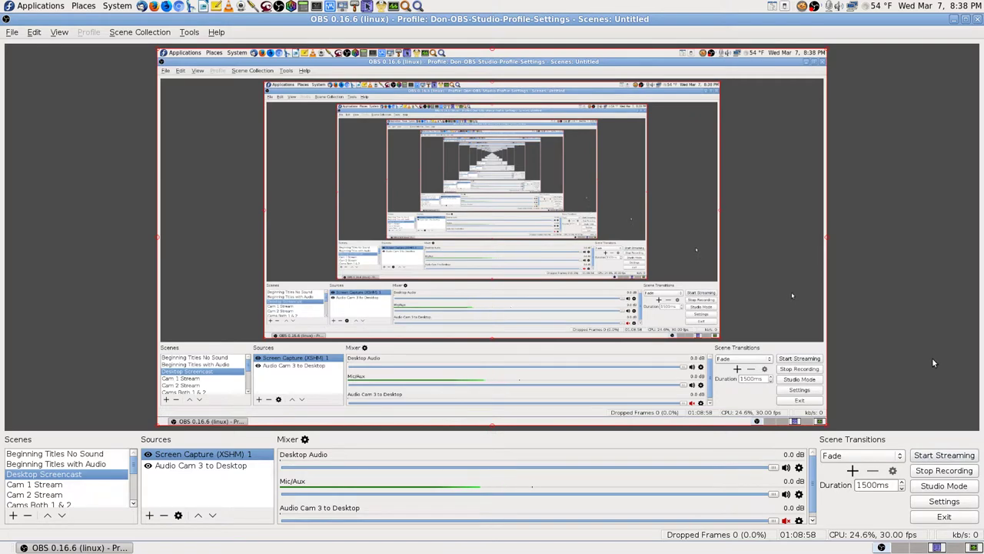
- Check the recorded files in the OBS-Studio-Streamed-Videos folder in Krusader, and return to OBS
left_click(936, 548)
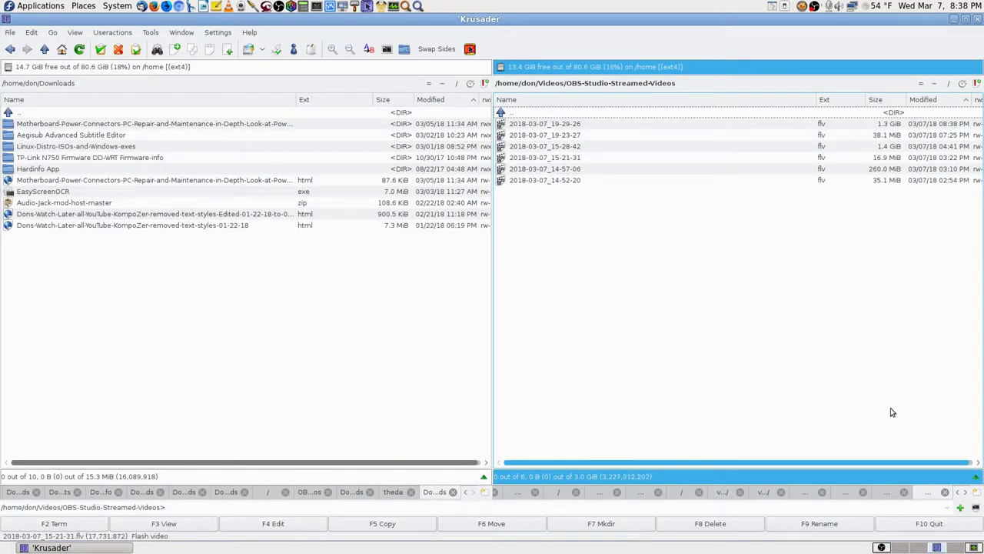
left_click(884, 548)
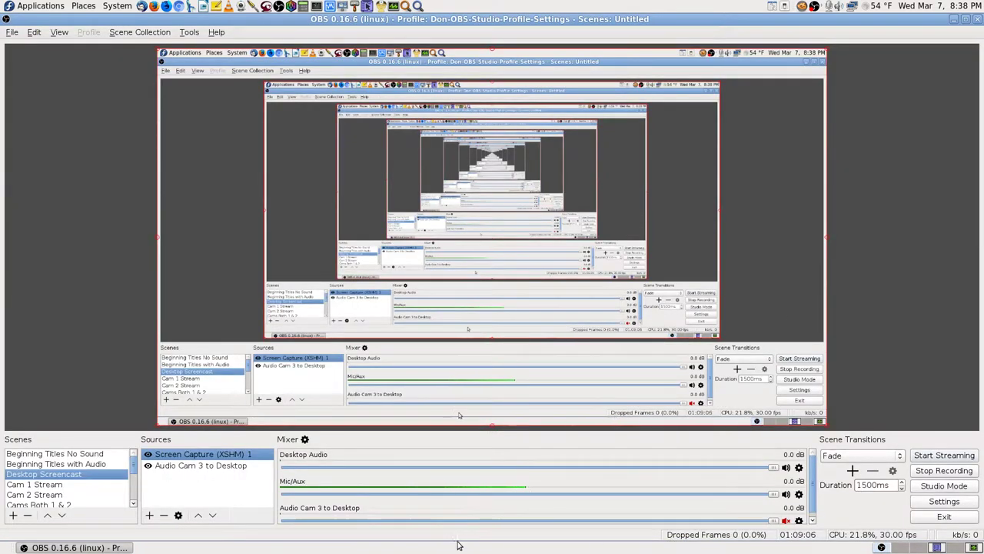
- Go to an empty workspace, recheck the active network connection information, and close it
left_click(916, 548)
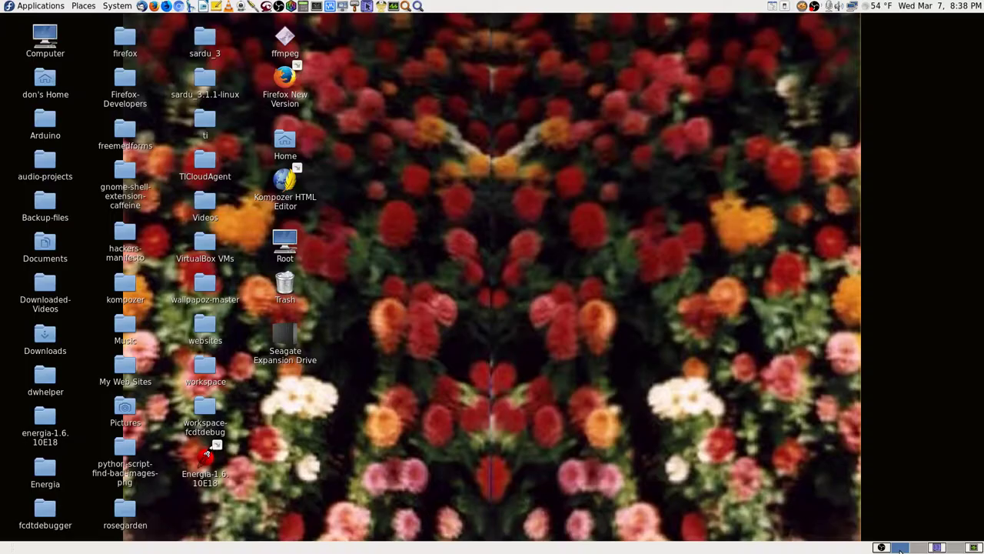
right_click(851, 8)
left_click(868, 55)
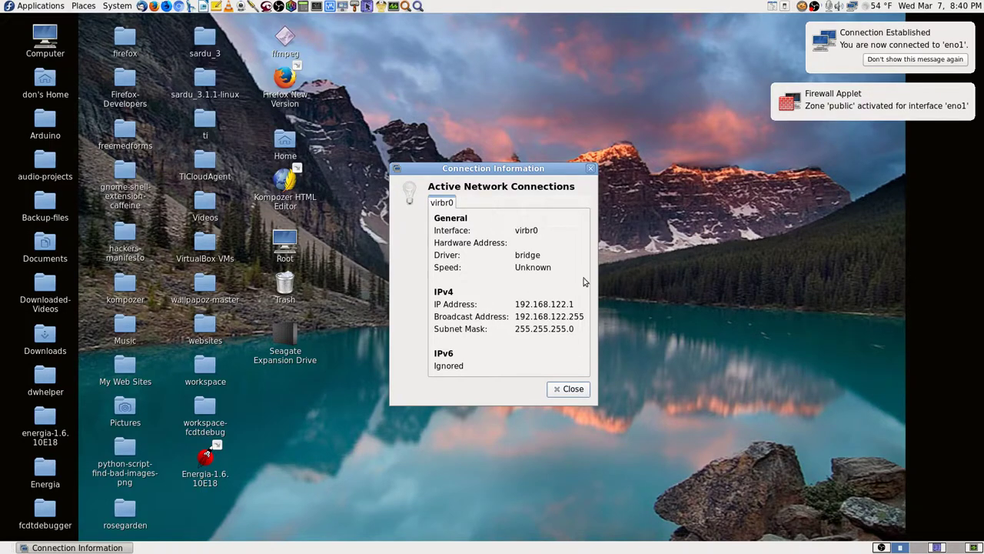
left_click(578, 388)
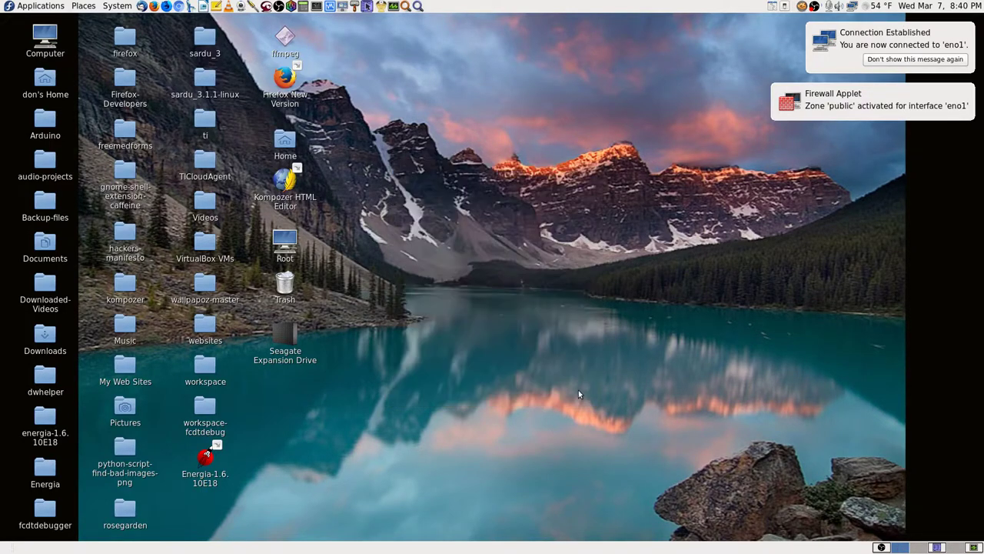
- Reopen the connection information, compare the eno1 and virbr0 interface details and IP addresses, and close it
right_click(854, 9)
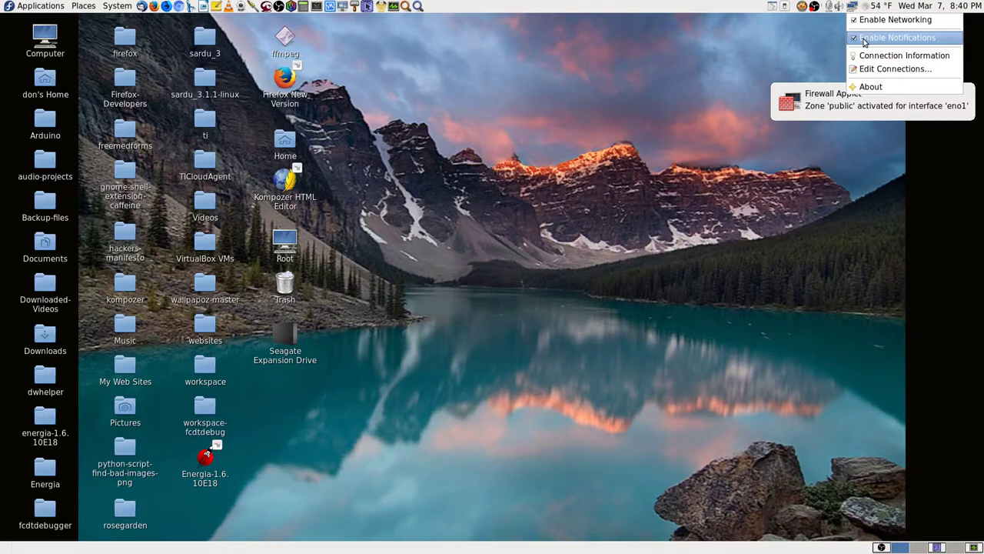
left_click(896, 56)
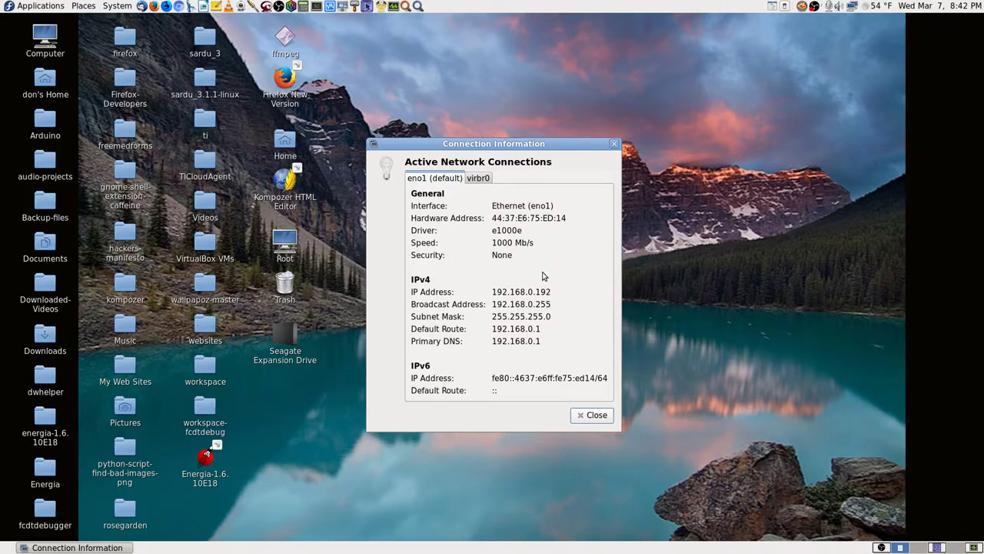
left_click(482, 179)
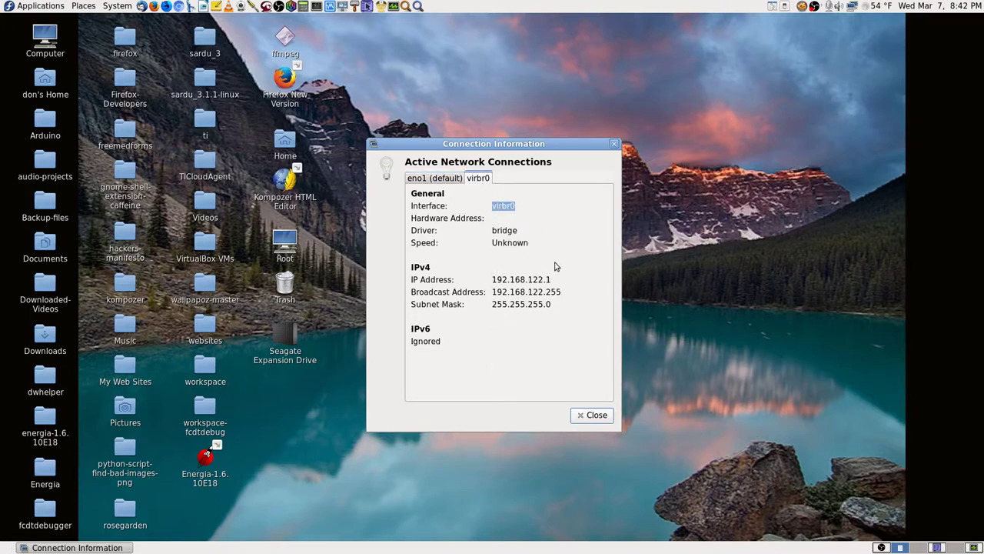
left_click(517, 206)
mouse_move(492, 279)
left_mouse_down()
mouse_move(554, 279)
mouse_move(486, 279)
left_mouse_up()
left_click(553, 279)
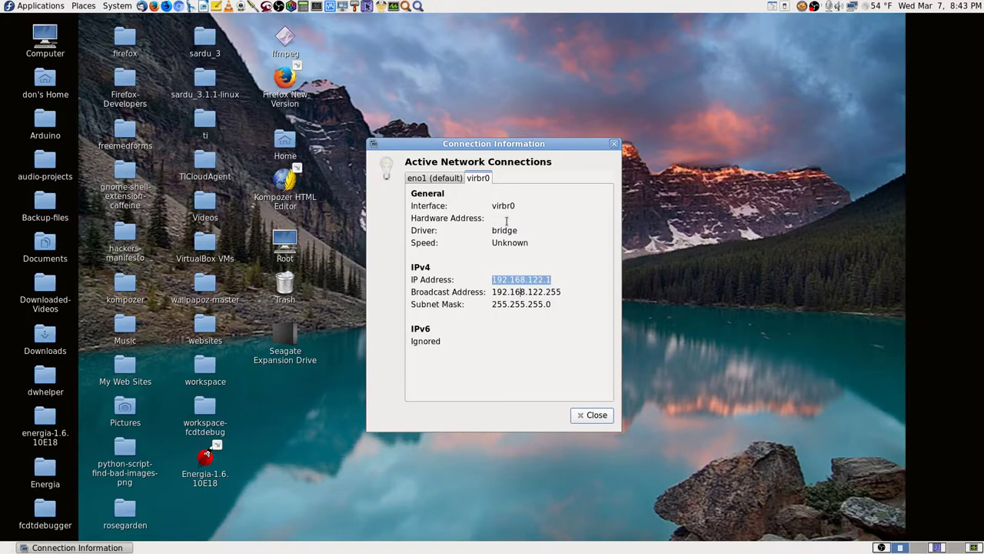
left_click(446, 180)
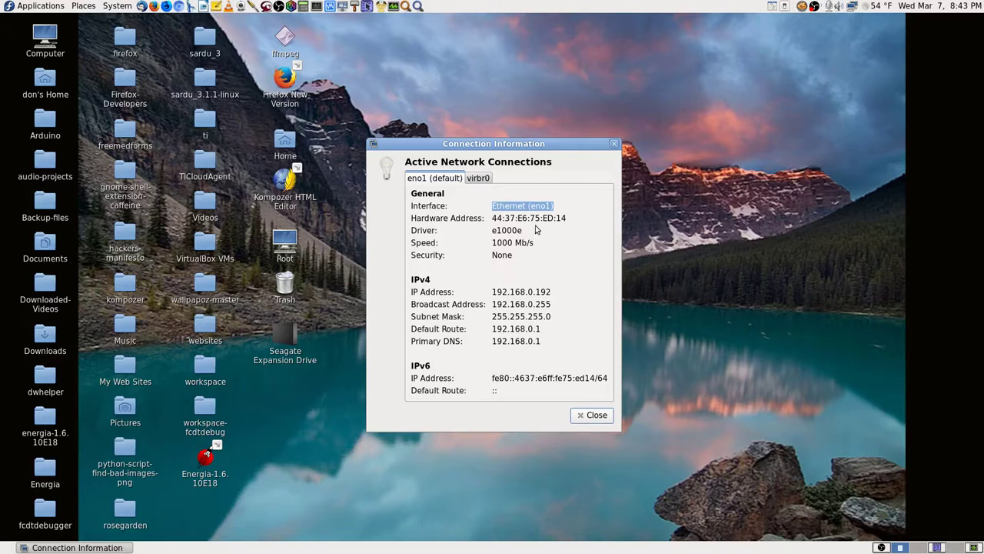
left_click(592, 415)
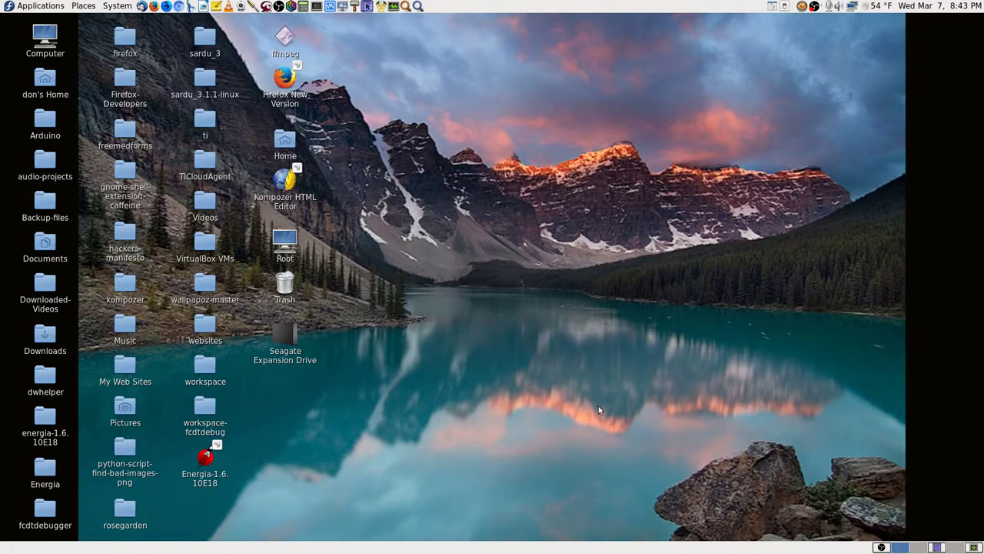
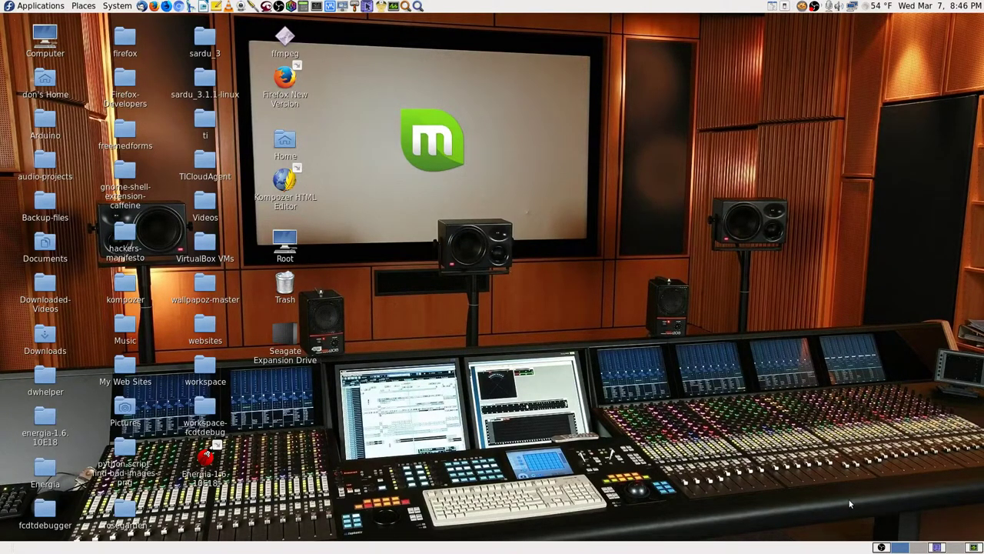
- Return to OBS and switch the active scene from Desktop Screencast to Cam 1 Stream
left_click(882, 546)
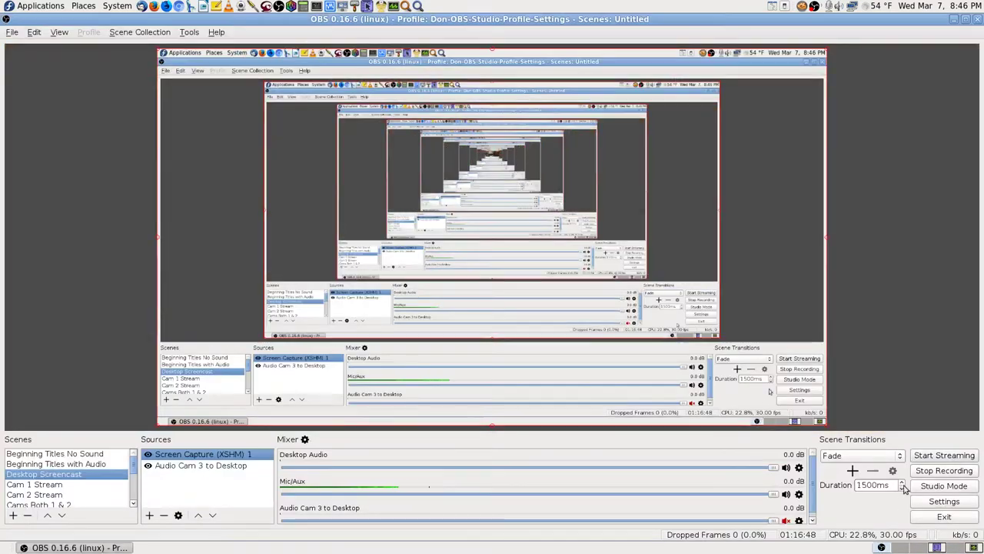
left_click(48, 484)
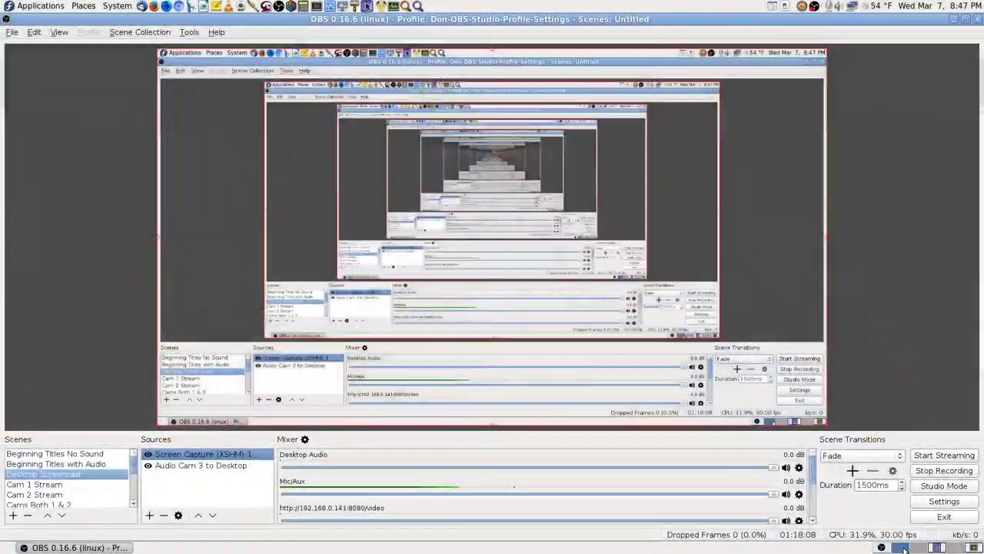
- Go to the empty workspace, open the network connection information, and move its window to the upper middle of the desktop
left_click(944, 517)
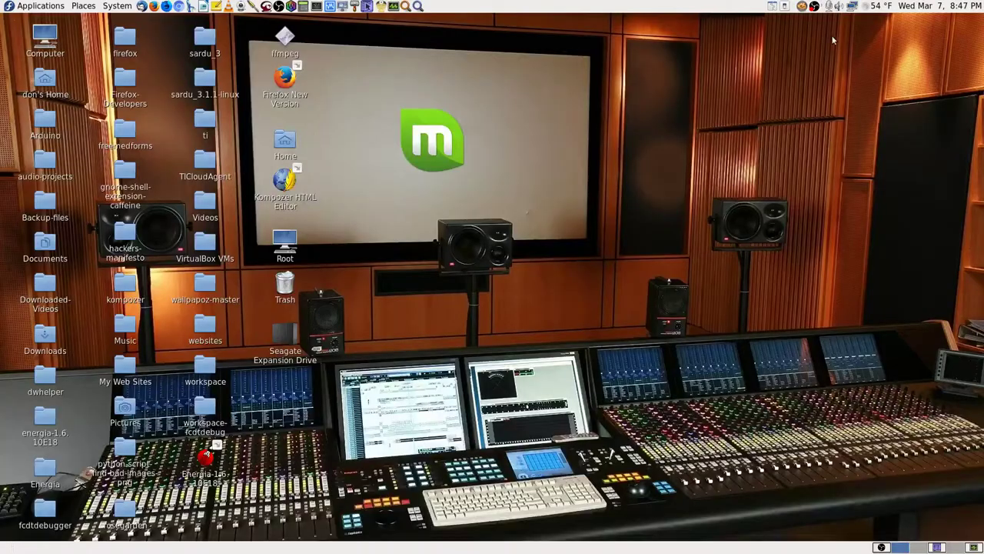
right_click(837, 7)
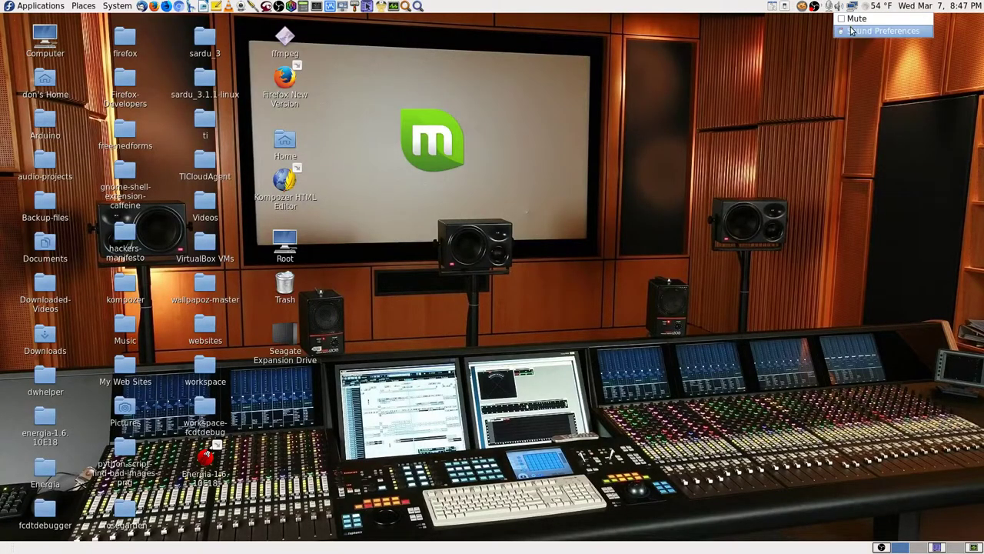
right_click(855, 6)
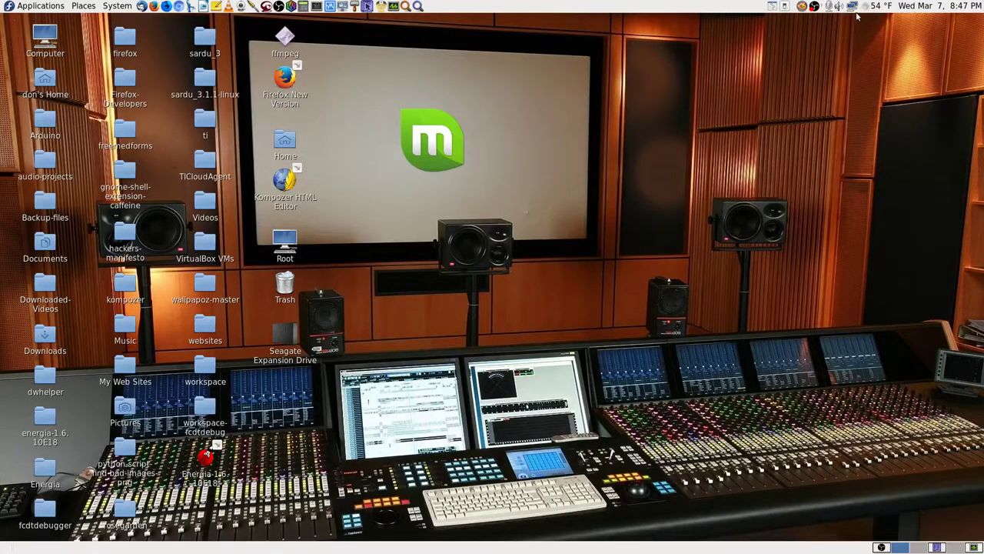
right_click(856, 6)
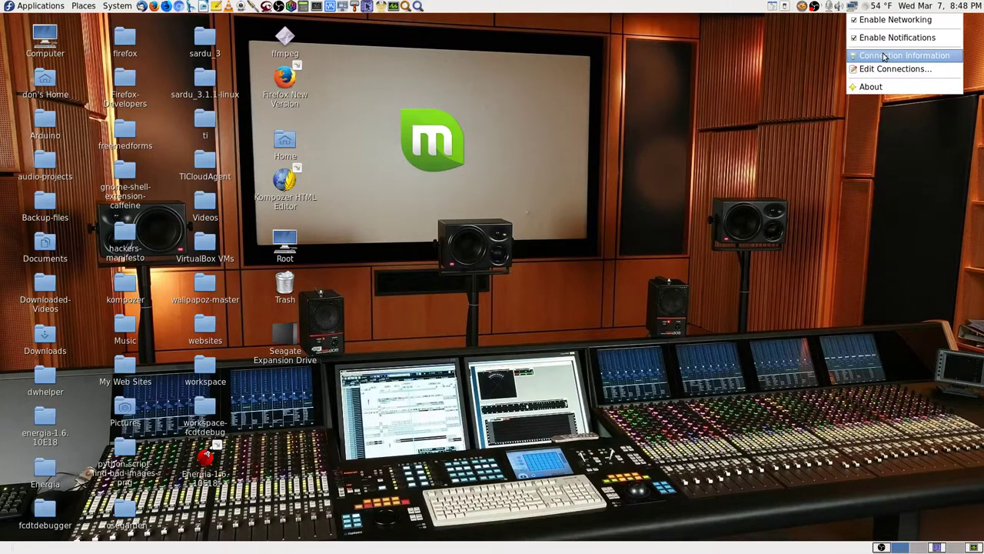
left_click(885, 57)
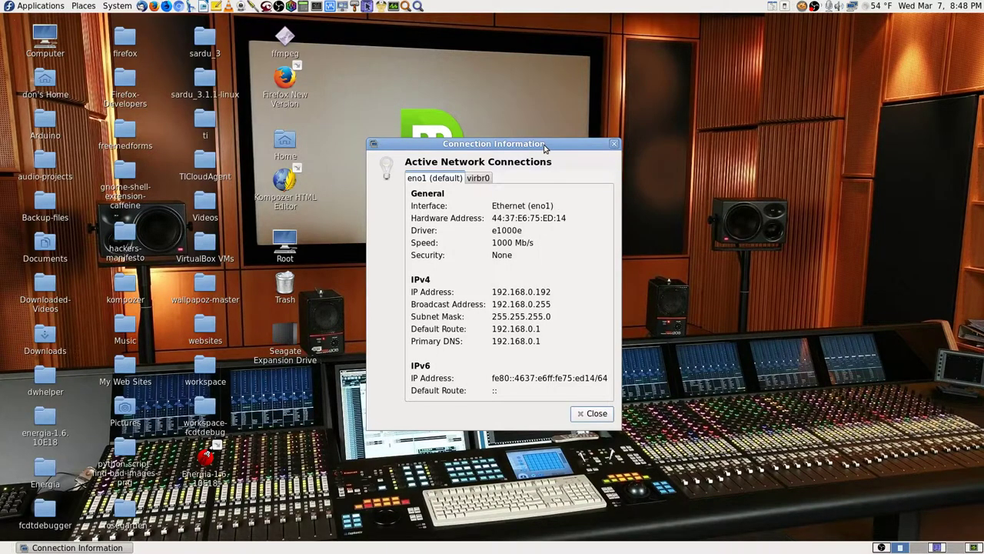
left_click_drag(545, 148, 569, 20)
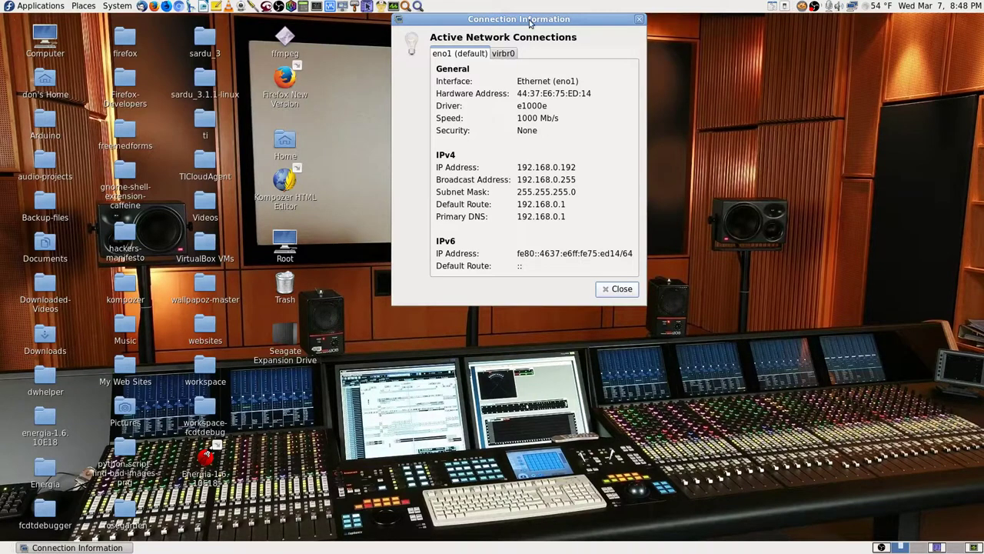
left_click_drag(541, 23, 758, 20)
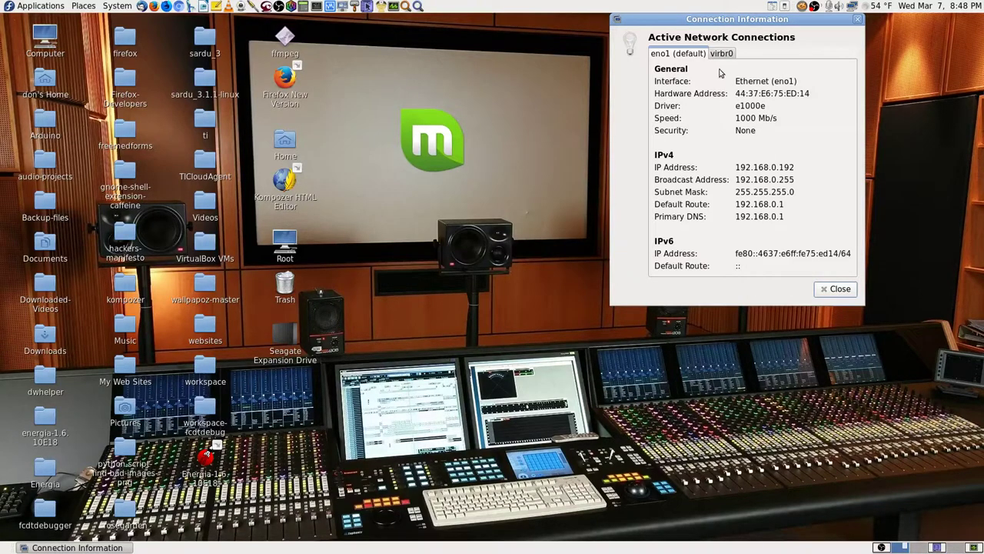
left_click_drag(751, 27, 487, 2)
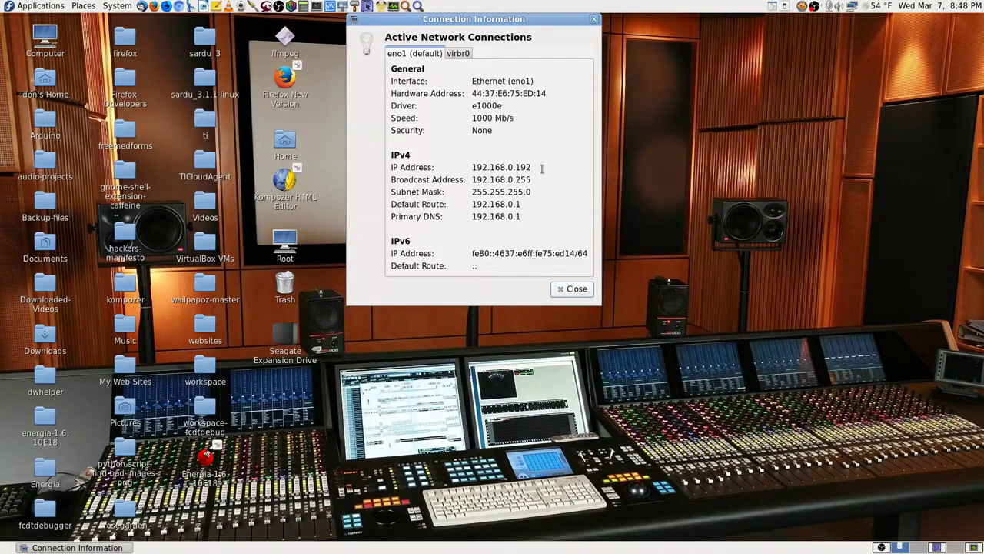
- Examine the virbr0 connection's IPv4 address, and return to the interface details of the default eno1 connection
left_click(466, 55)
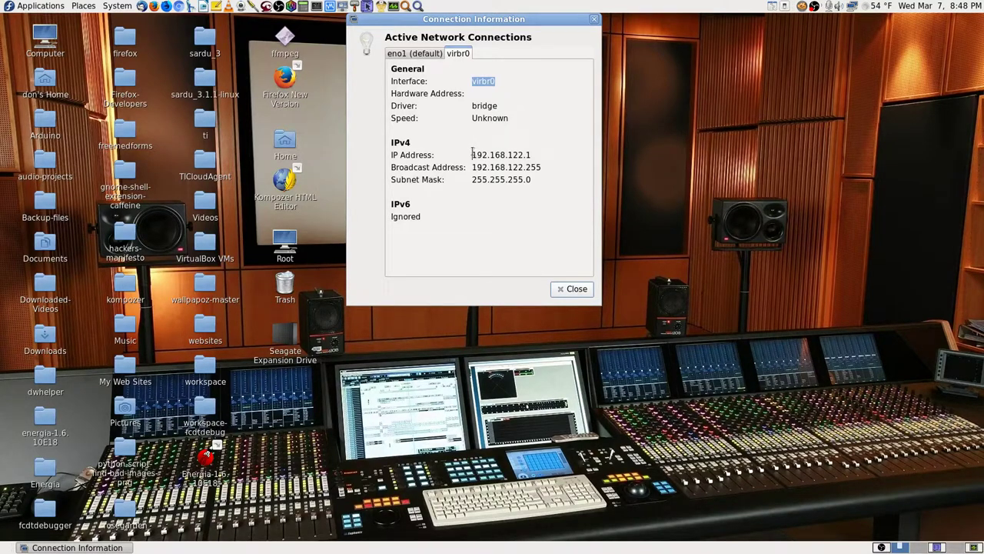
left_click_drag(472, 155, 545, 155)
left_click(534, 154)
left_click(413, 56)
left_click(490, 81)
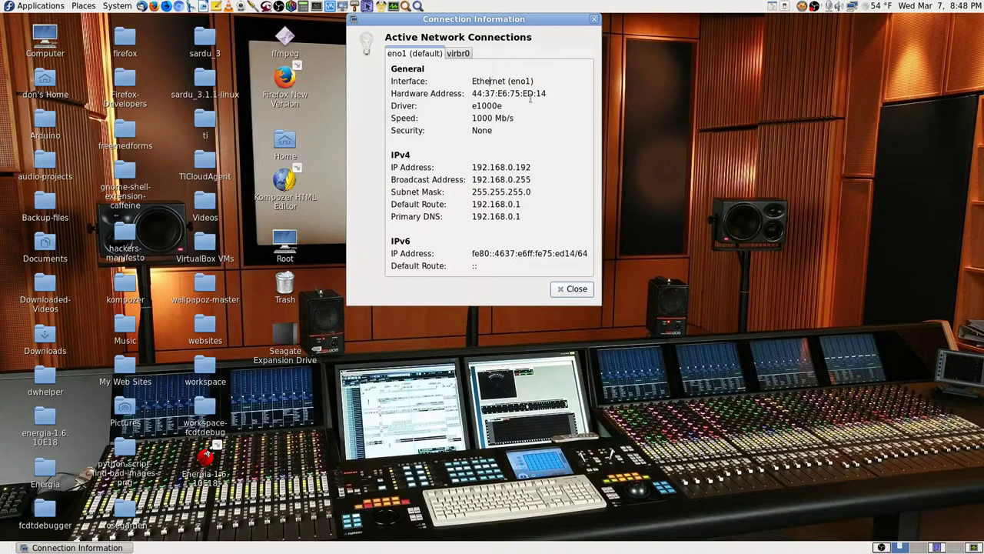
- Compare the virbr0 bridge with the eno1 Ethernet connection repeatedly, and close the connection information
left_click(462, 55)
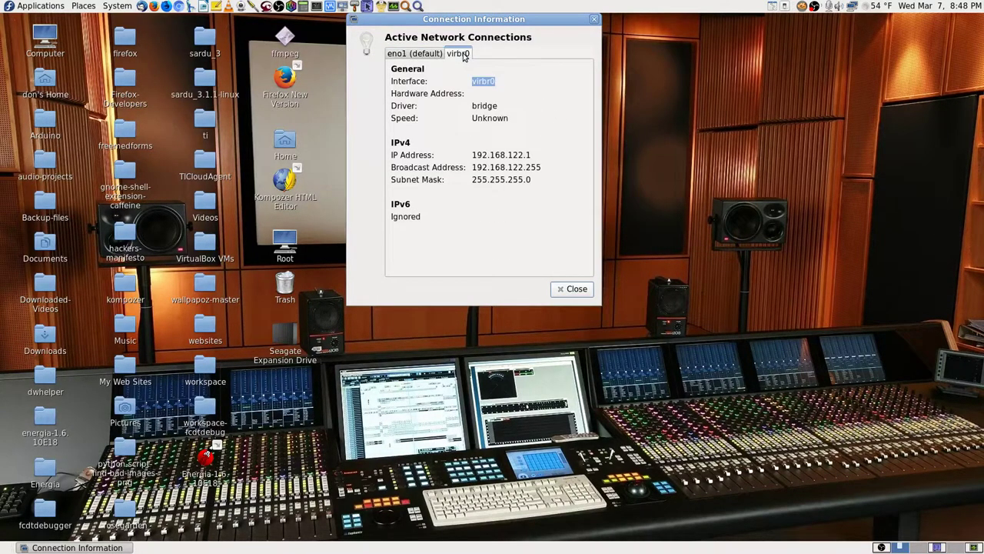
left_click(478, 81)
left_click(424, 59)
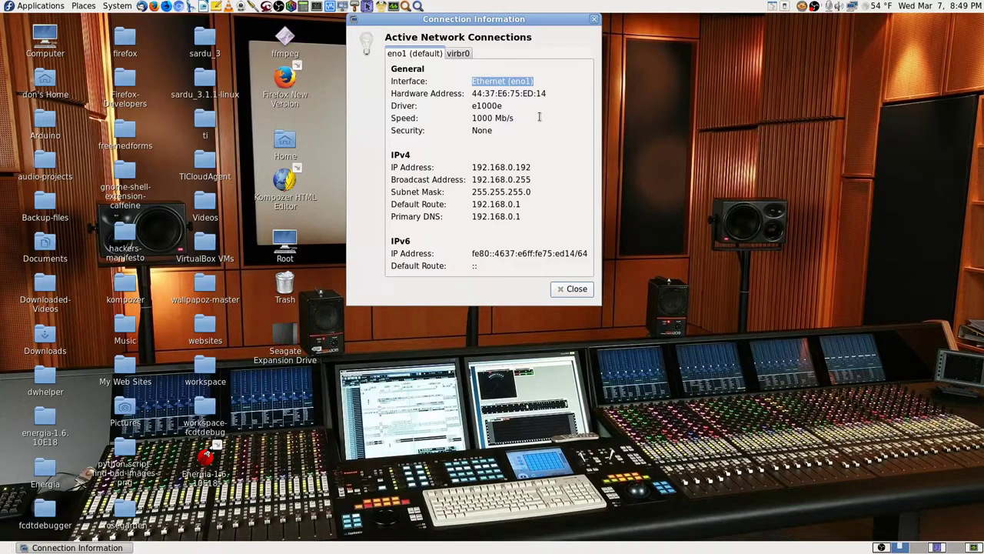
left_click(464, 58)
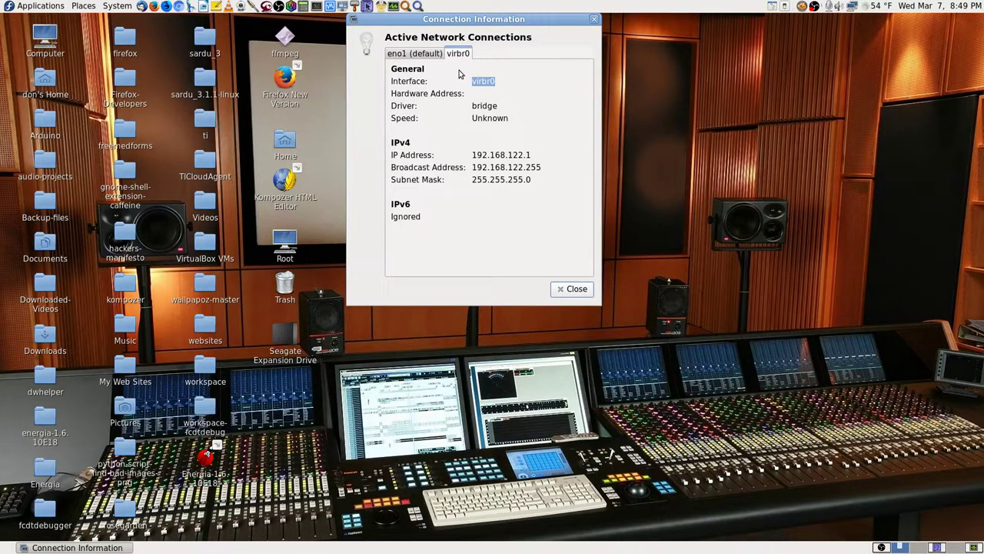
left_click(427, 56)
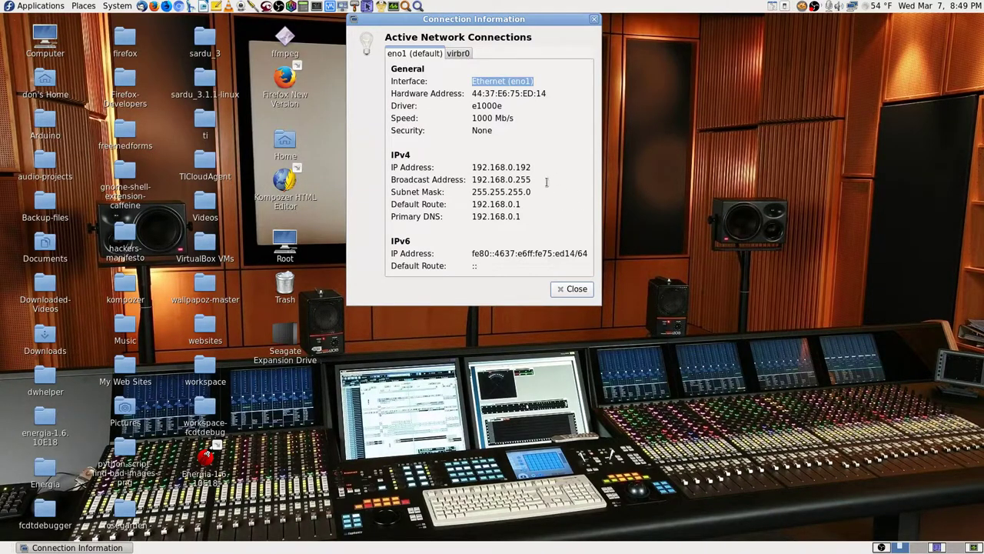
left_click(512, 81)
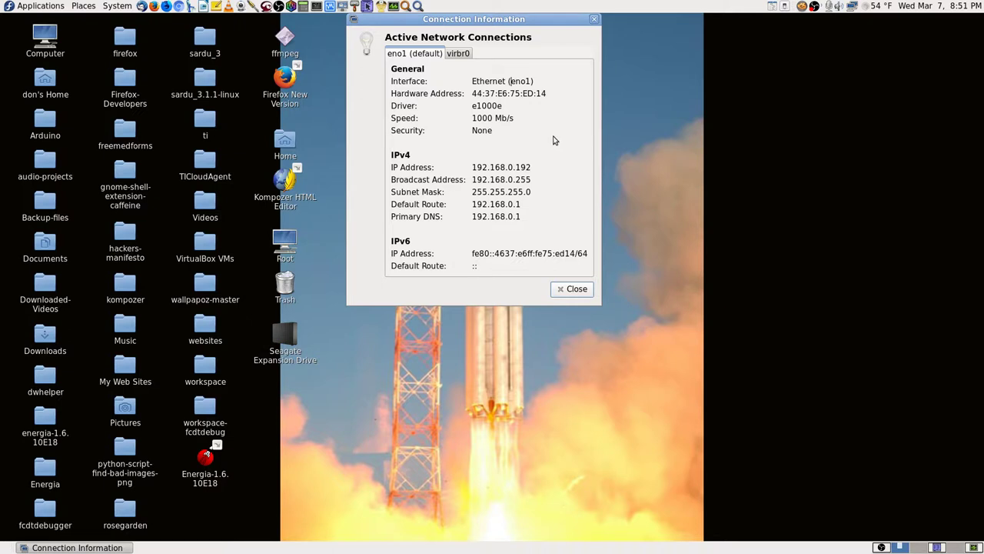
left_click(459, 54)
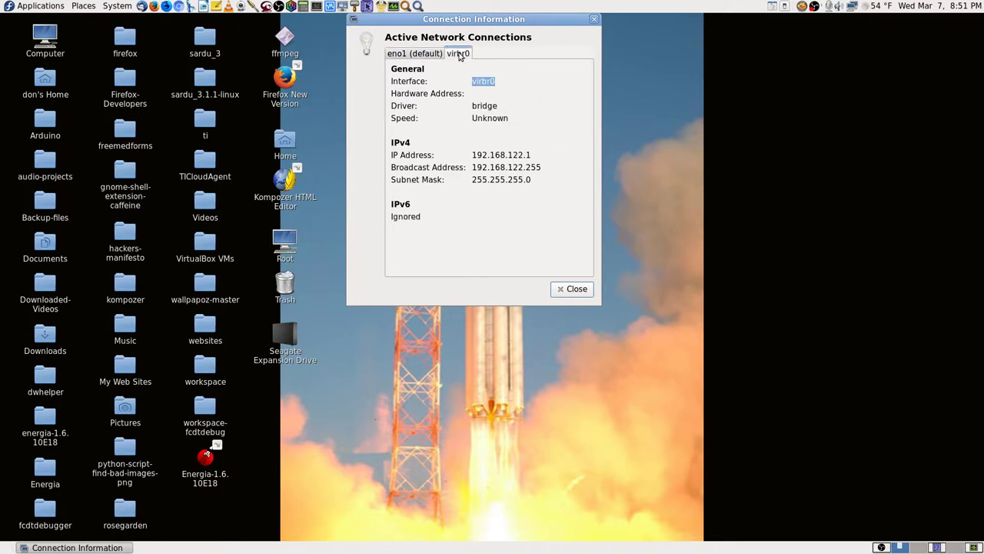
left_click(427, 55)
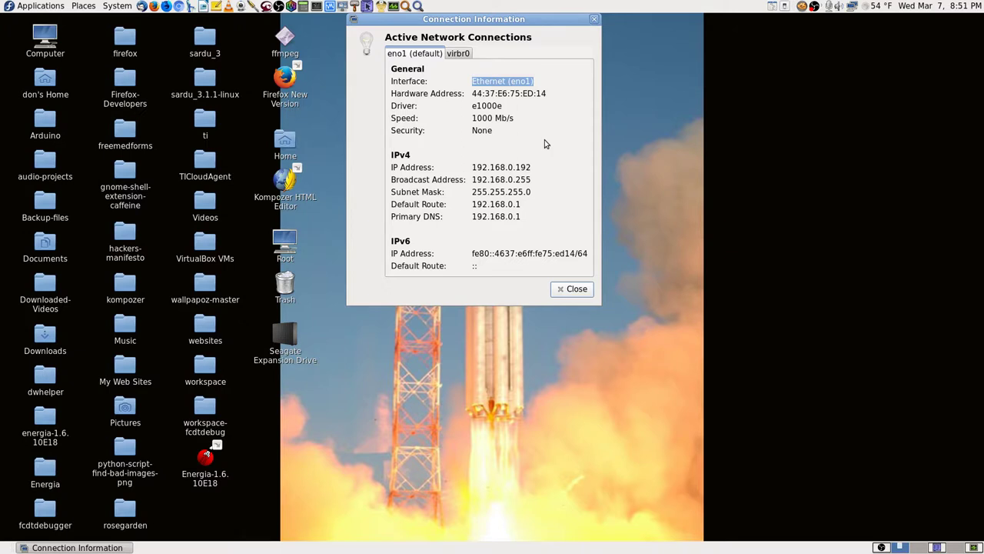
left_click(458, 55)
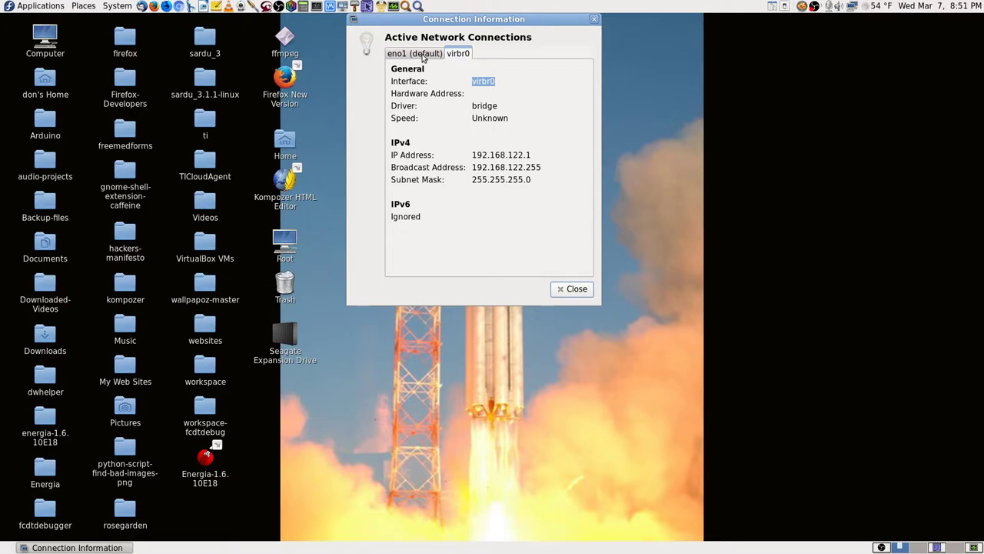
left_click(425, 55)
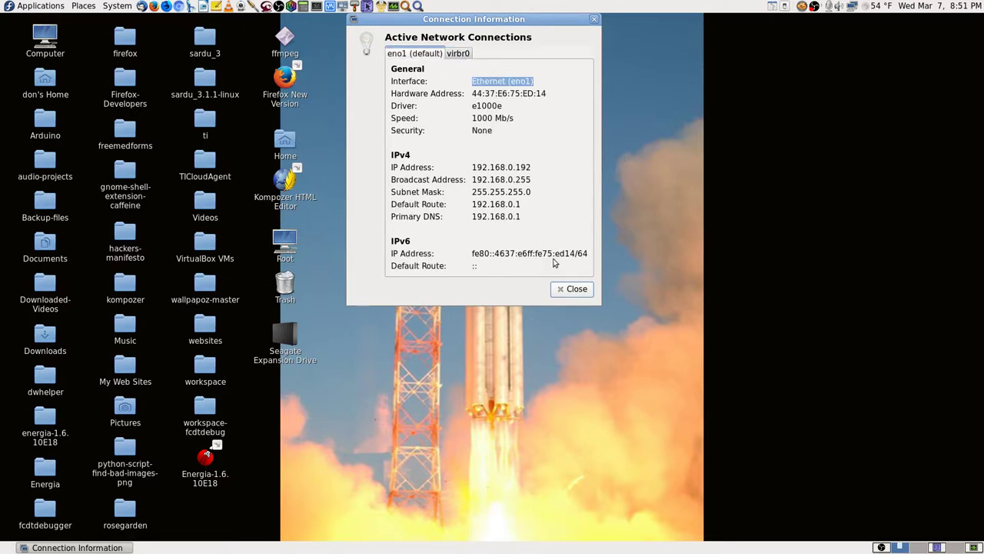
left_click(578, 290)
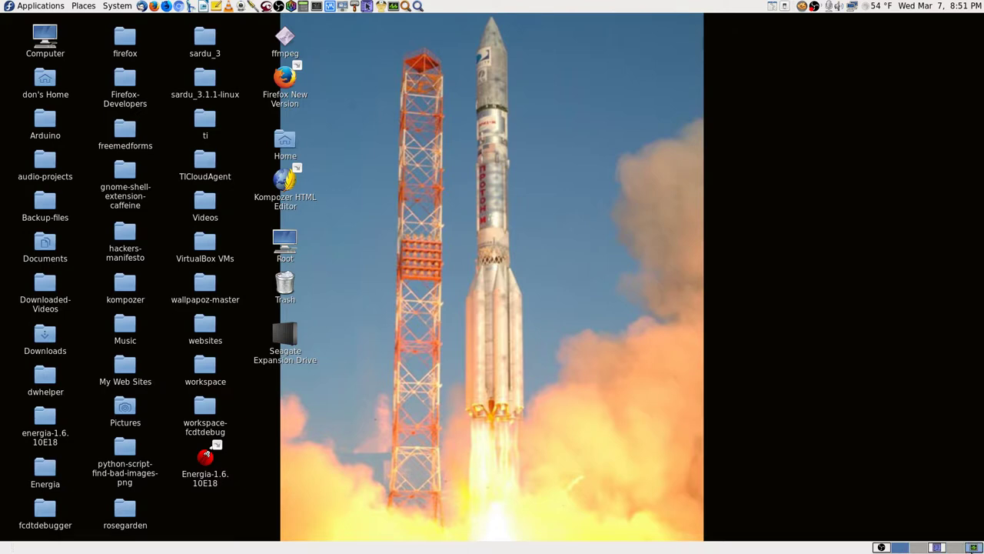
- Go back to OBS from the empty workspace and put the Cam 1 Stream scene on output
left_click(960, 547)
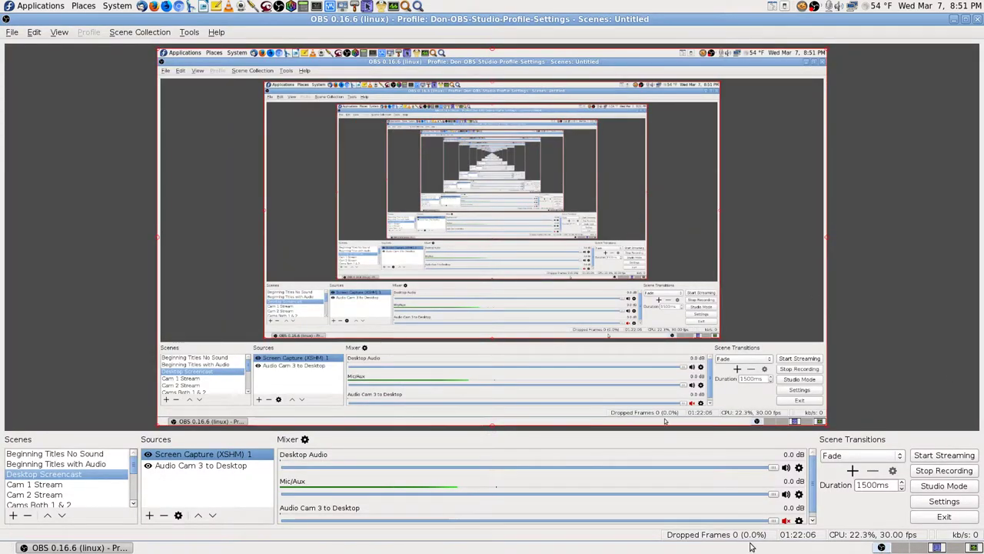
key("ctrl+alt+Left")
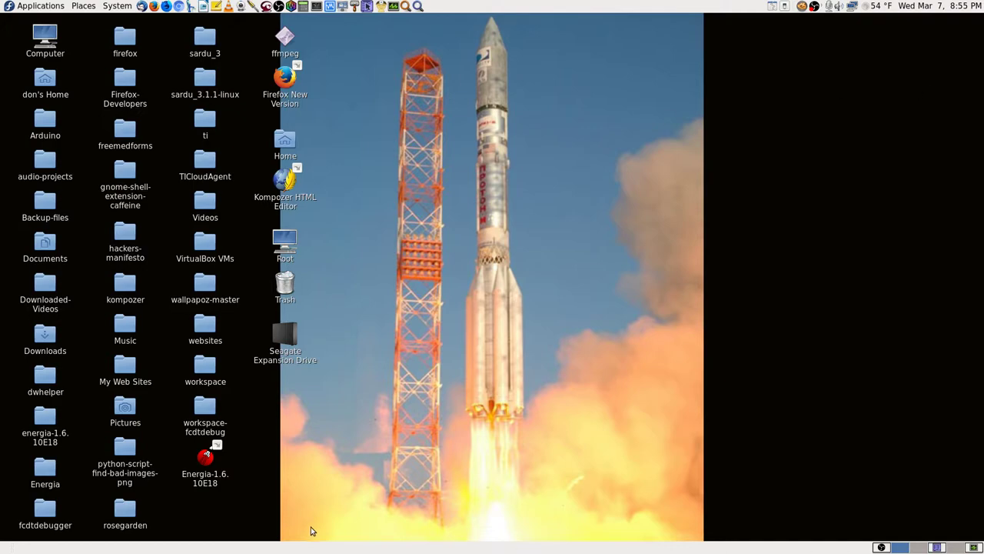
left_click(882, 547)
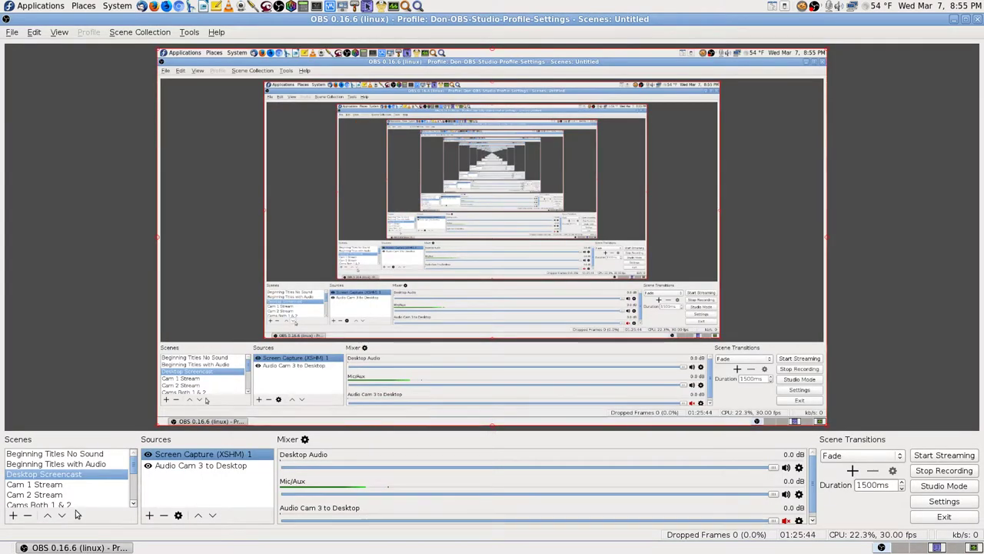
left_click(50, 487)
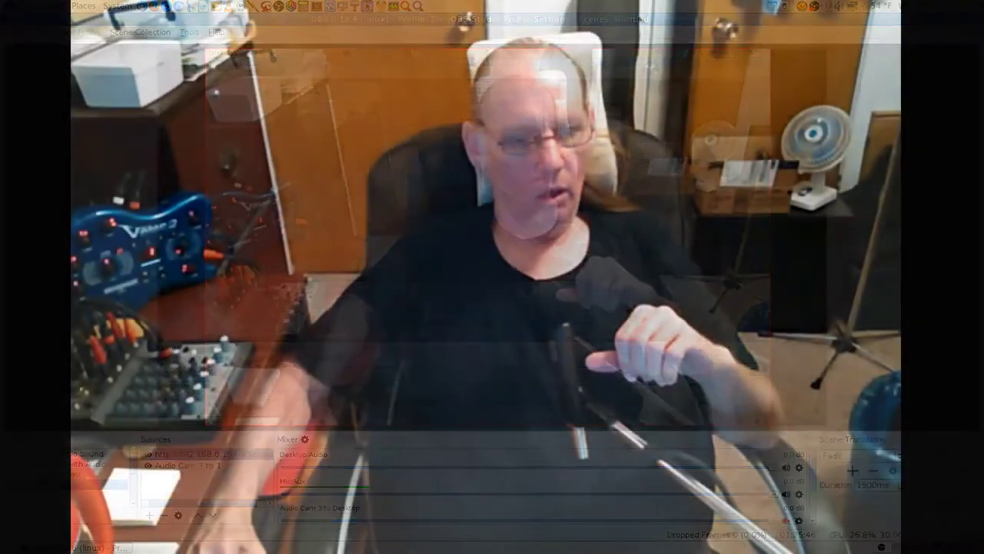